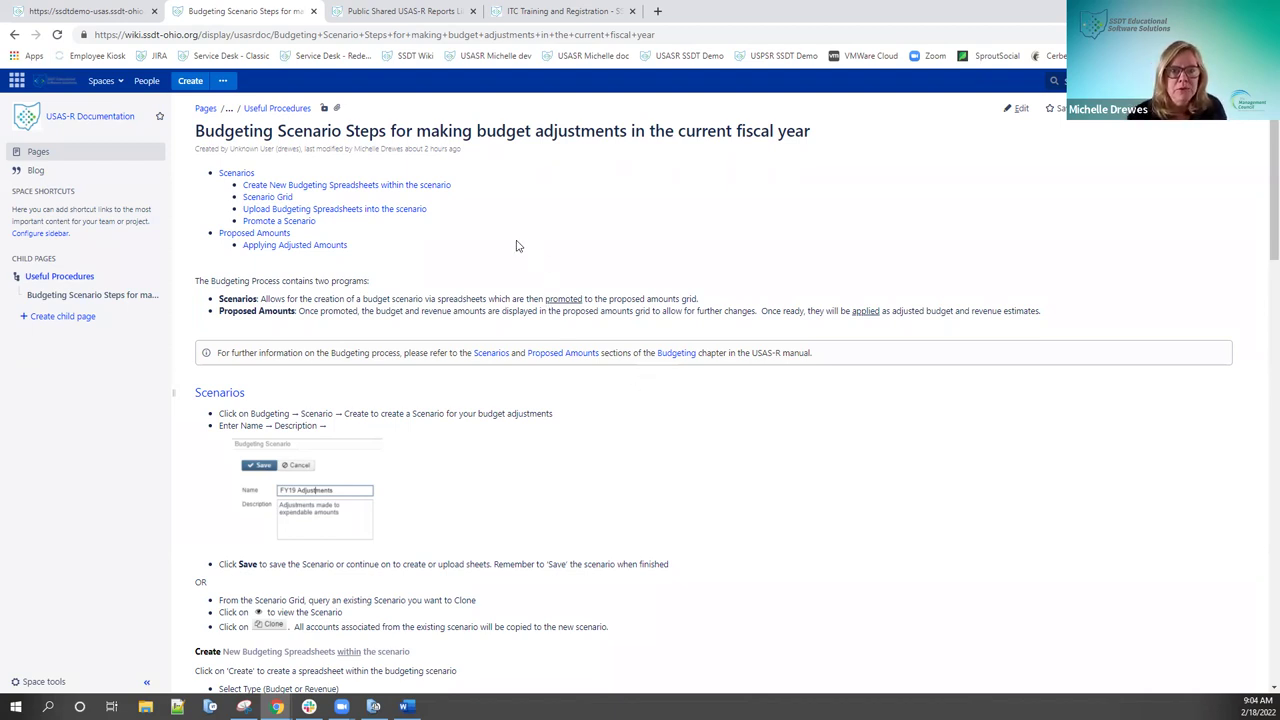
Step: In USAS, list the budgeting scenarios: Adjustments 2022, Budget 2022 and Budgets 2023
scroll(517, 246, "down", 1)
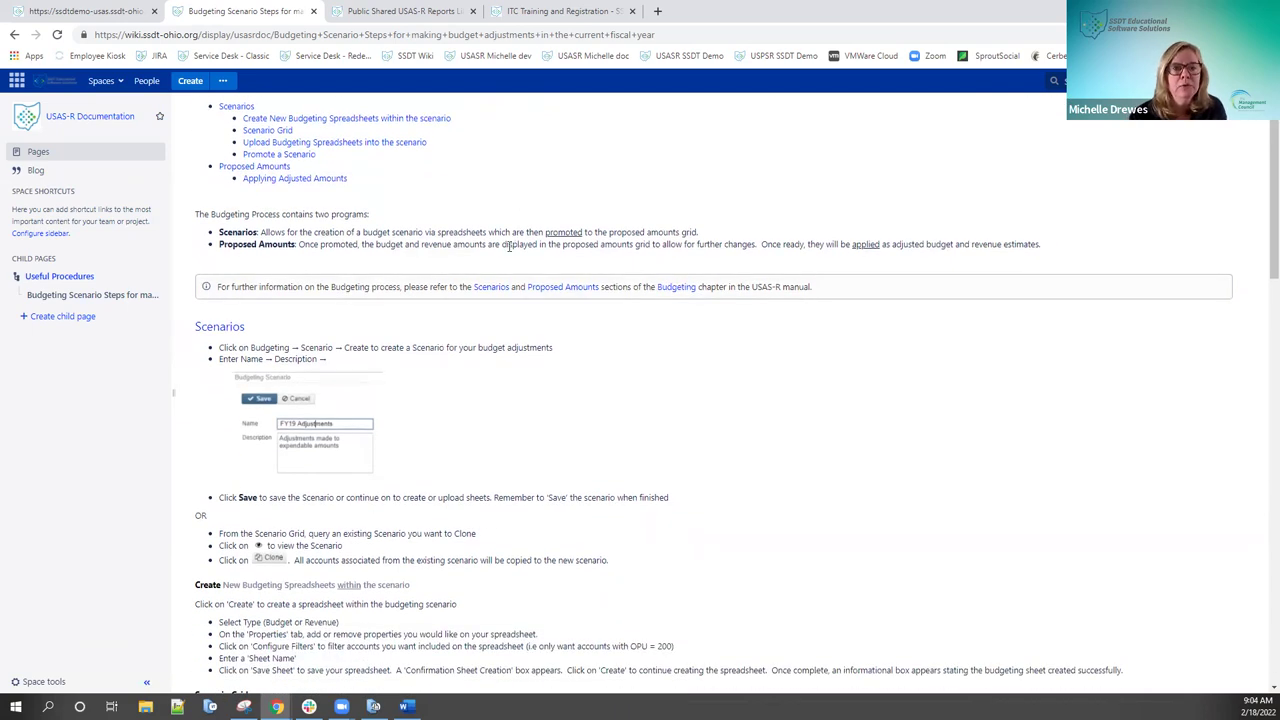
scroll(509, 248, "down", 1)
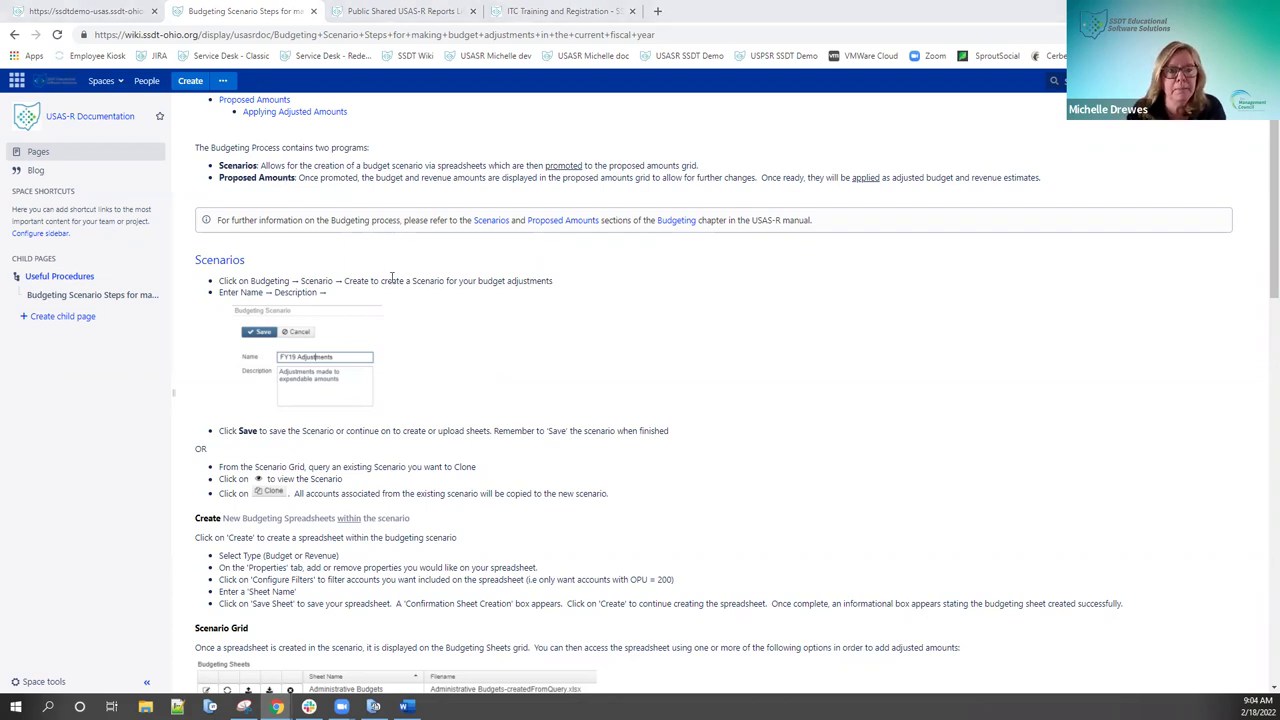
scroll(392, 277, "down", 1)
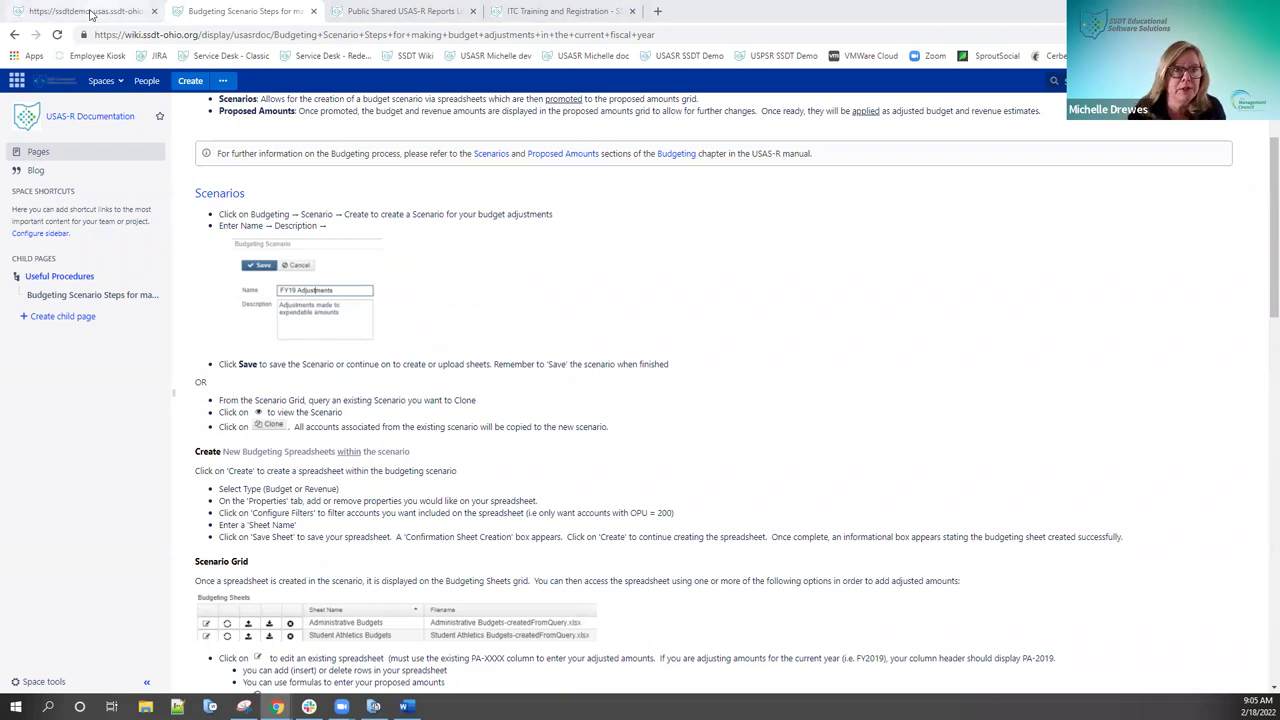
left_click(90, 12)
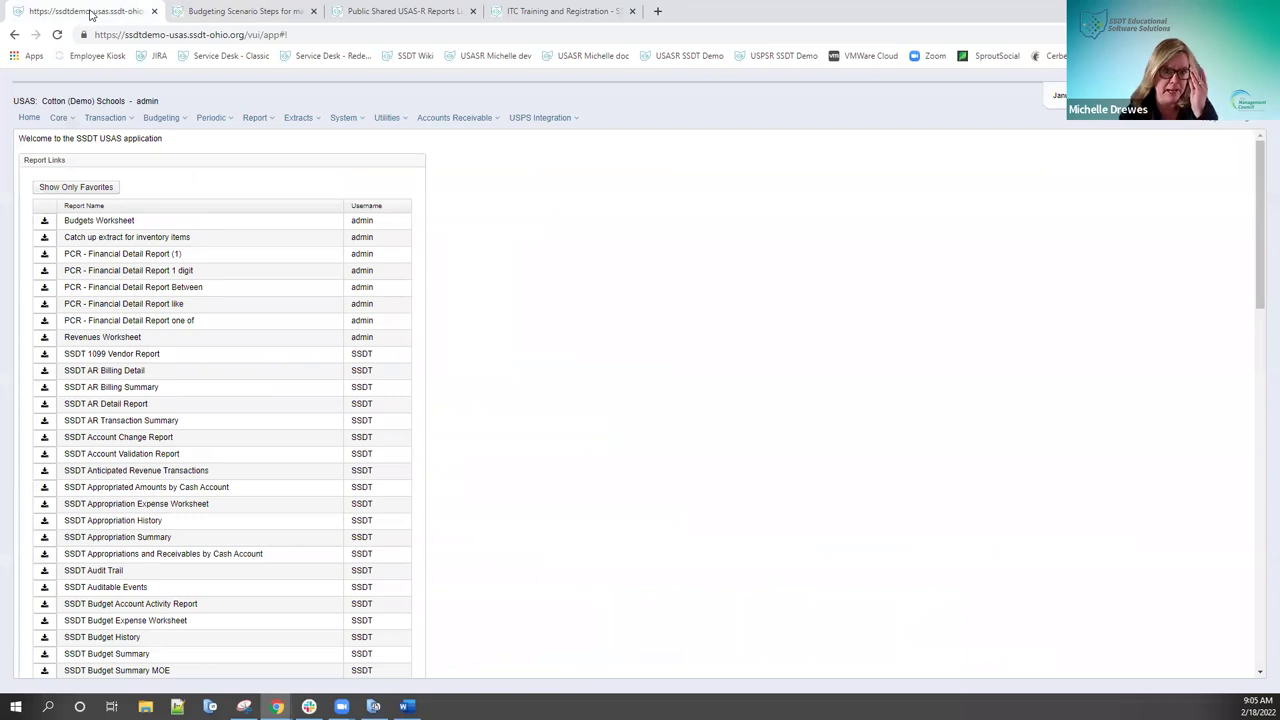
left_click(163, 118)
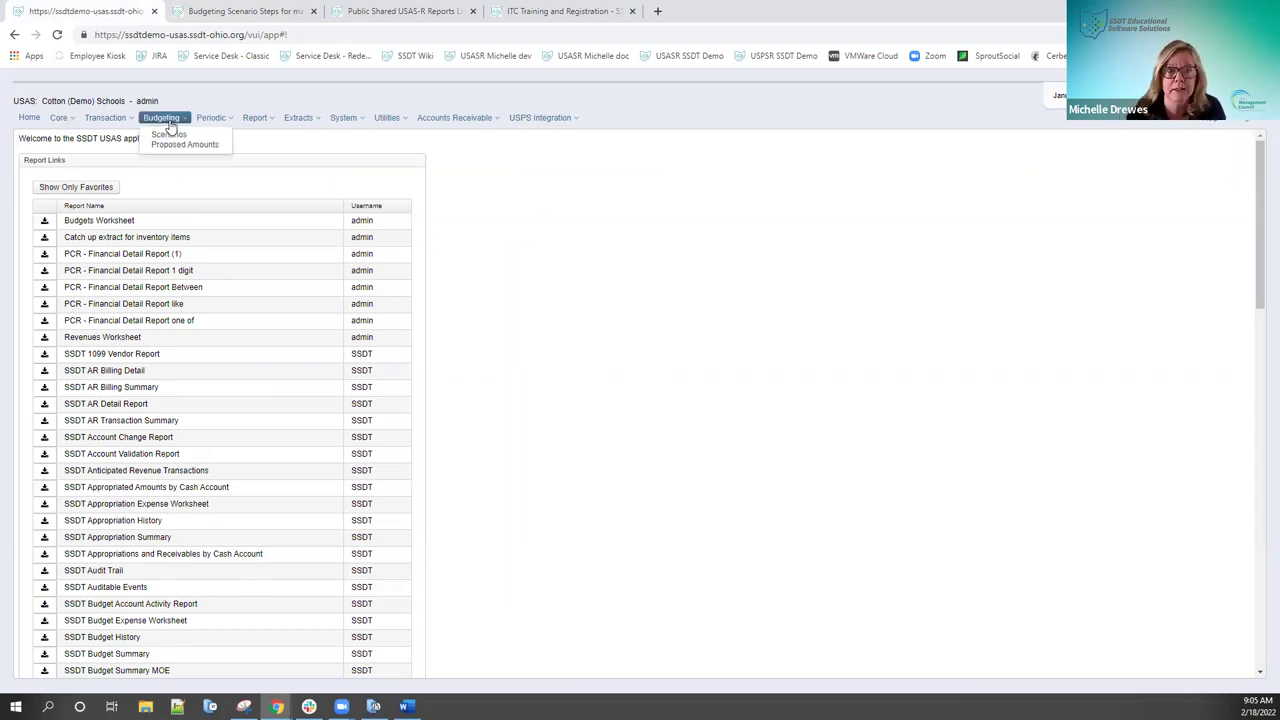
left_click(171, 137)
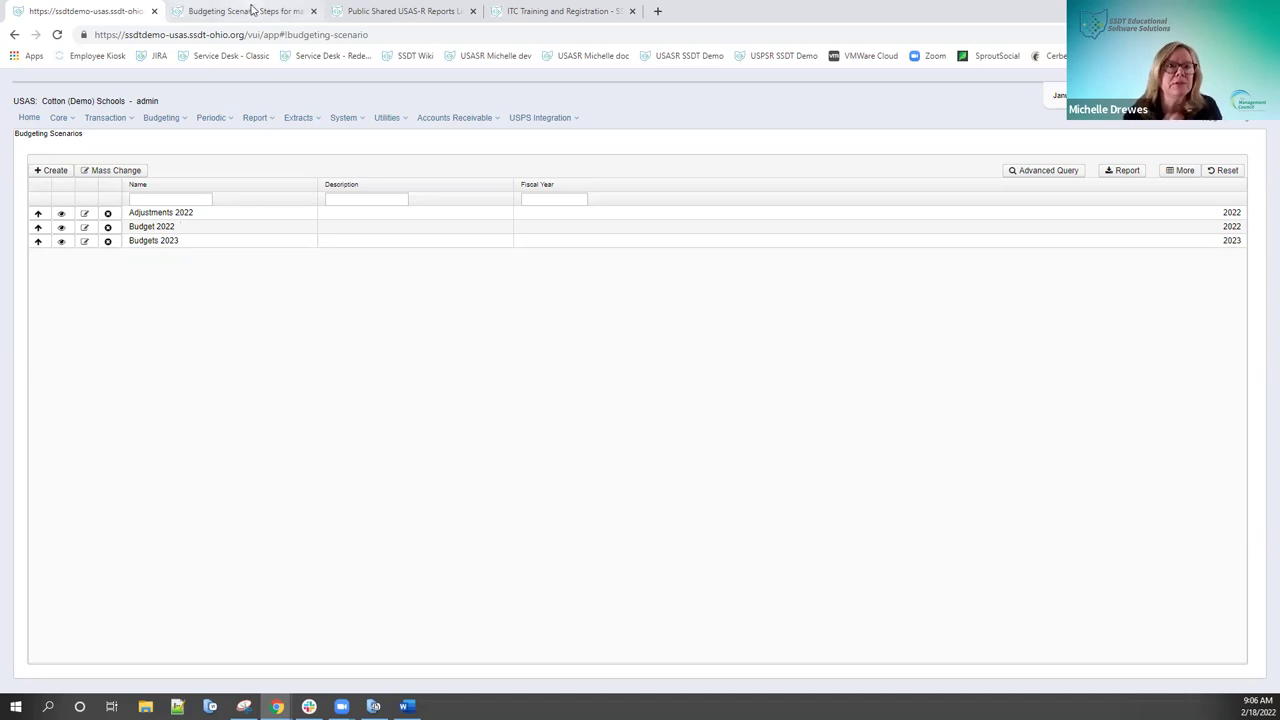
left_click(254, 12)
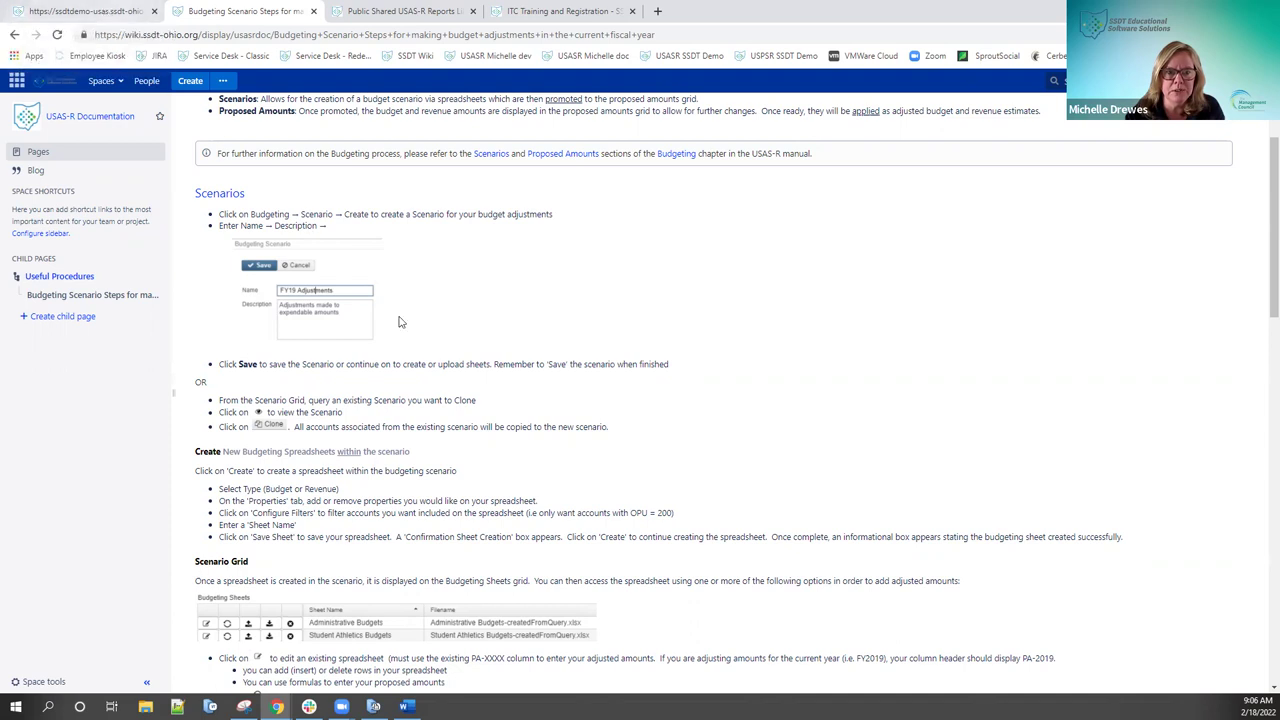
scroll(397, 323, "down", 3)
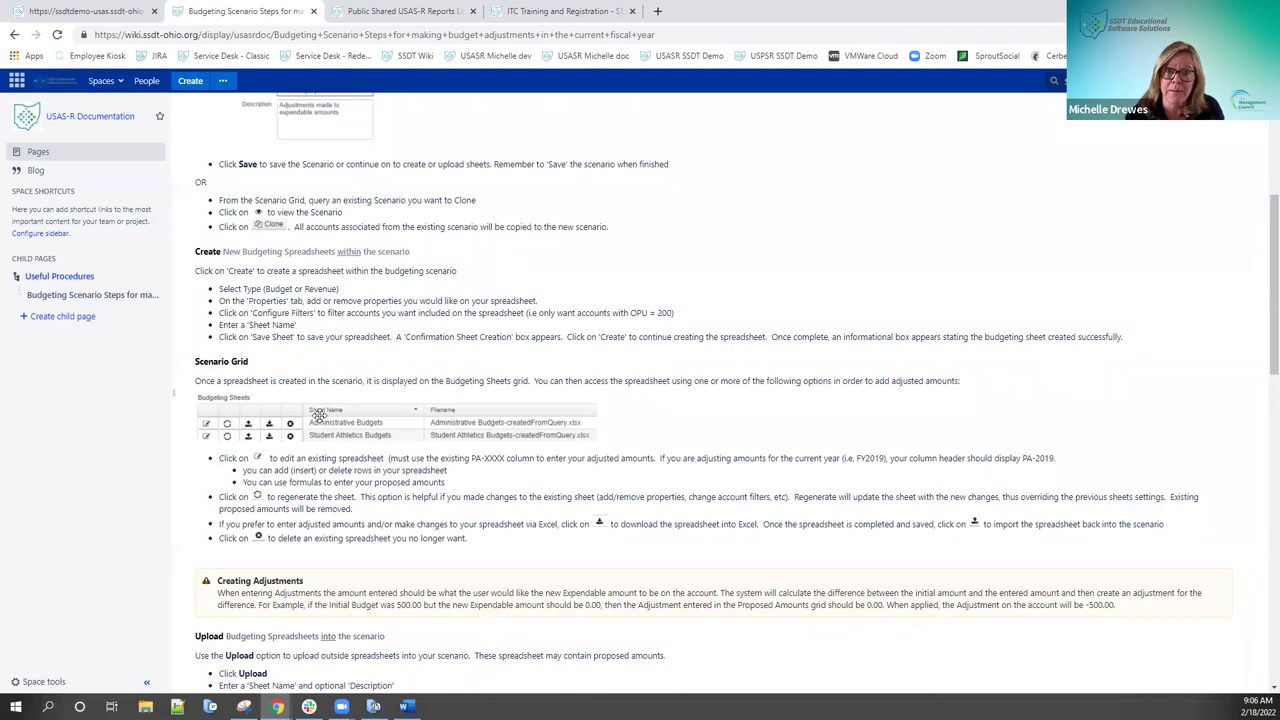
left_click(99, 14)
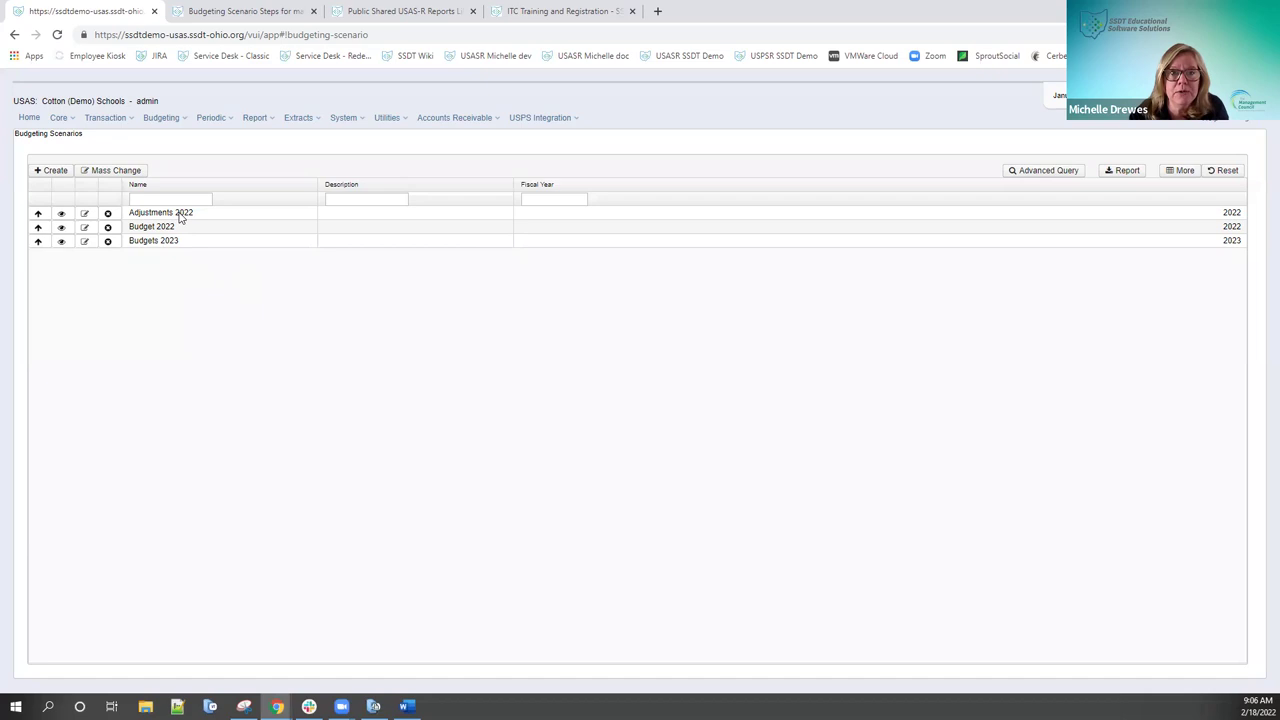
Step: Create a new budgeting scenario, which defaults to 'New Scenario' for fiscal year 2023
left_click(55, 172)
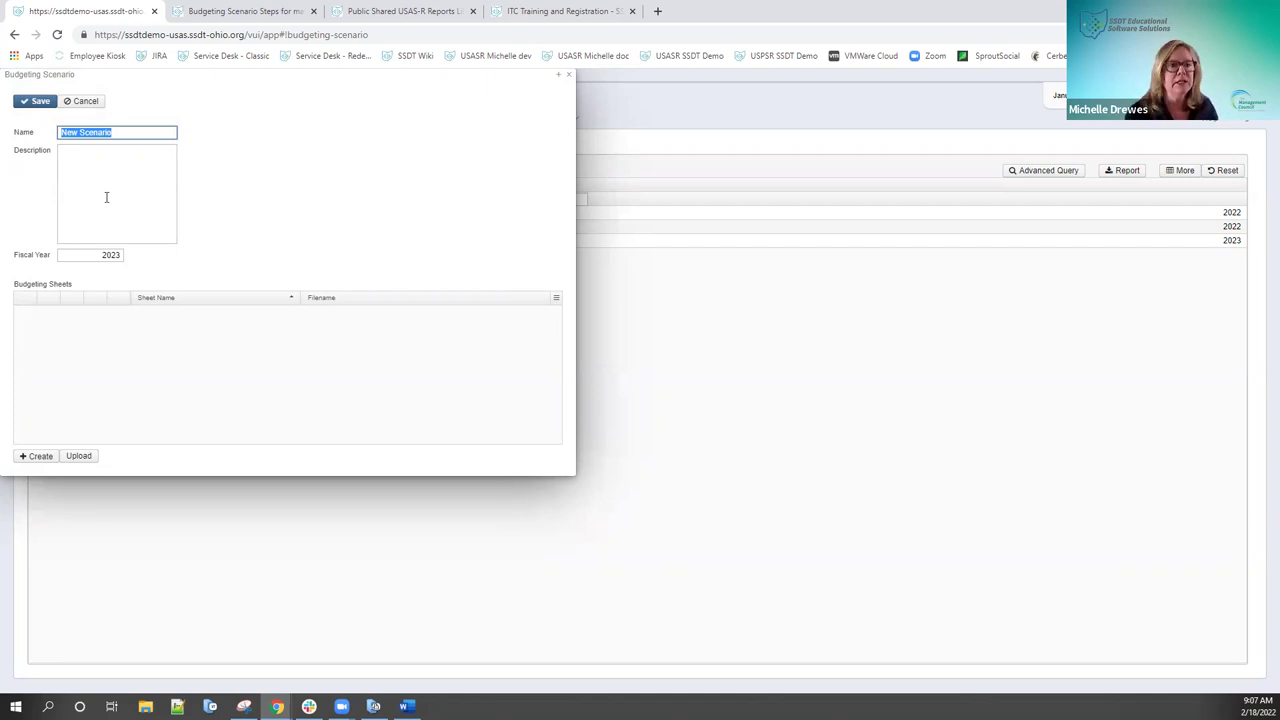
Step: Name the draft scenario 'Adjustment' with fiscal year 2022, then cancel it unsaved
type("Adjustment")
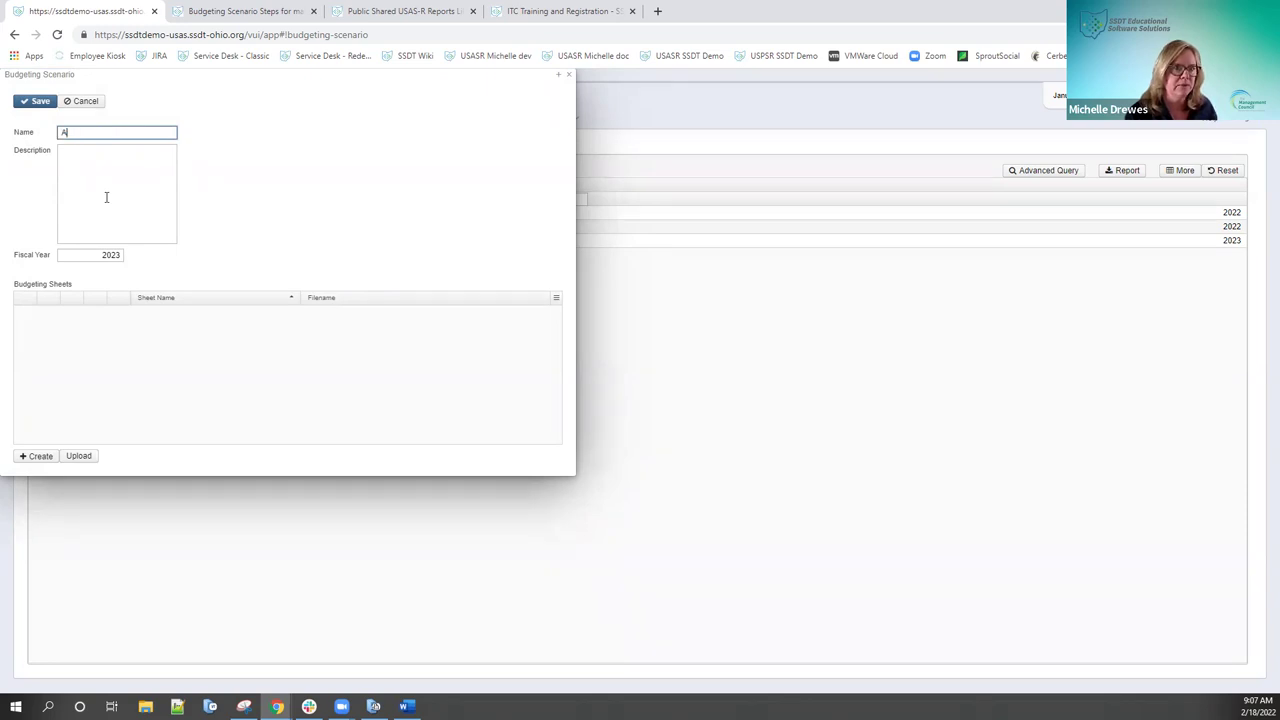
left_click(106, 197)
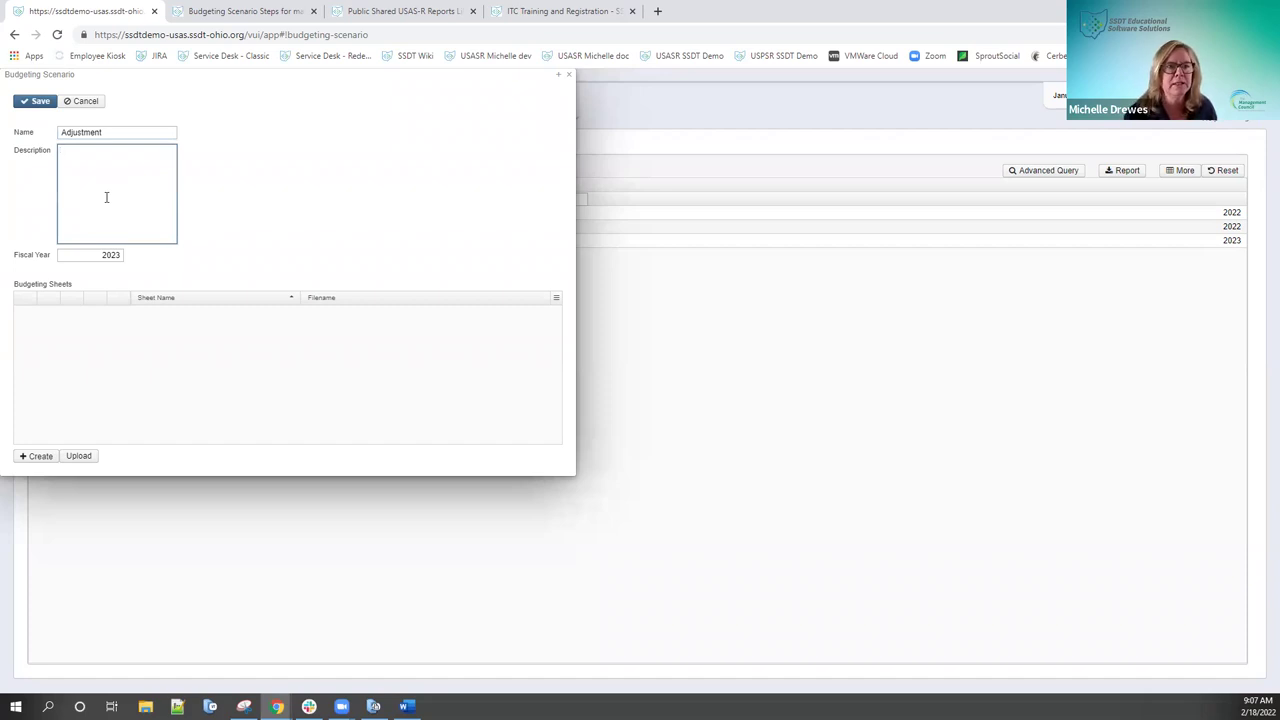
key("Tab")
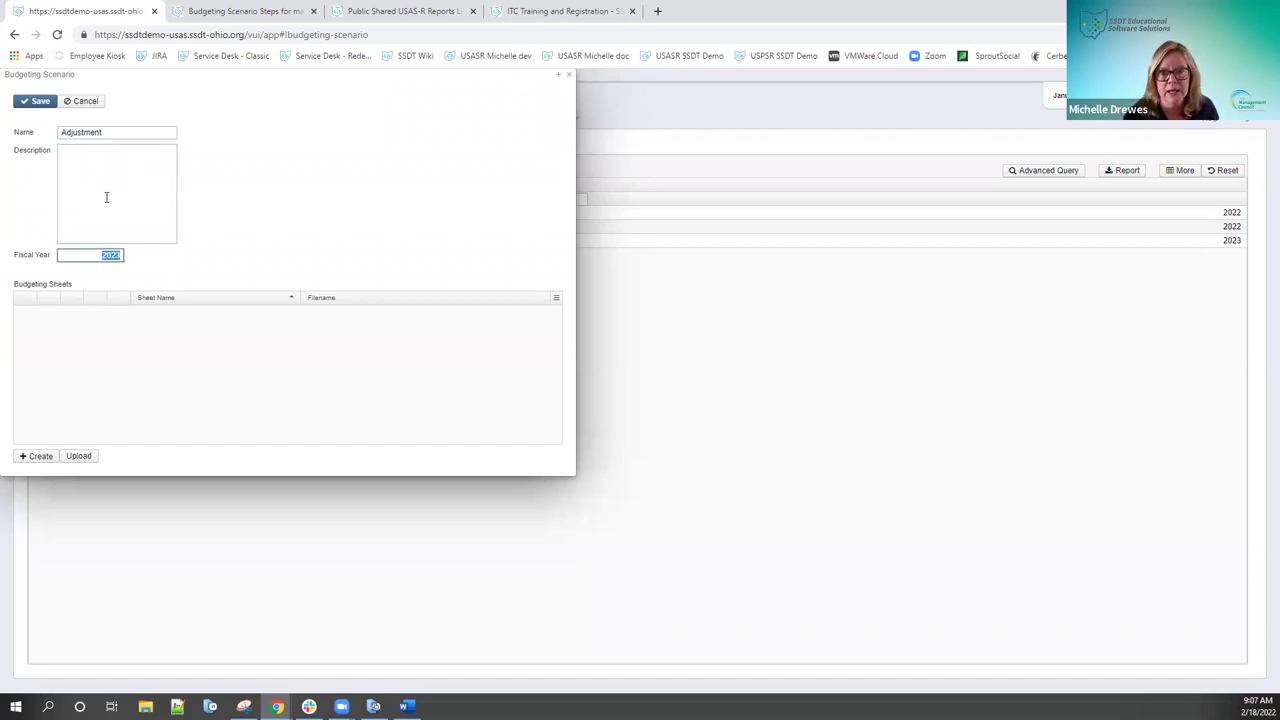
type("2022")
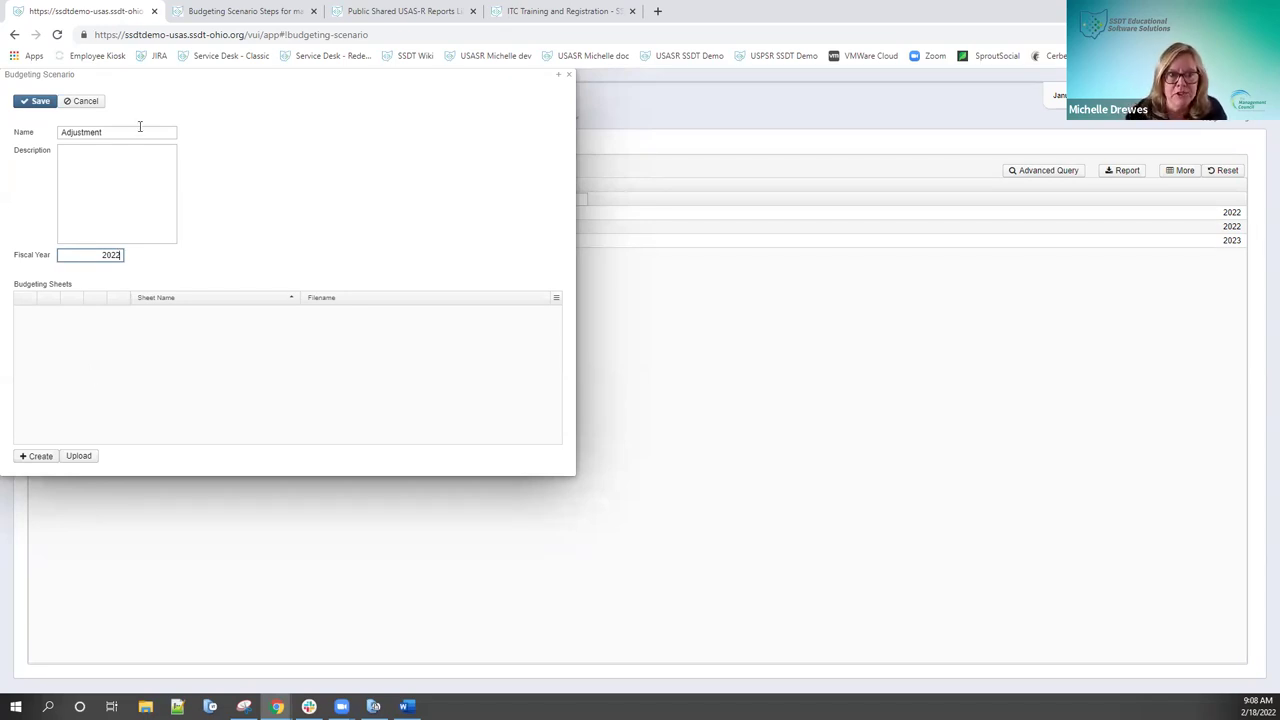
left_click(89, 105)
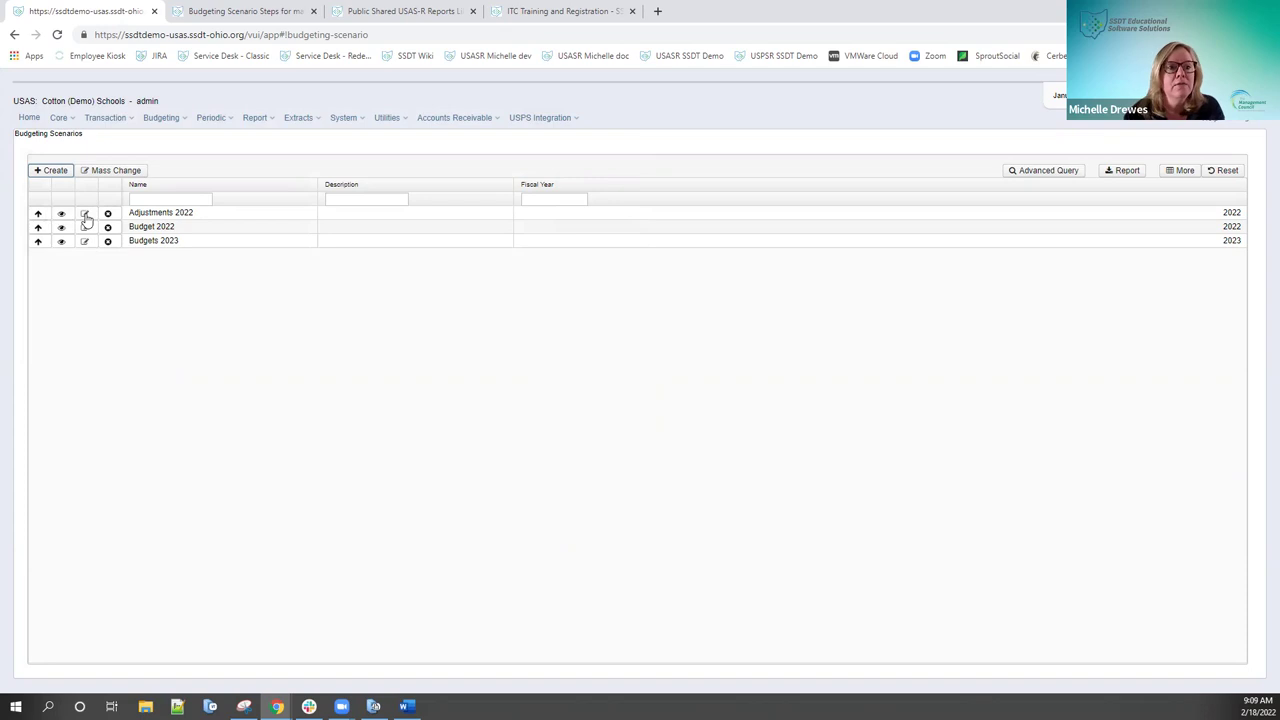
Step: View the Adjustments 2022 scenario and put it into edit mode
left_click(61, 215)
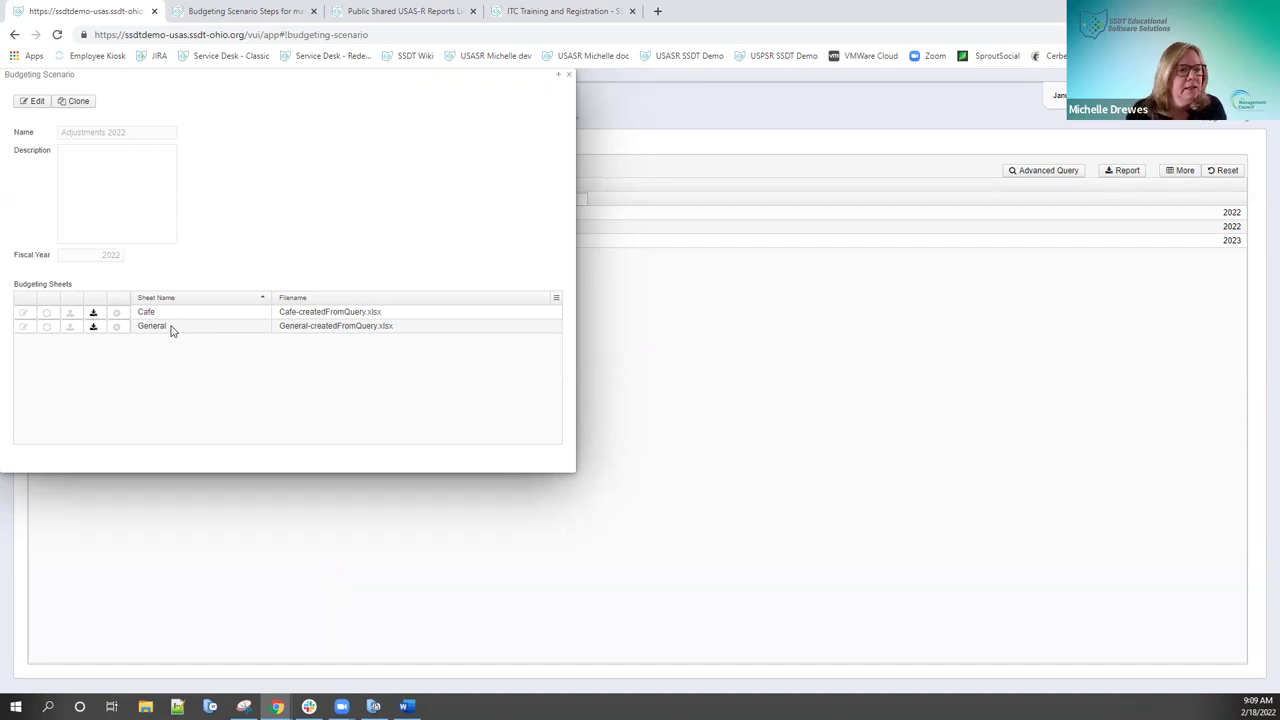
left_click(33, 103)
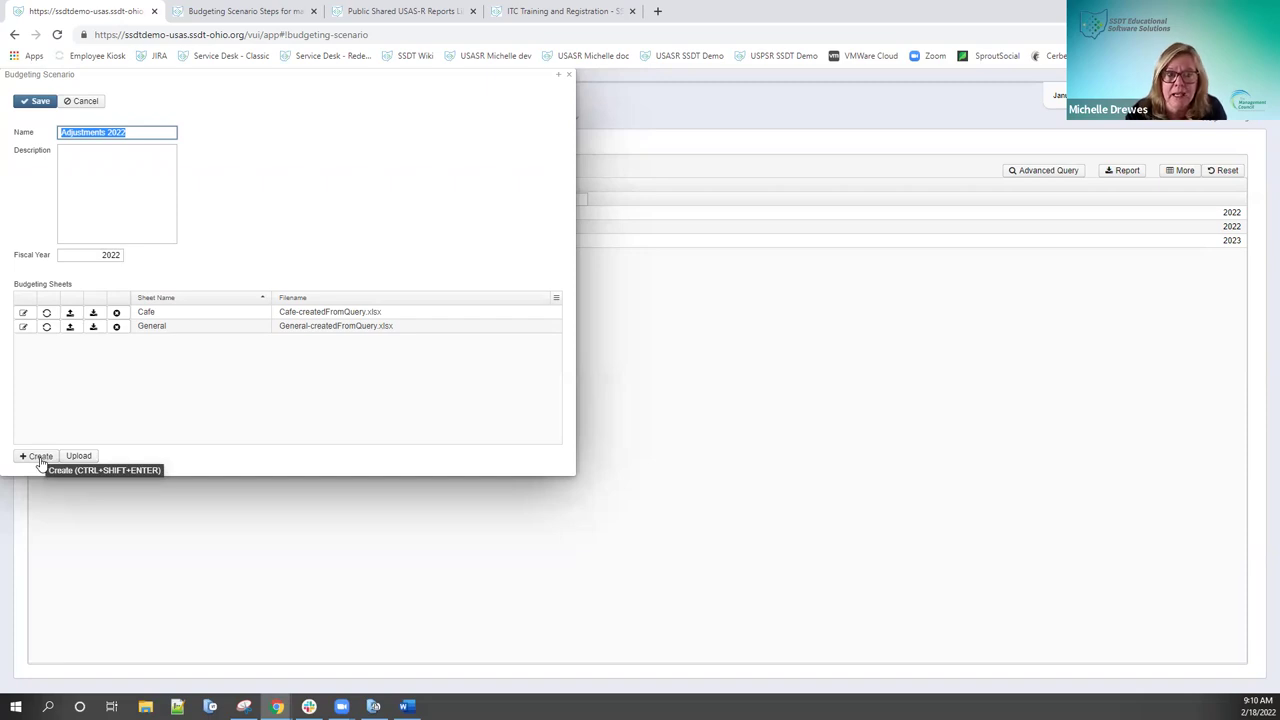
Step: Add a new budgeting sheet to the Adjustments 2022 scenario
left_click(42, 458)
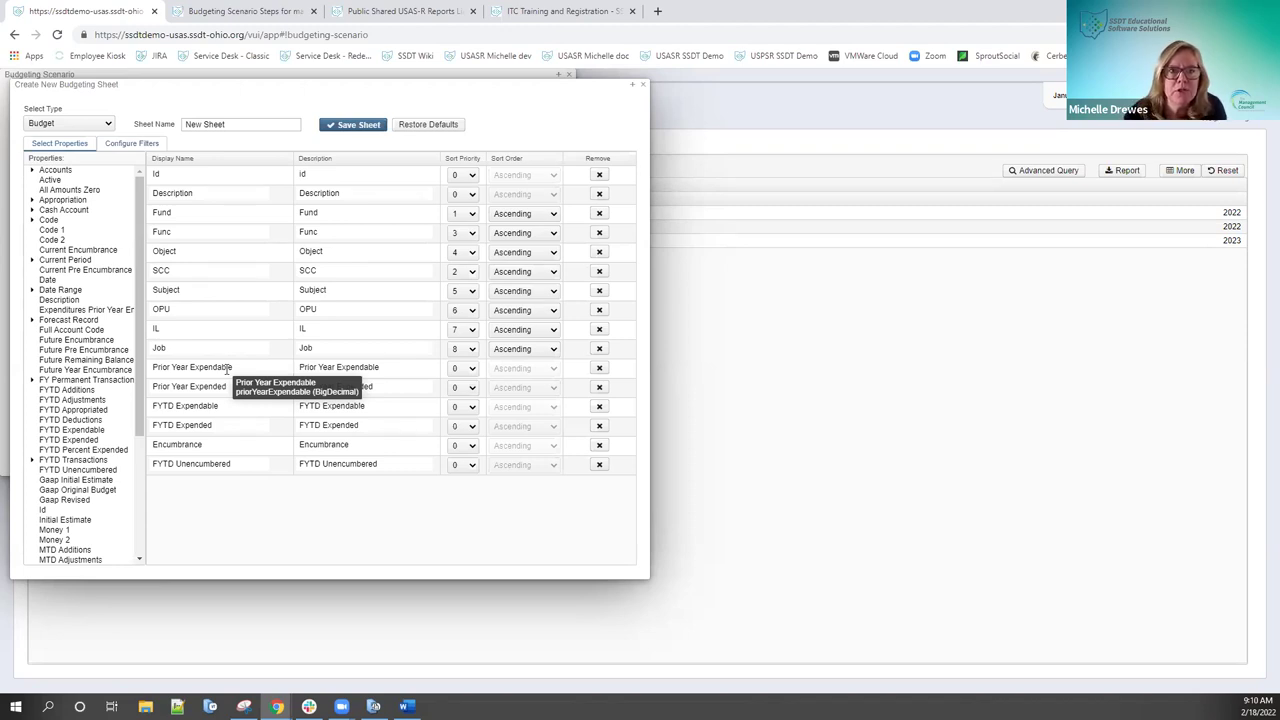
Step: Move the Create New Budgeting Sheet dialog aside to reveal the scenario form behind it
left_click_drag(194, 89, 586, 134)
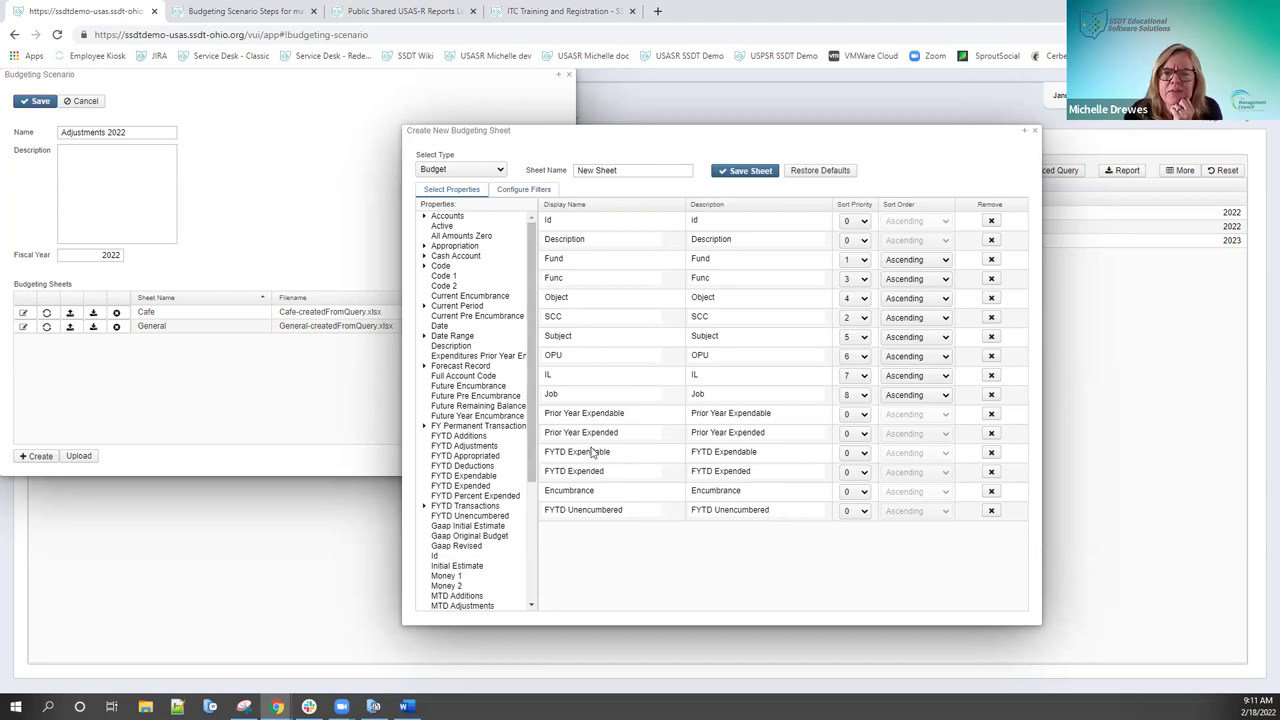
Step: Add Two and Three Years Prior Expended columns and remove Encumbrance and FYTD Unencumbered
left_click_drag(531, 453, 524, 580)
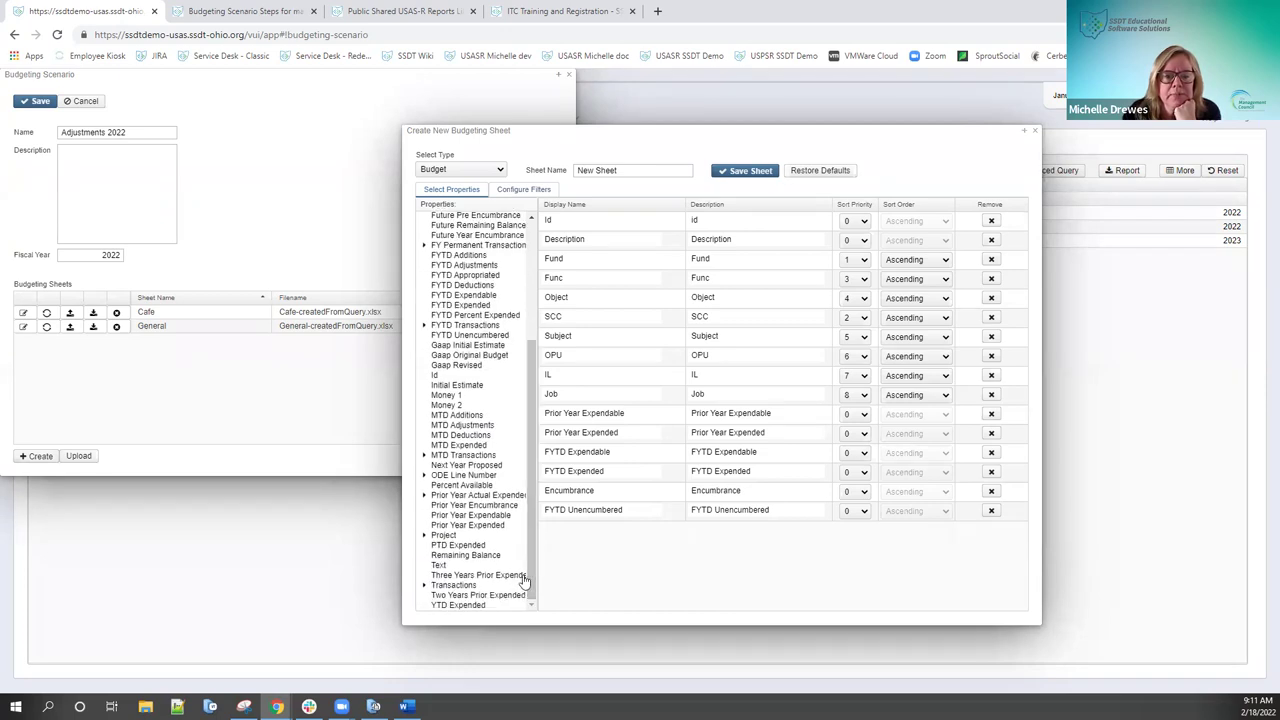
double_click(465, 596)
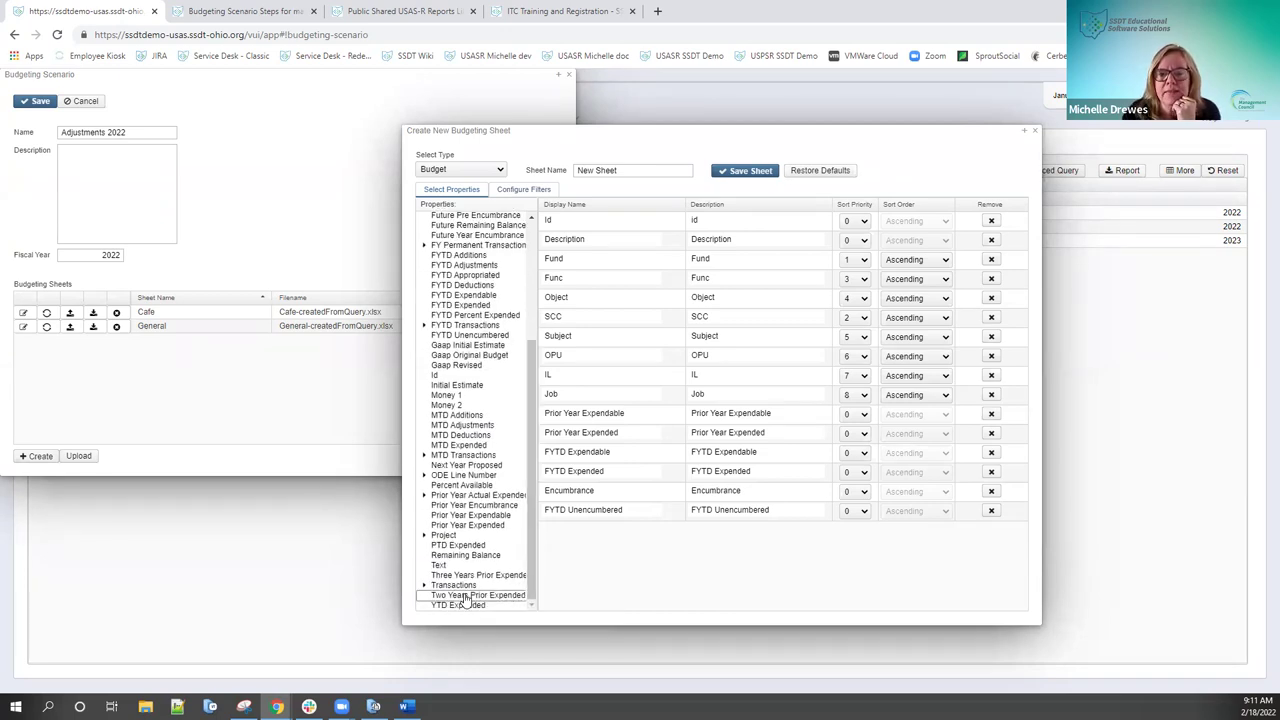
double_click(465, 577)
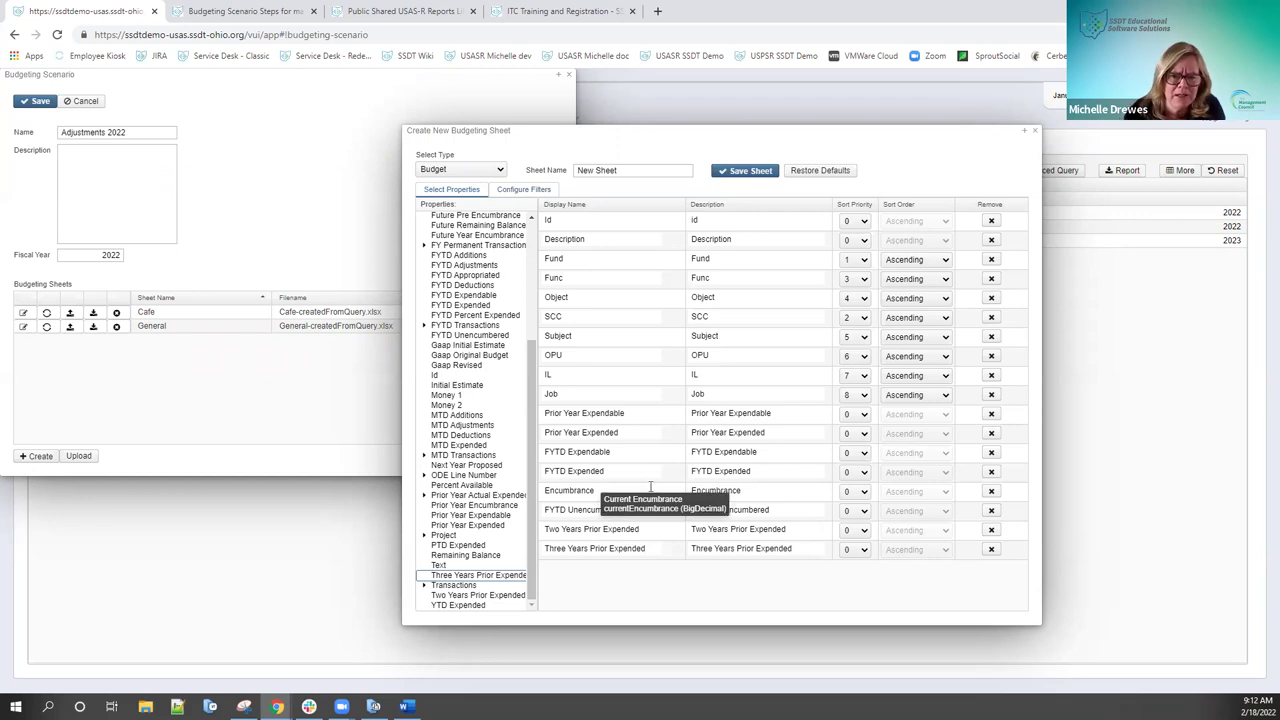
left_click(991, 491)
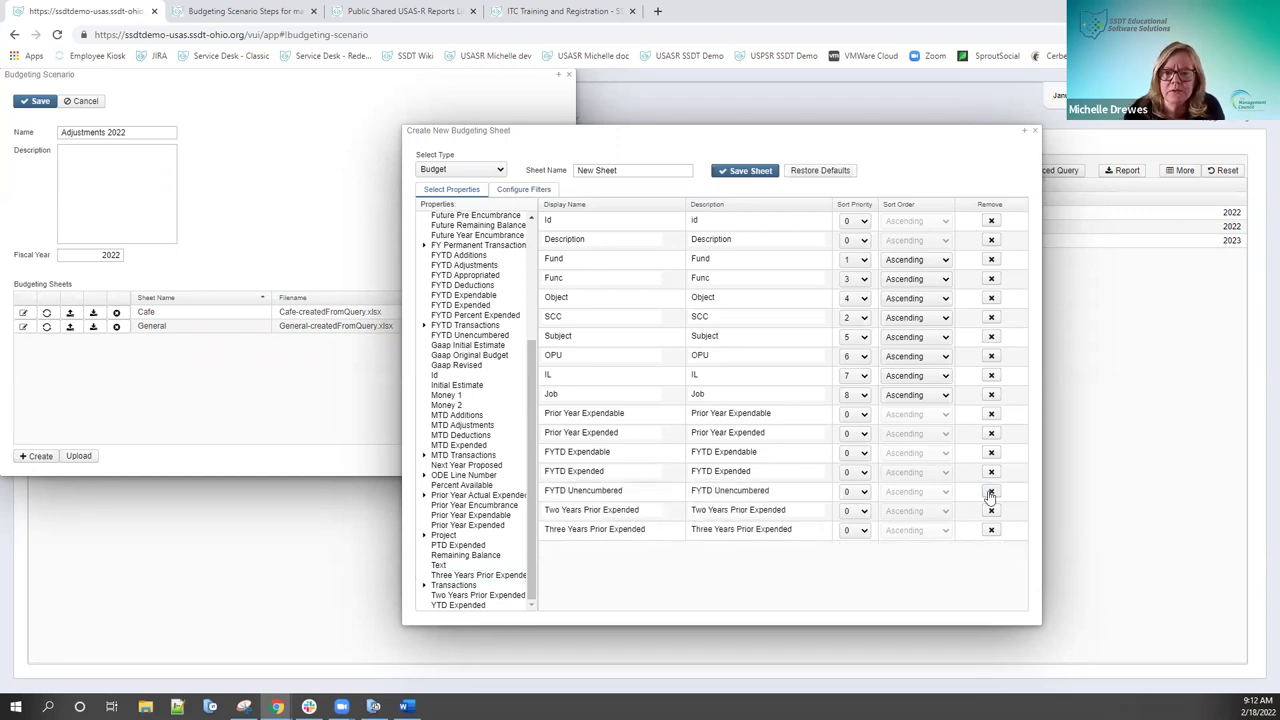
left_click(991, 491)
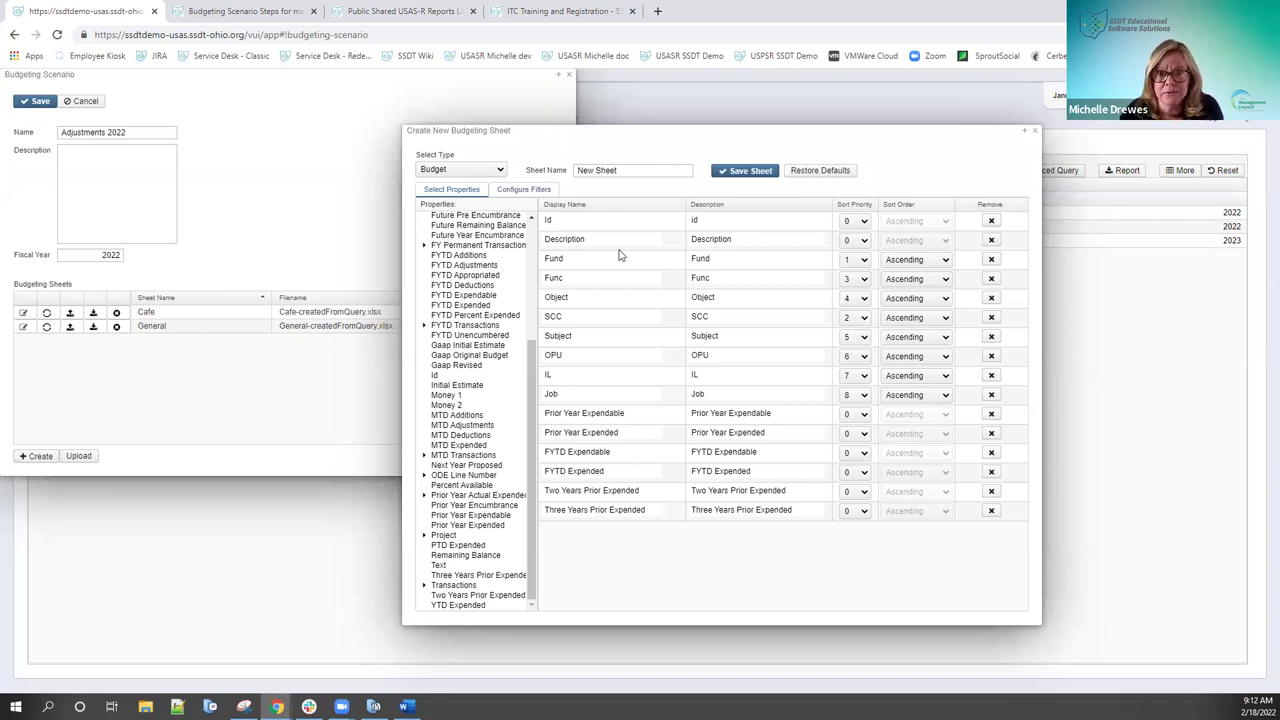
left_click(518, 190)
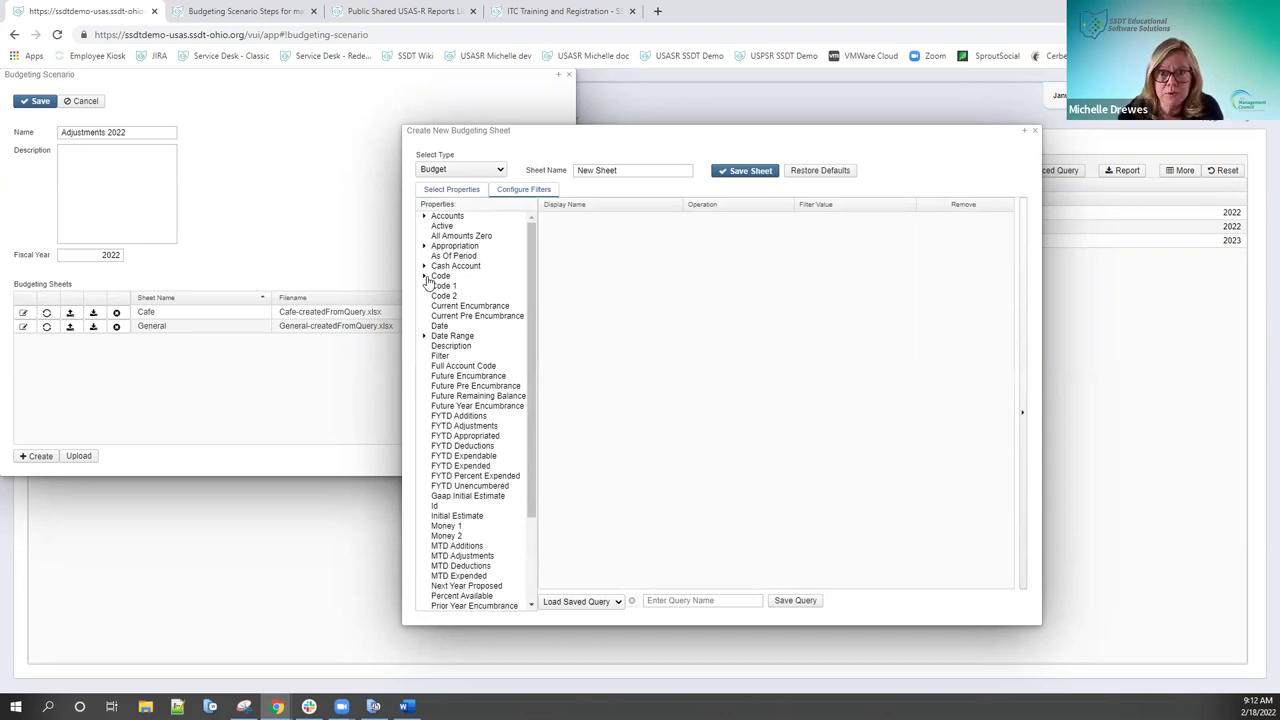
Step: Expand the Code properties and add a demo Fund Equals 200 filter, then remove it
left_click(425, 278)
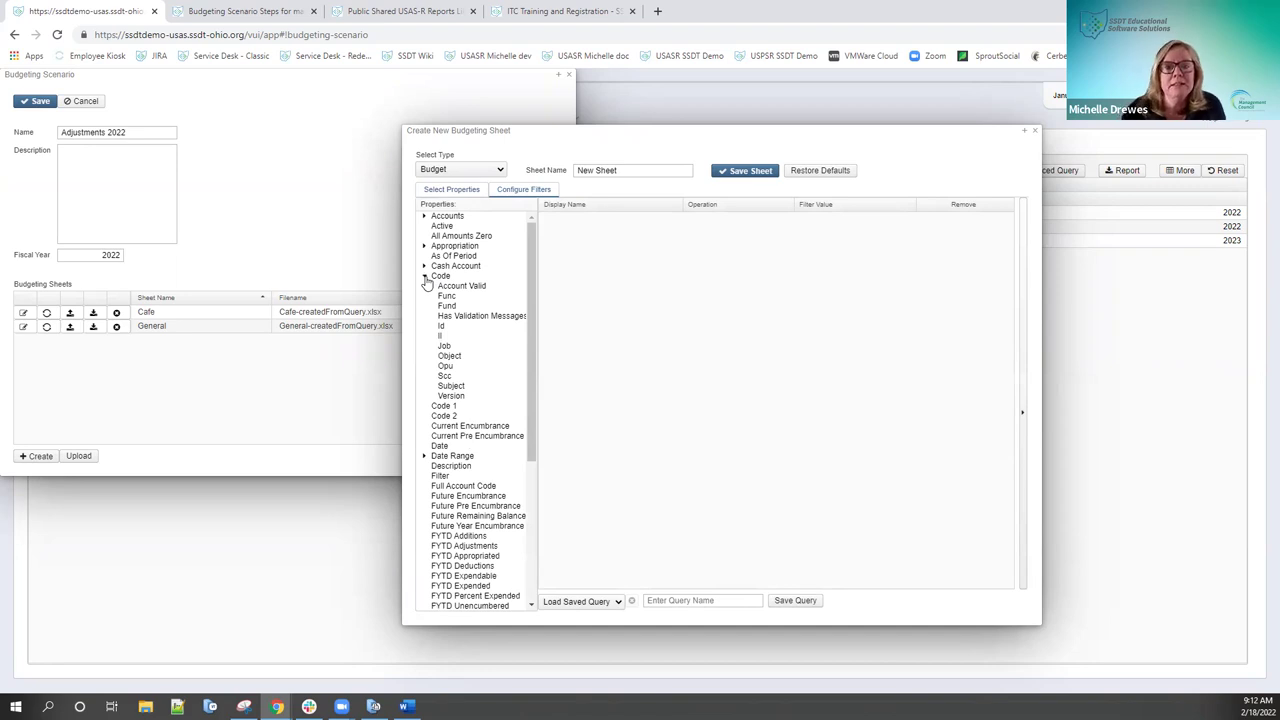
double_click(447, 308)
left_click(764, 224)
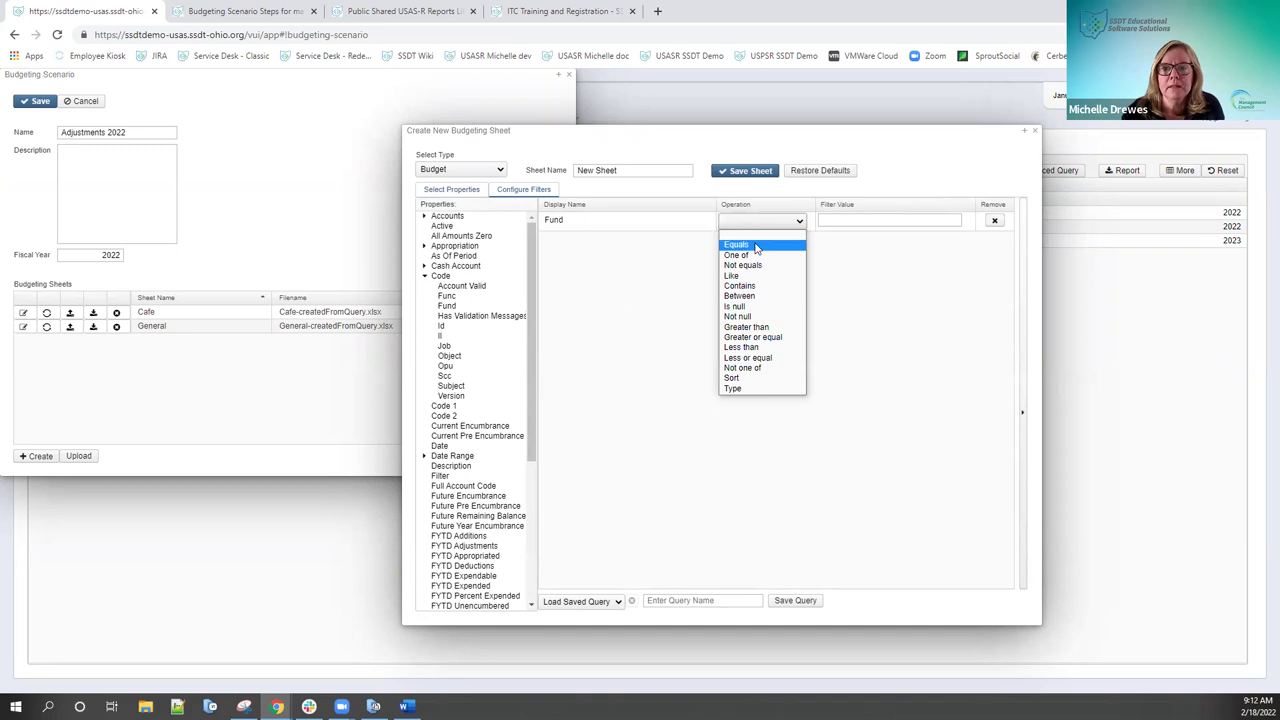
left_click(756, 246)
left_click(835, 220)
type("200")
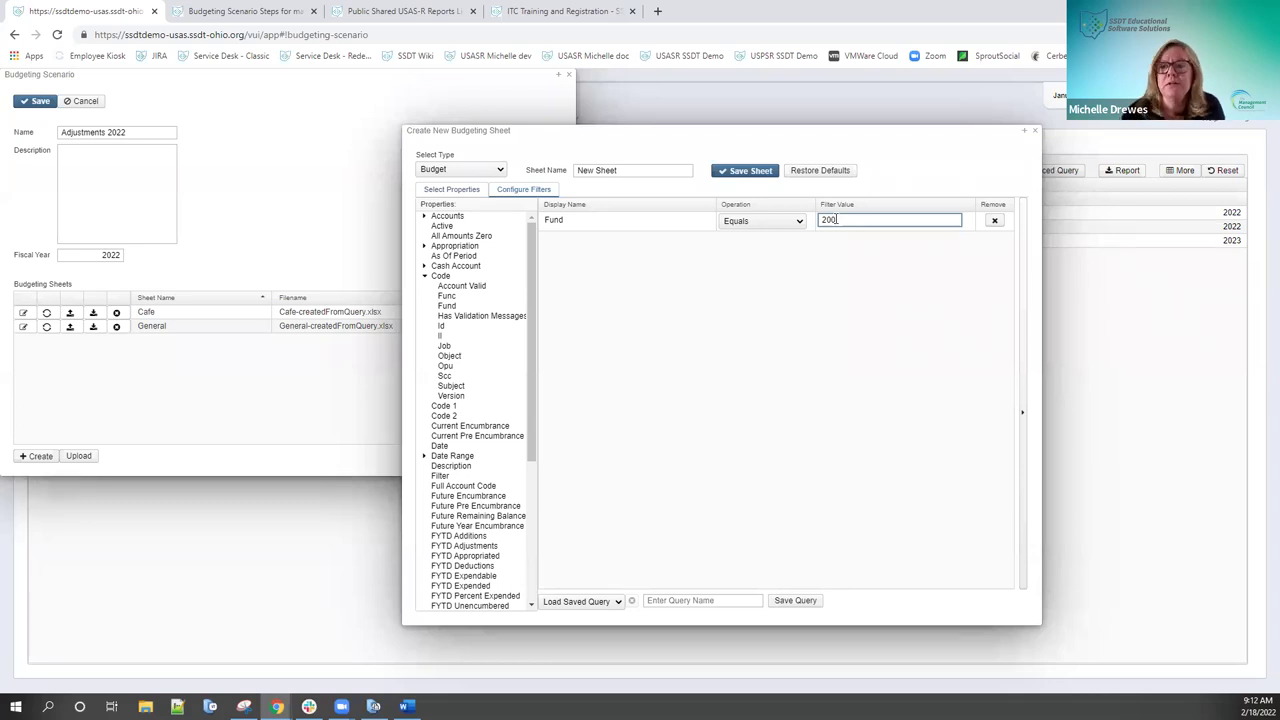
left_click(994, 220)
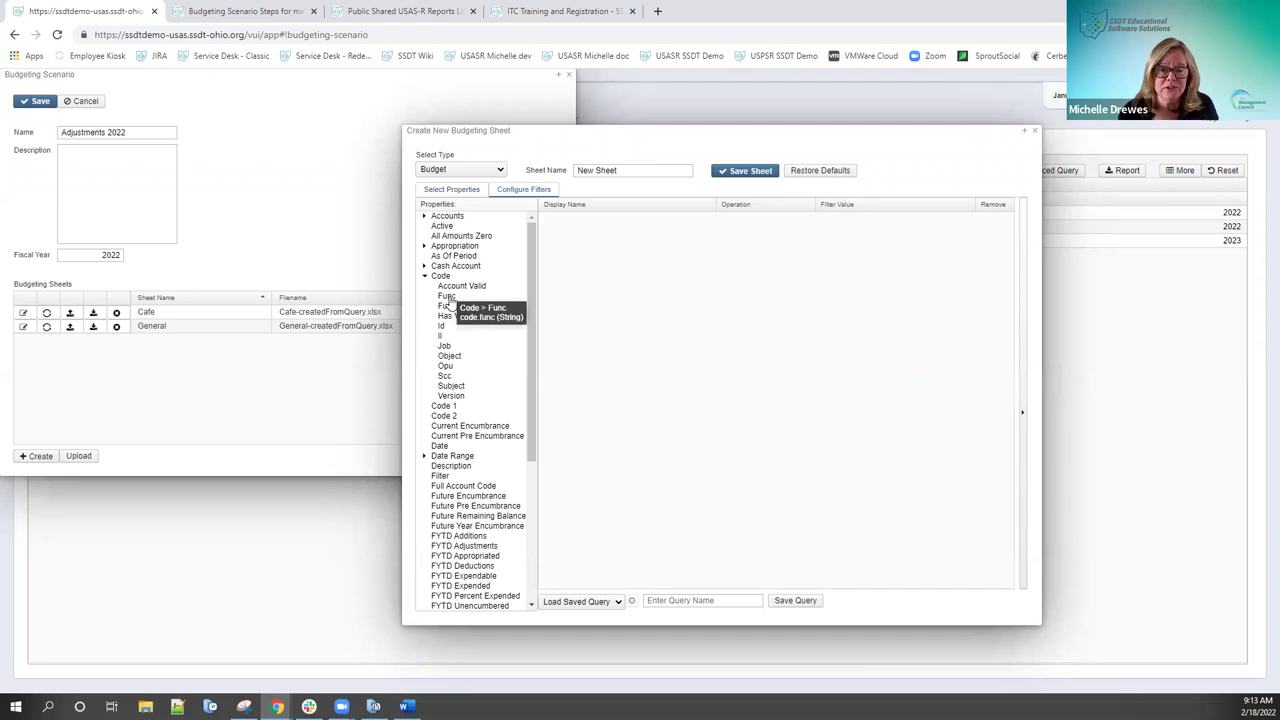
Step: Try a demo Func Like 28%% filter, then remove it
double_click(445, 297)
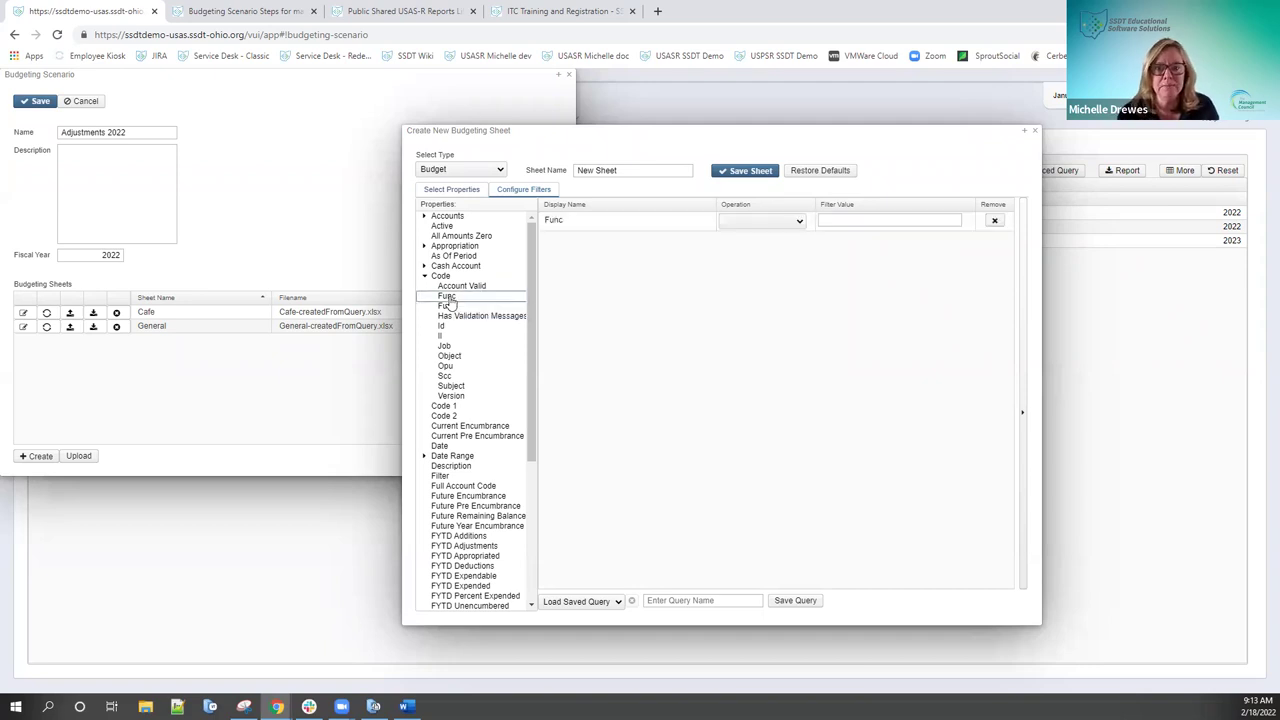
left_click(800, 222)
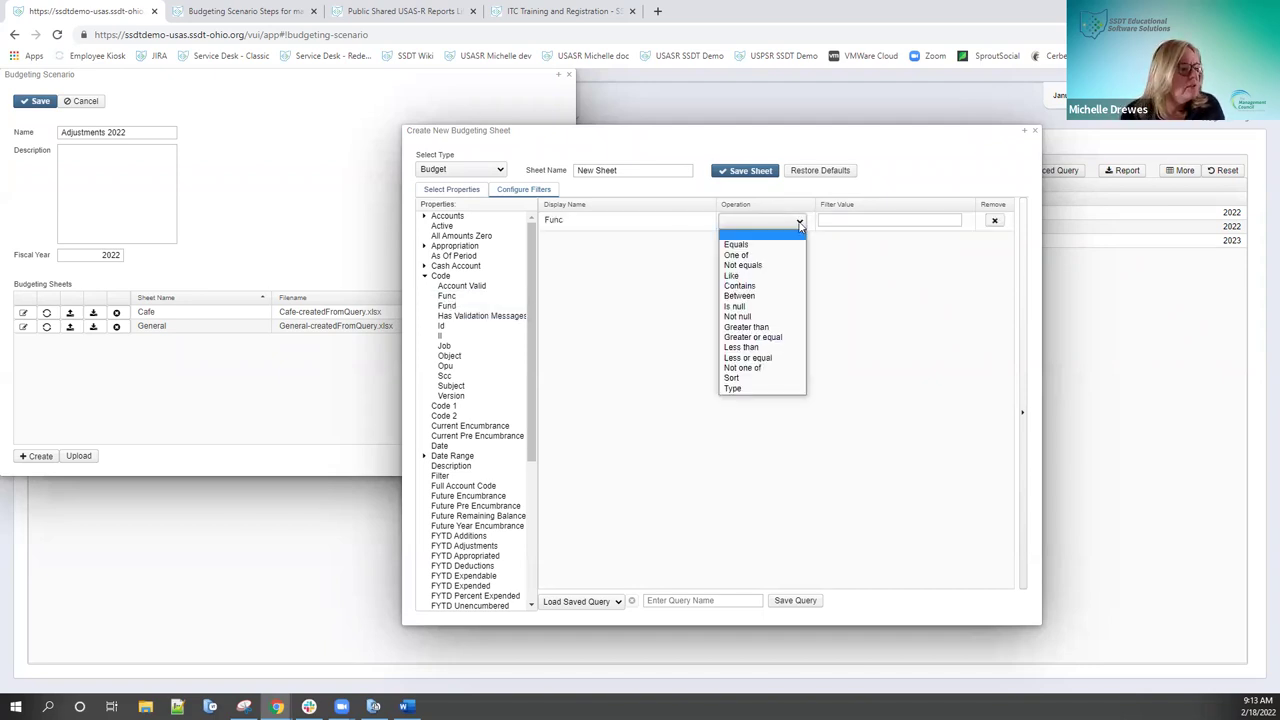
left_click(797, 275)
left_click(838, 214)
type("28%%")
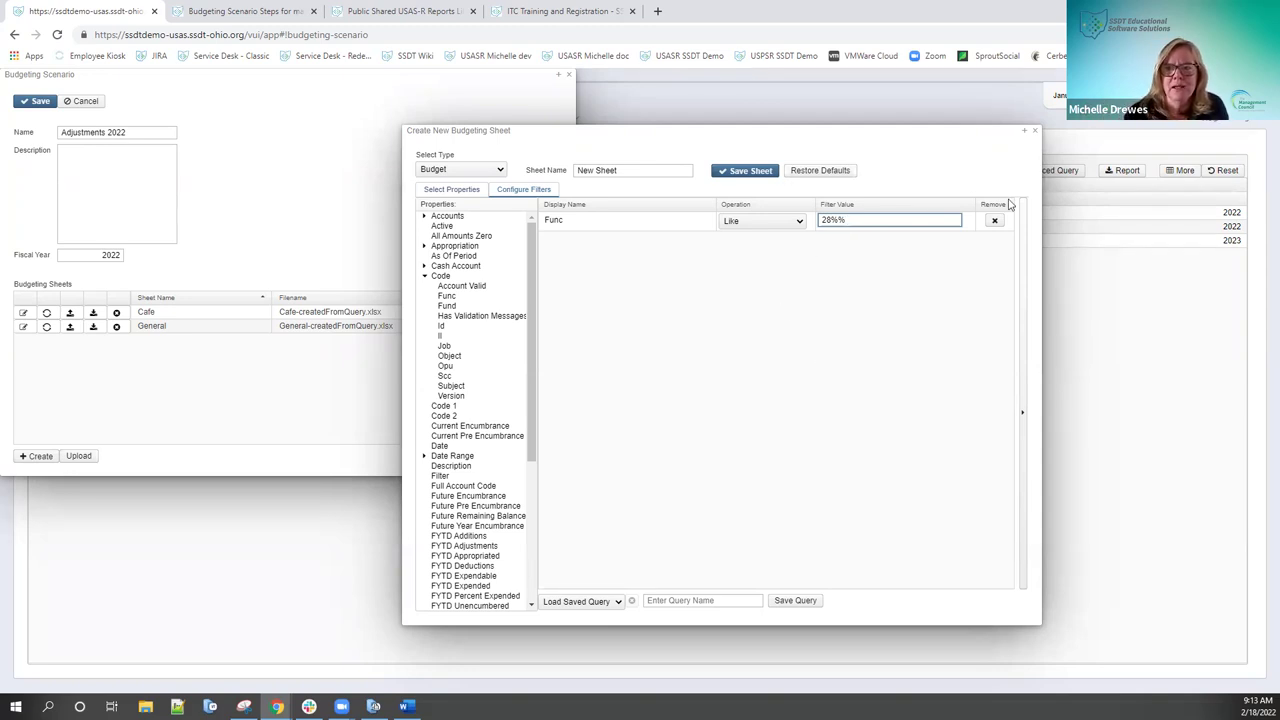
left_click(996, 222)
Step: Add a Fund filter set to Equals 200
left_click_drag(446, 305, 737, 243)
left_click(774, 224)
left_click(745, 255)
left_click(835, 221)
type("200")
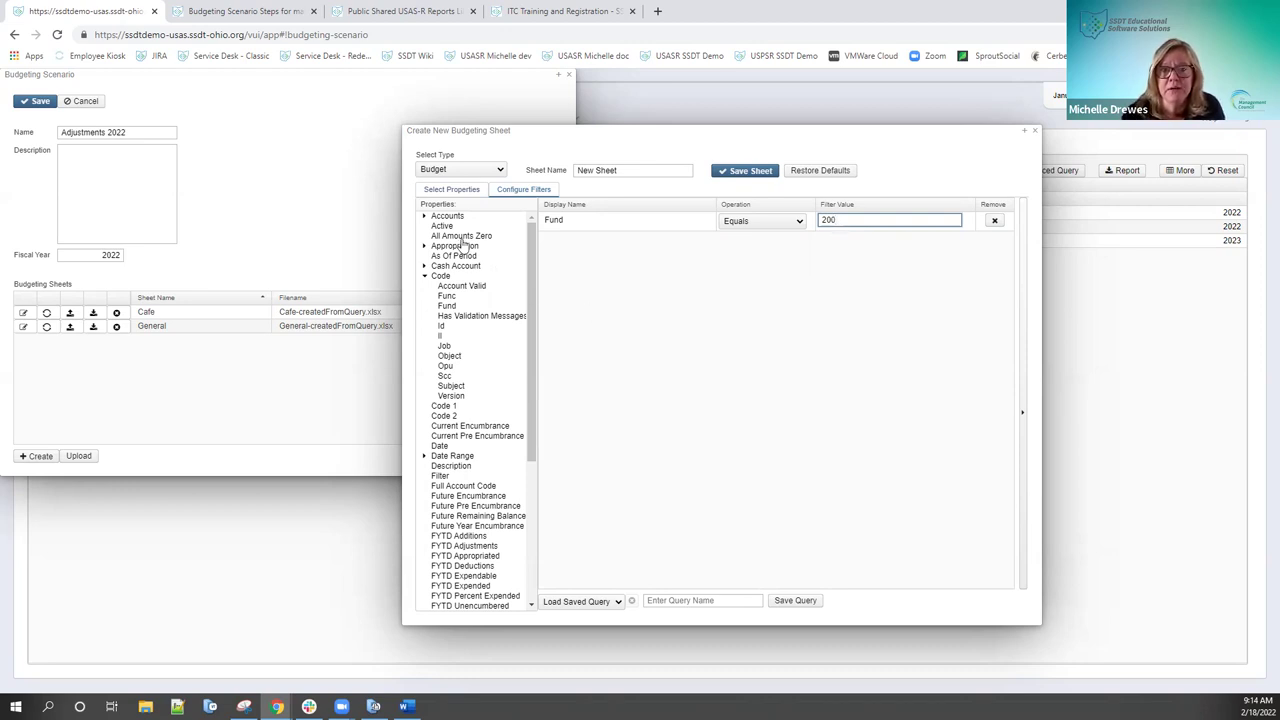
Step: Add an Active Equals true filter below the Fund filter
double_click(441, 227)
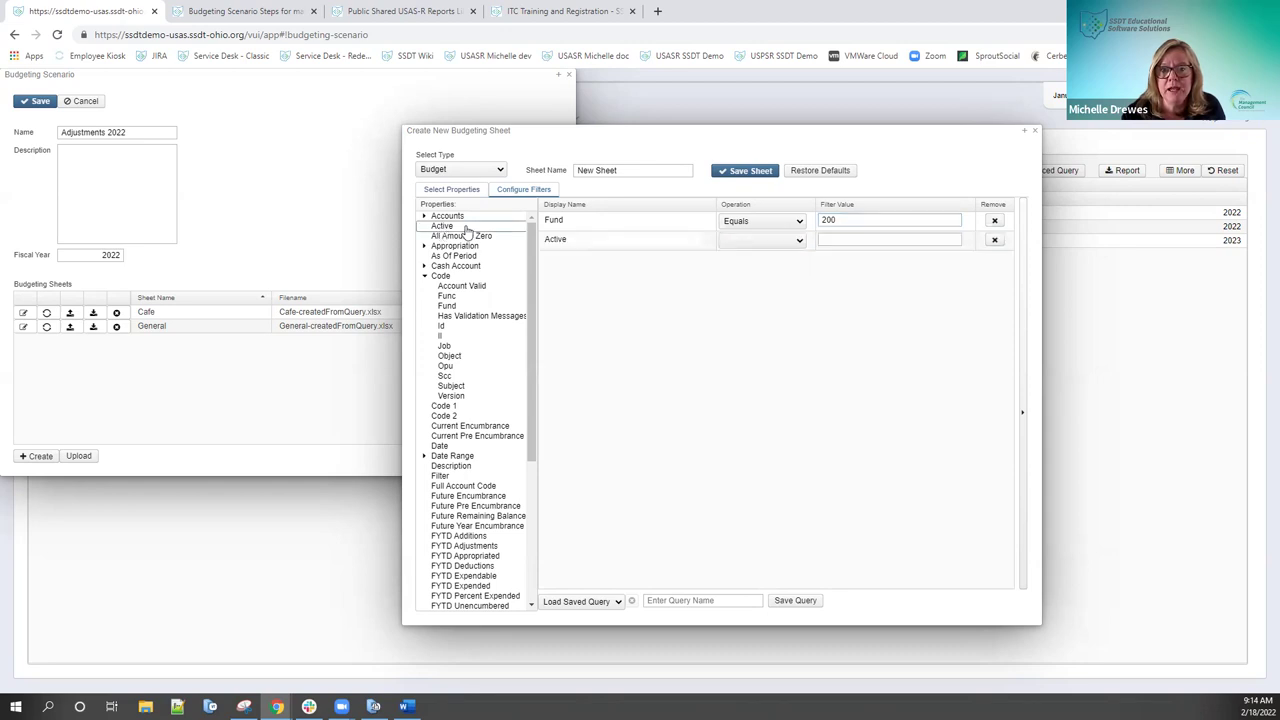
left_click(751, 240)
left_click(736, 263)
left_click(832, 240)
type("true")
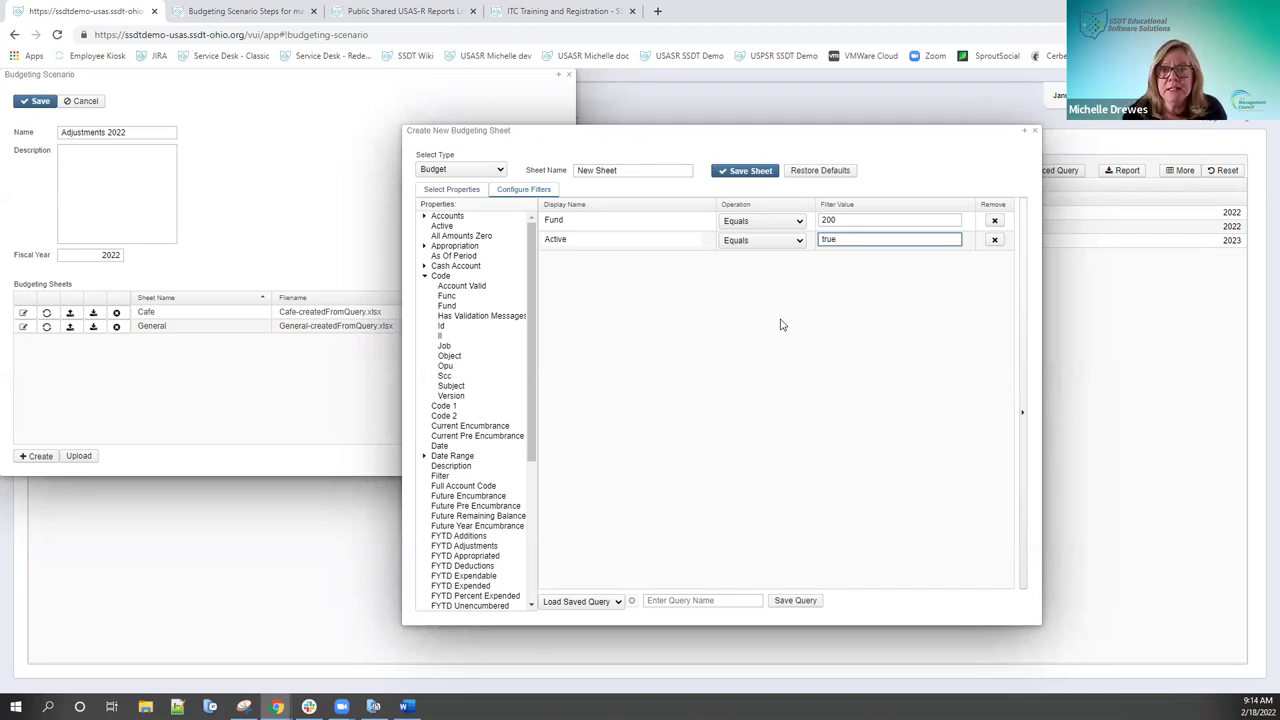
left_click_drag(622, 171, 571, 174)
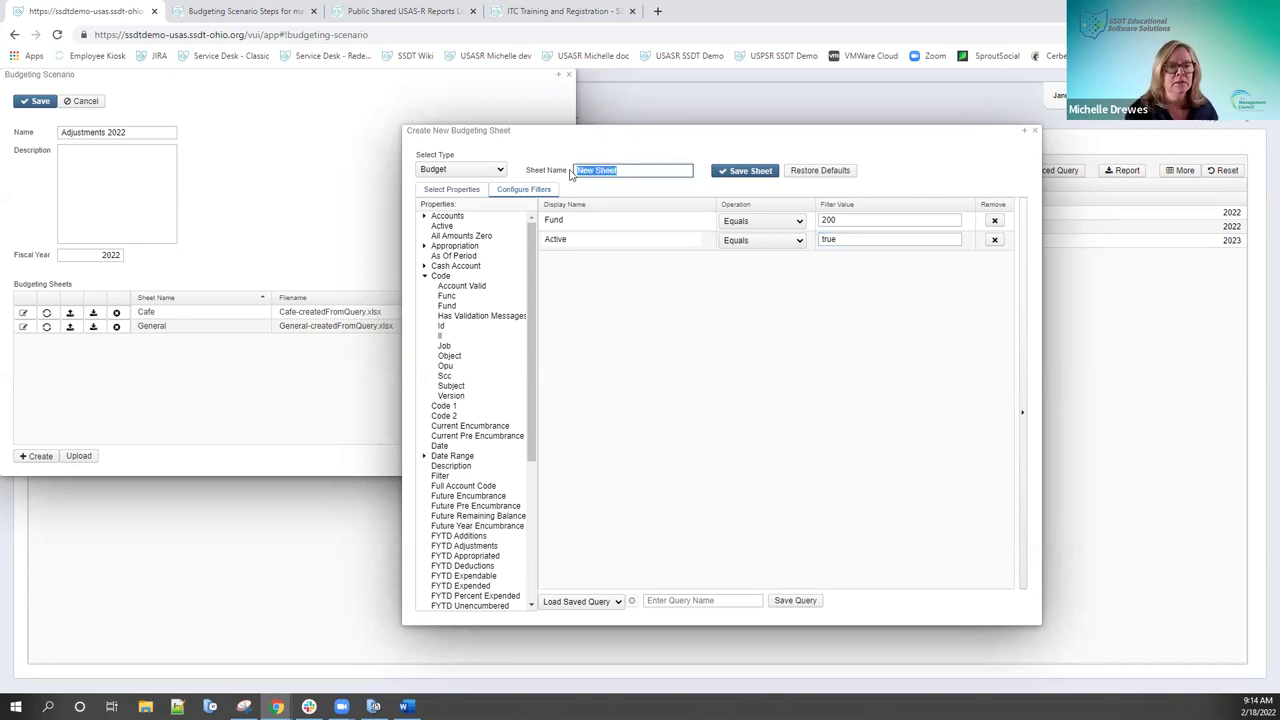
Step: Name the new sheet 'Student Activities', save it and confirm its creation
type("Stude")
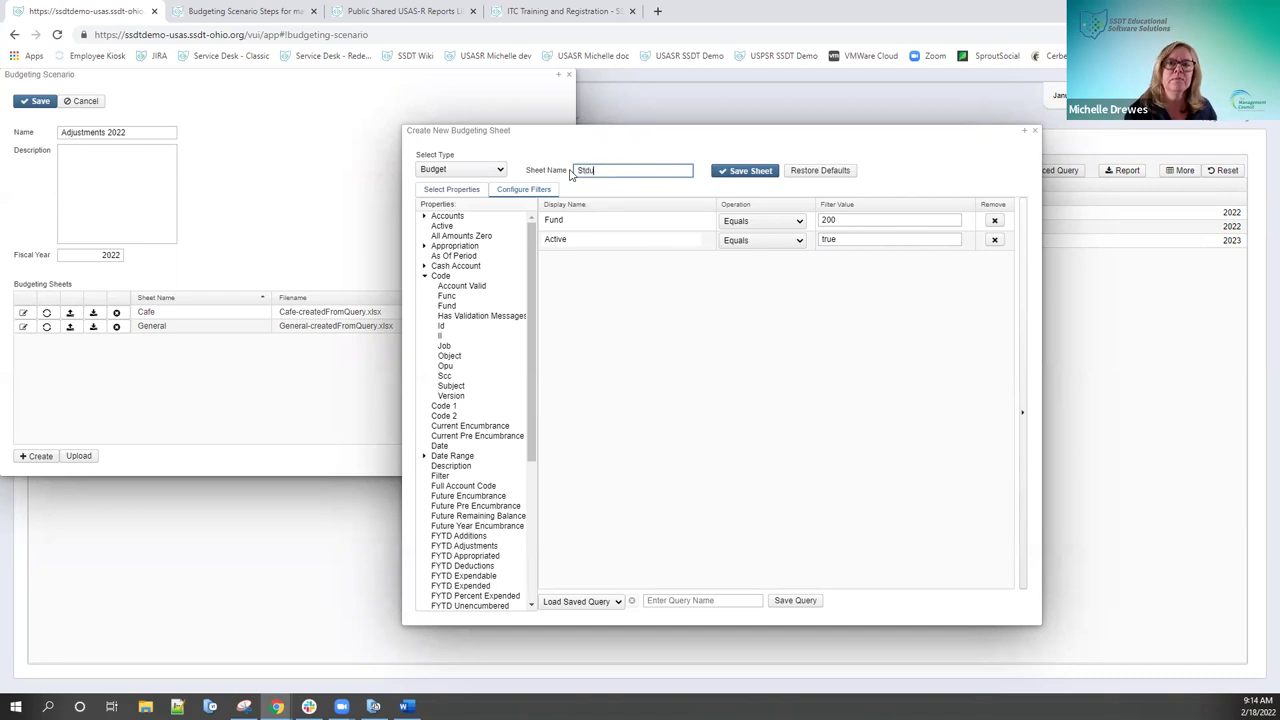
key("BackSpace")
key("BackSpace")
key("BackSpace")
key("BackSpace")
type("tudent")
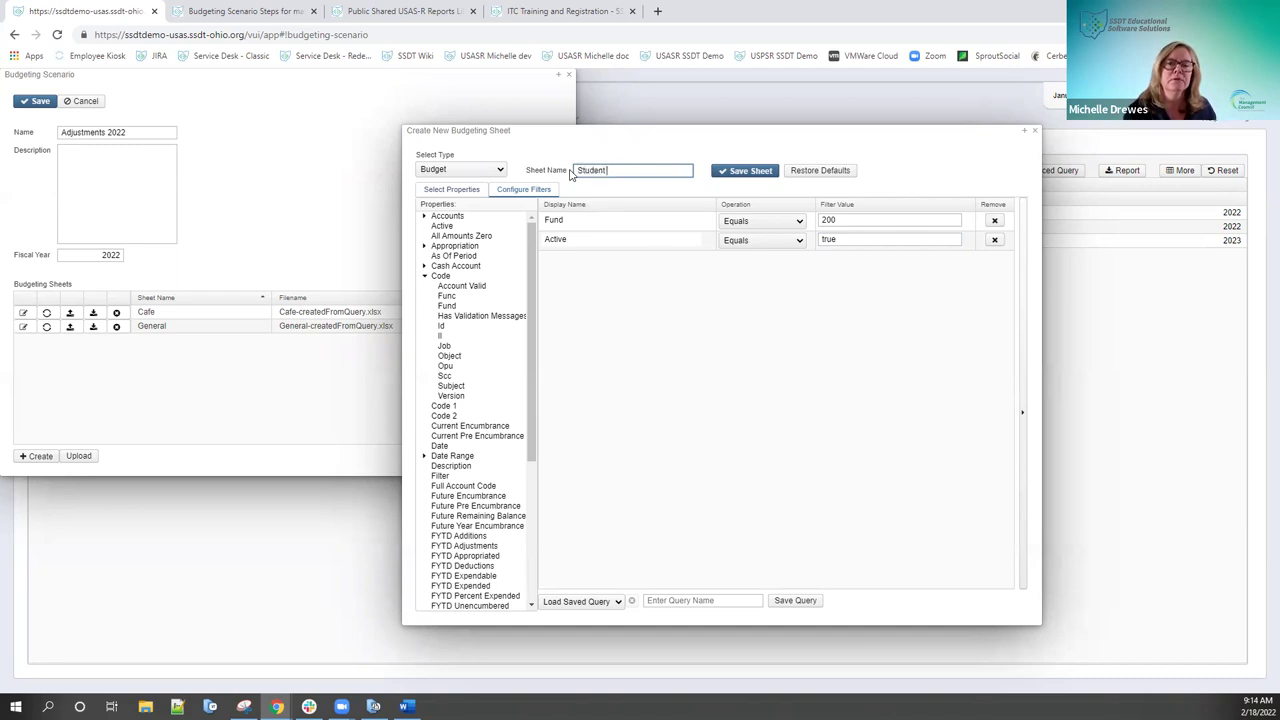
type(" Activities")
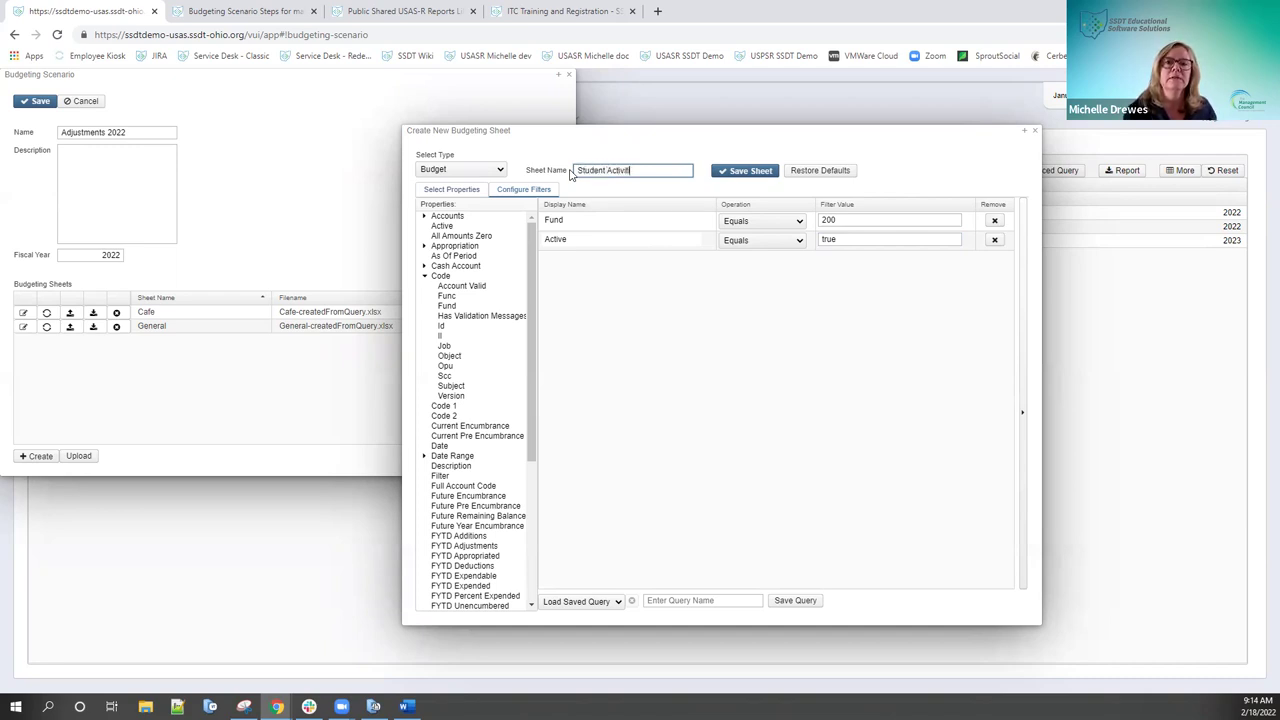
left_click(740, 172)
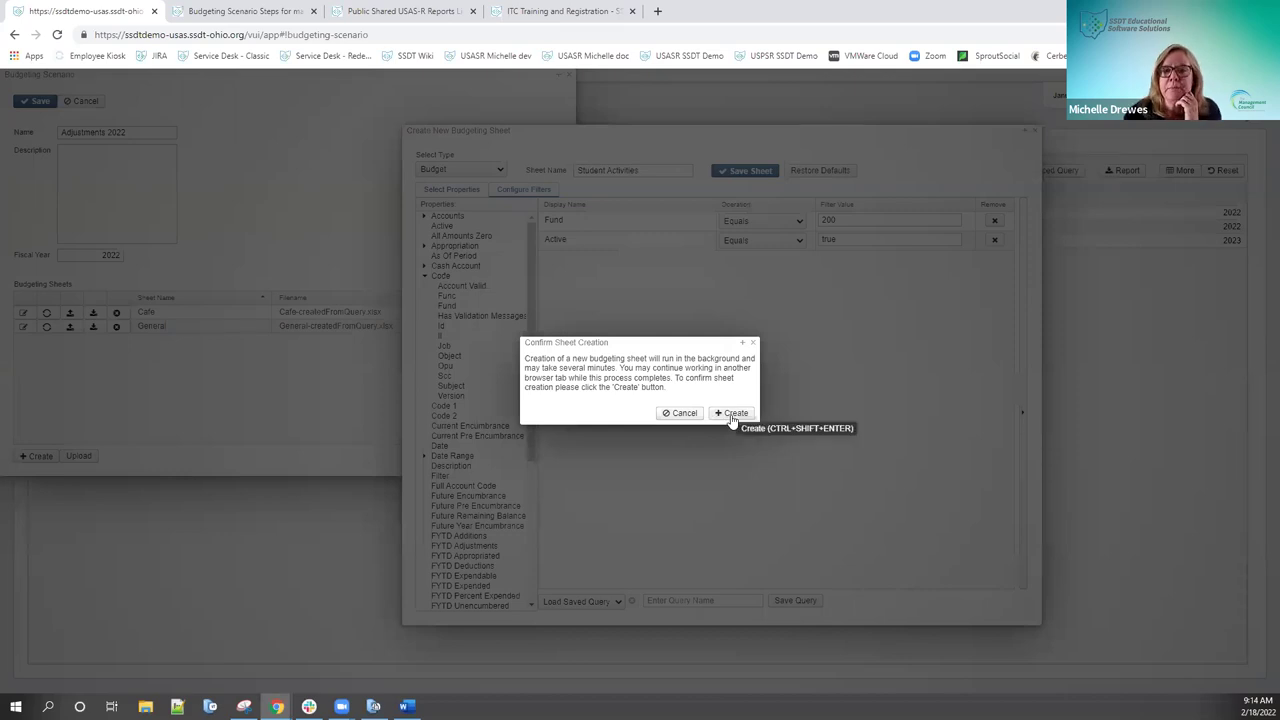
left_click(731, 414)
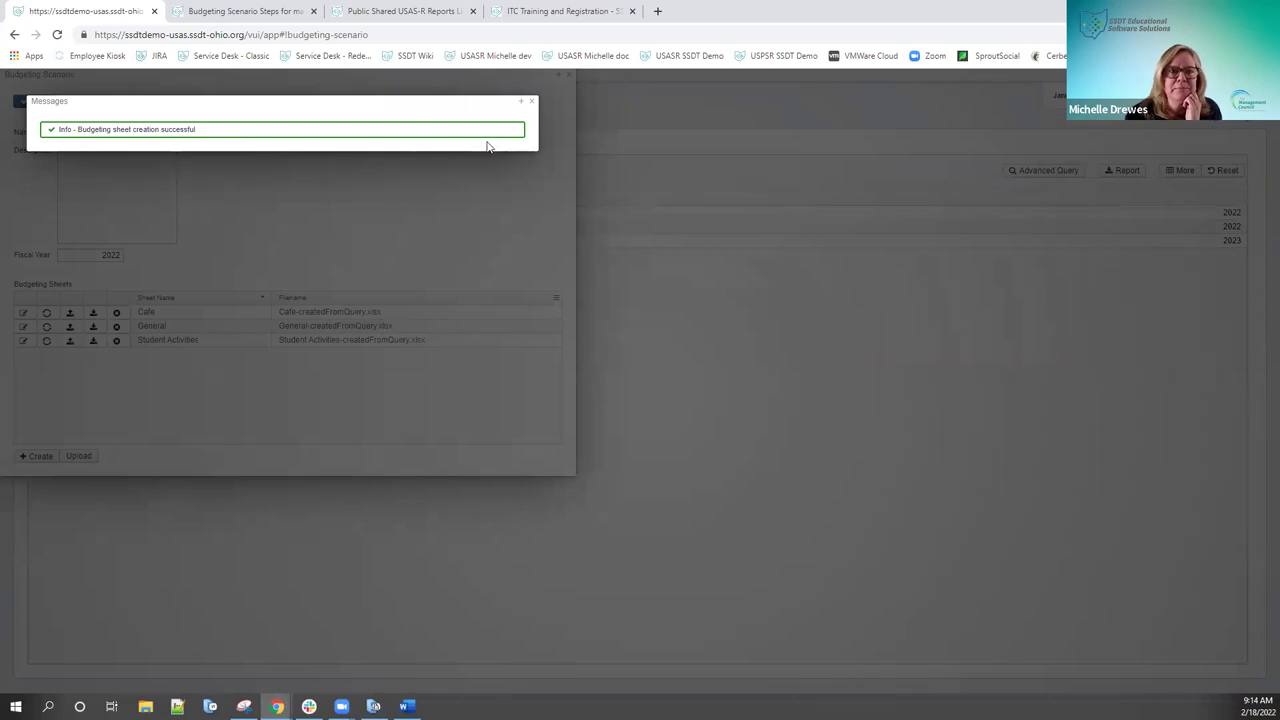
Step: Dismiss the sheet-creation success message to reveal the scenario's three sheets
left_click(533, 102)
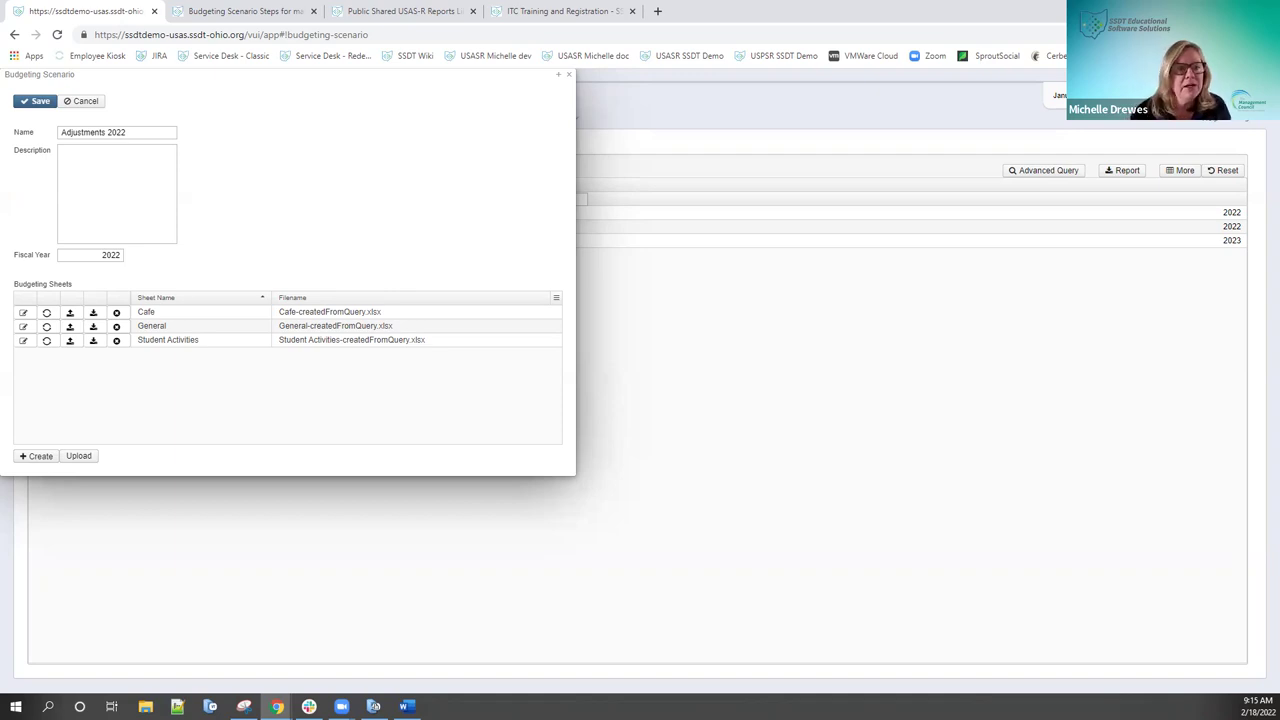
Step: Open the Cafe budgeting sheet in the spreadsheet editor
left_click(23, 313)
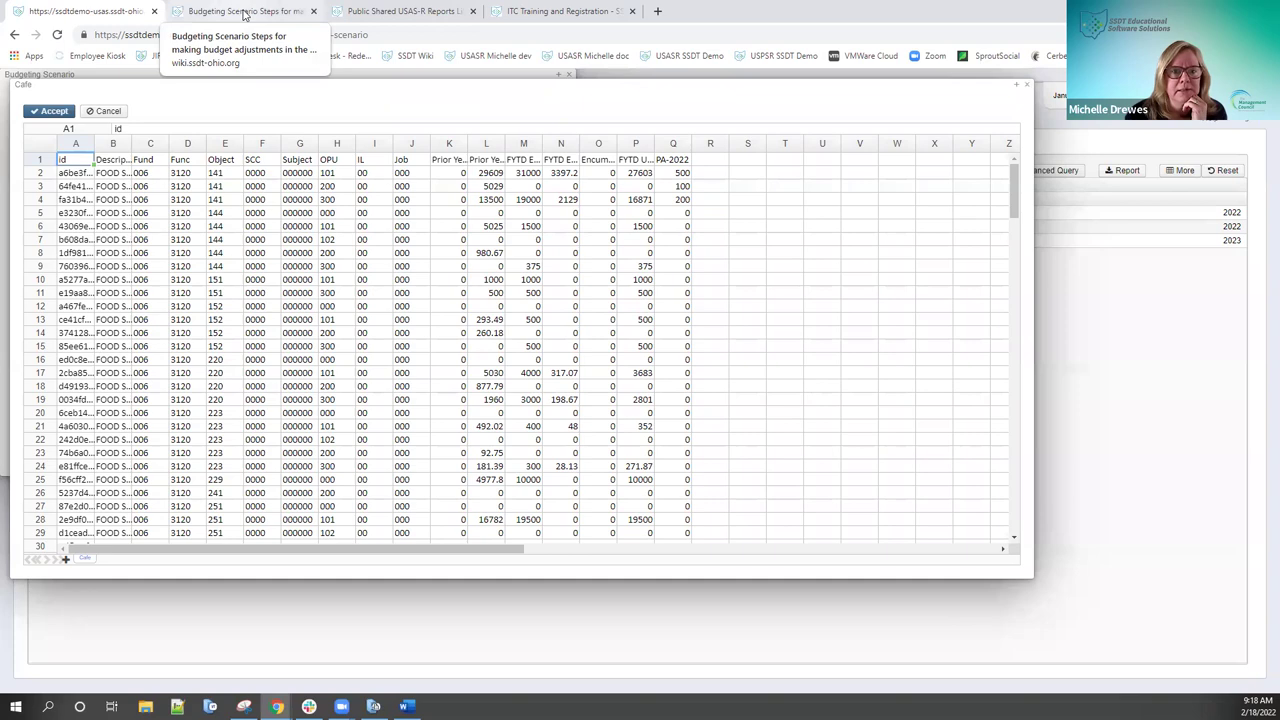
left_click(243, 12)
scroll(703, 355, "down", 2)
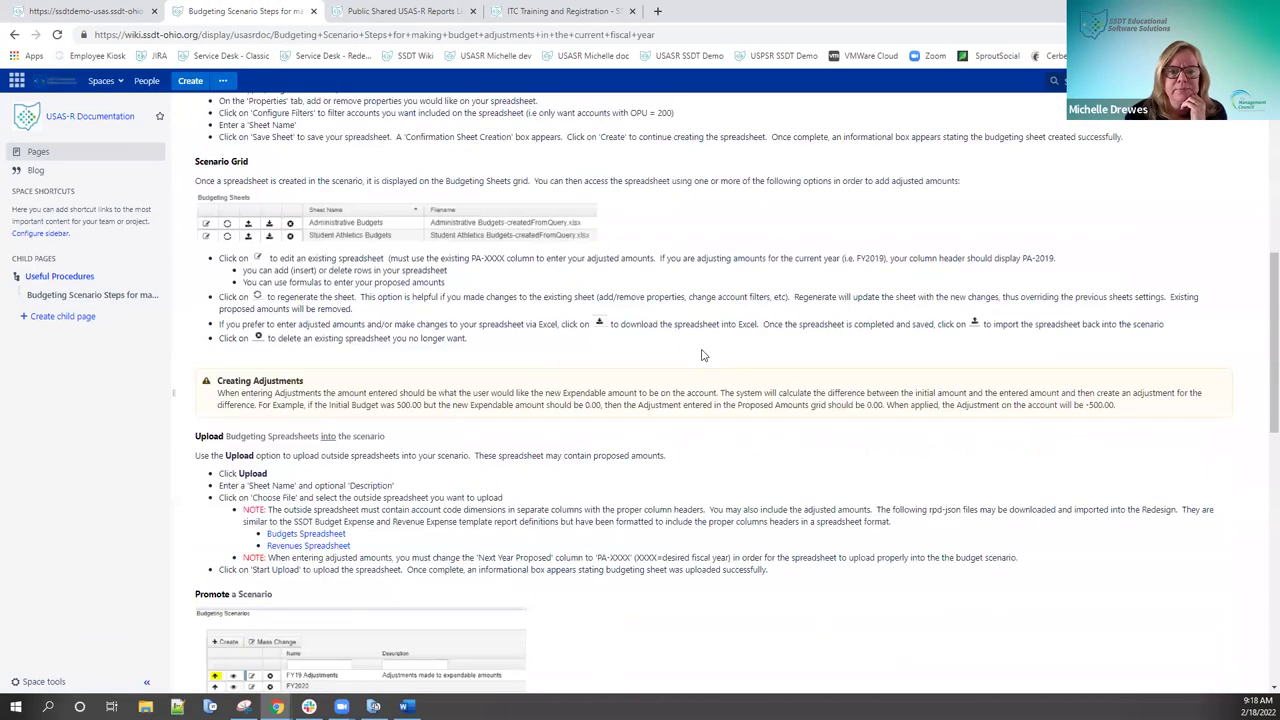
scroll(703, 355, "down", 4)
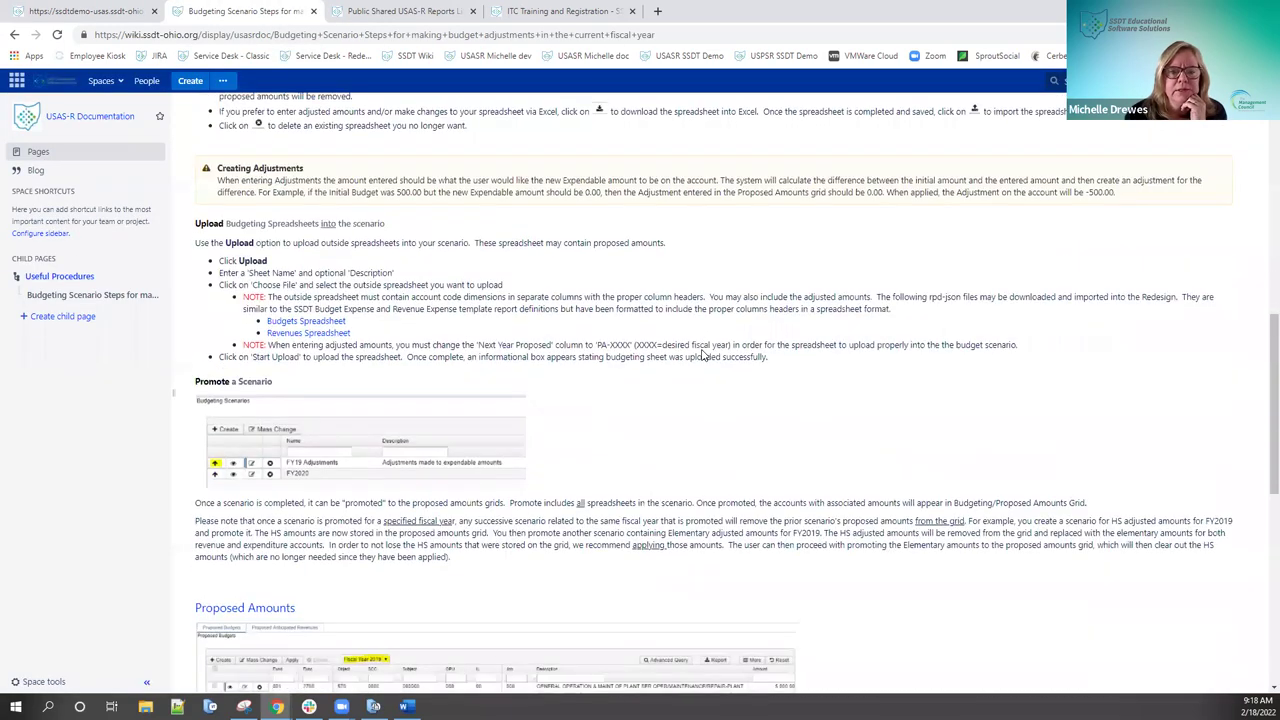
scroll(703, 349, "down", 2)
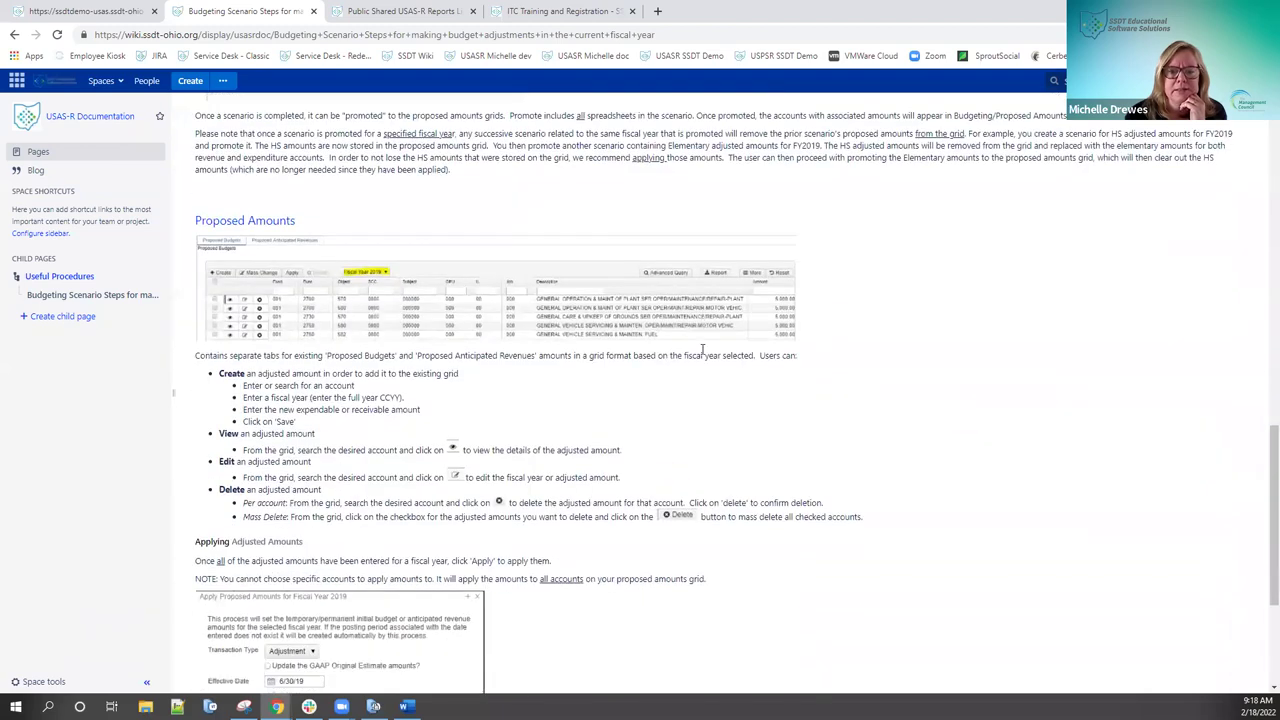
scroll(703, 349, "up", 9)
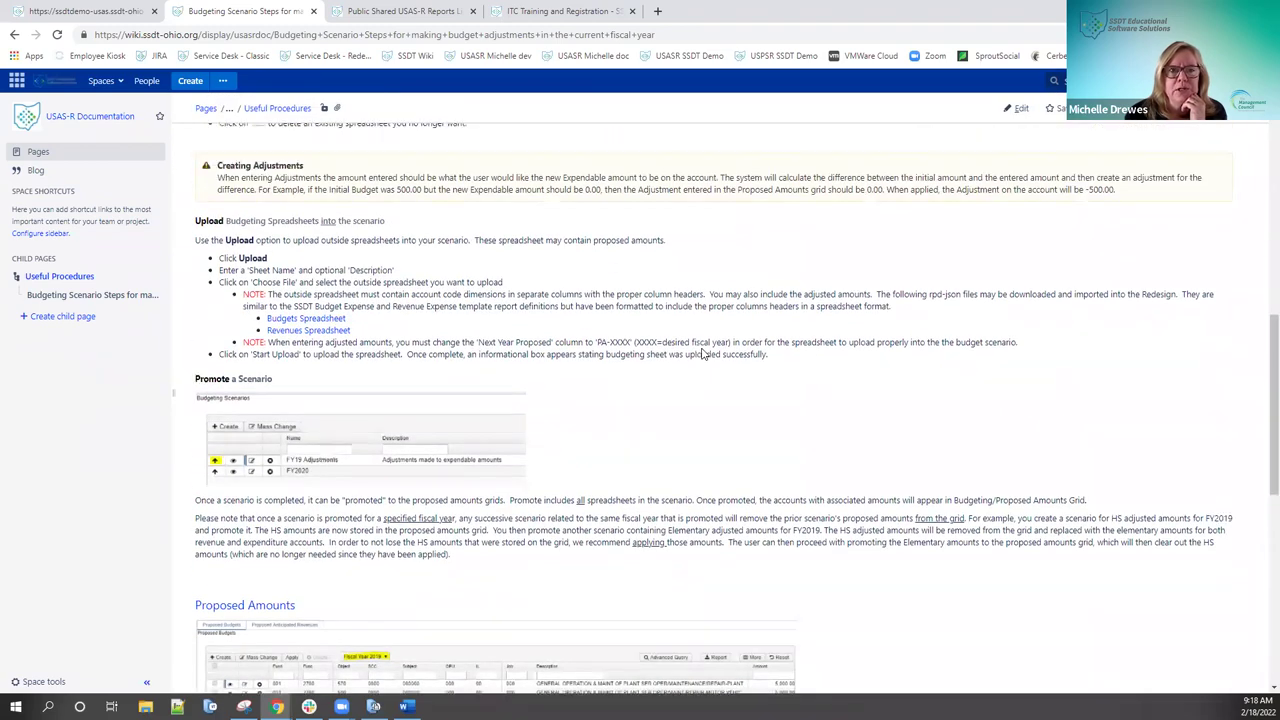
left_click(113, 12)
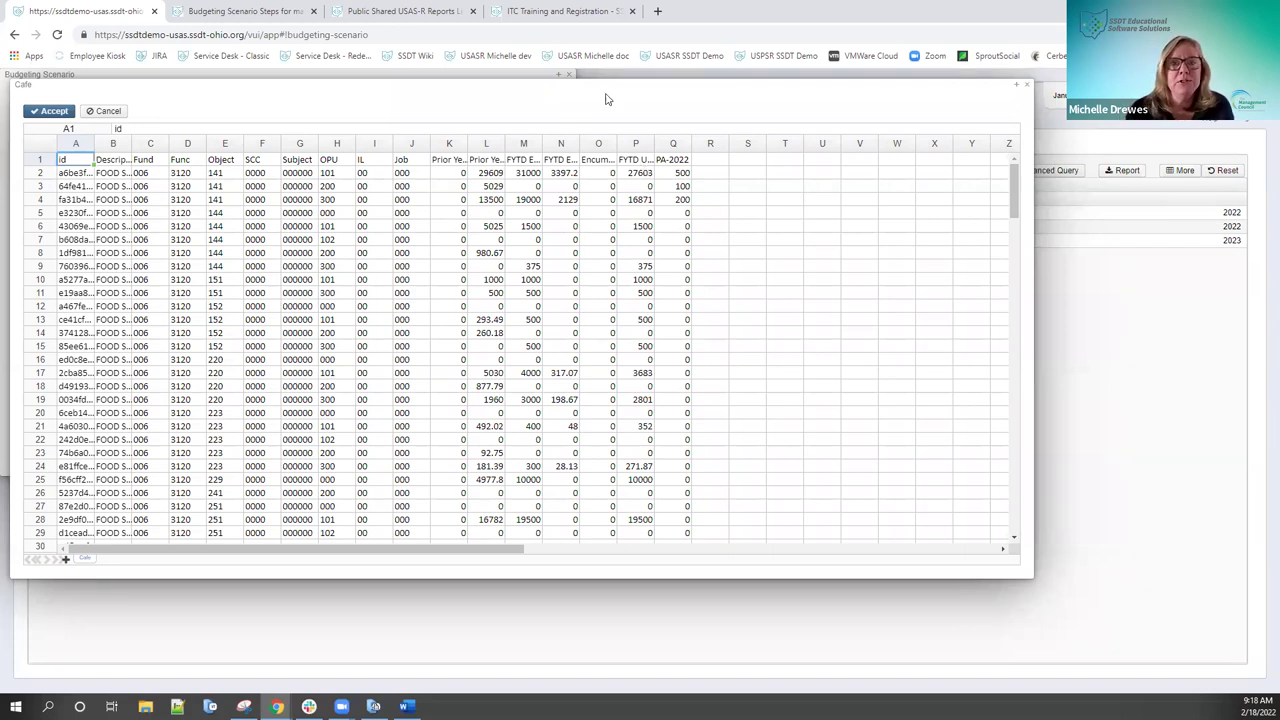
Step: Widen column M so the full FYTD Expendable heading is readable
left_click_drag(542, 144, 587, 146)
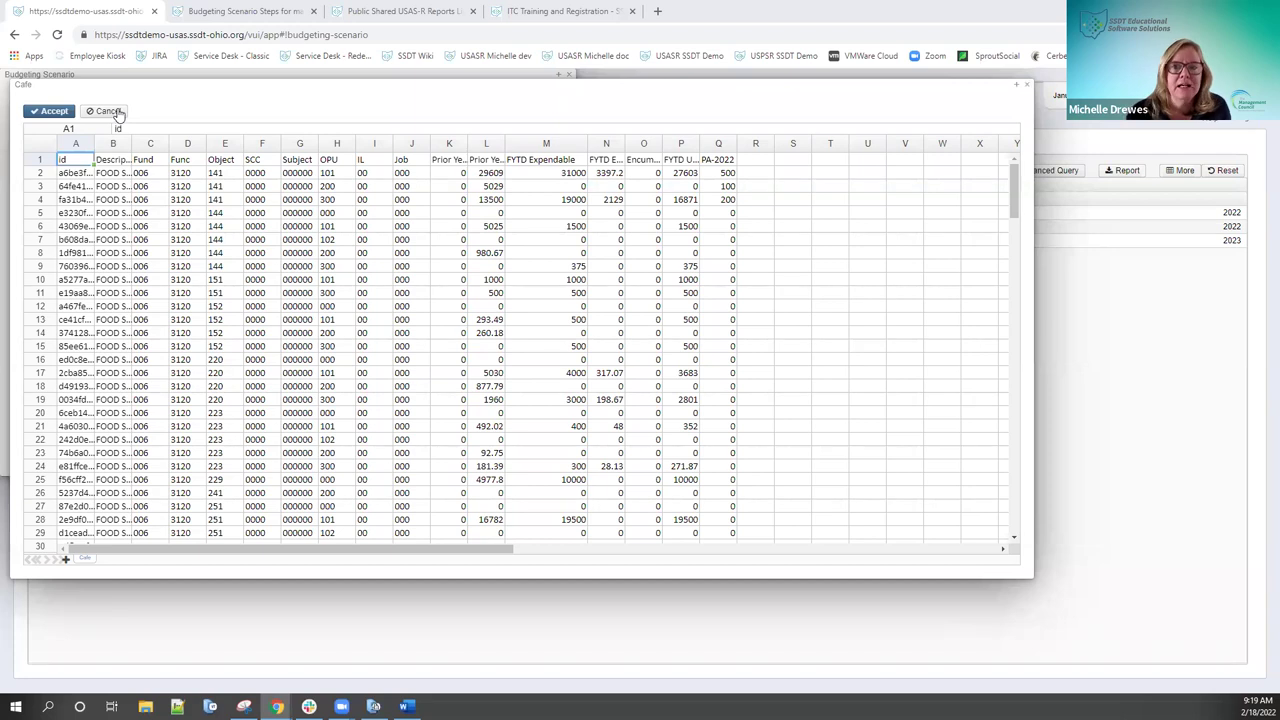
Step: Close the Cafe sheet editor without accepting changes
left_click(116, 112)
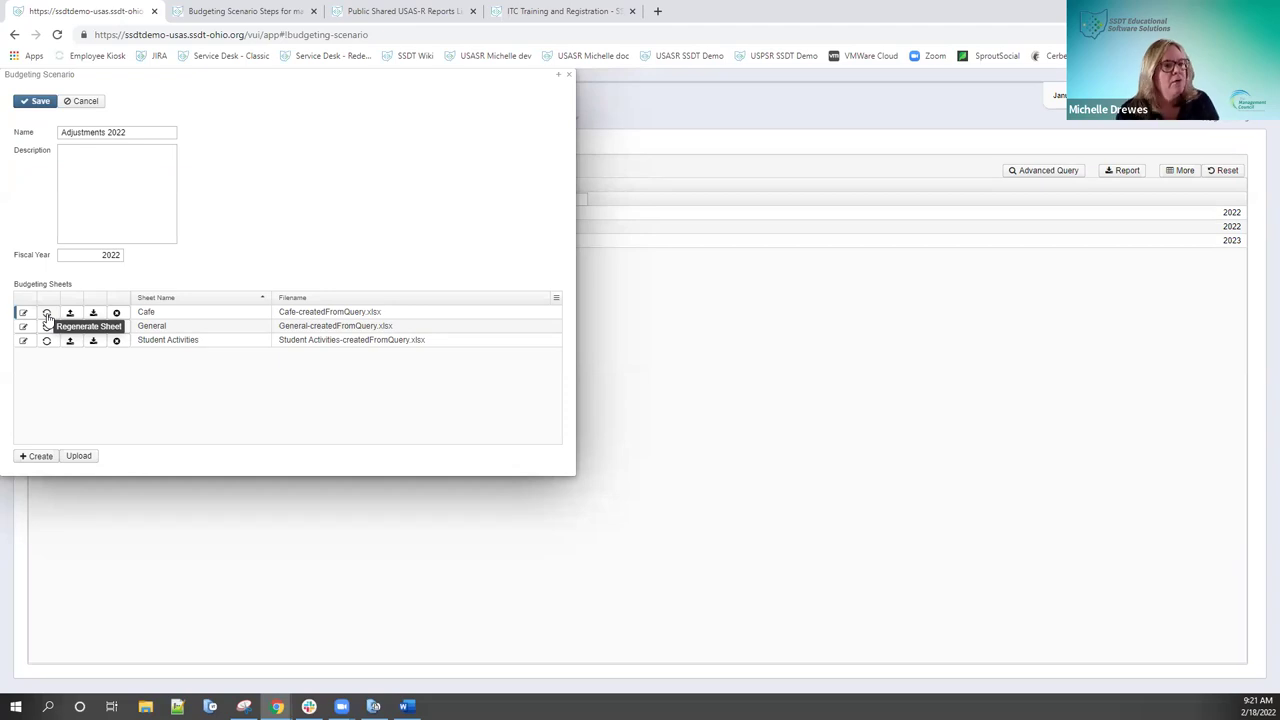
Step: Open the Cafe sheet's Update Budgeting Sheet setup via Regenerate Sheet
left_click(46, 314)
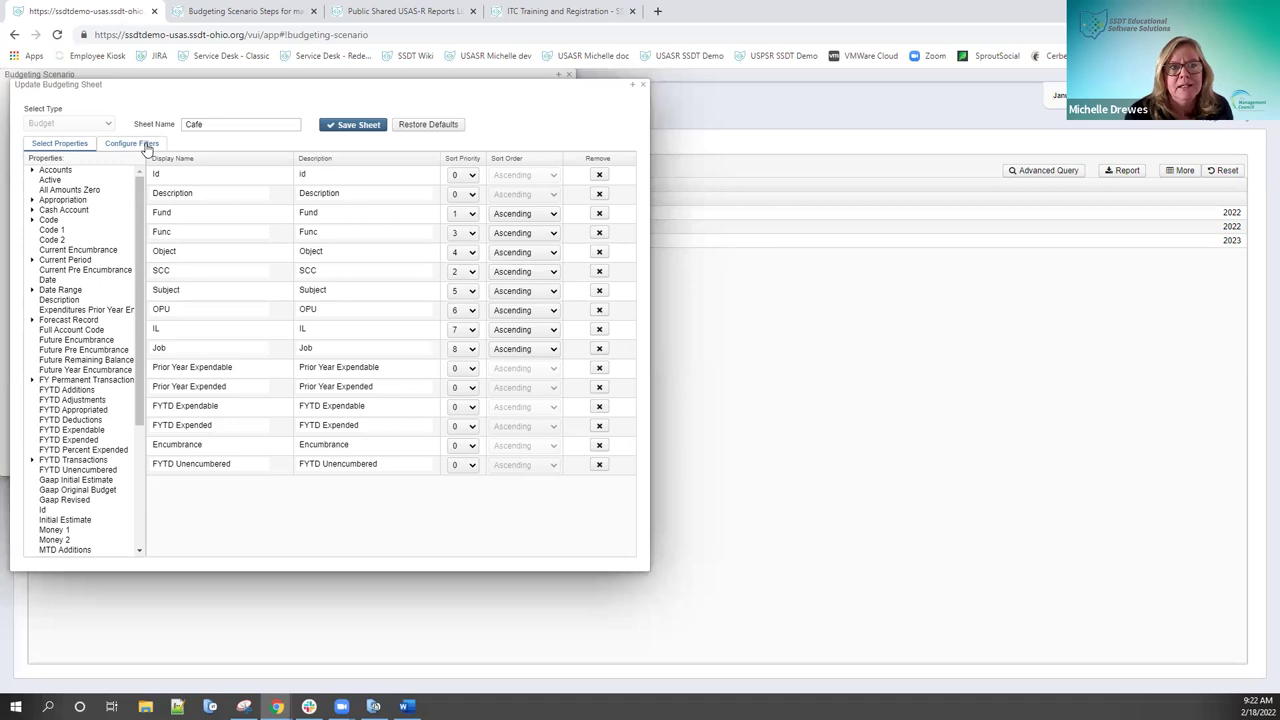
Step: Review the Cafe sheet's Fund Equals 006 filter, then close the setup without saving
left_click(147, 145)
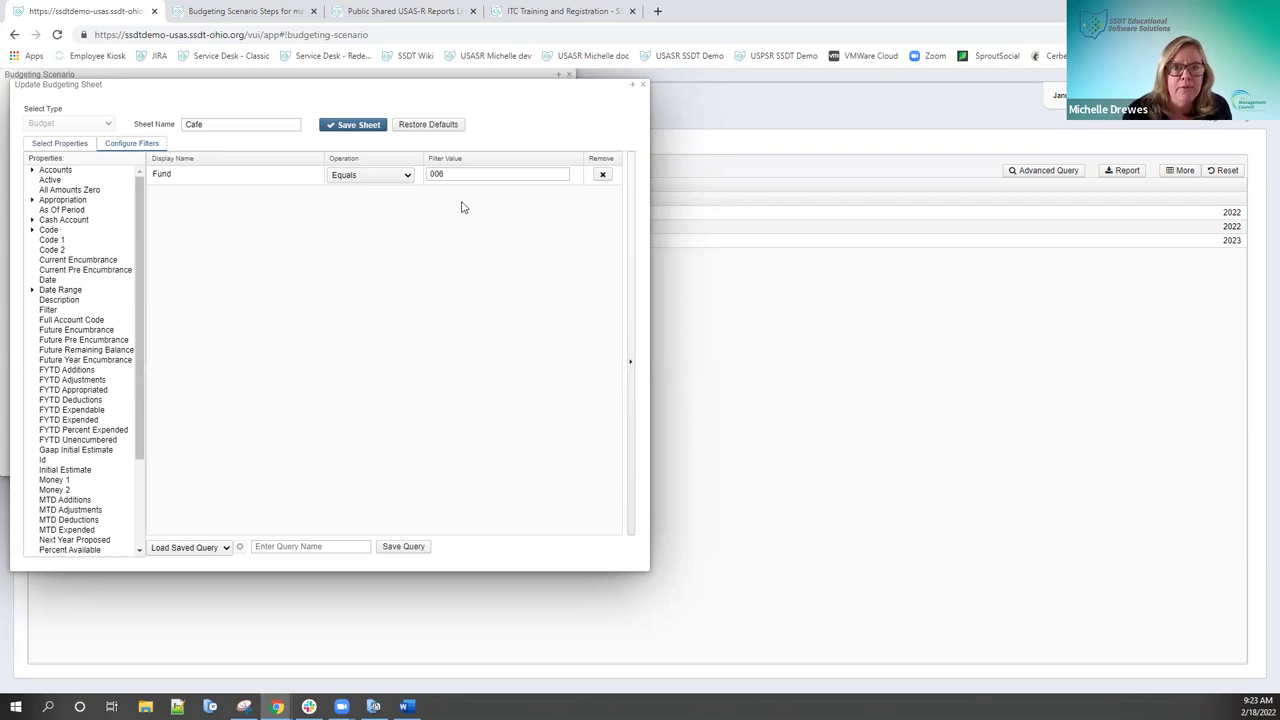
left_click(644, 86)
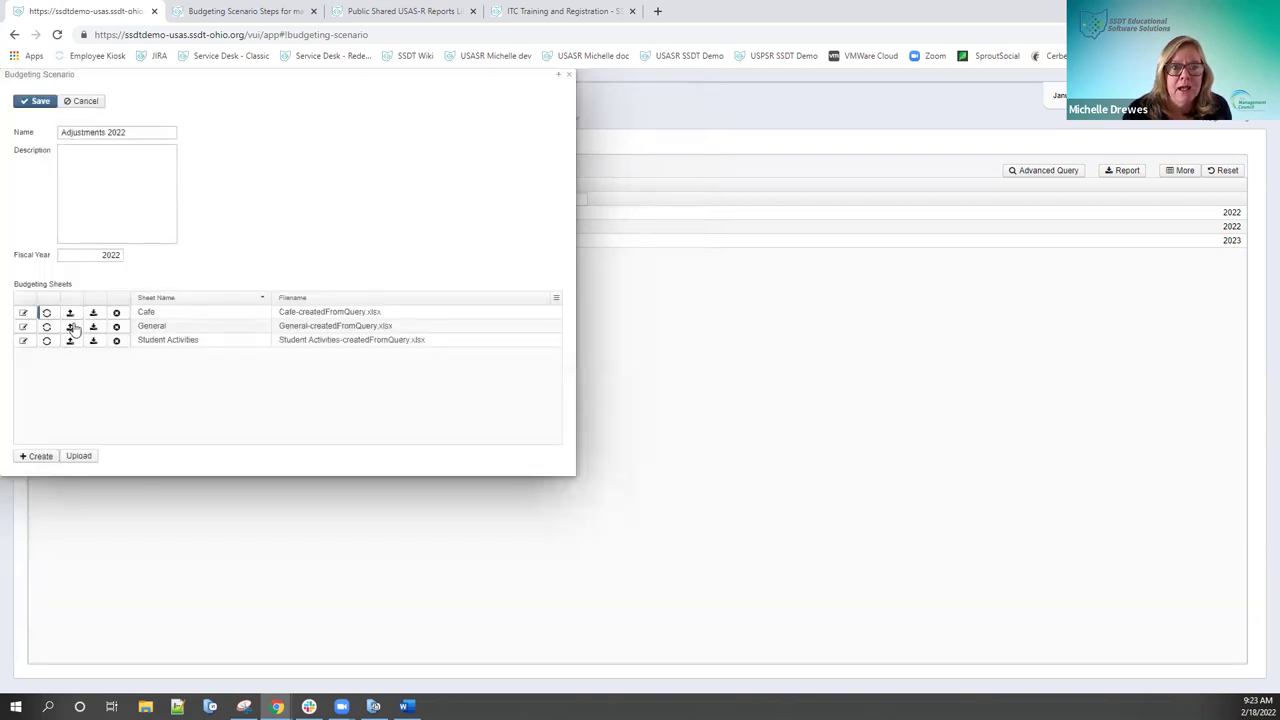
Step: Reopen and close the Cafe sheet, then save Adjustments 2022 and return to the list
left_click(24, 313)
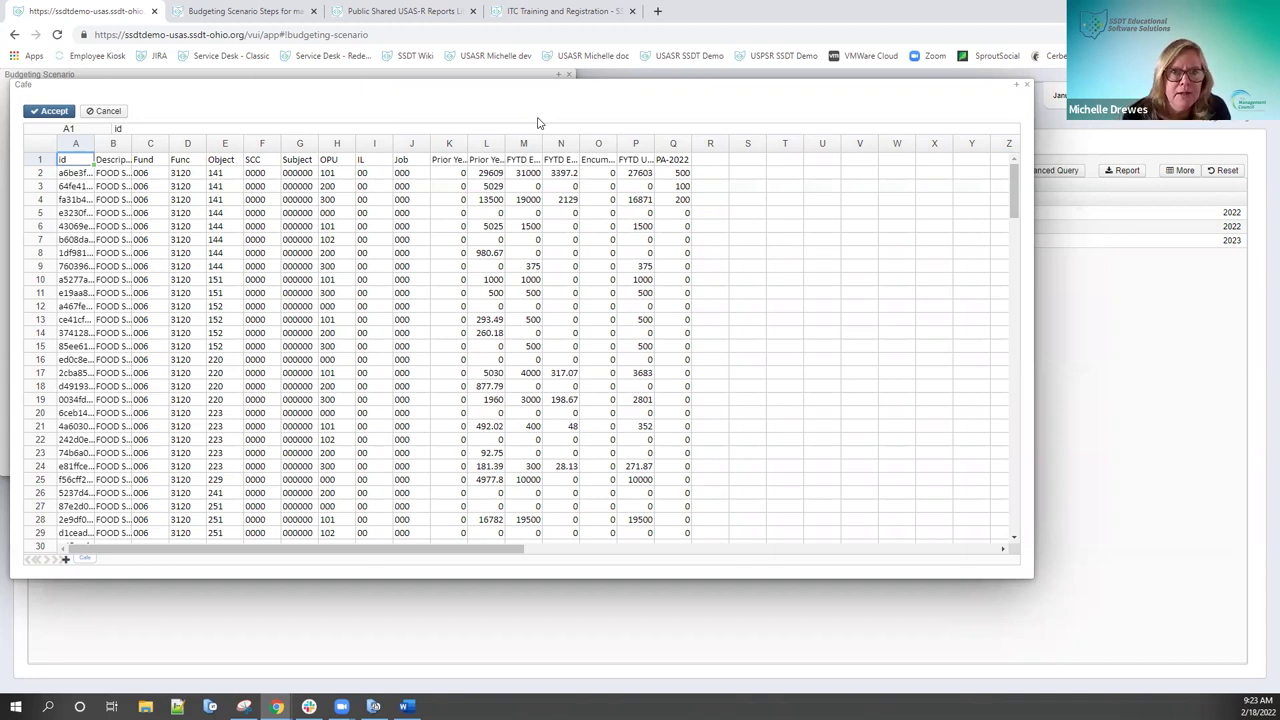
left_click(106, 111)
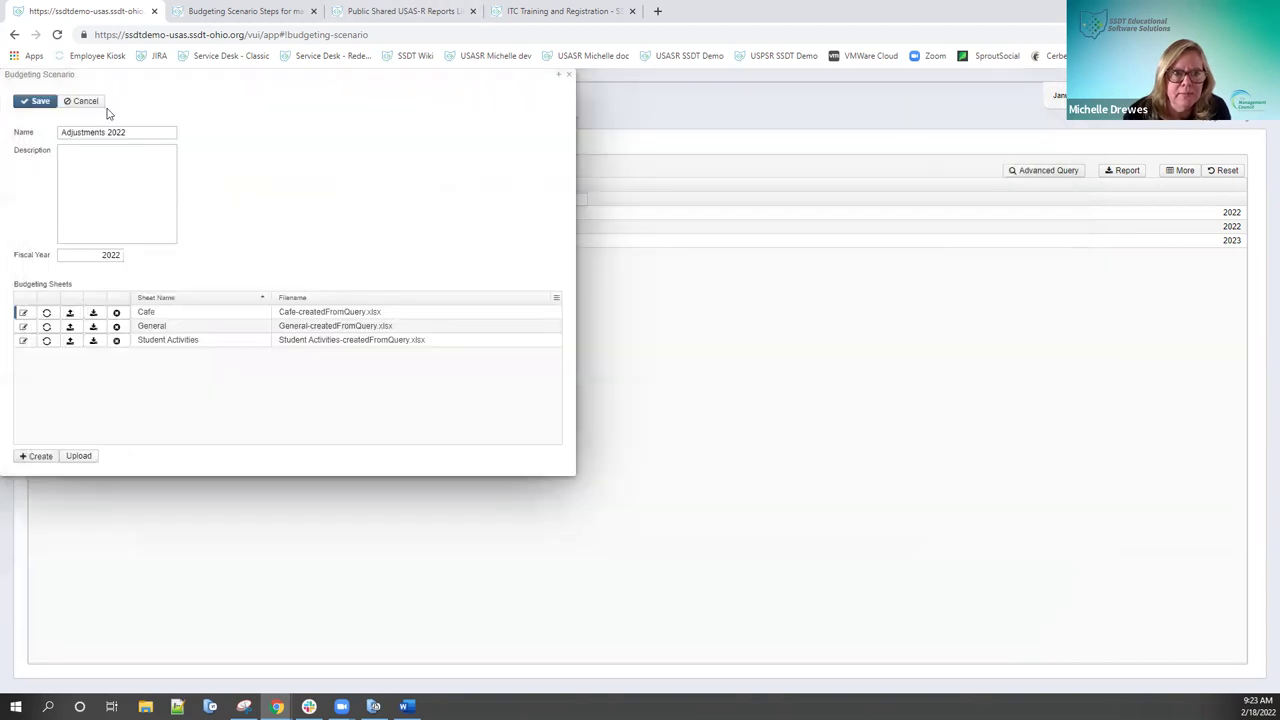
left_click(92, 102)
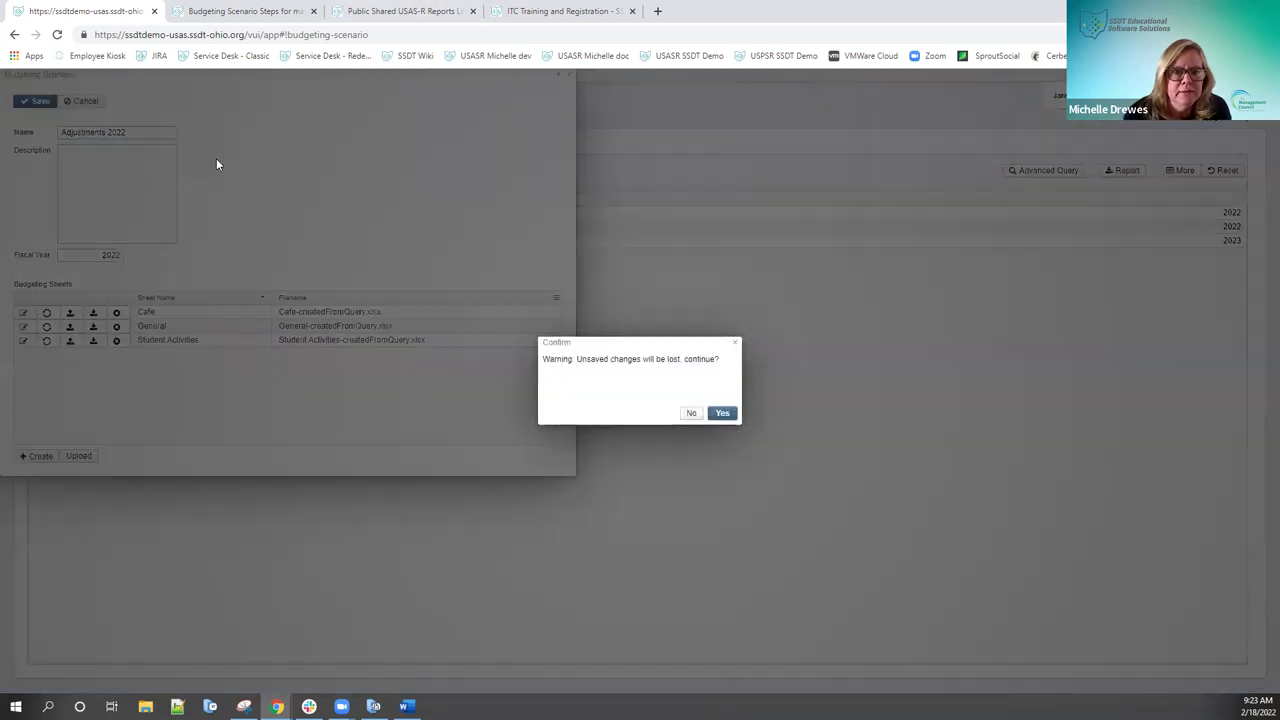
left_click(688, 413)
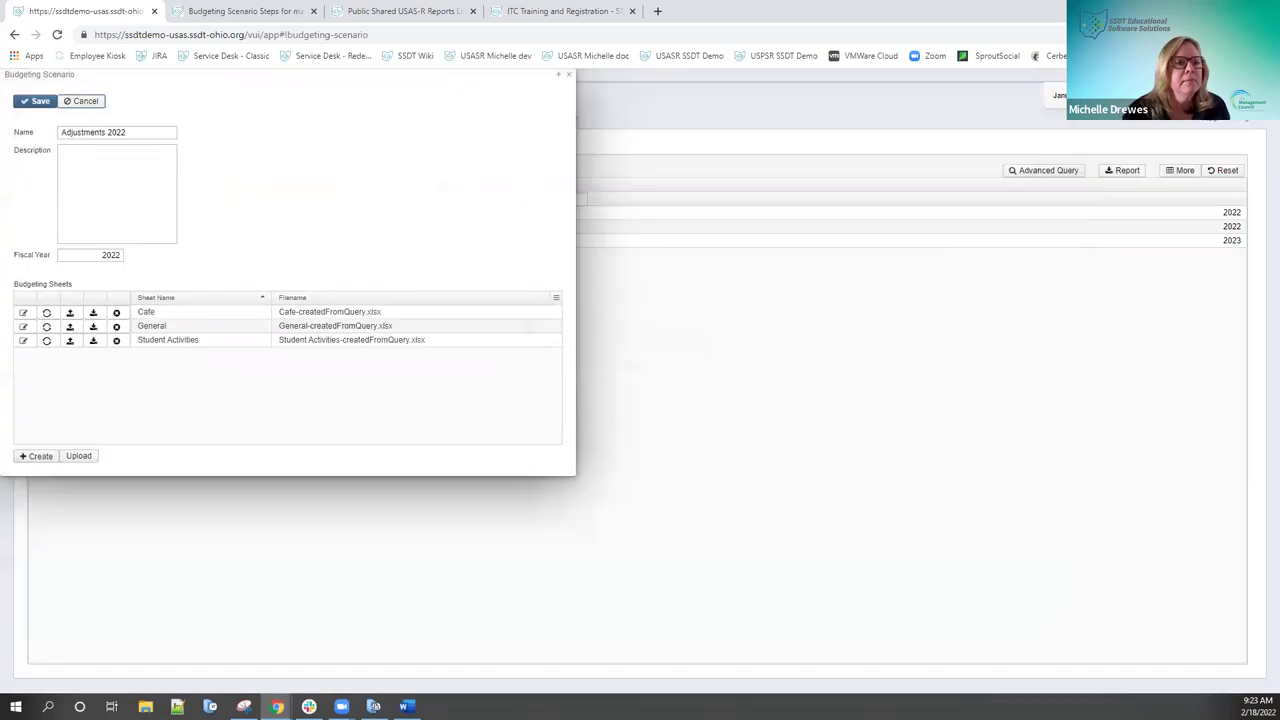
left_click(40, 103)
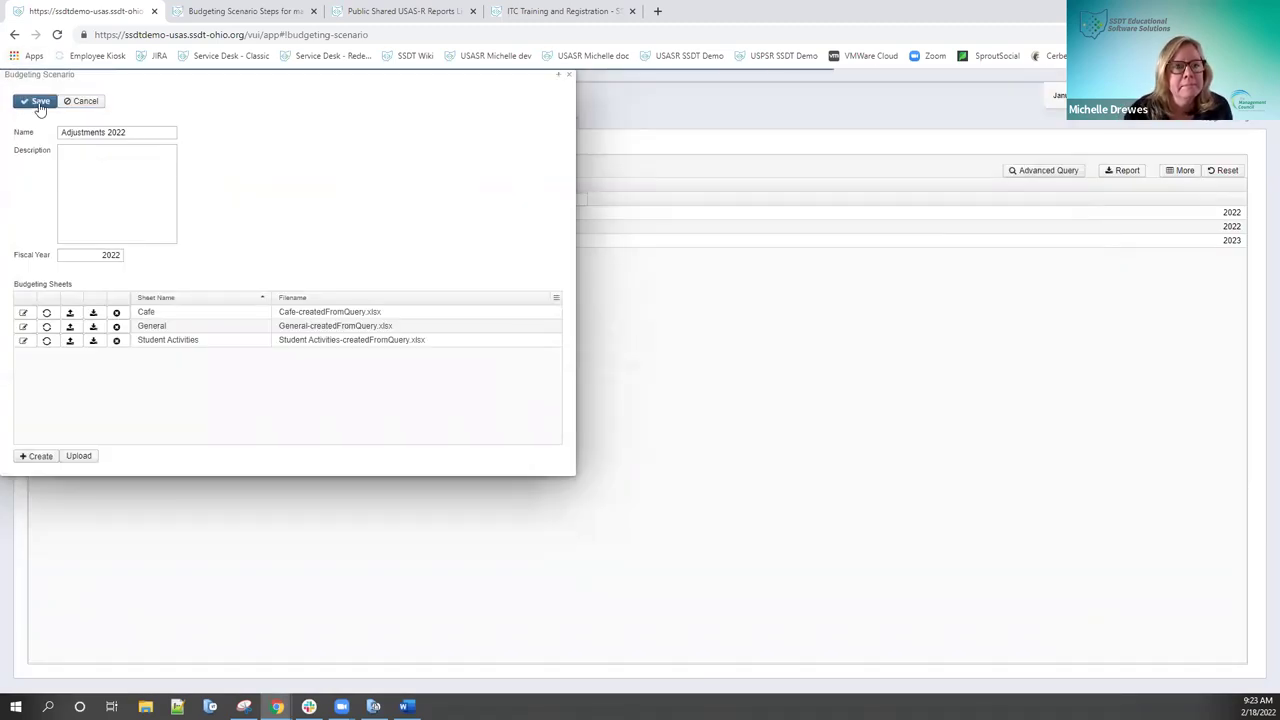
left_click(568, 75)
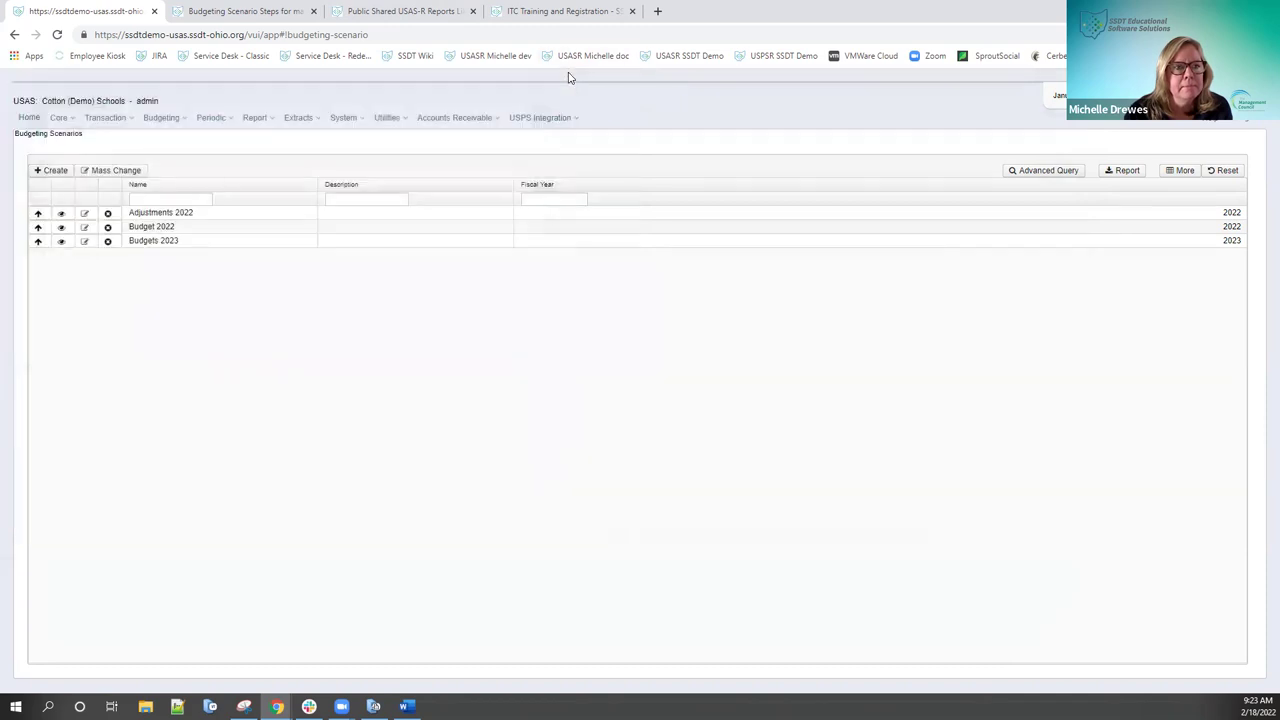
left_click(61, 228)
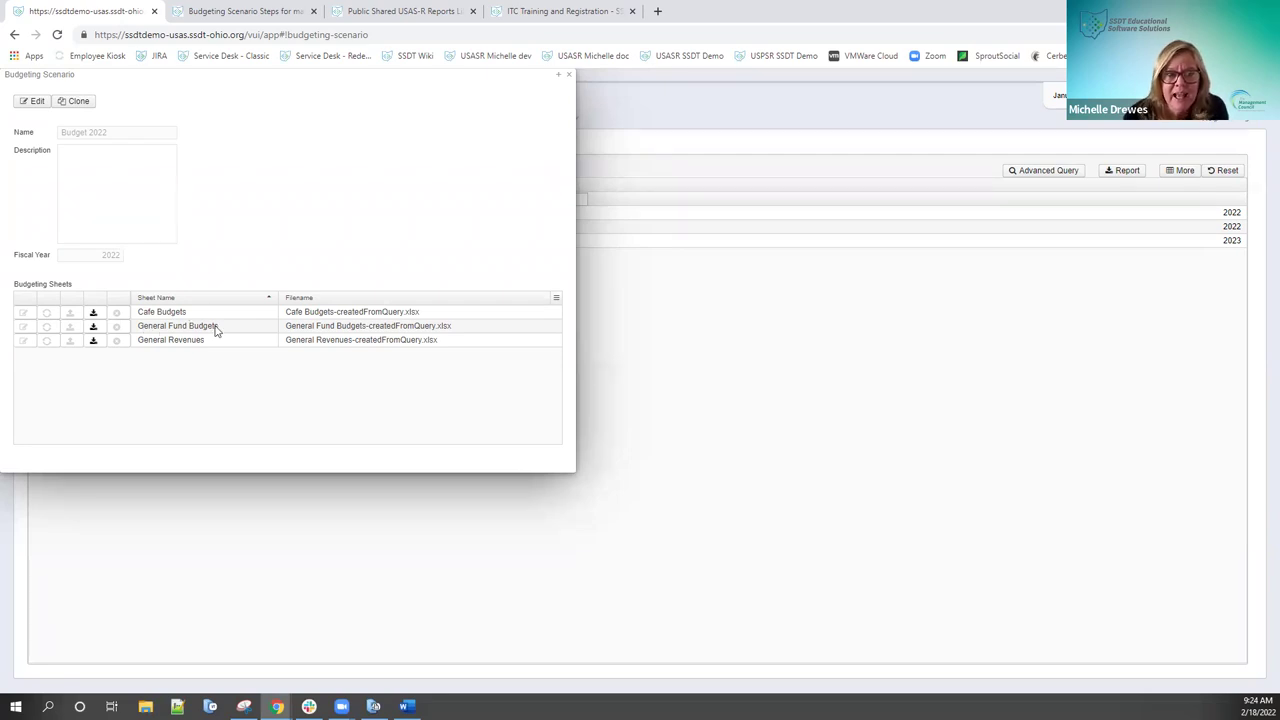
left_click(33, 104)
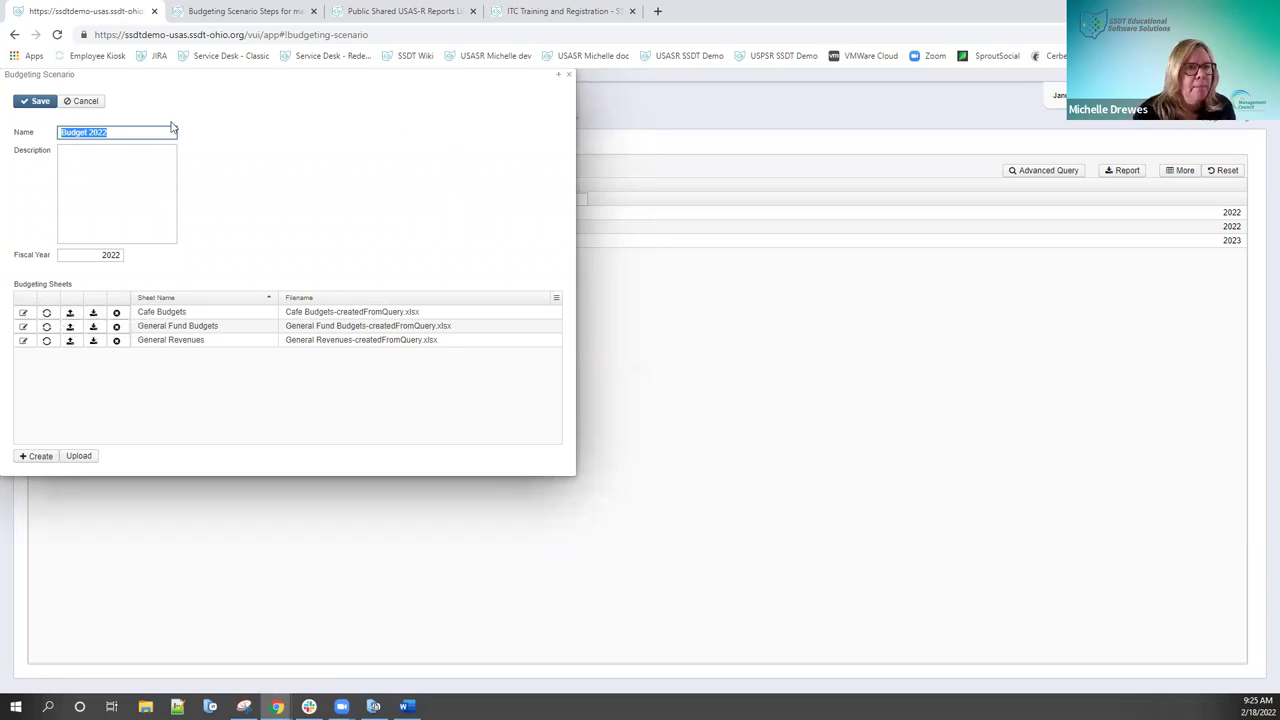
left_click(96, 104)
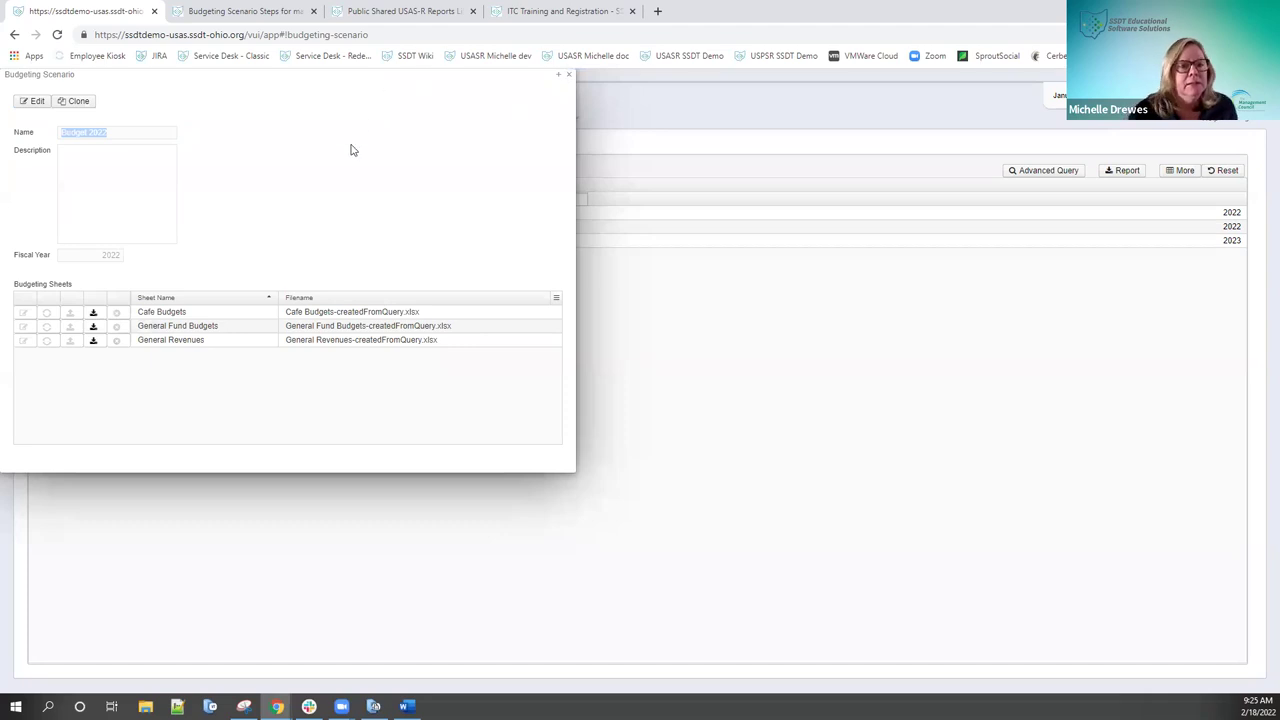
left_click(568, 75)
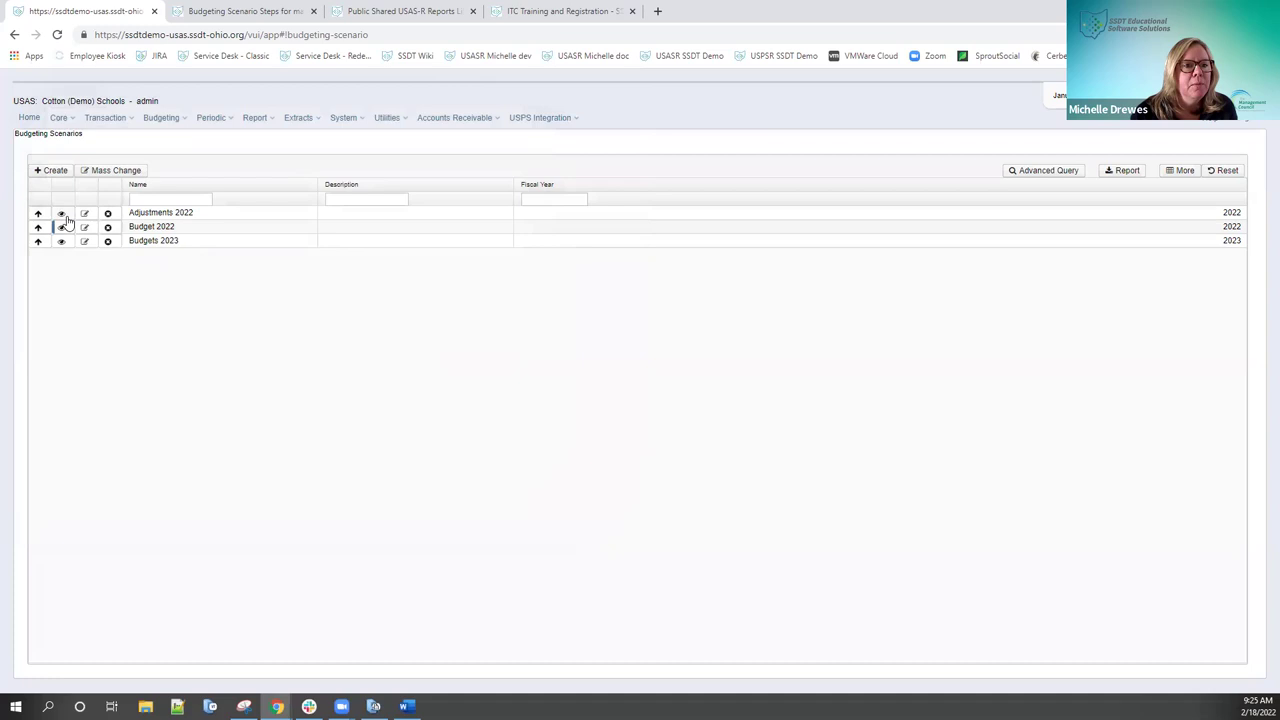
Step: Make Adjustments 2022 editable and open its General sheet in the spreadsheet editor
left_click(61, 215)
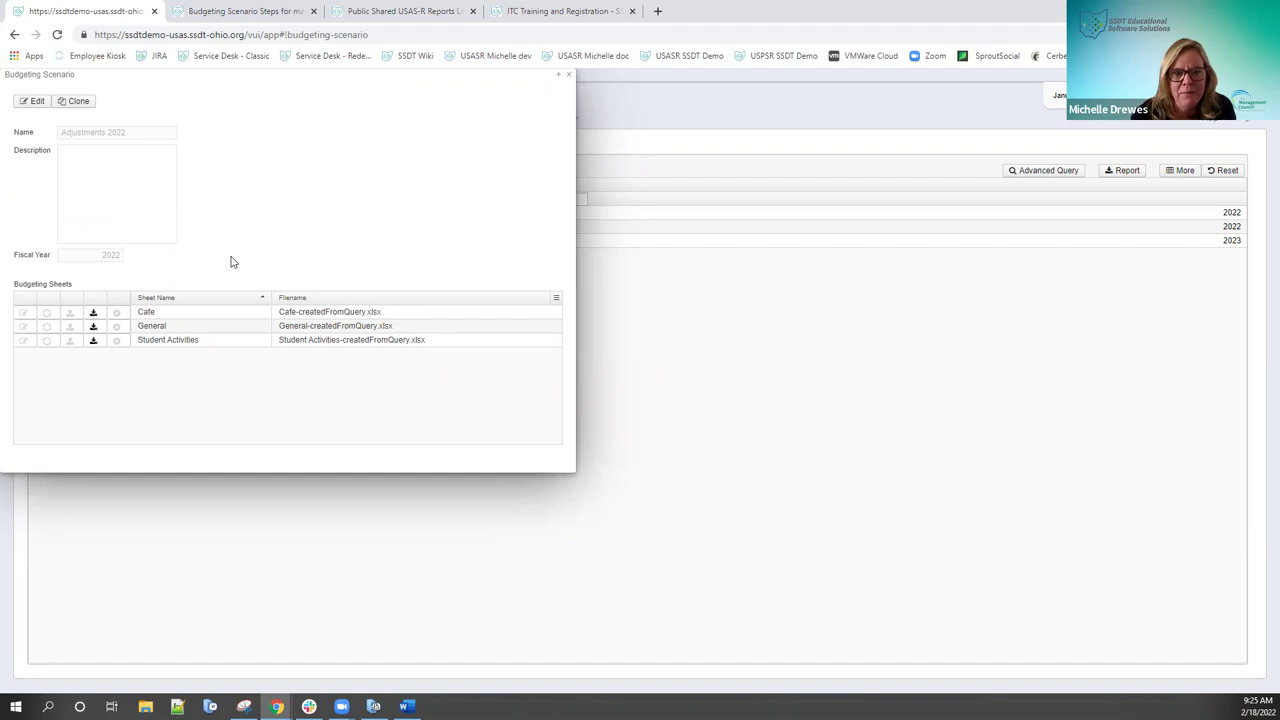
left_click(36, 101)
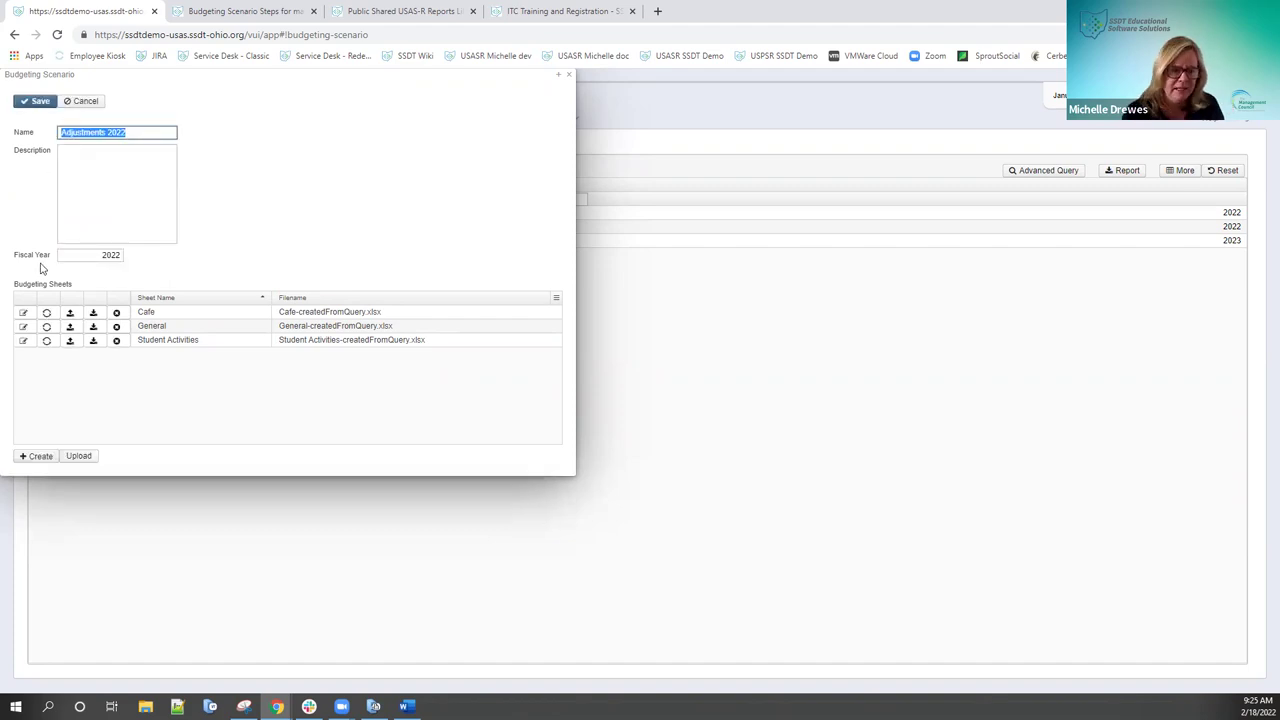
left_click(24, 327)
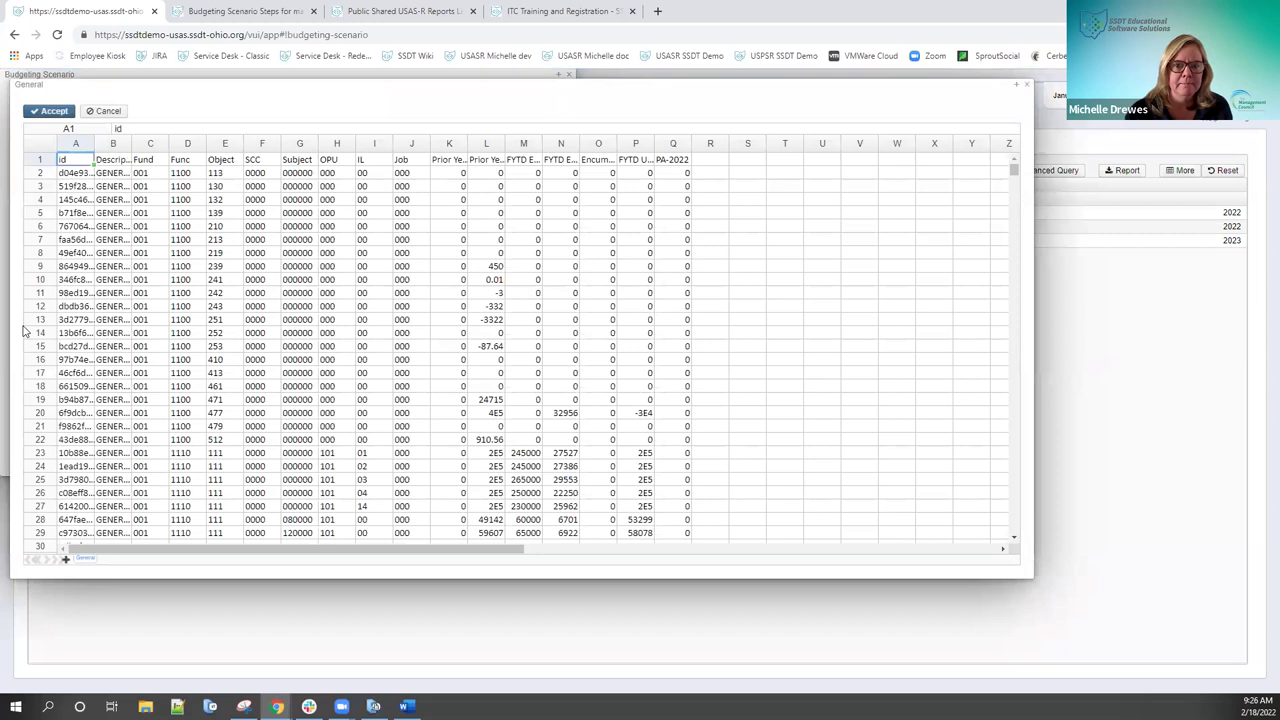
Step: Check the PA-2022 amount in Q2 and accept the General sheet unchanged
left_click(675, 175)
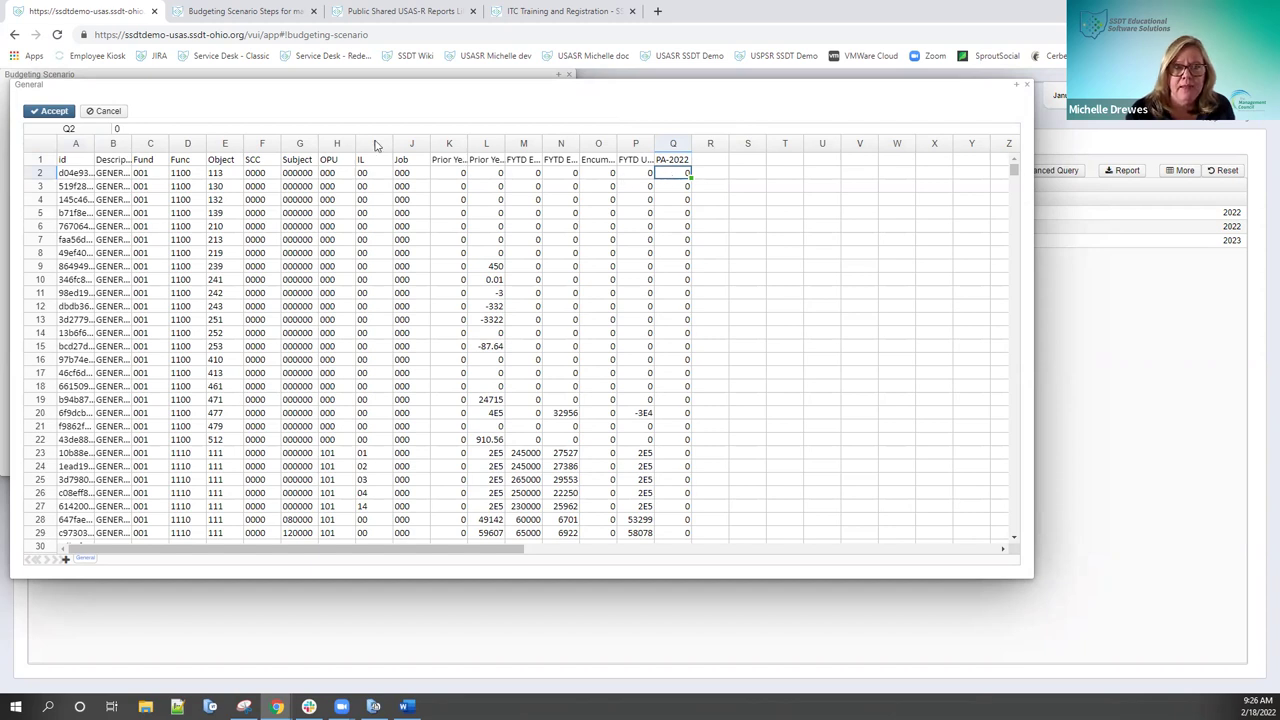
left_click(55, 111)
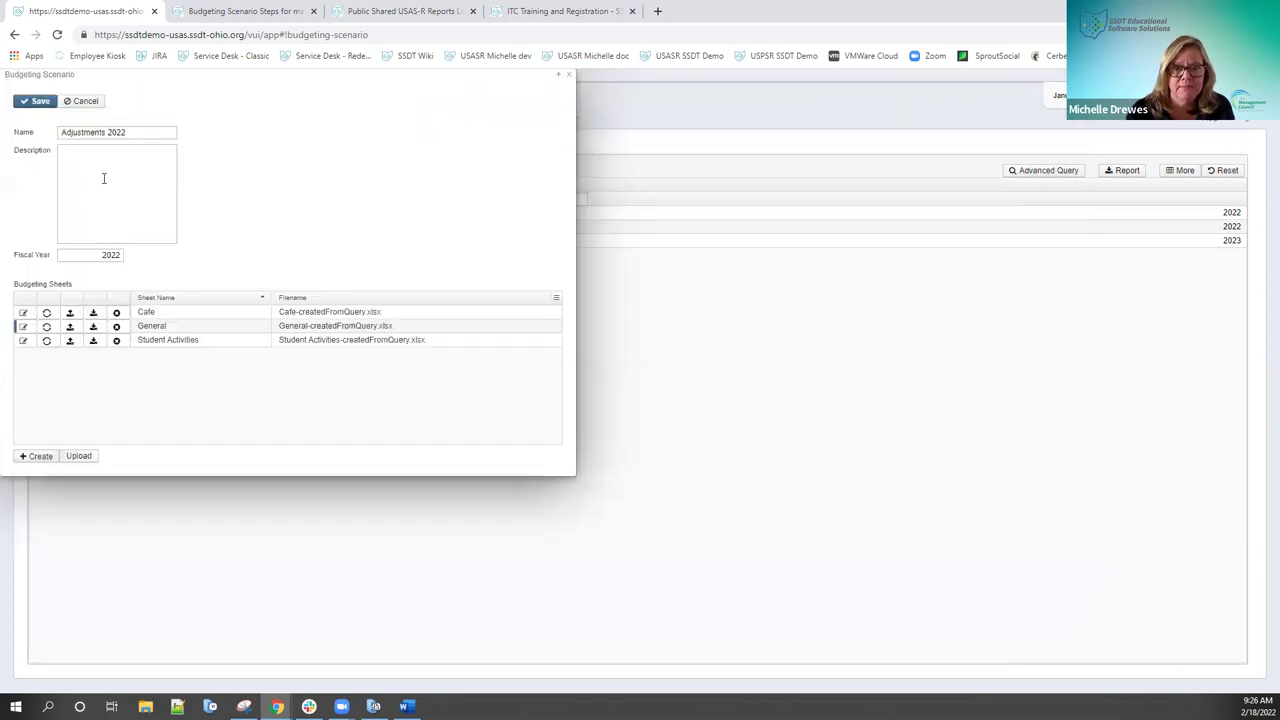
Step: Open the Student Activities sheet and rename the Q1 heading from PA-2023 to PA-2022
left_click(23, 341)
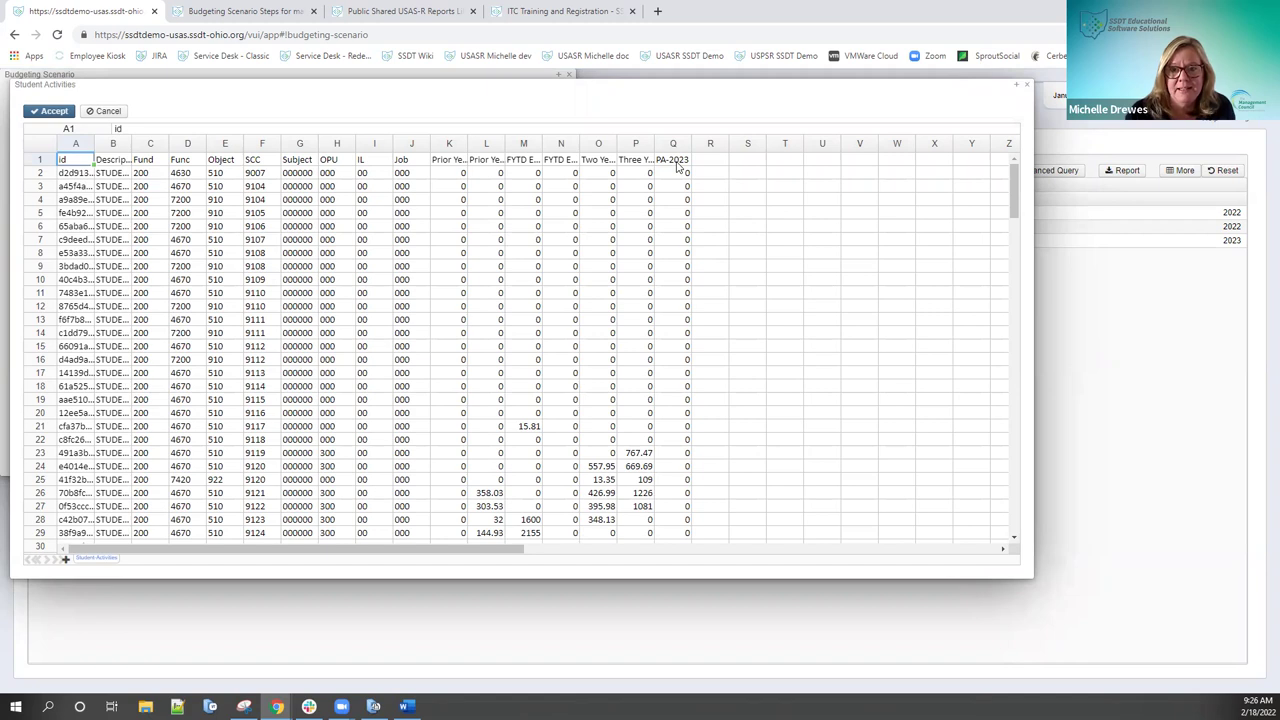
left_click(676, 162)
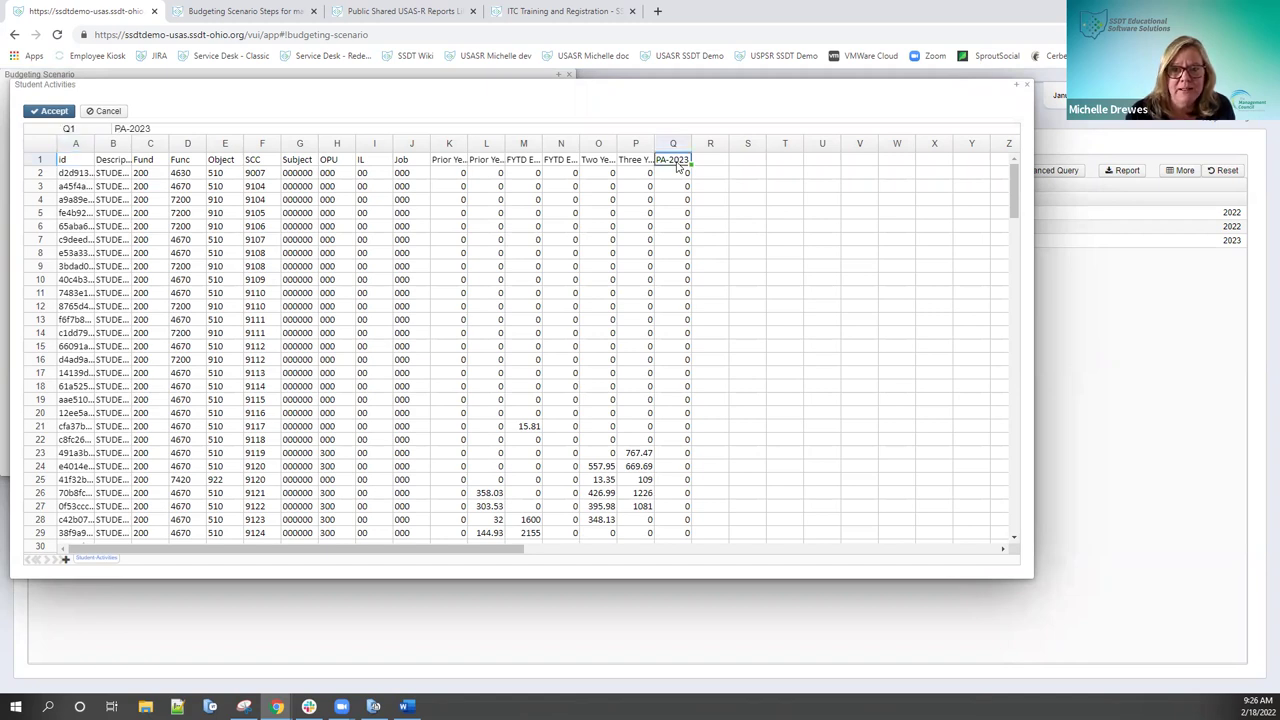
left_click(156, 128)
key("BackSpace")
type("2")
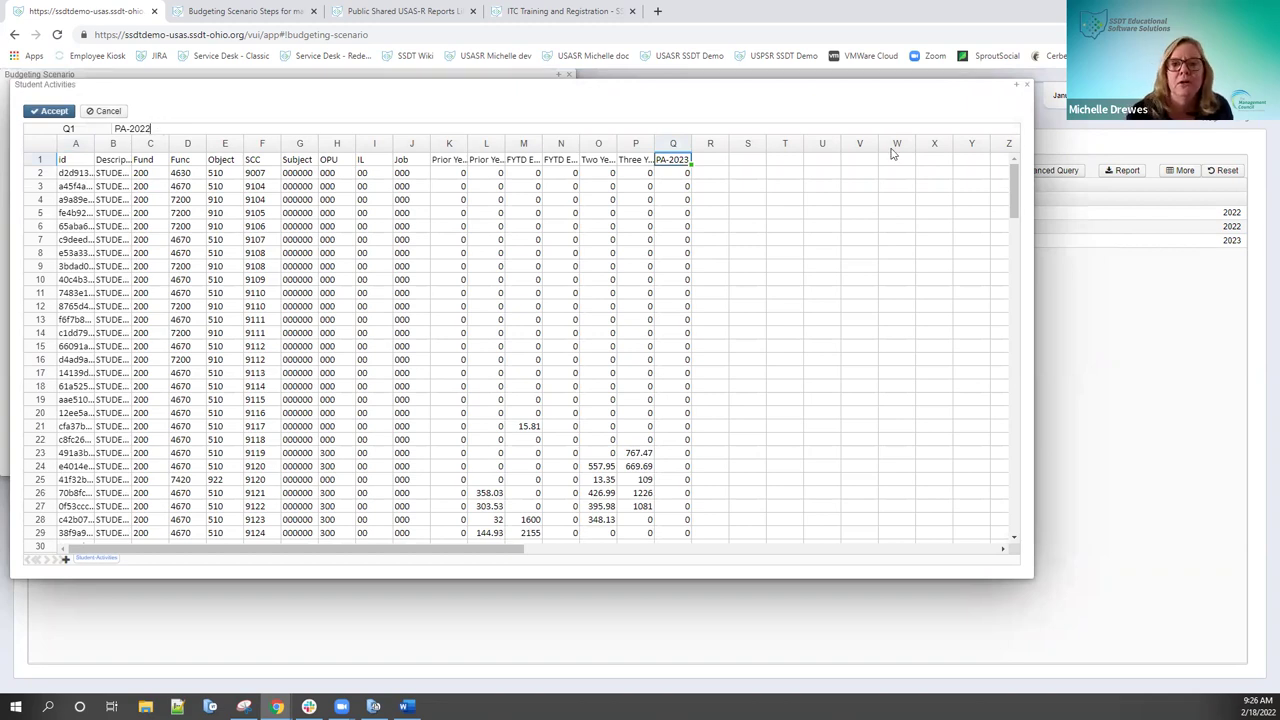
left_click(665, 175)
Step: Fill column Q with 500 for every account row, clearing the extra cells Q51 and Q52
type("500")
left_click(703, 227)
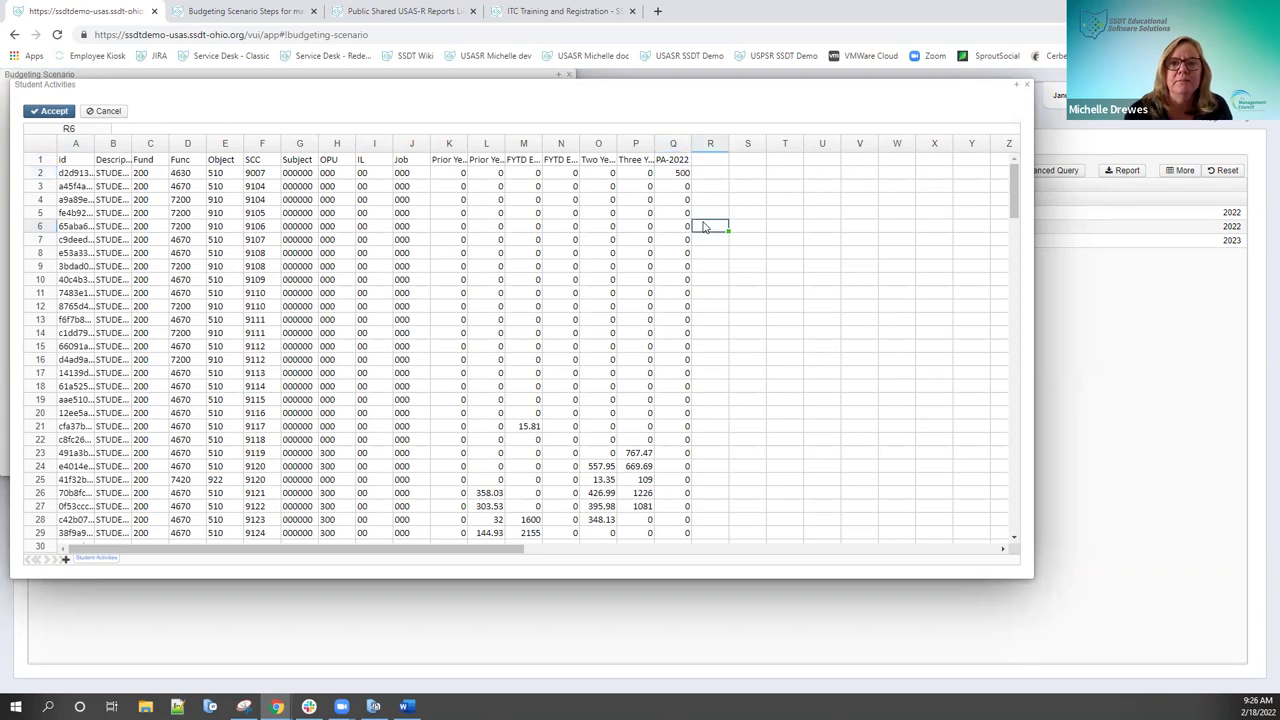
left_click(684, 175)
left_click_drag(690, 179, 689, 487)
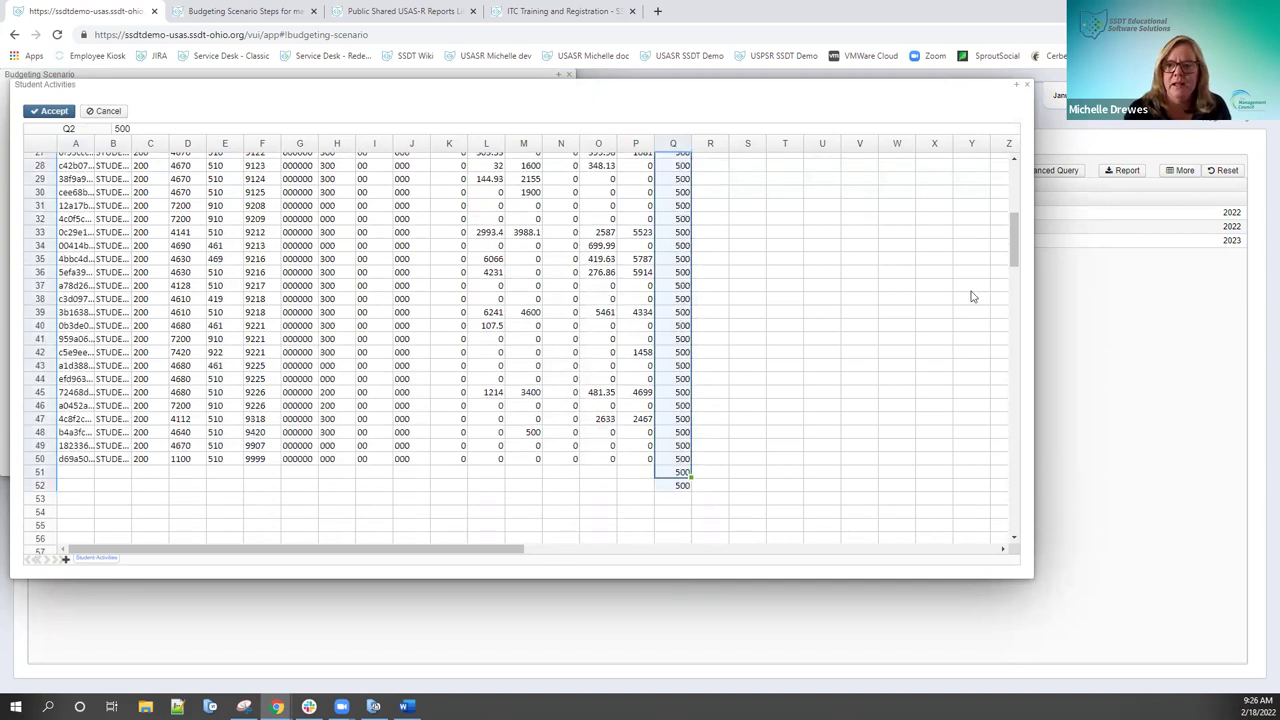
left_click(670, 475)
key("Delete")
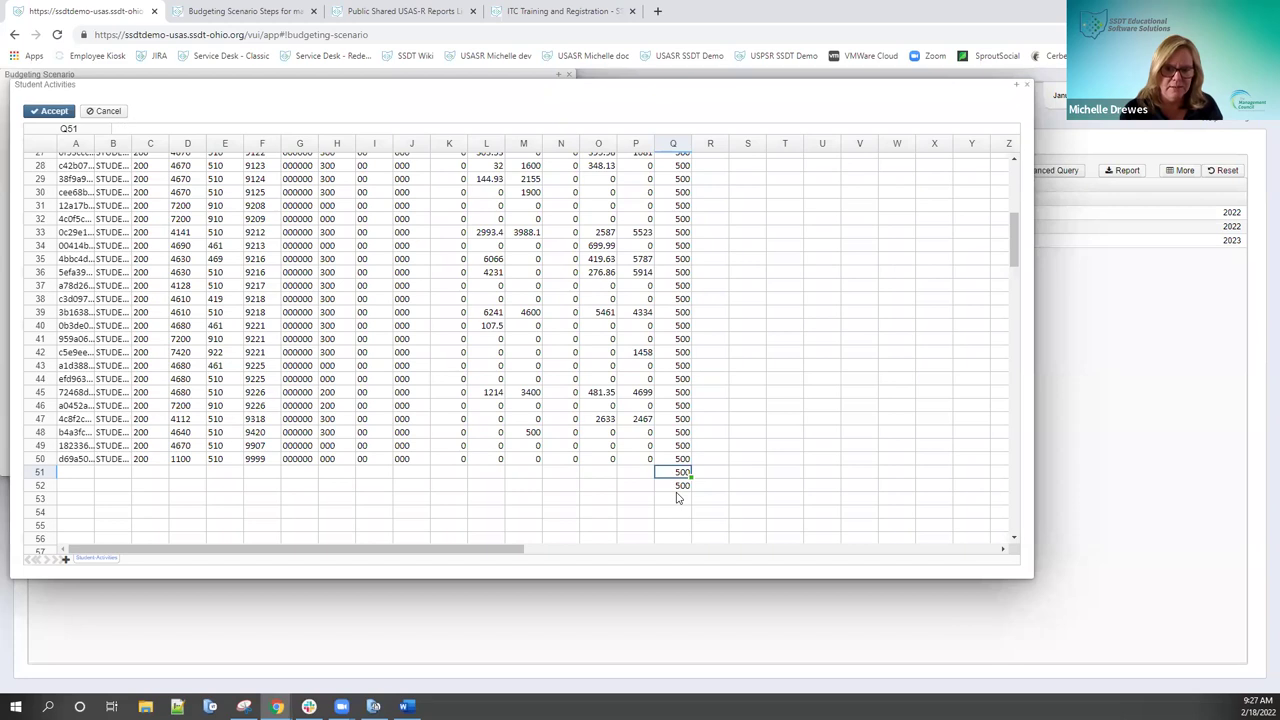
left_click(676, 486)
key("Delete")
left_click_drag(1015, 255, 1015, 188)
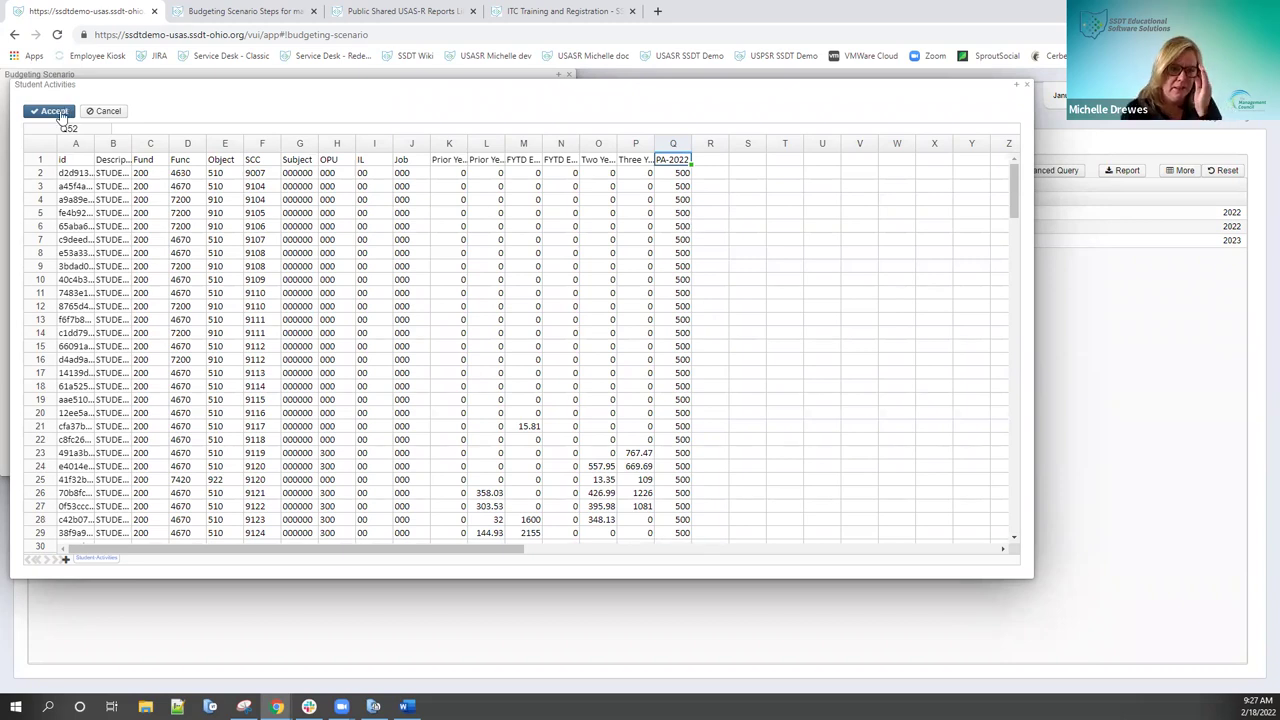
Step: Accept the Student Activities changes, save Adjustments 2022, and close the scenario window
left_click(55, 111)
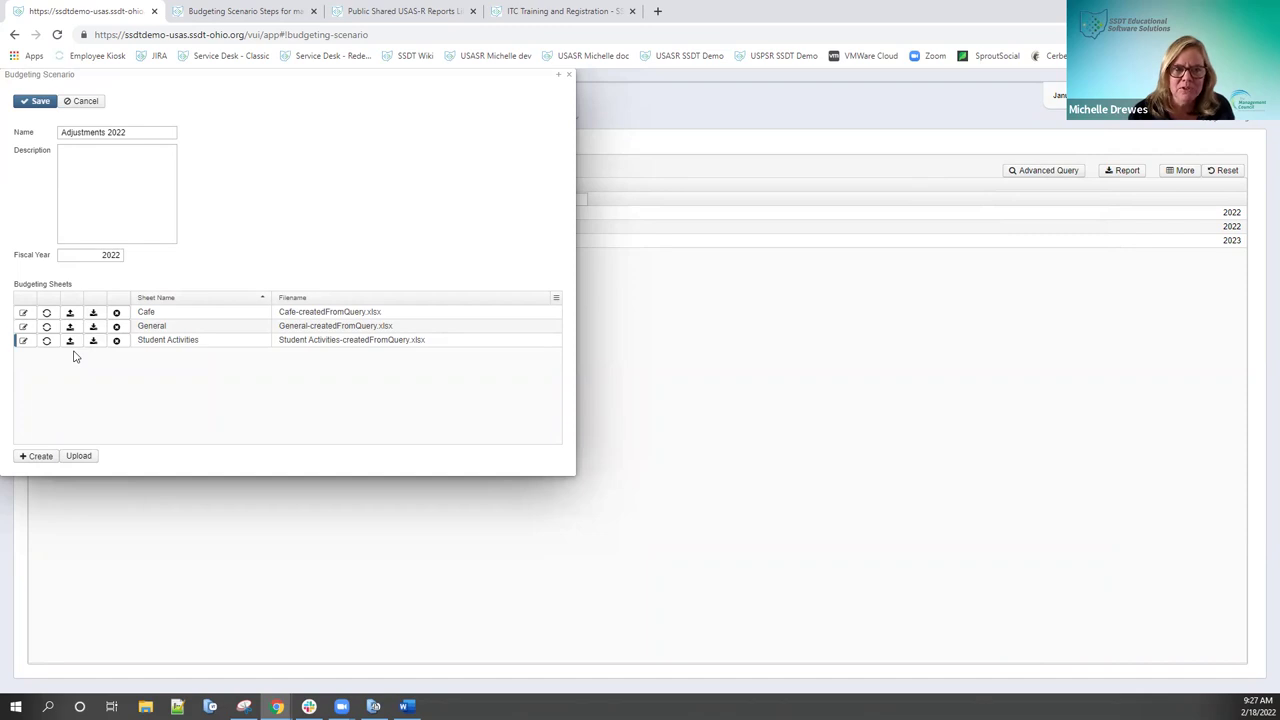
left_click(40, 103)
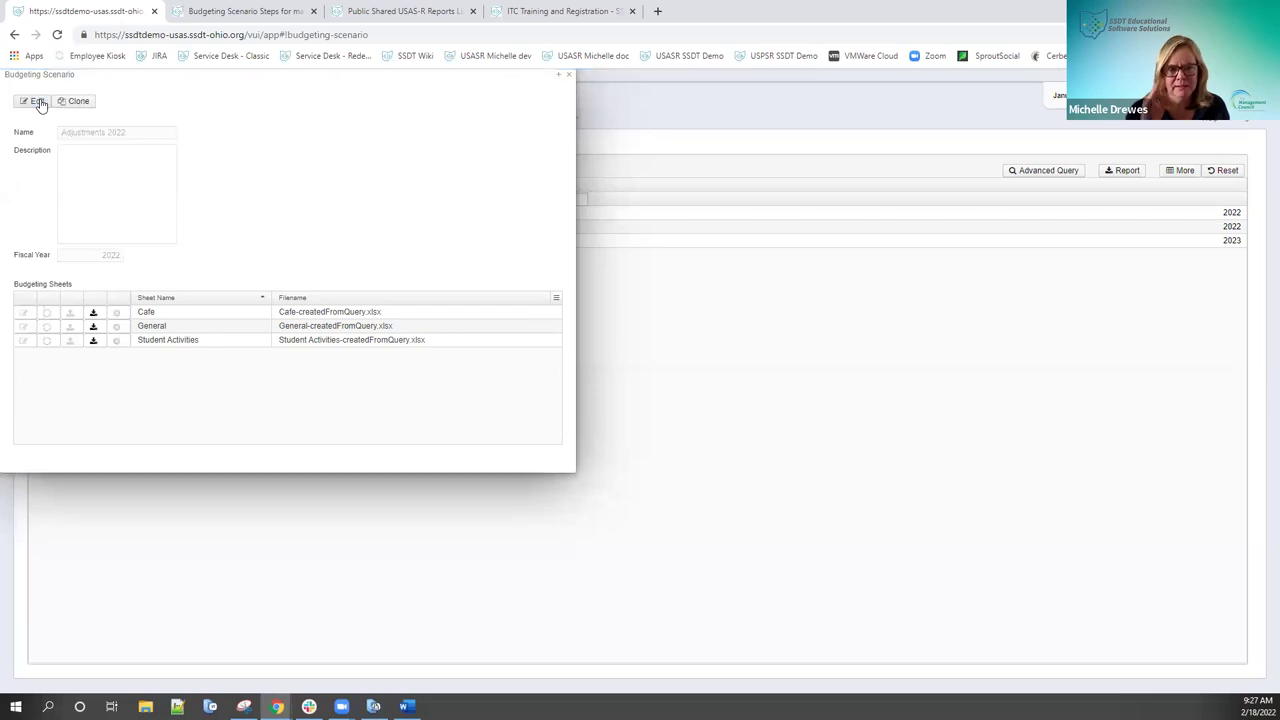
left_click(569, 76)
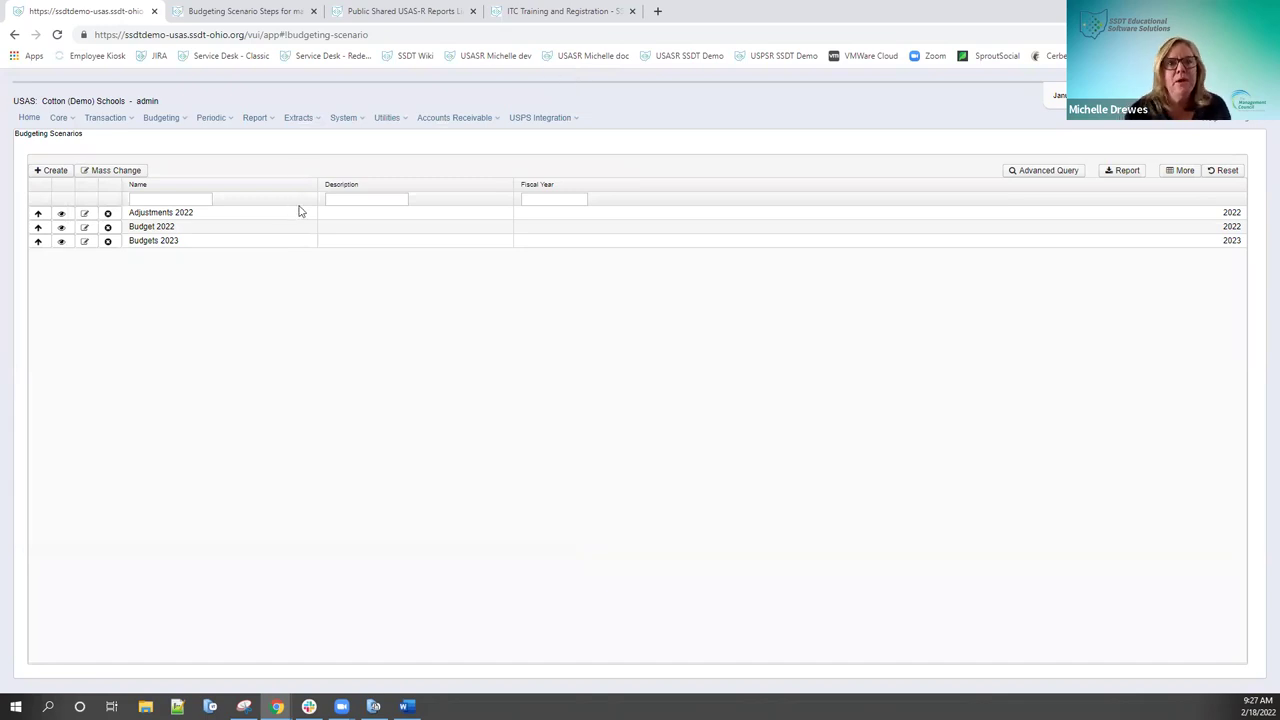
Step: Go to the Budgeting Scenario Steps wiki page and scroll to the Upload and Promote a Scenario sections
left_click(268, 12)
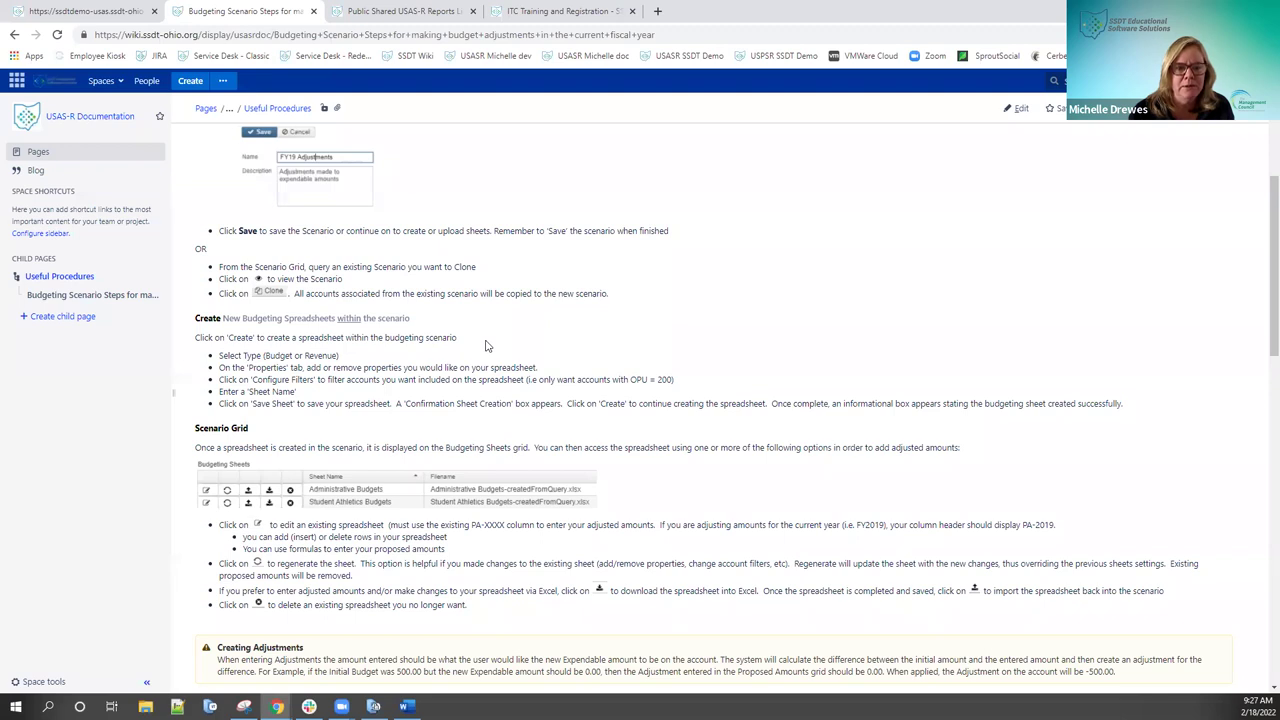
scroll(487, 346, "down", 1)
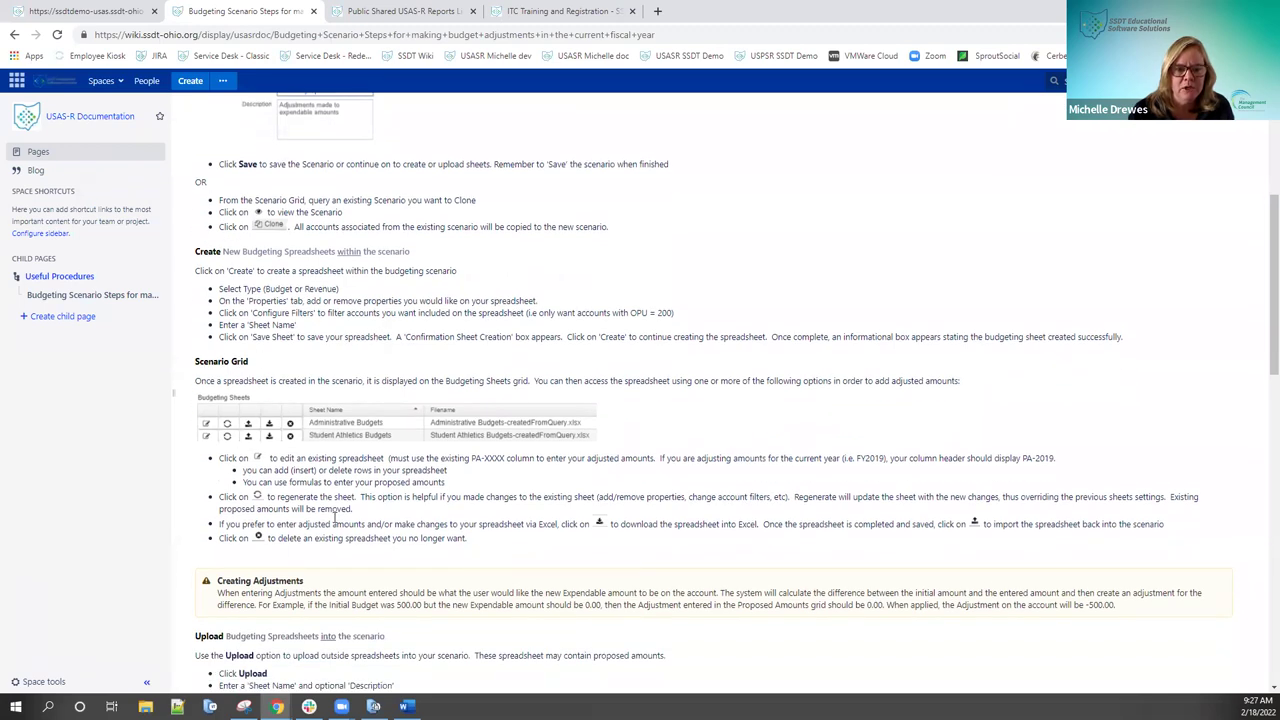
scroll(400, 458, "down", 3)
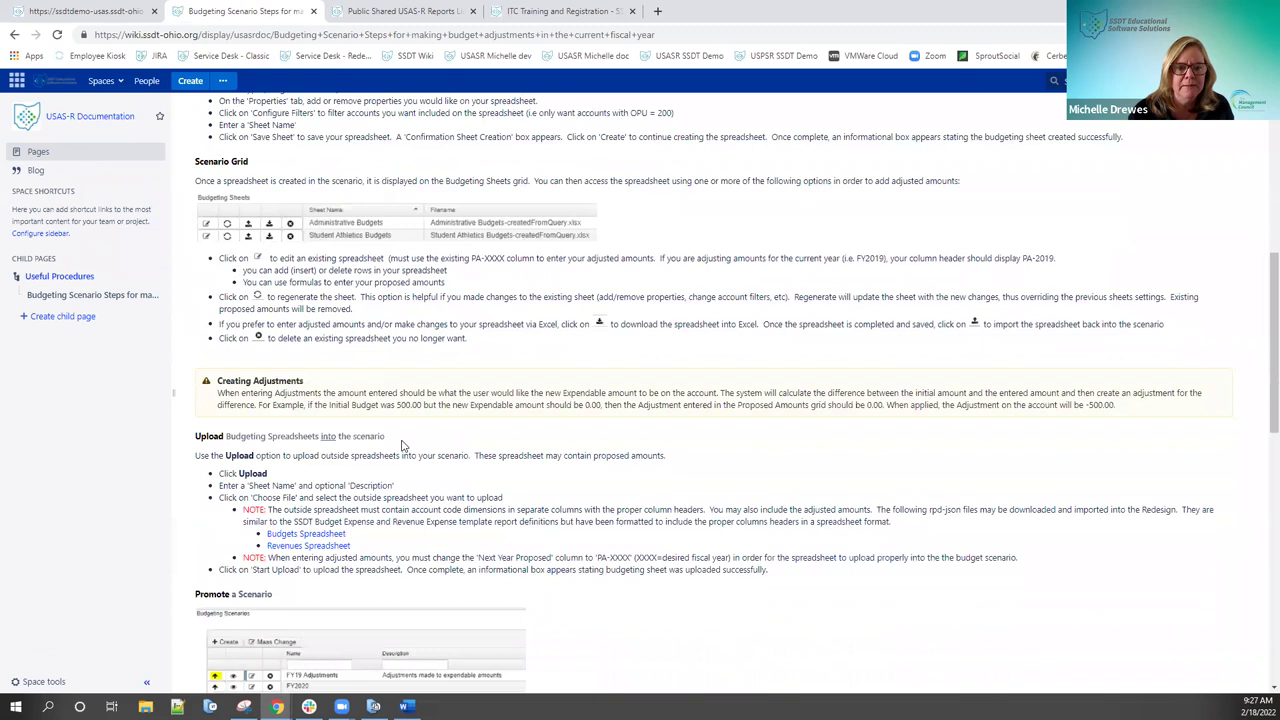
scroll(403, 447, "down", 1)
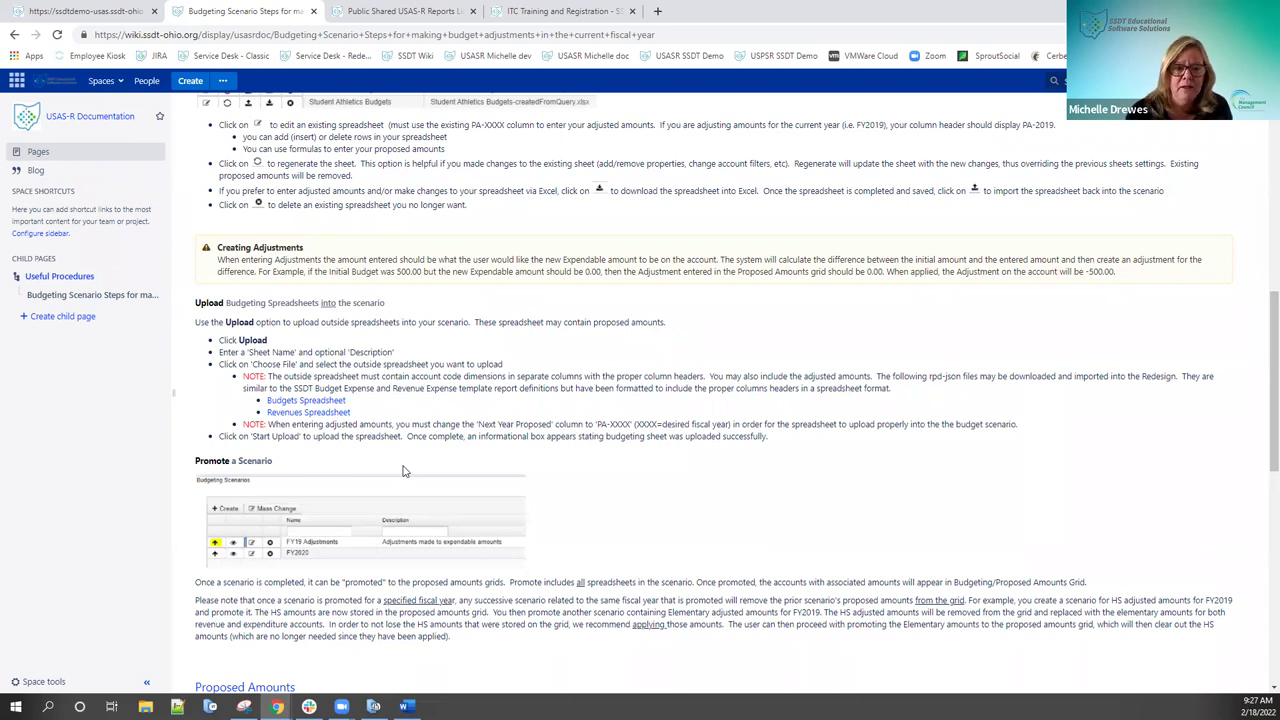
scroll(547, 383, "down", 1)
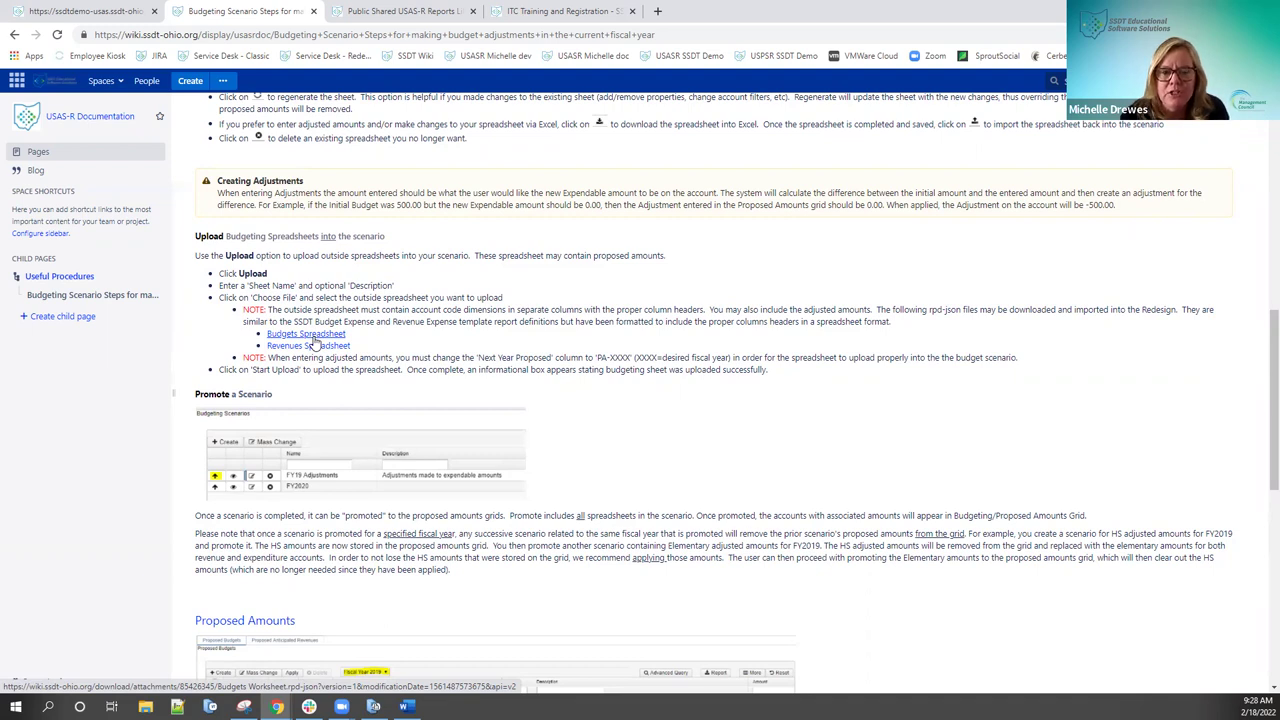
Step: Back in USAS-R, cancel a new scenario, then reopen Adjustments 2022 and close it unchanged
left_click(86, 17)
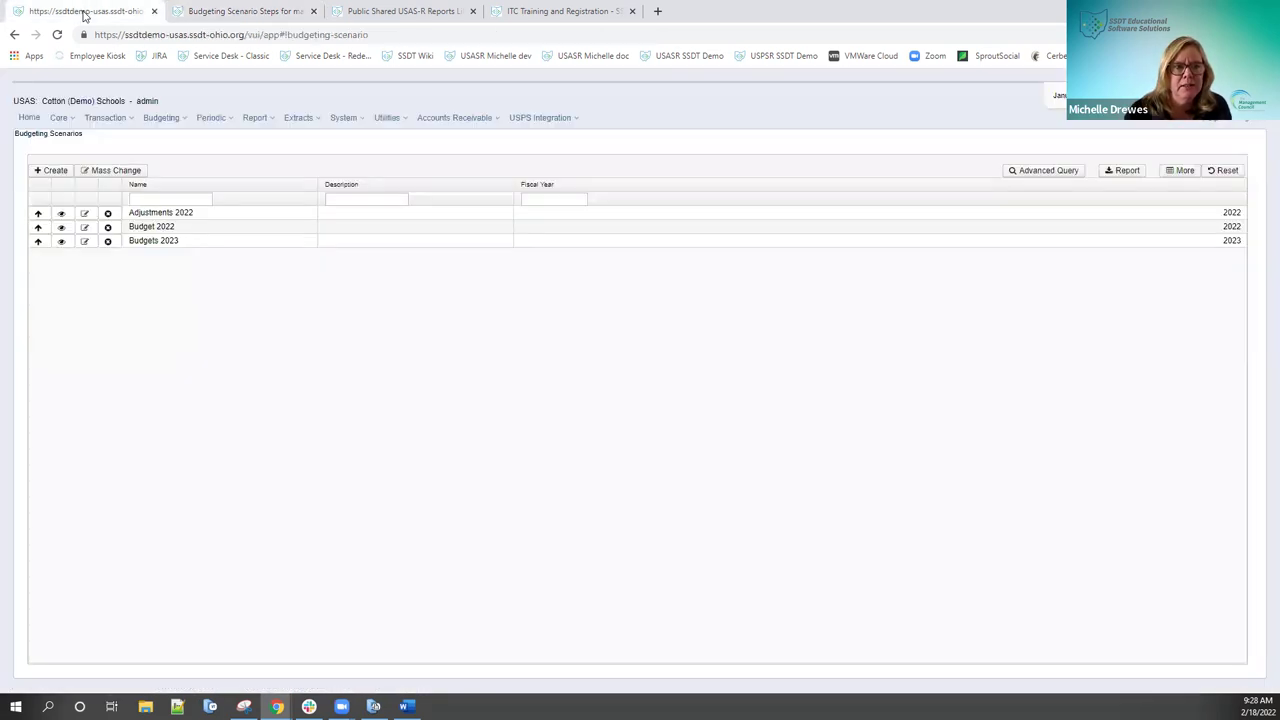
left_click(56, 176)
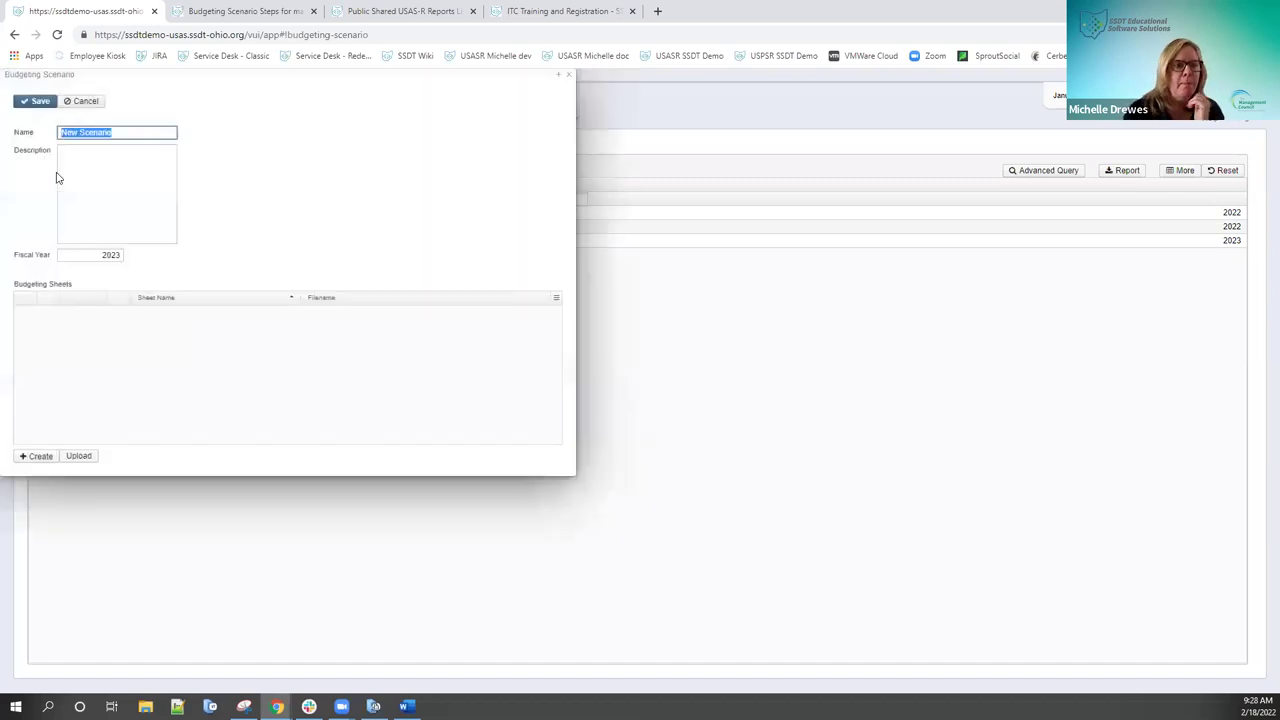
left_click(86, 103)
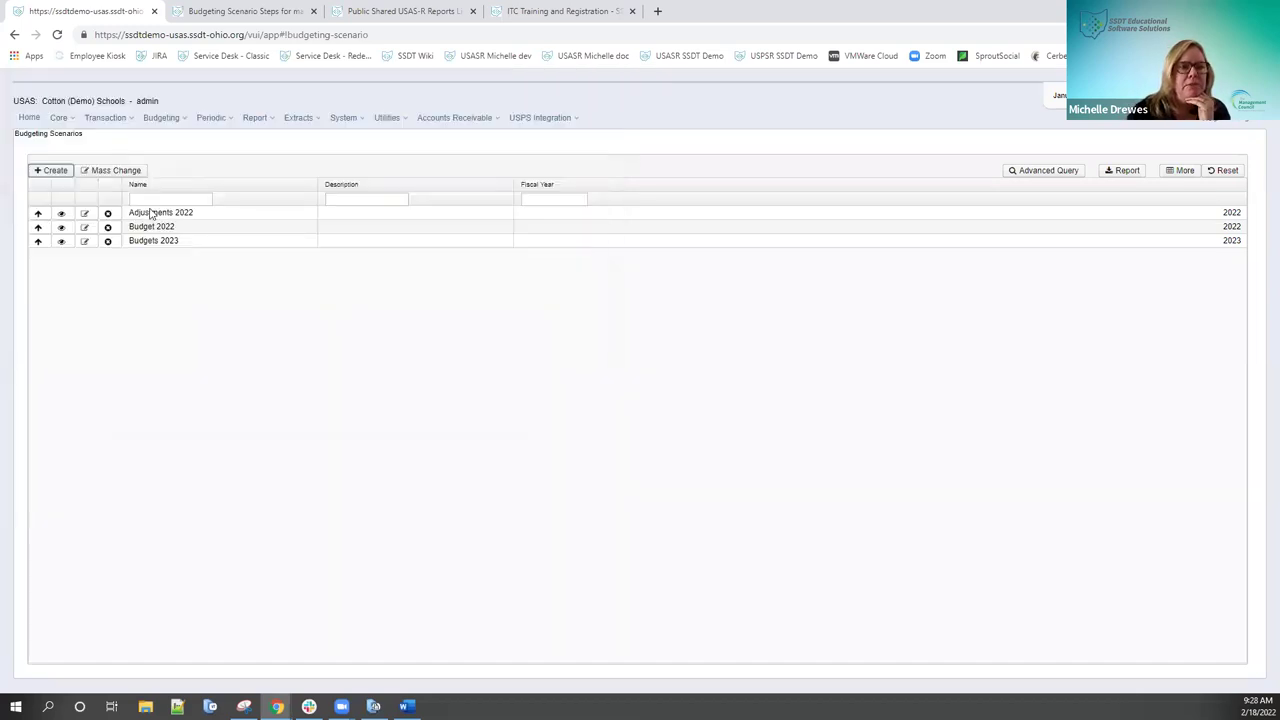
left_click(84, 213)
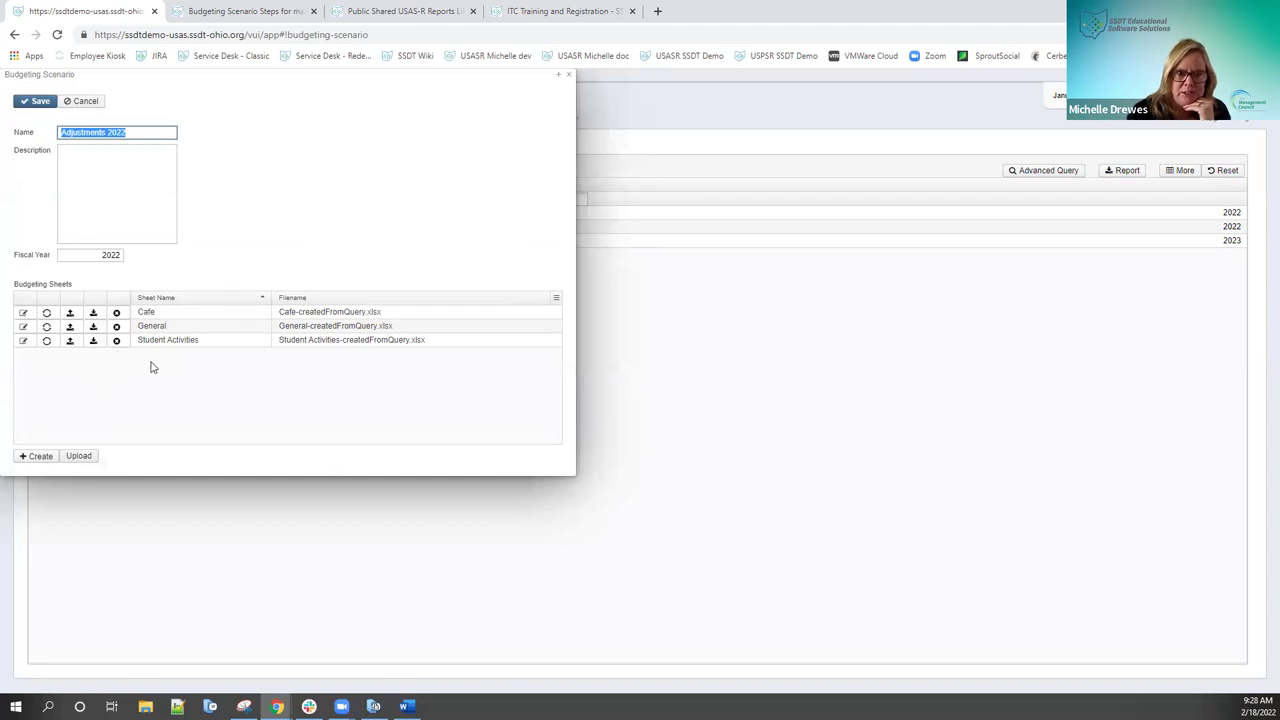
left_click(88, 104)
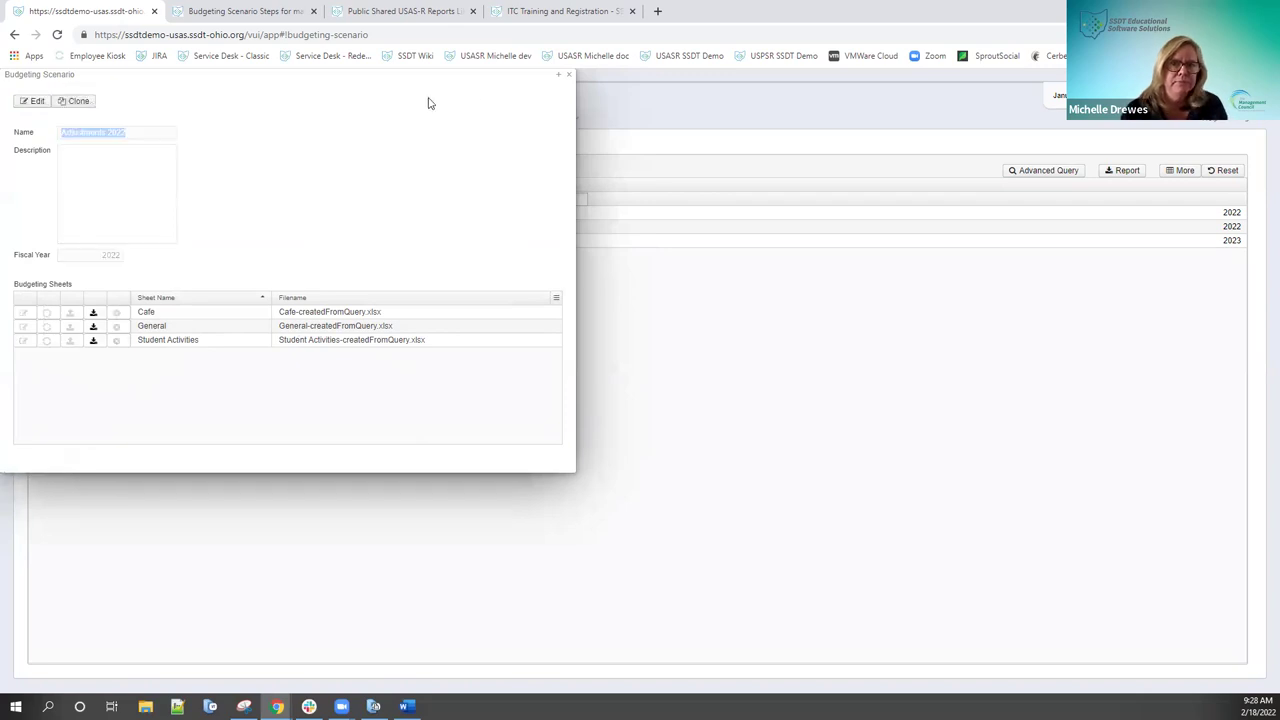
left_click(566, 76)
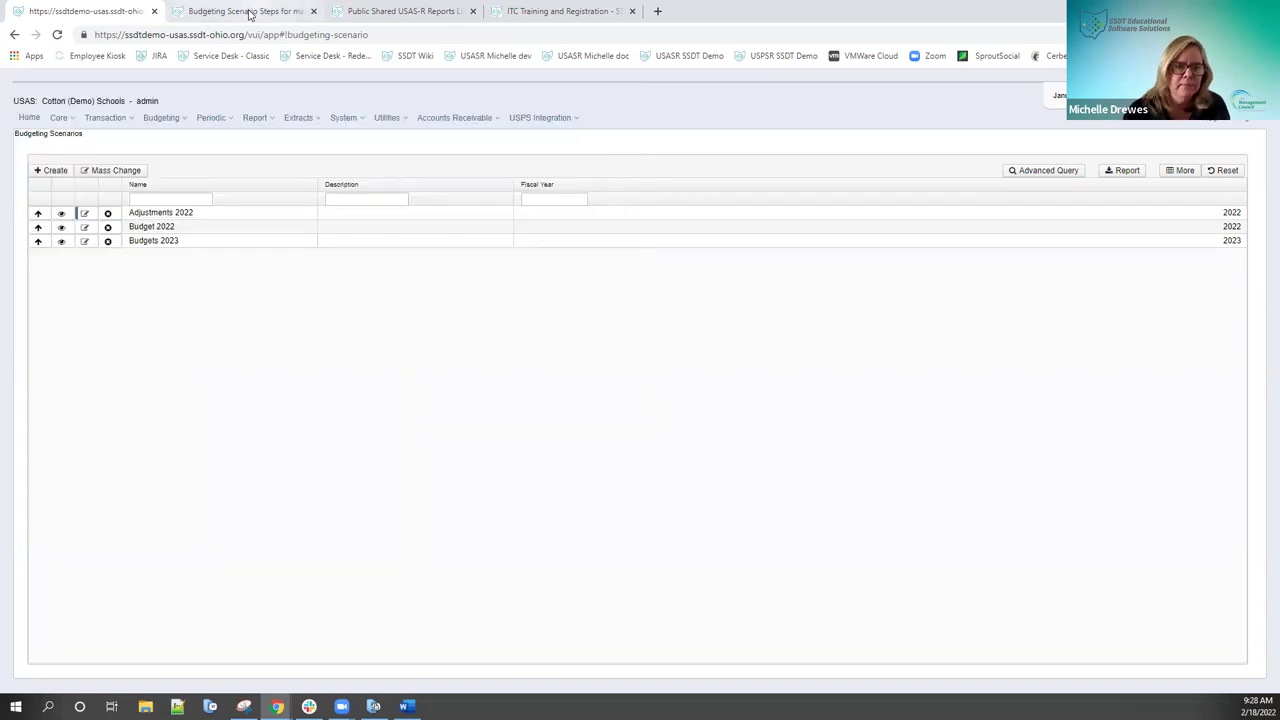
left_click(250, 11)
Step: Scroll the wiki to the Promote a Scenario and Proposed Amounts guidance, then return to USAS-R
scroll(430, 343, "down", 2)
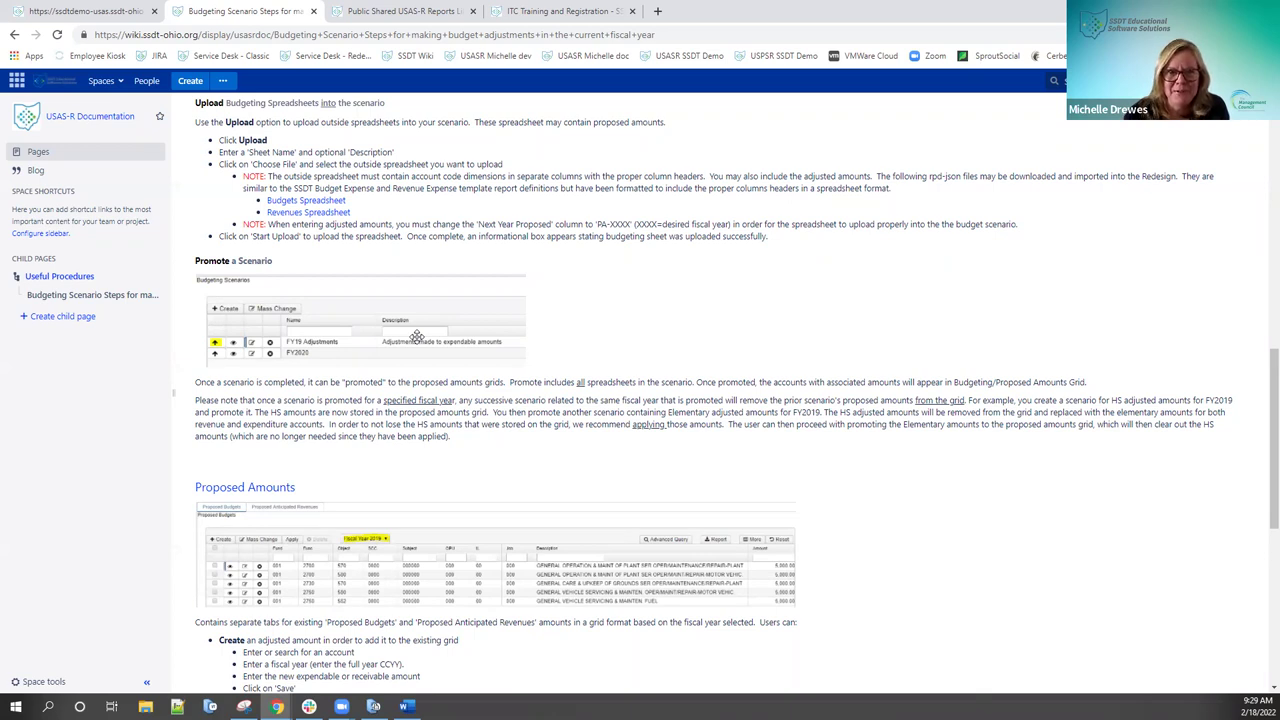
left_click(112, 16)
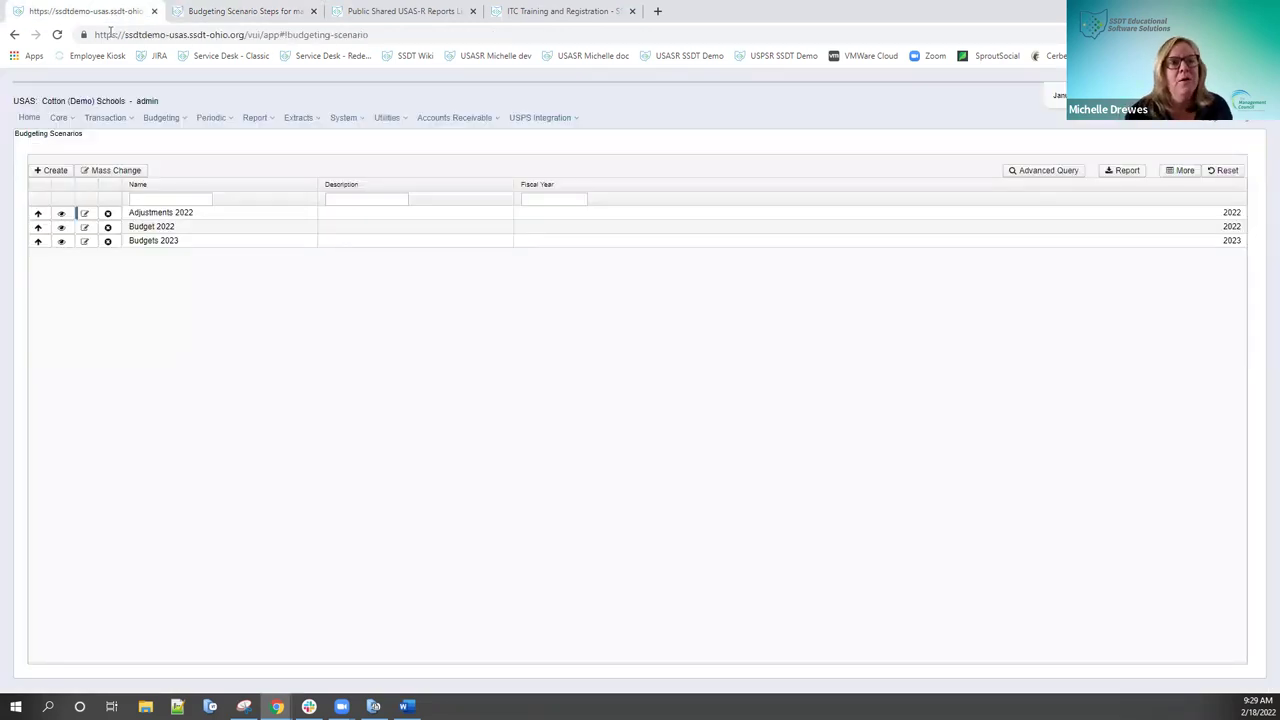
Step: Choose Proposed Amounts from the Budgeting menu
left_click(158, 118)
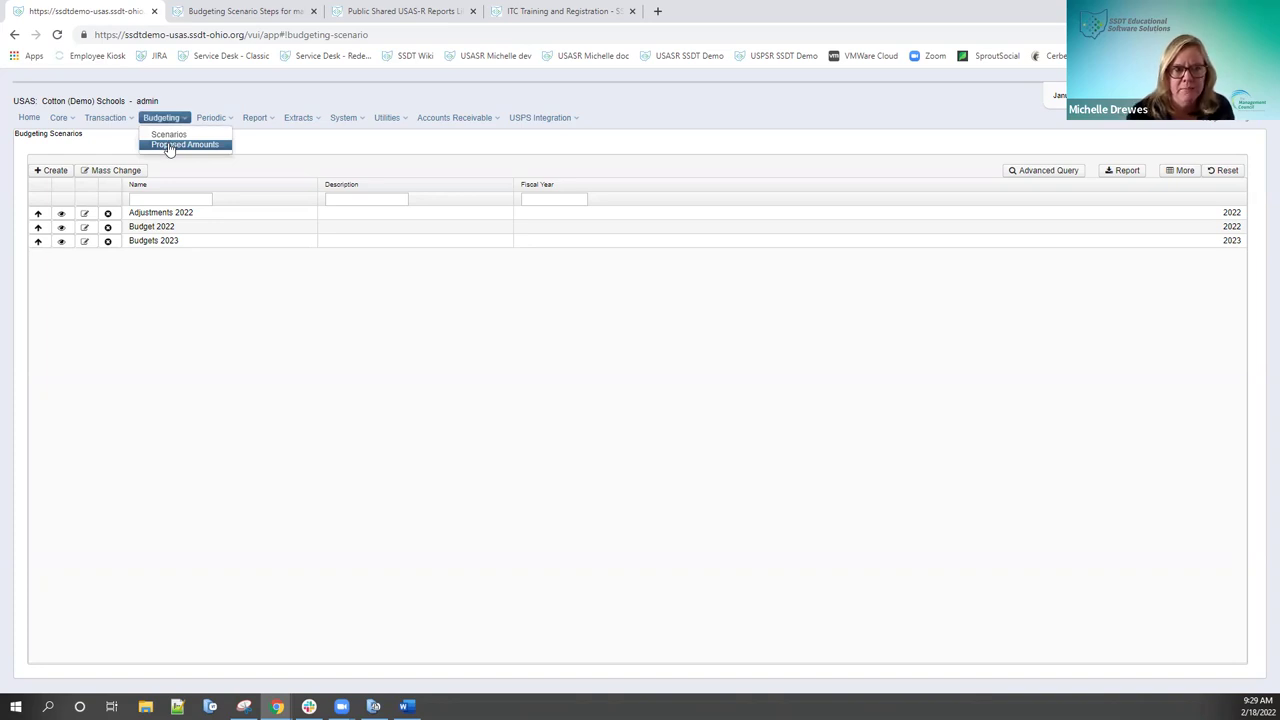
left_click(170, 145)
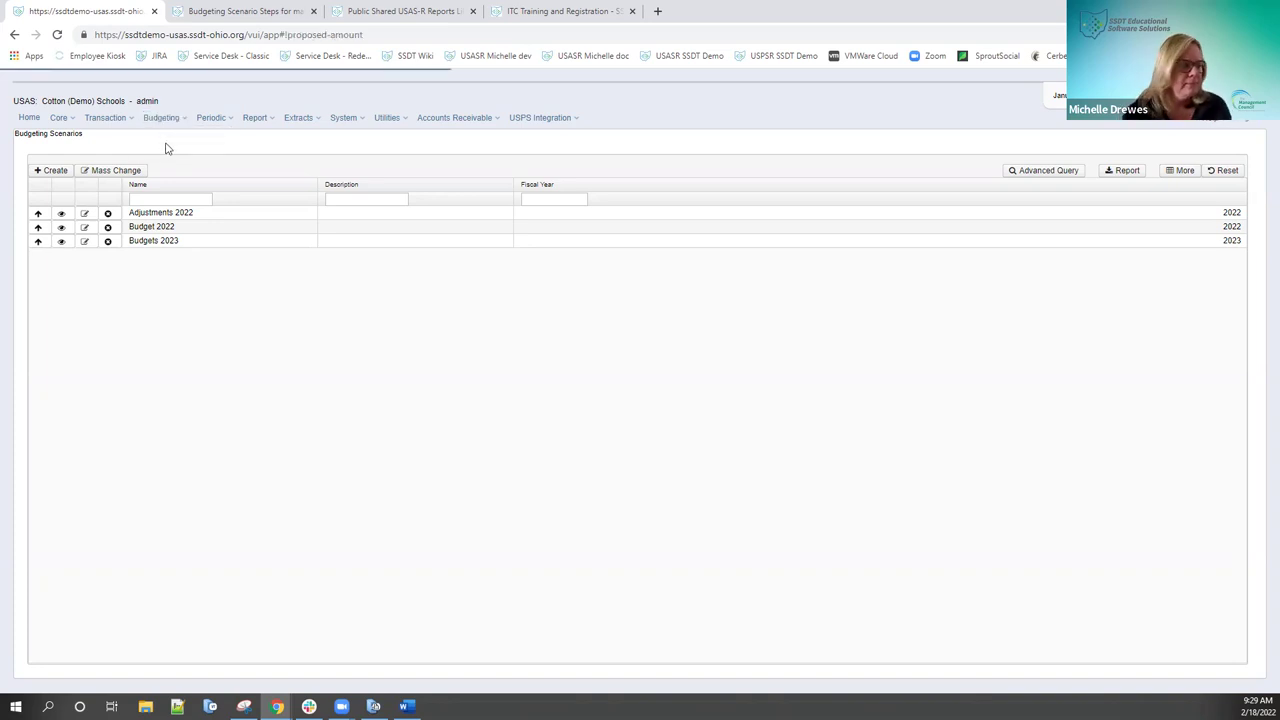
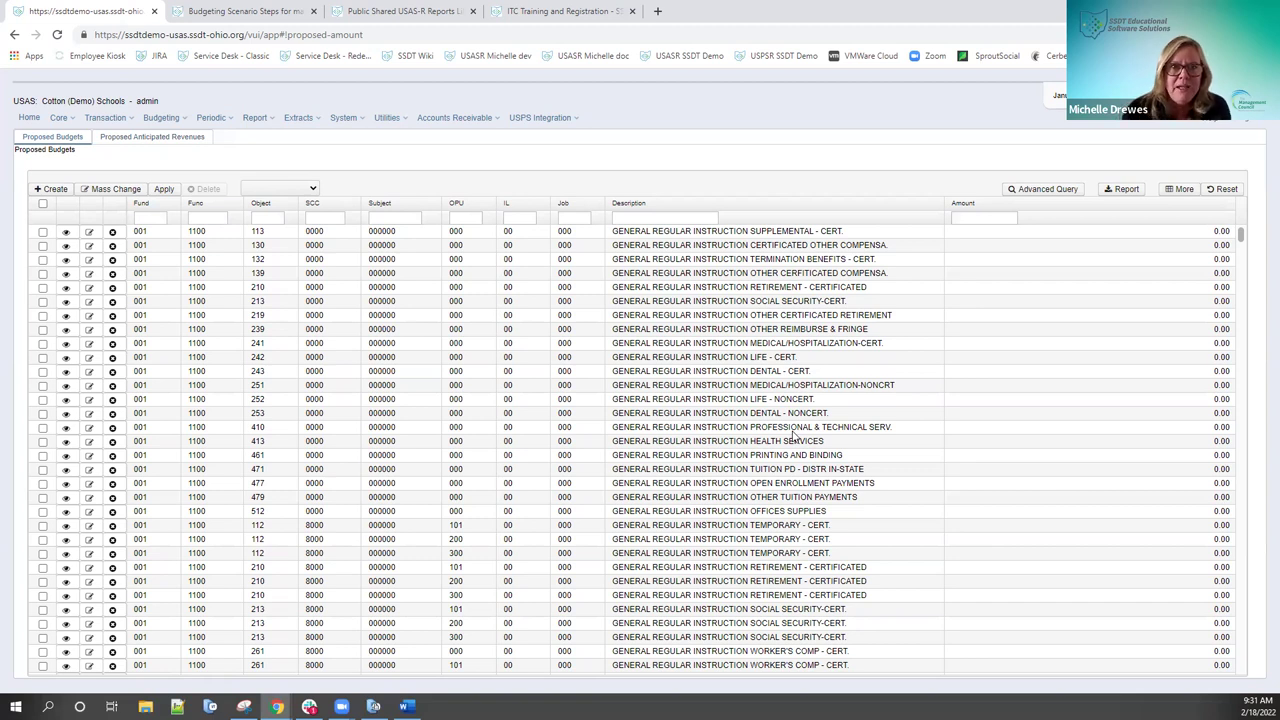
Step: Go to the Budgeting Scenarios list, then select and clear the first two budget lines
left_click(166, 121)
left_click(168, 134)
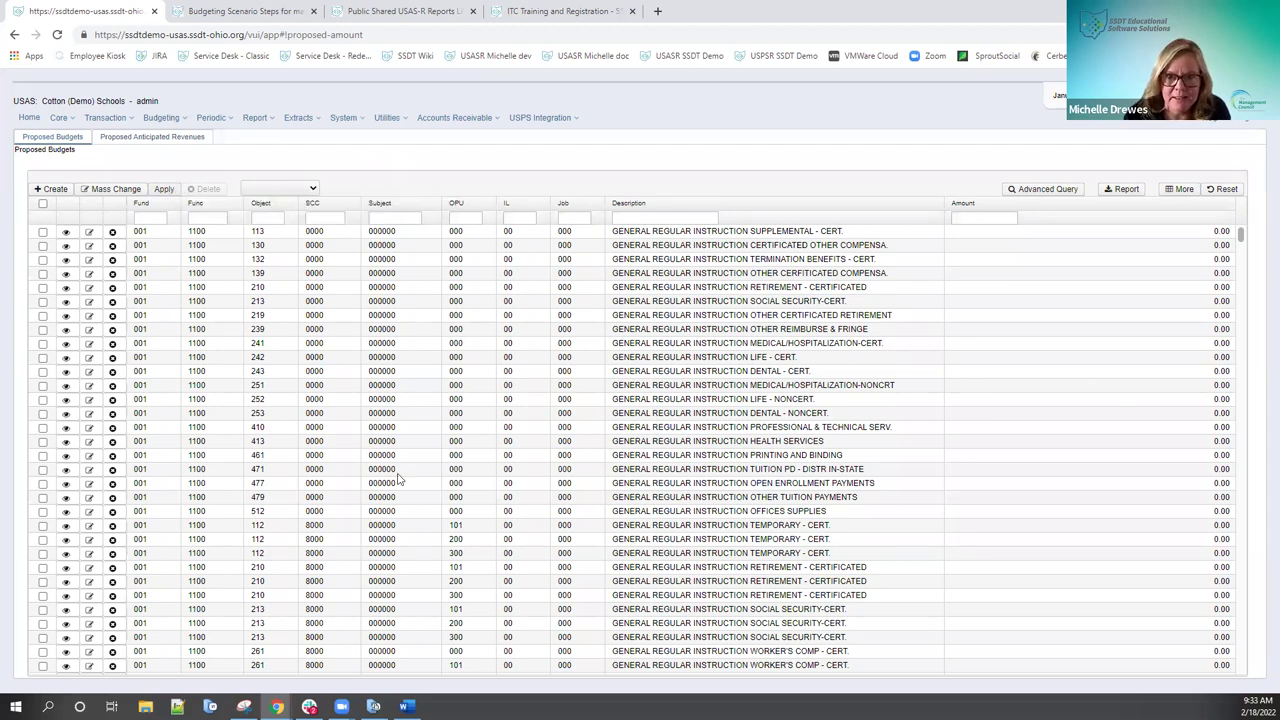
left_click(43, 232)
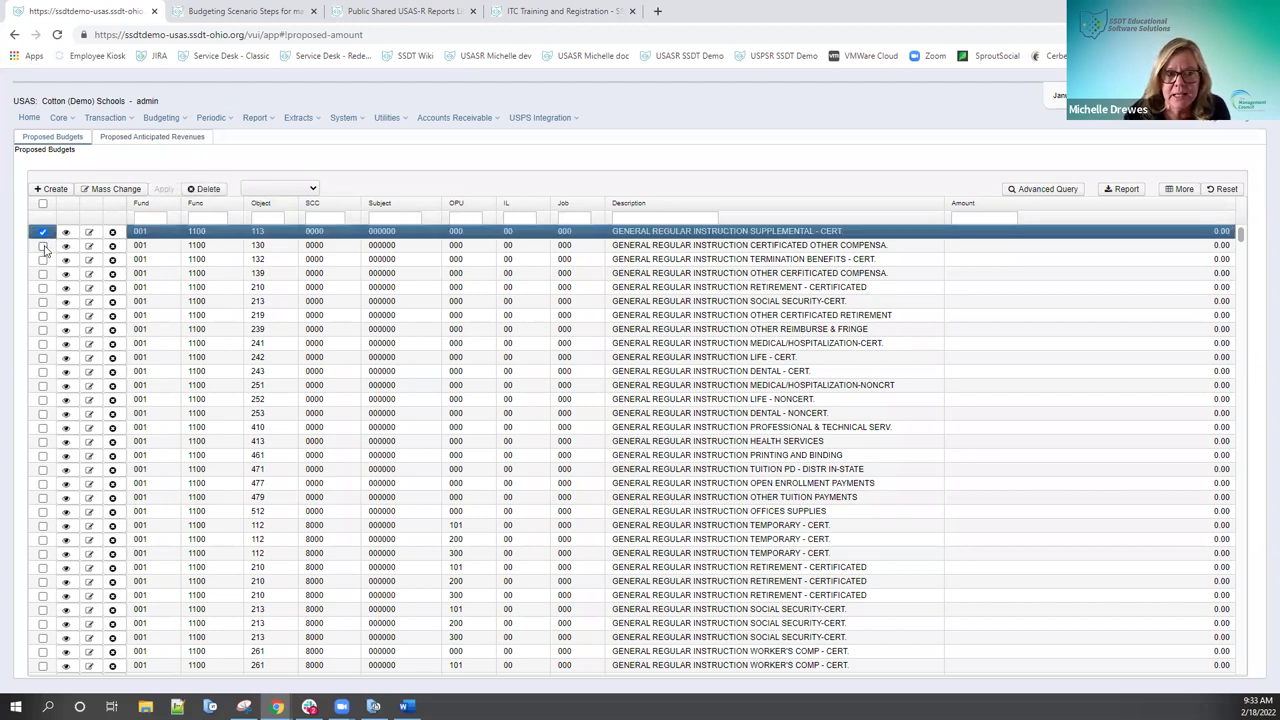
left_click(43, 246)
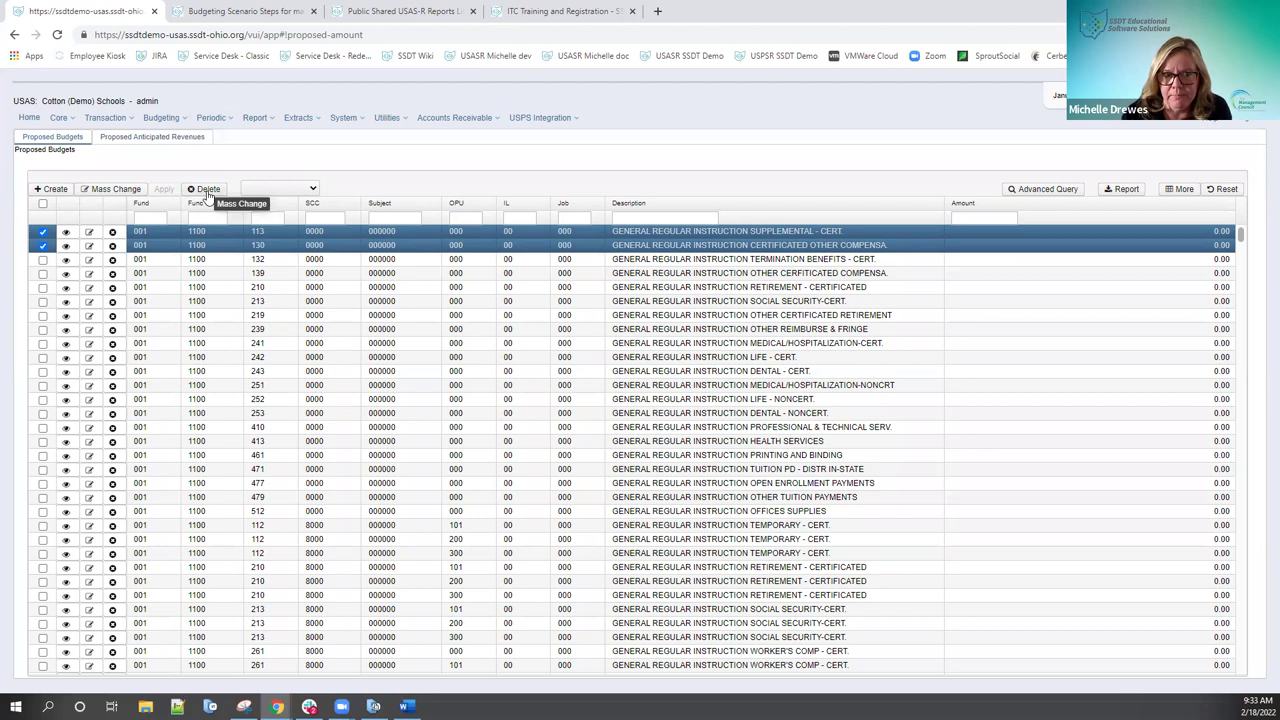
left_click(43, 232)
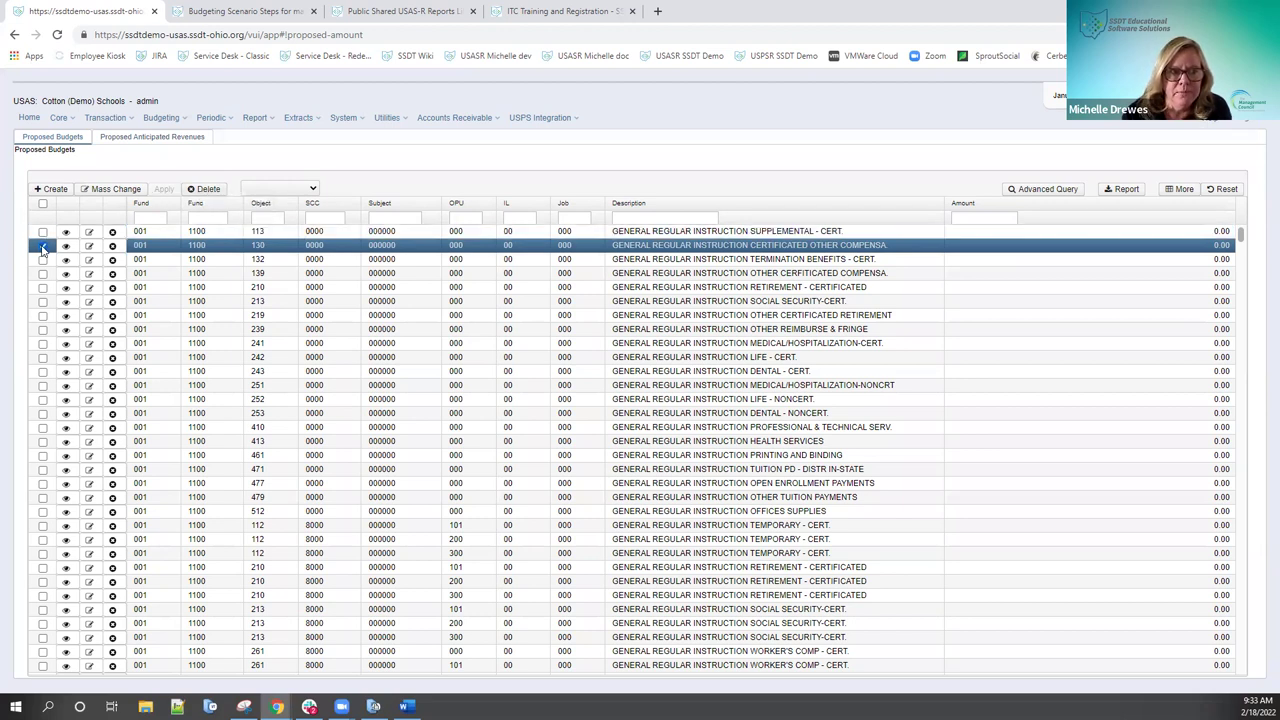
left_click(43, 246)
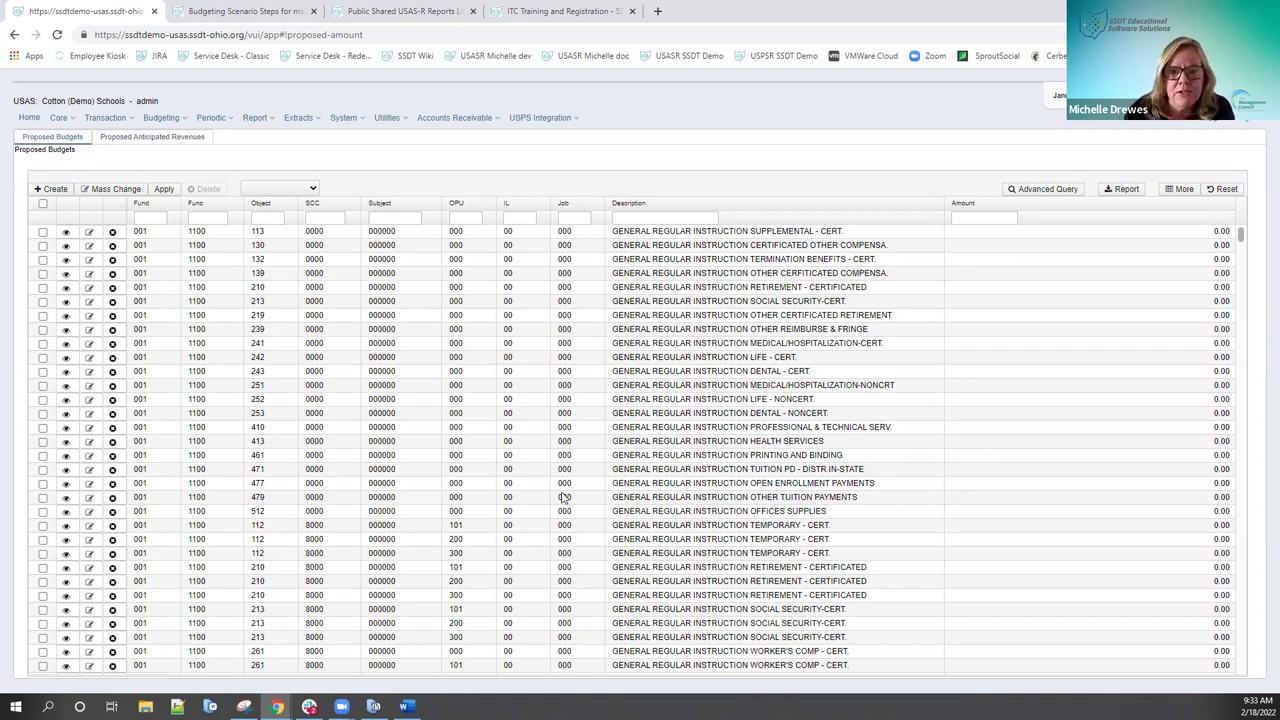
Step: Reopen Budgeting Scenarios and start promoting the scenario to proposed amounts
scroll(697, 460, "down", 15)
scroll(693, 455, "down", 3)
scroll(693, 455, "up", 10)
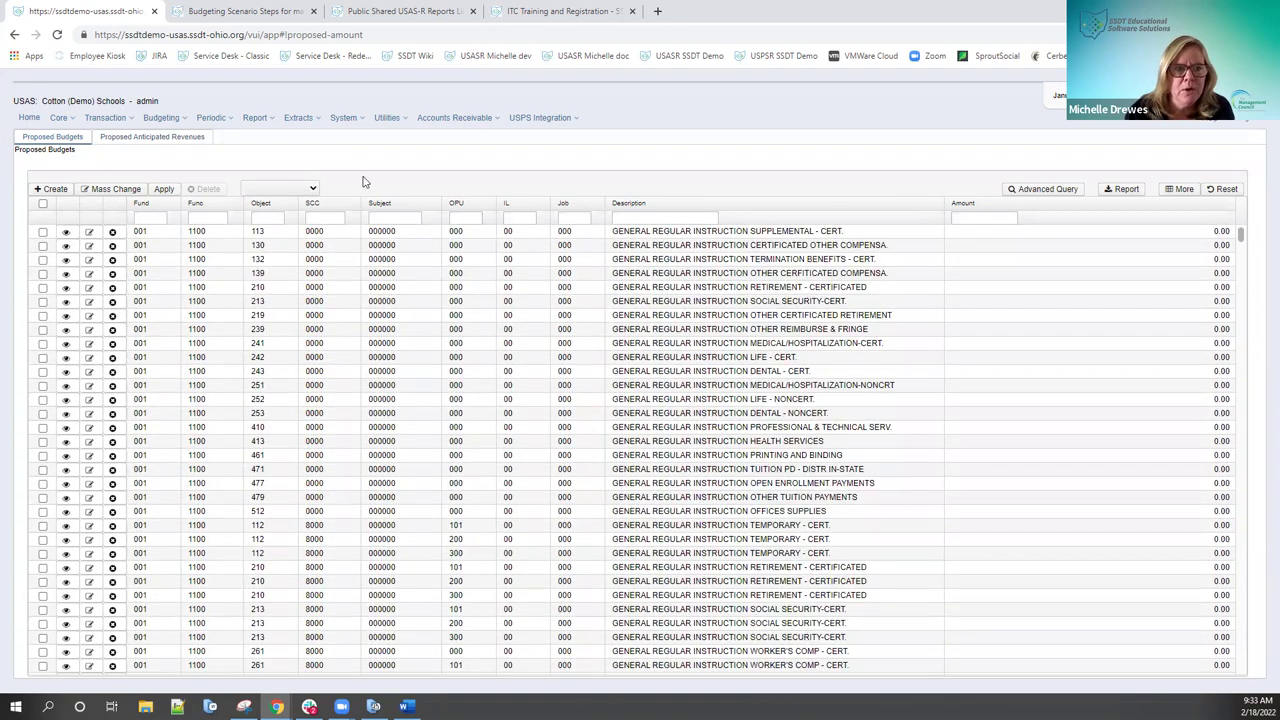
left_click(155, 118)
left_click(168, 136)
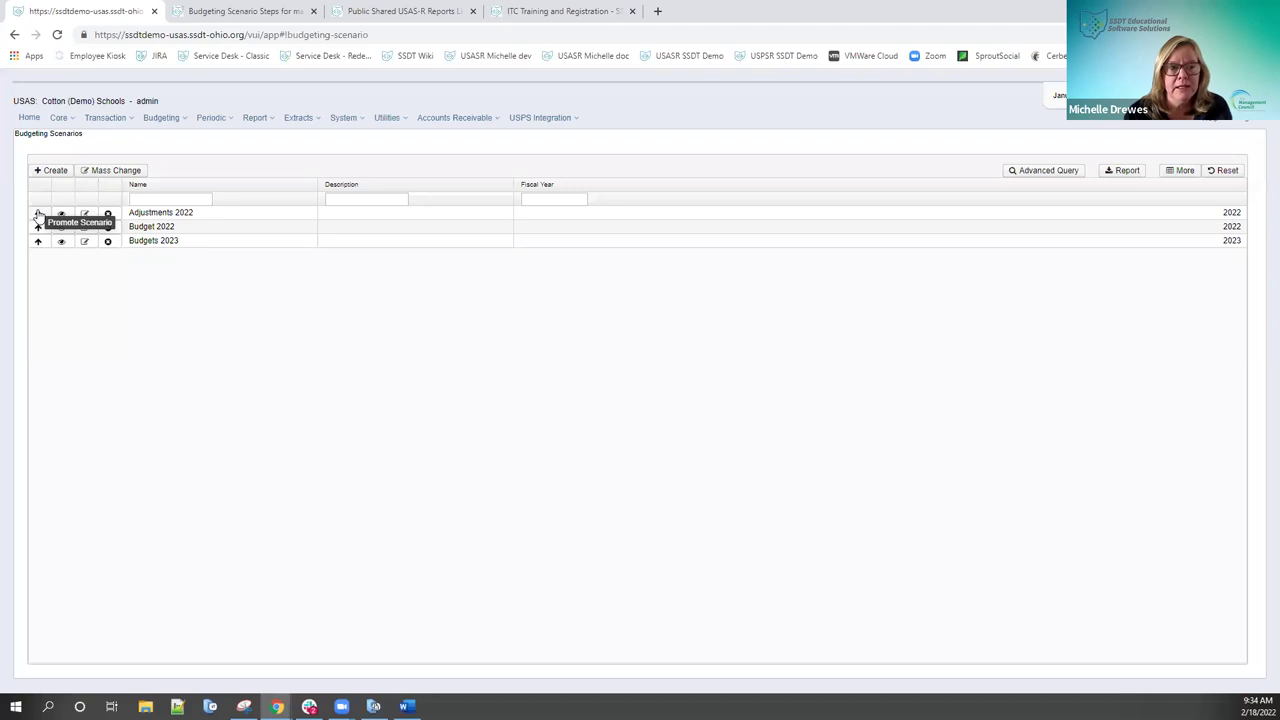
left_click(38, 214)
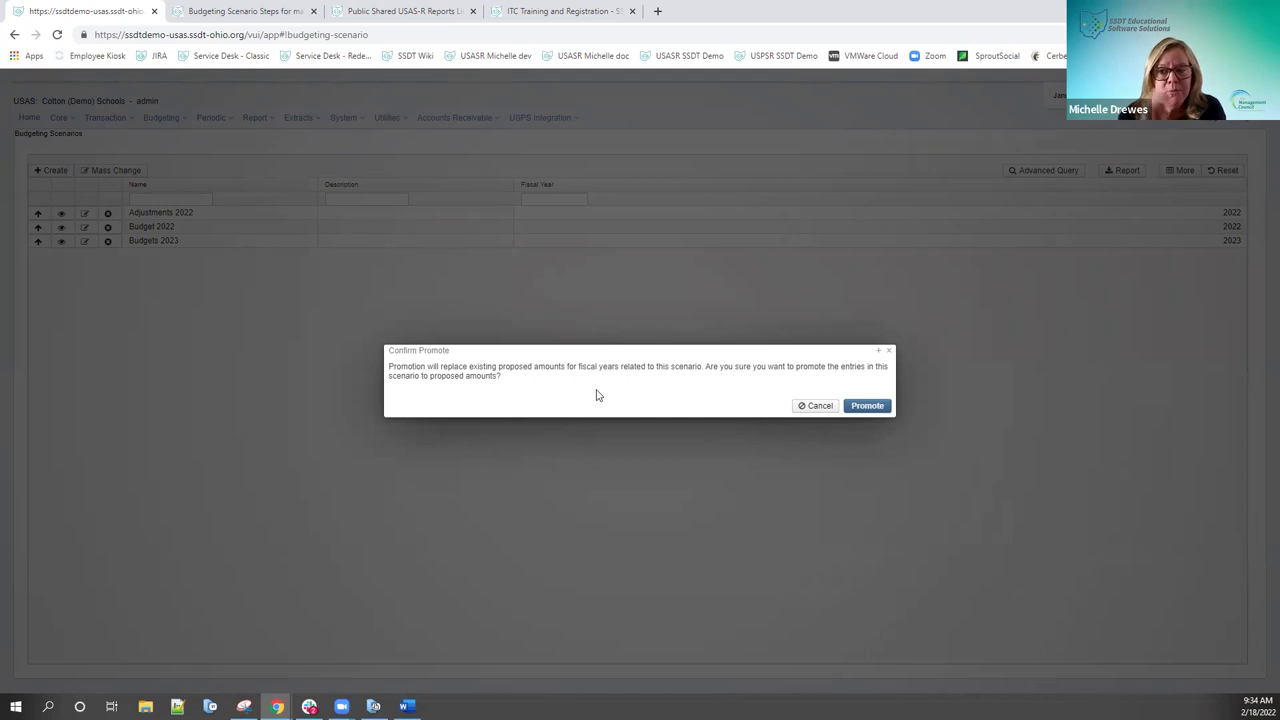
Step: Confirm the Promote action and dismiss the Promotion Successful message
left_click(868, 407)
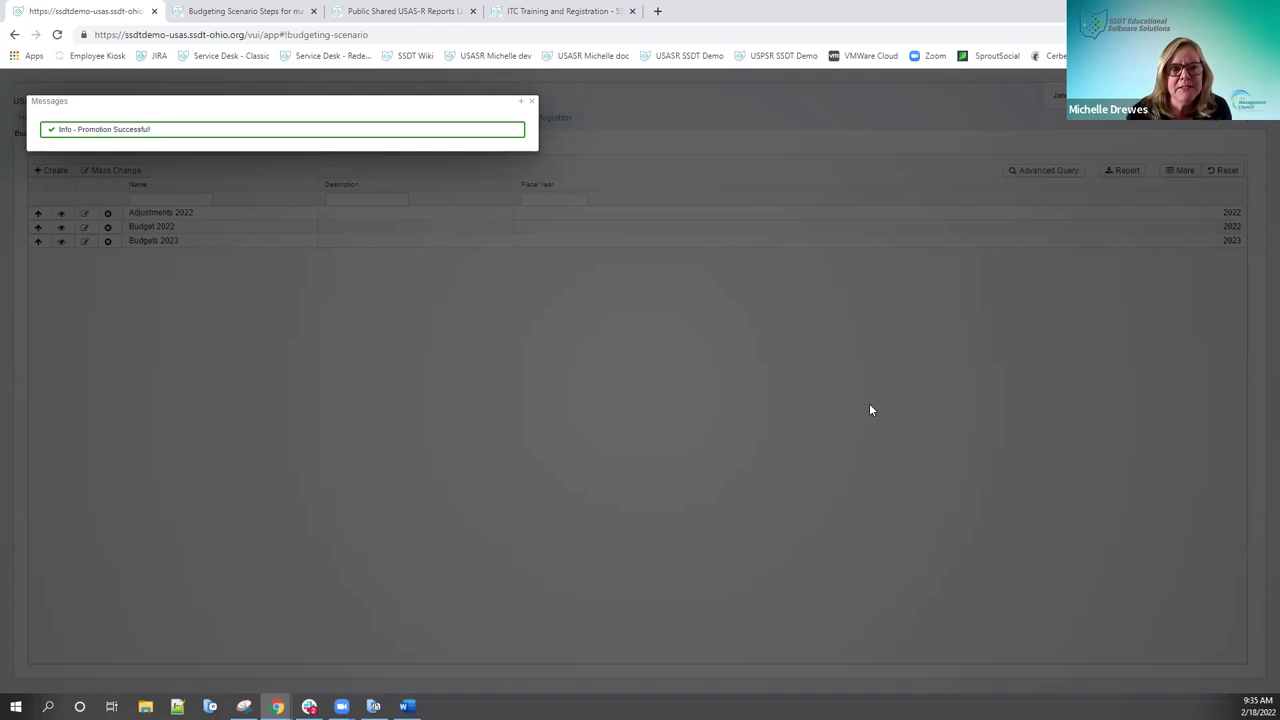
left_click(533, 103)
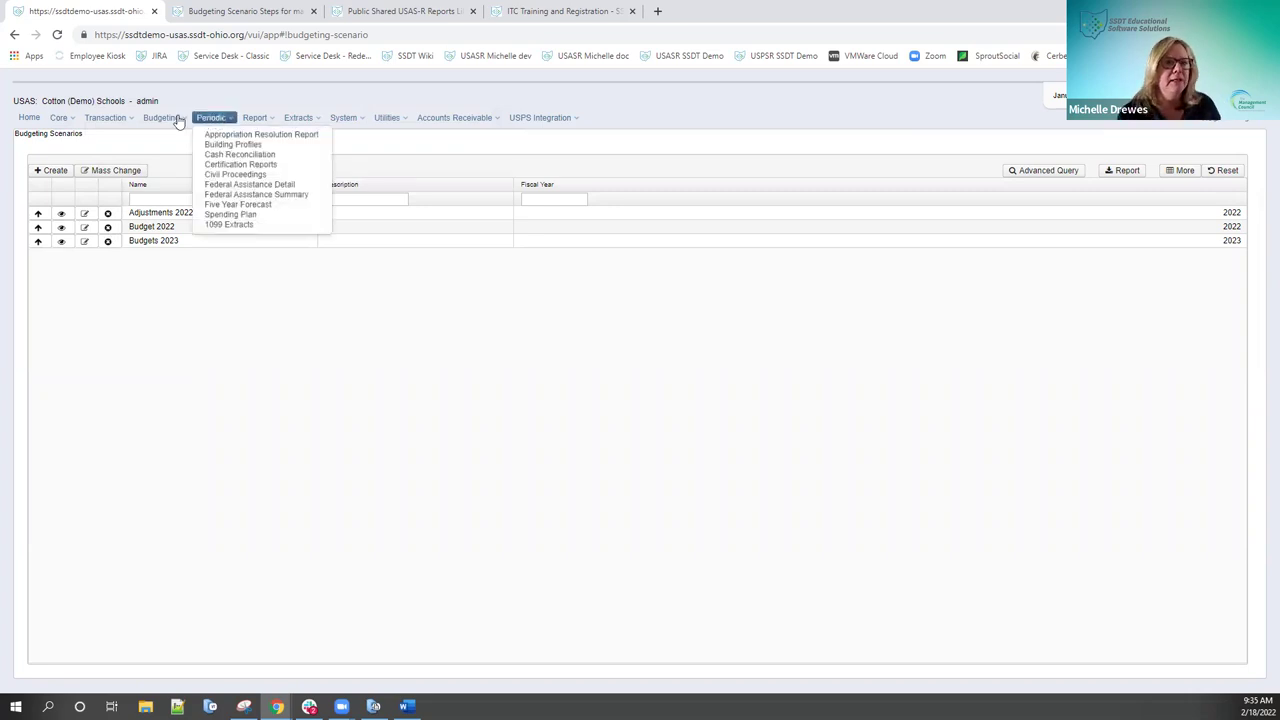
Step: Review the Proposed Amounts grid, checking values like 500.00 on fund 200 student activity lines
left_click(171, 146)
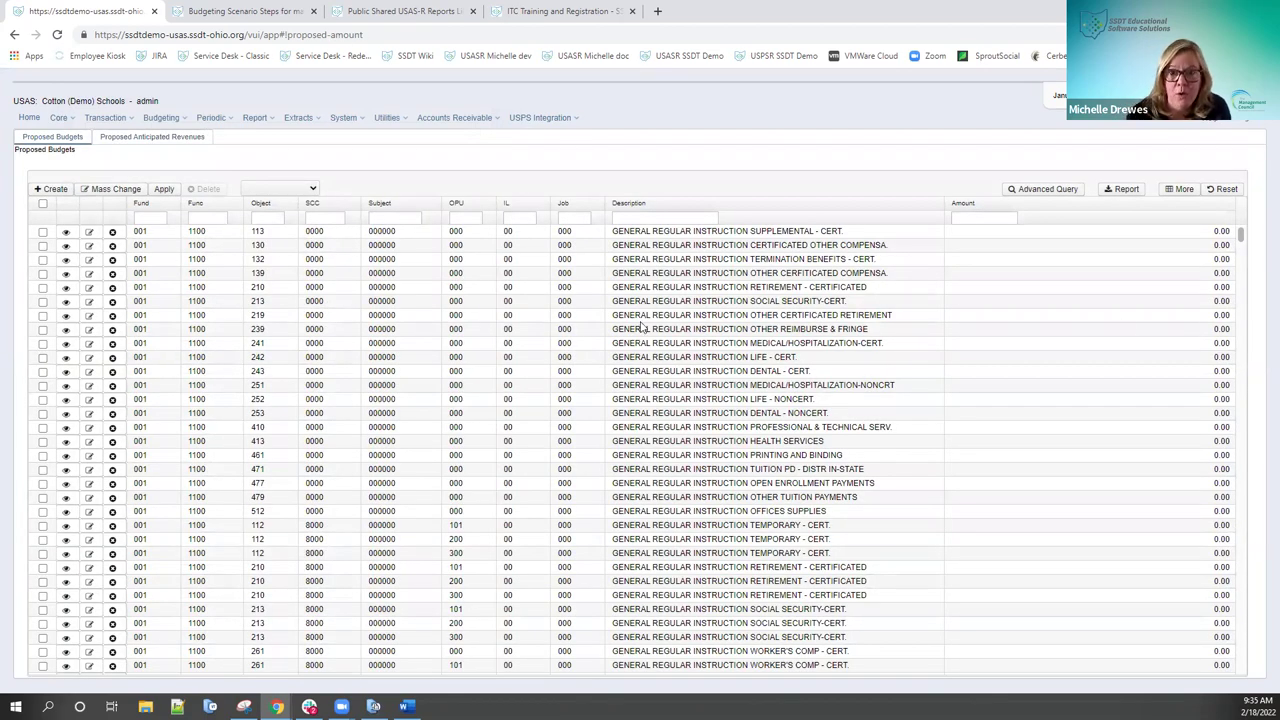
scroll(643, 328, "down", 15)
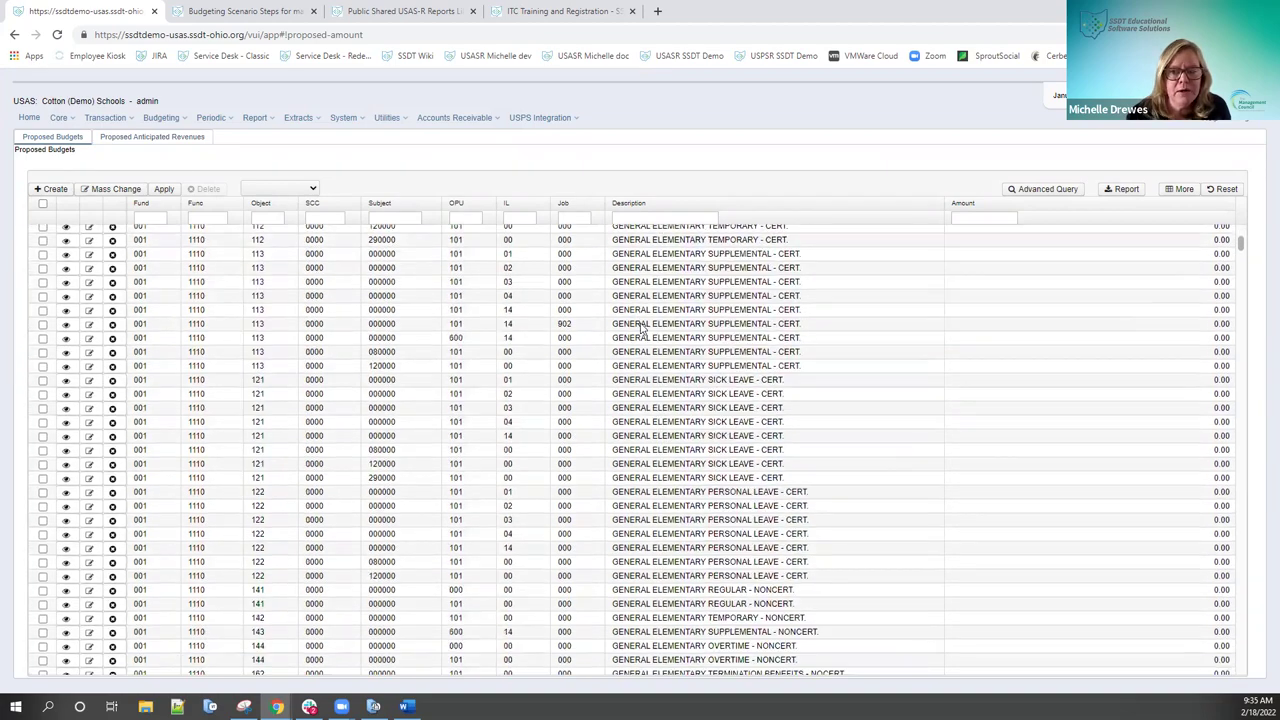
scroll(643, 328, "down", 15)
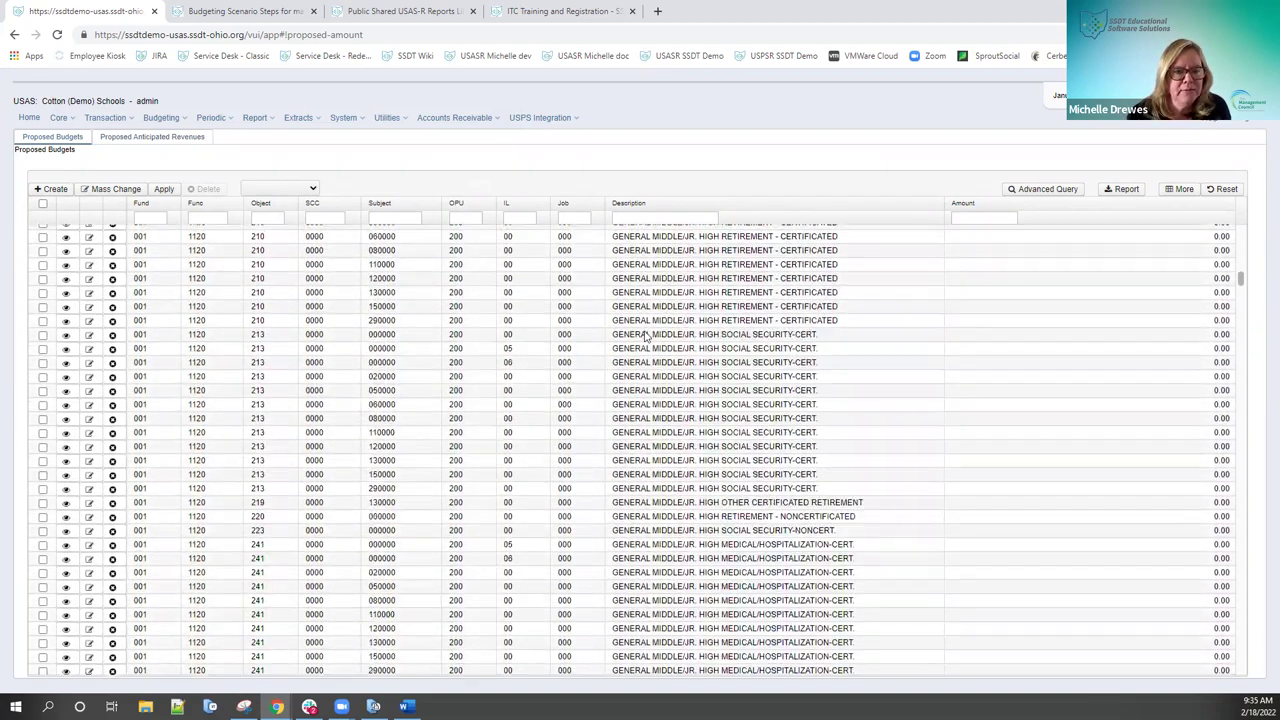
scroll(645, 337, "down", 15)
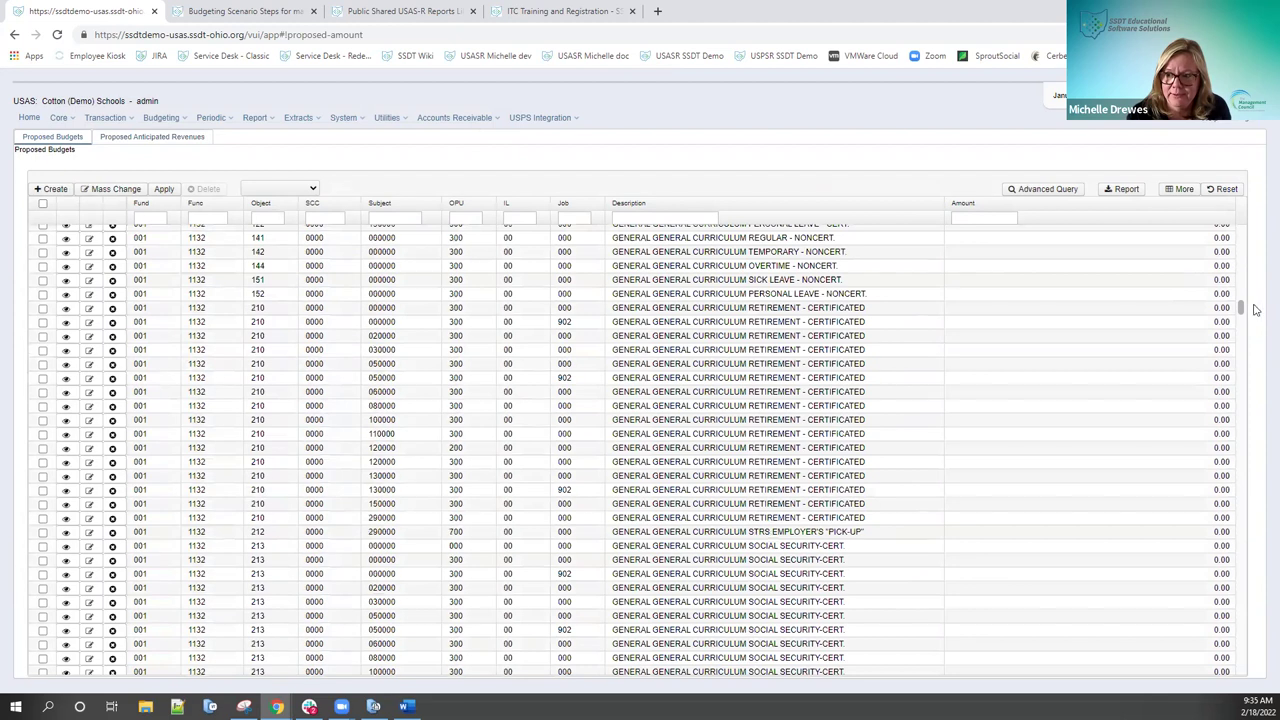
left_click_drag(1241, 315, 1250, 574)
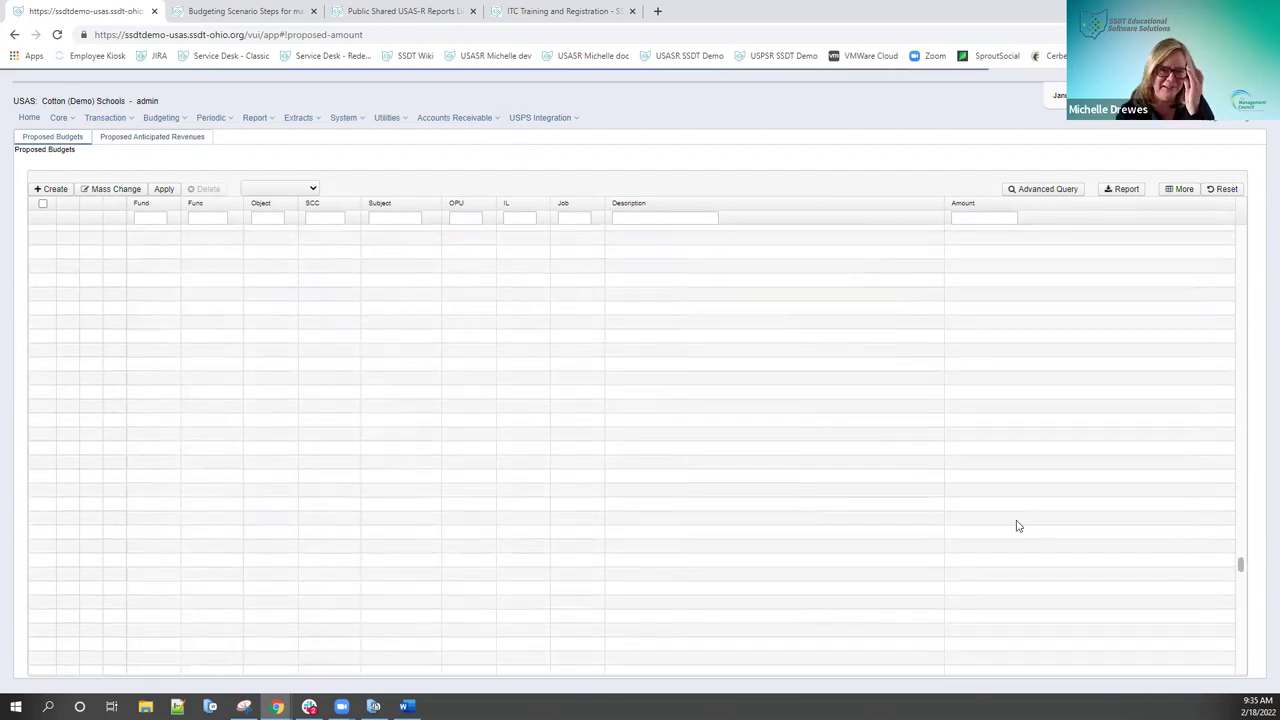
scroll(925, 514, "down", 15)
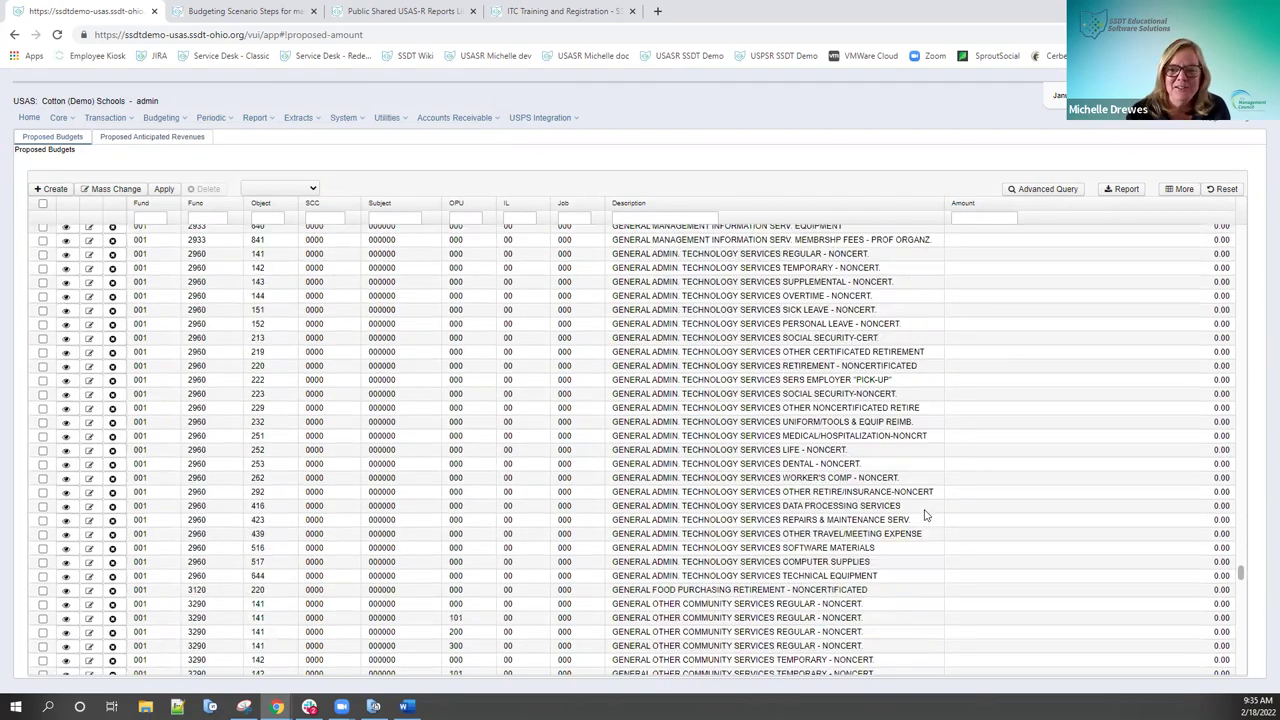
scroll(922, 516, "down", 15)
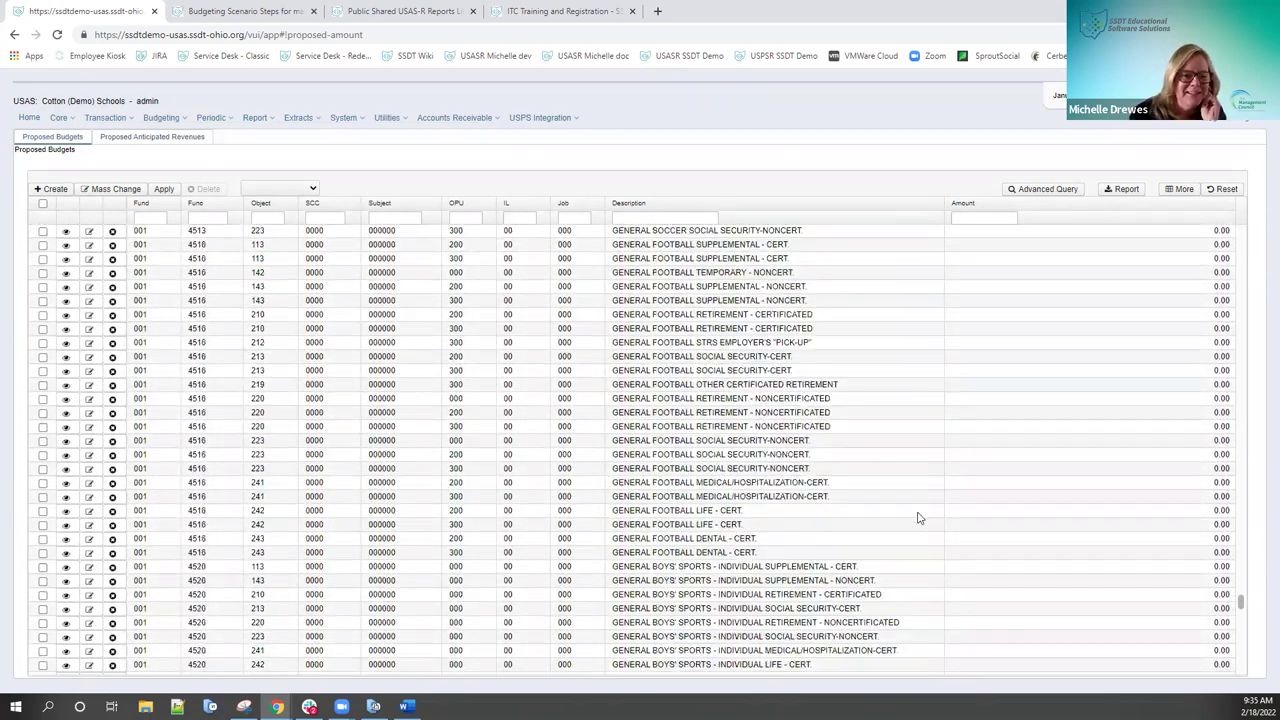
scroll(920, 517, "down", 20)
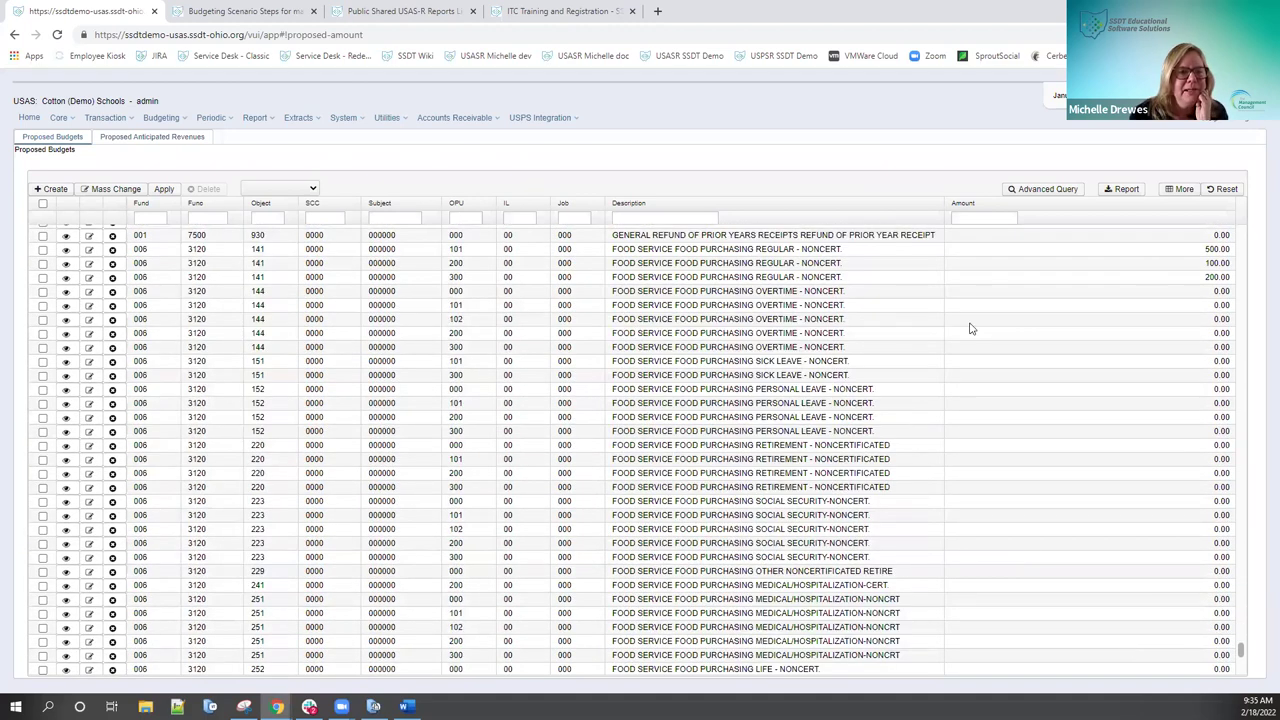
scroll(969, 328, "down", 2)
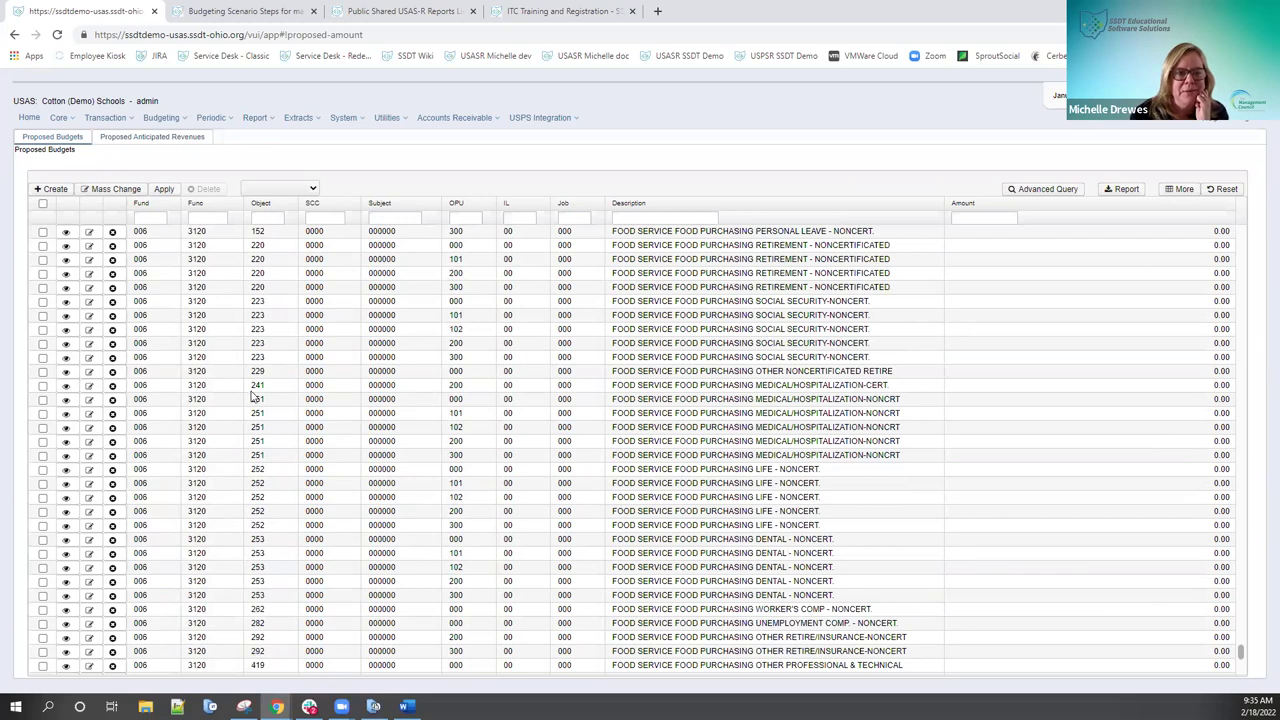
scroll(253, 395, "down", 3)
scroll(253, 398, "down", 10)
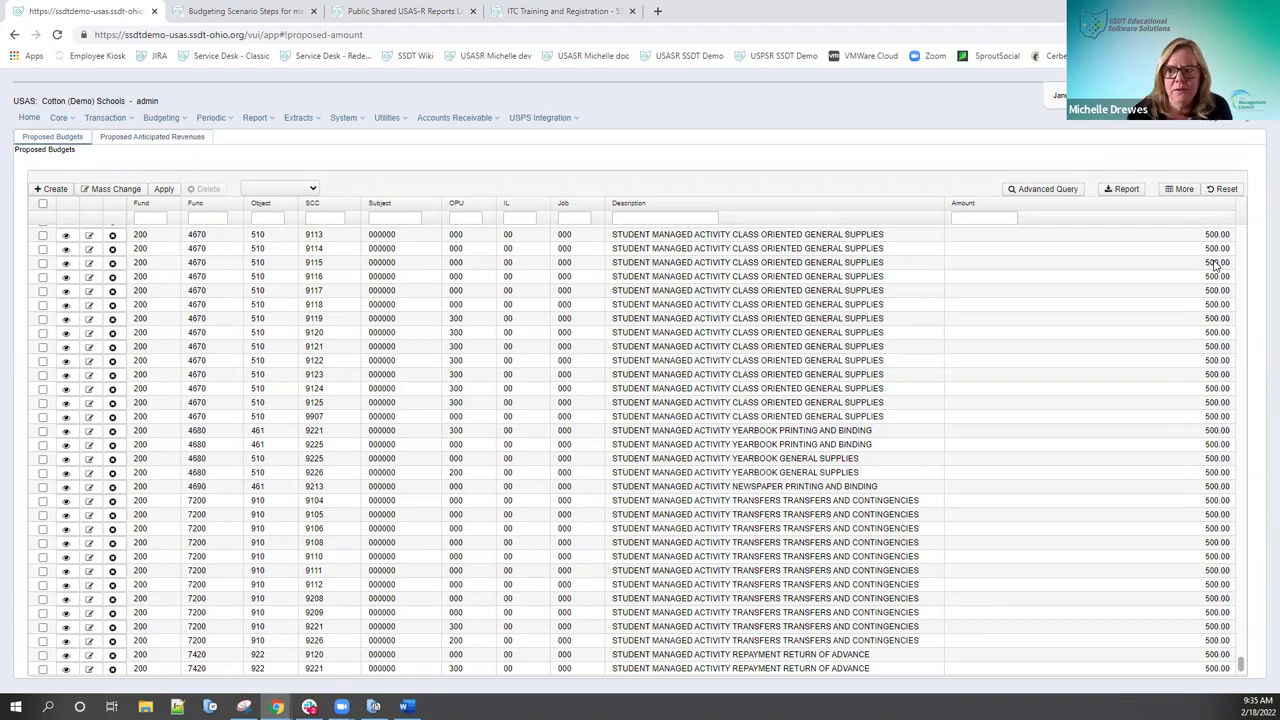
scroll(1185, 362, "up", 10)
scroll(1185, 362, "up", 10)
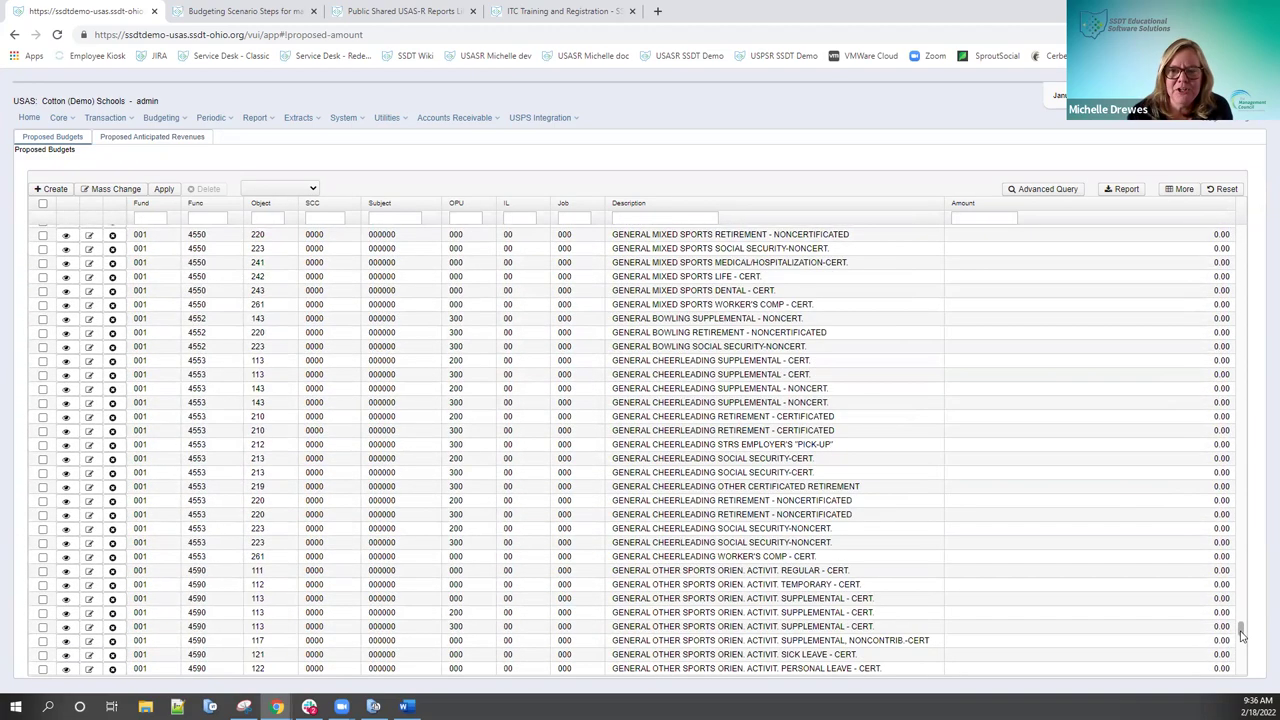
left_click_drag(1242, 634, 1254, 234)
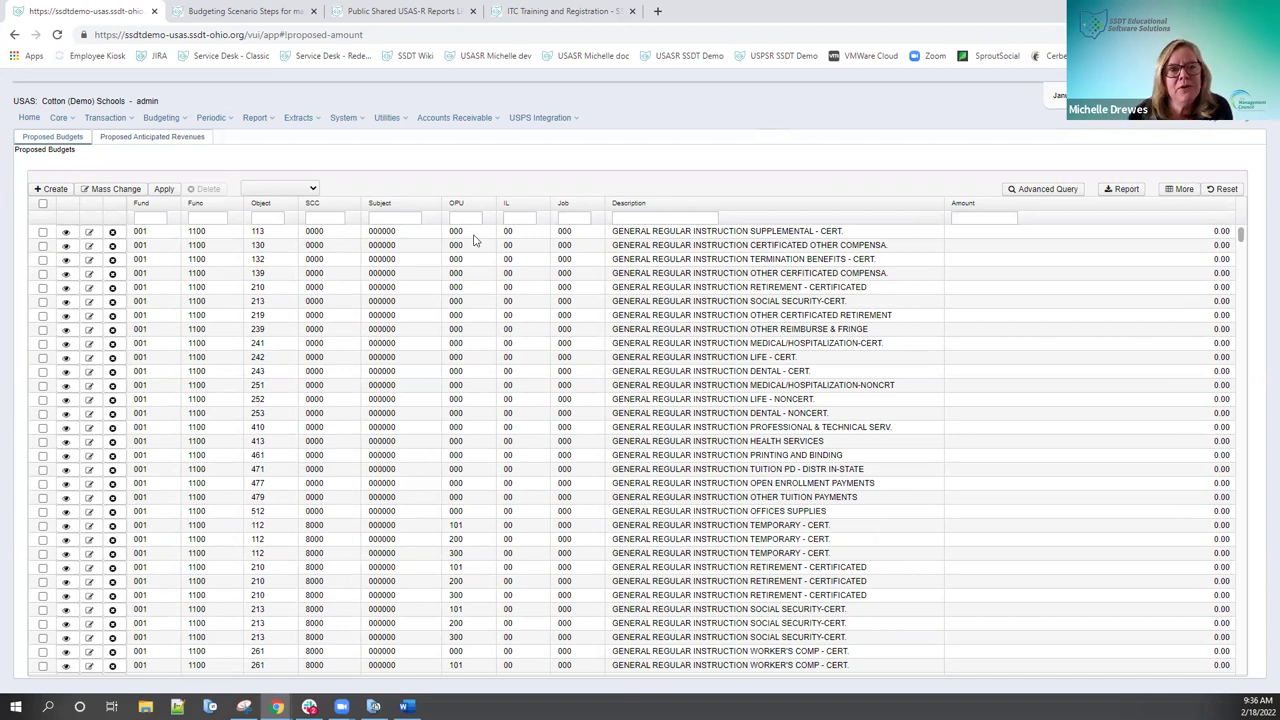
Step: Show the Proposed Anticipated Revenues list, which has no revenue lines
left_click(313, 190)
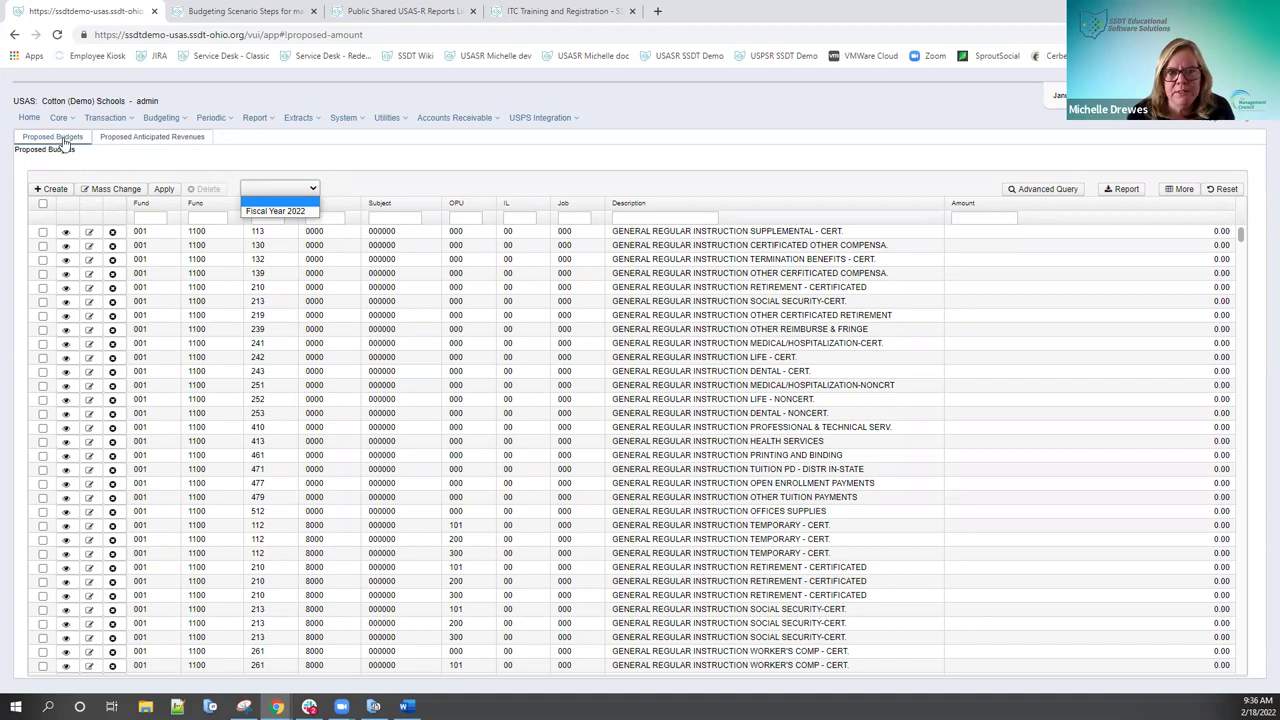
left_click(115, 140)
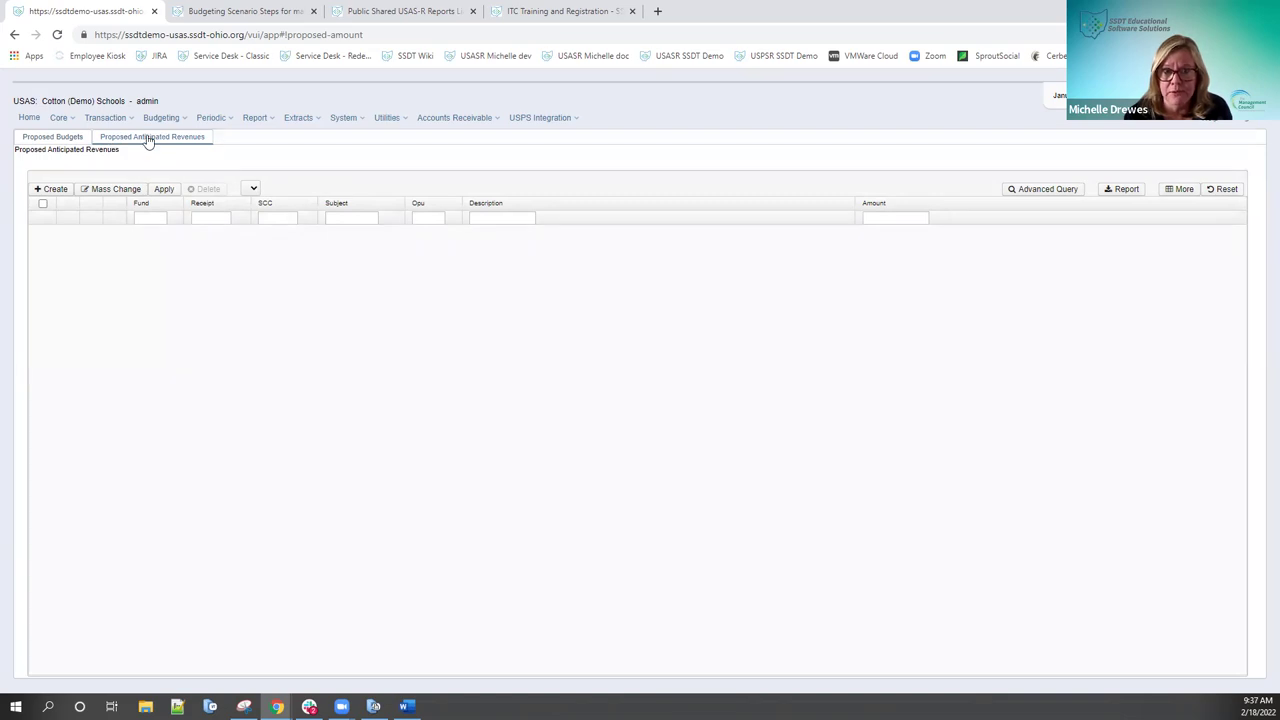
Step: Go back to the Proposed Budgets list of fund 001, function 1100 lines at 0.00
left_click(63, 139)
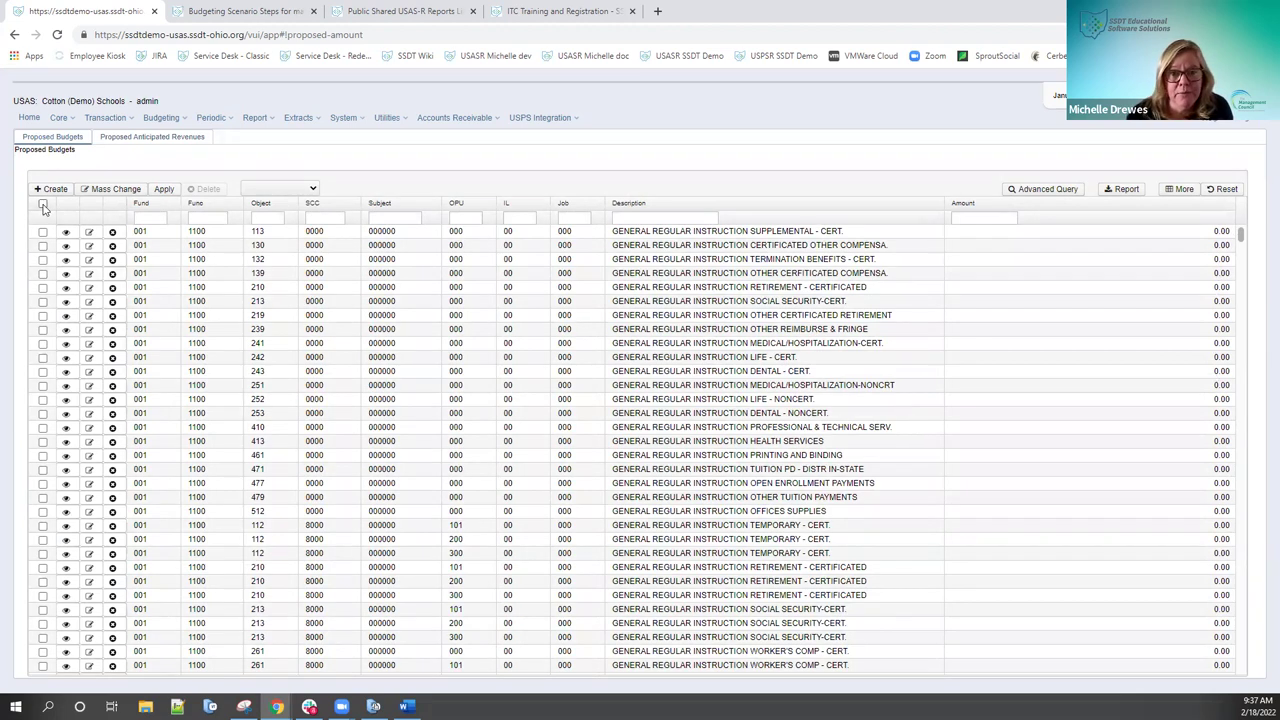
Step: Check the header checkbox to select every proposed budget row
left_click(43, 206)
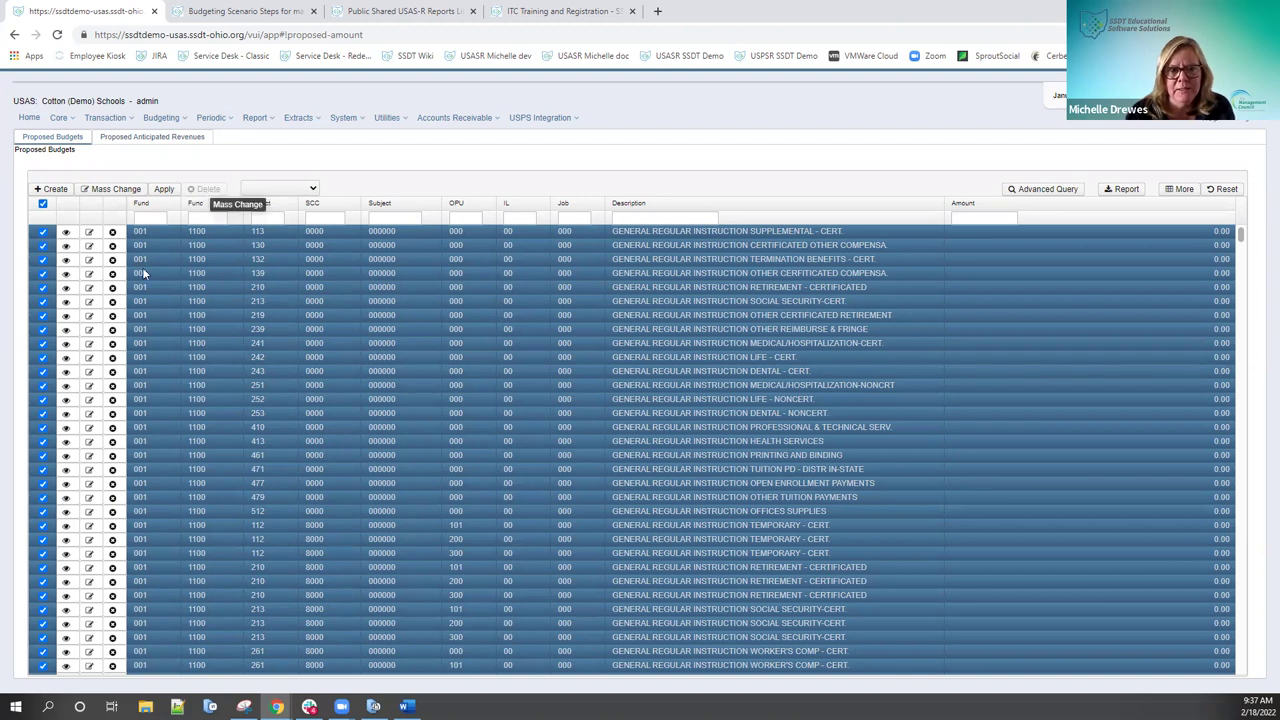
Step: Clear select-all, then mark and unmark rows 132, 139 and 210, leaving none selected
left_click(43, 204)
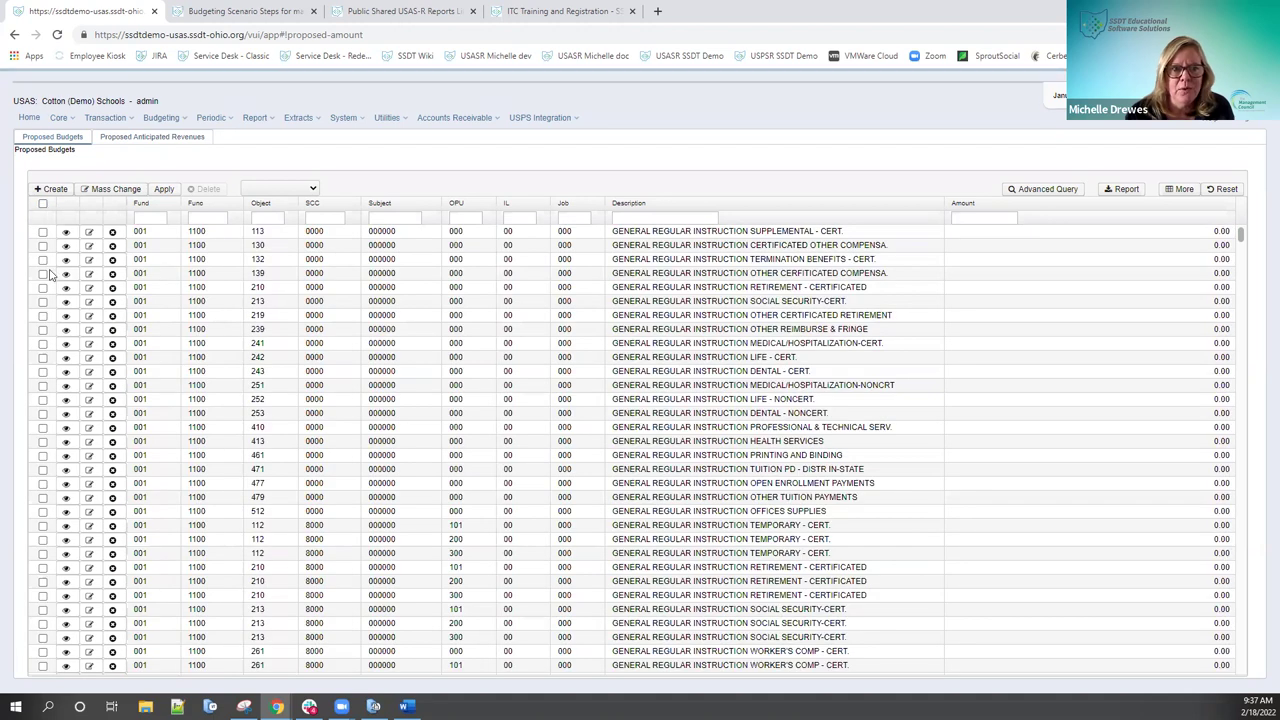
left_click(43, 259)
left_click(43, 273)
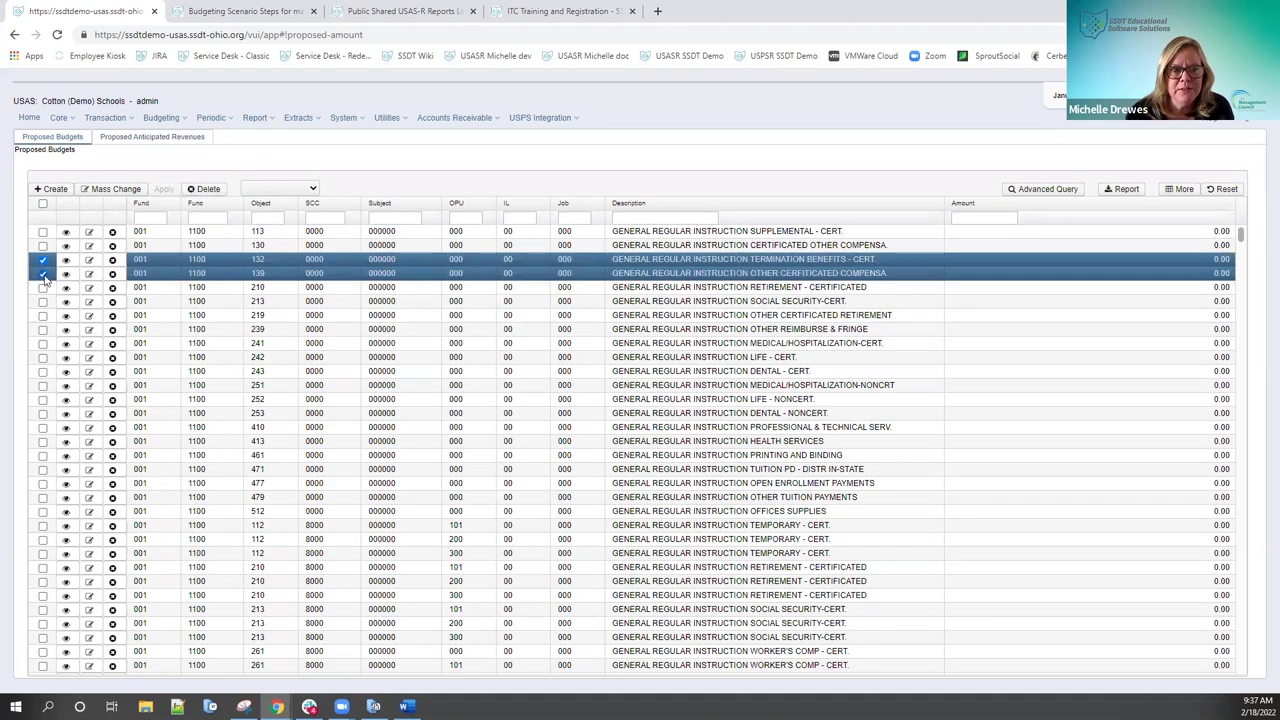
left_click(43, 287)
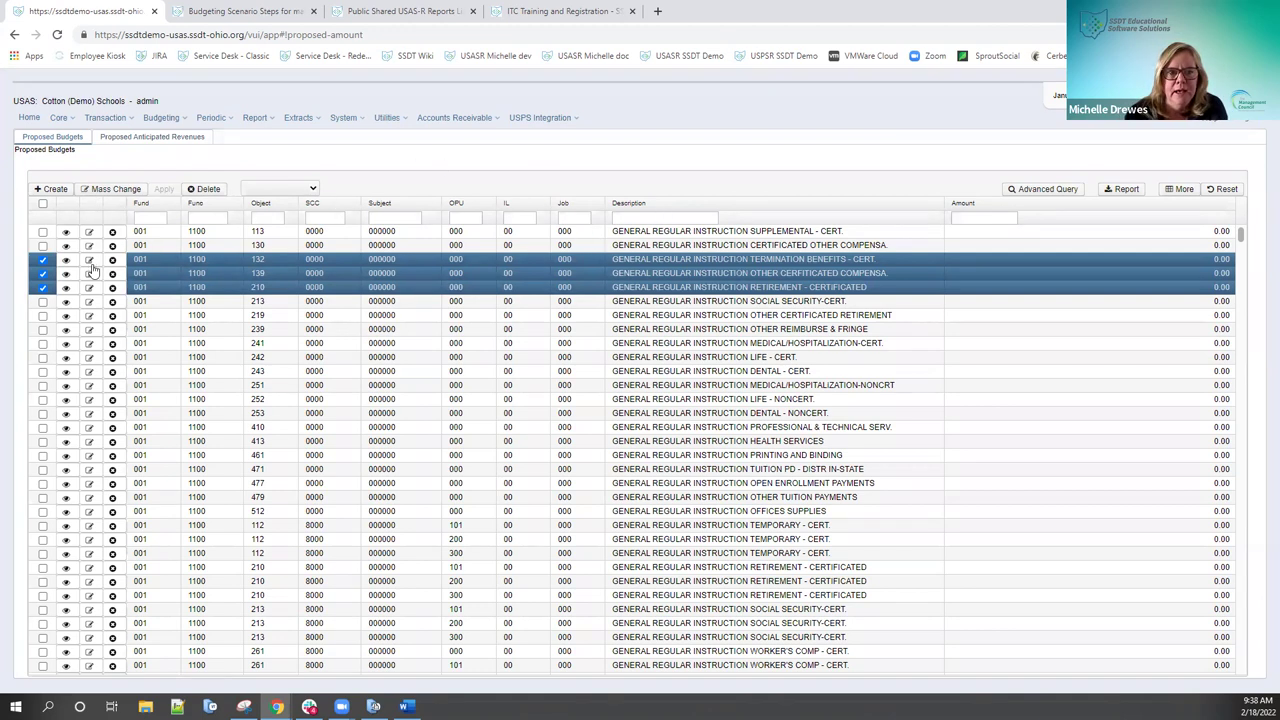
left_click(43, 259)
left_click(43, 273)
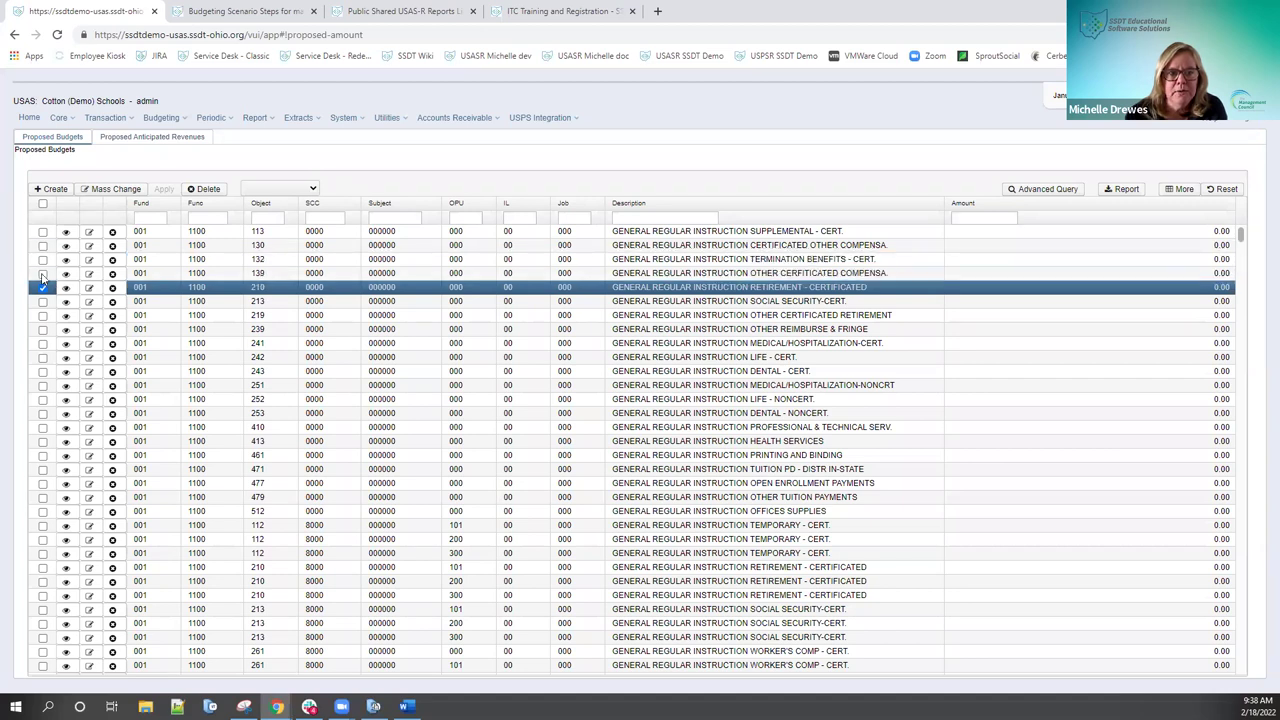
left_click(43, 288)
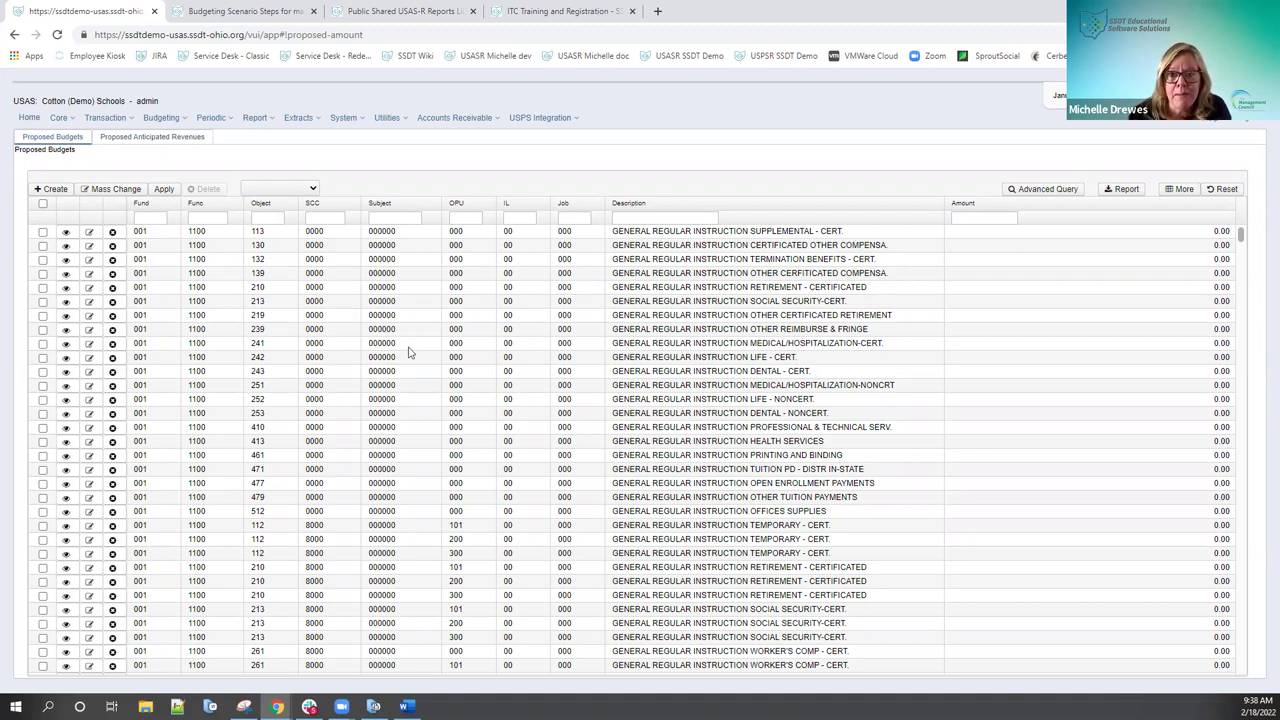
left_click(55, 189)
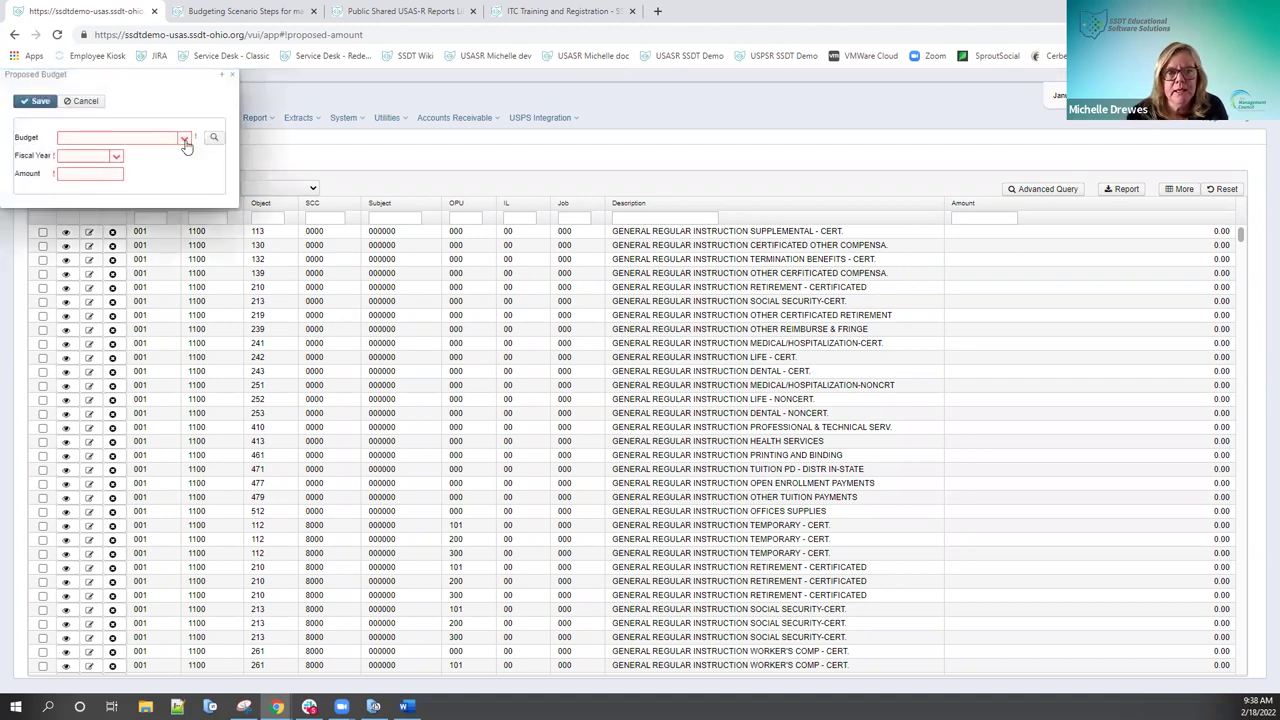
left_click(148, 138)
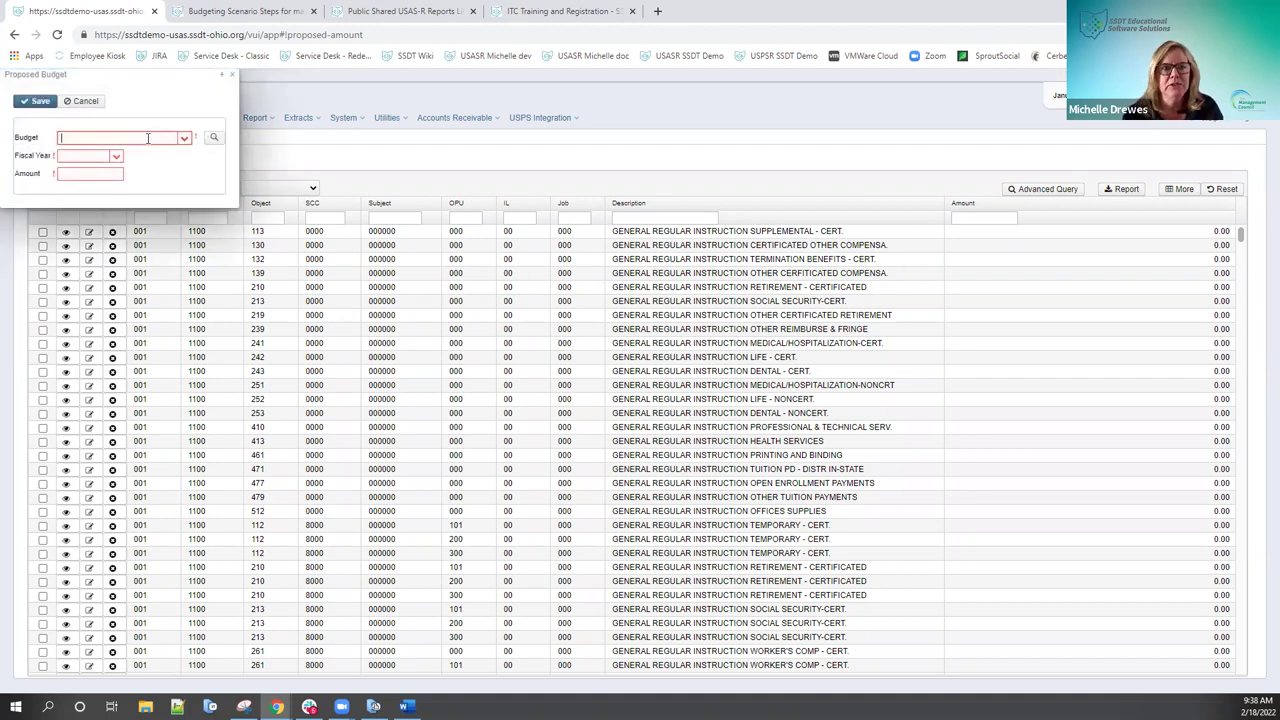
left_click(213, 137)
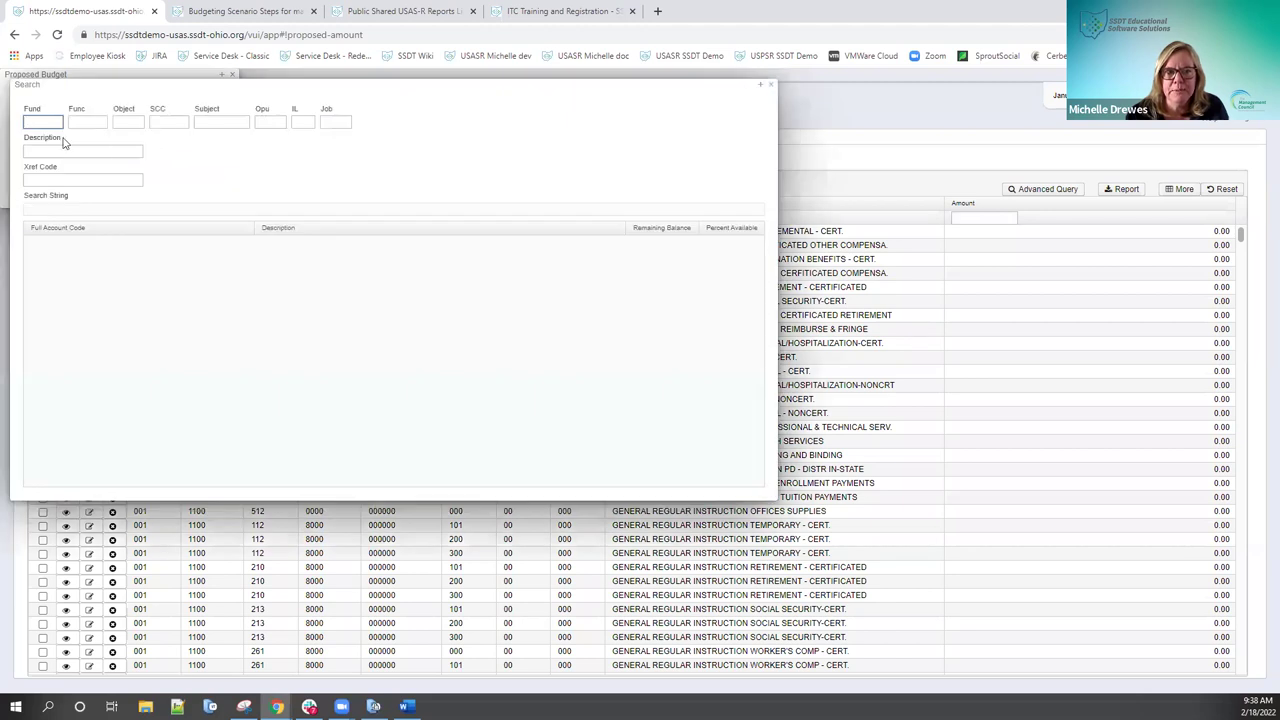
left_click(770, 86)
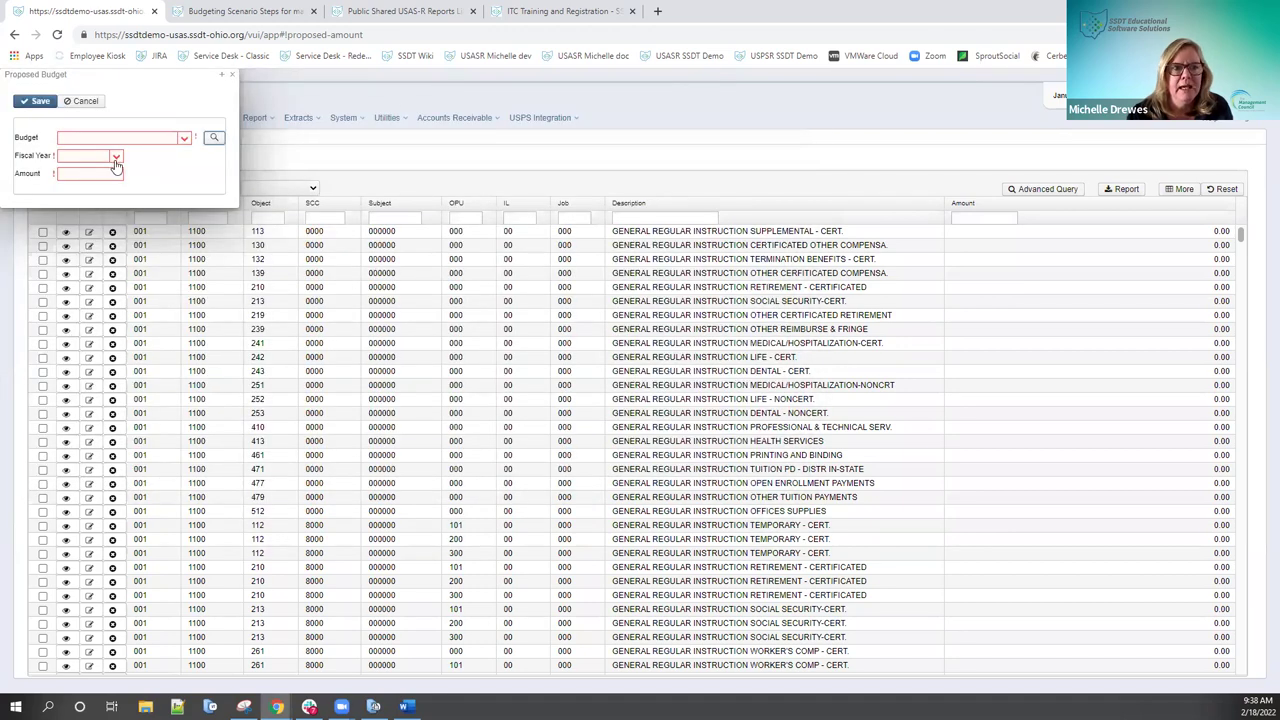
left_click(116, 160)
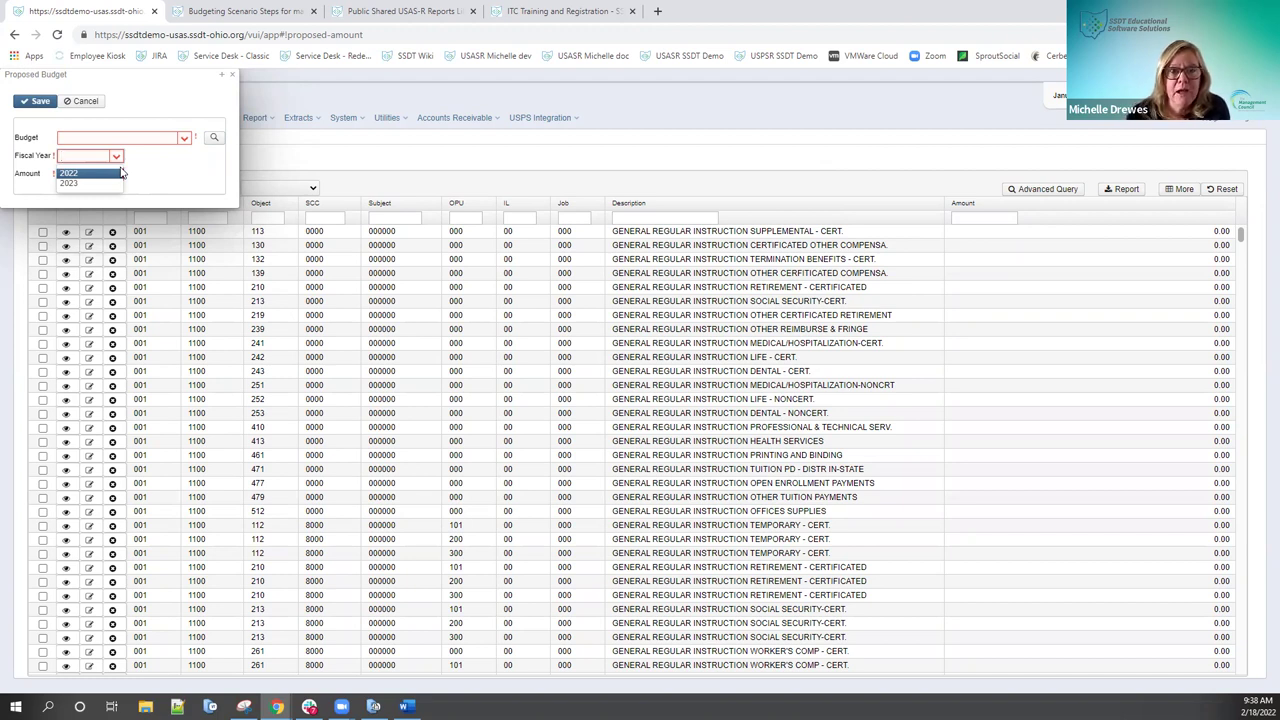
left_click(314, 190)
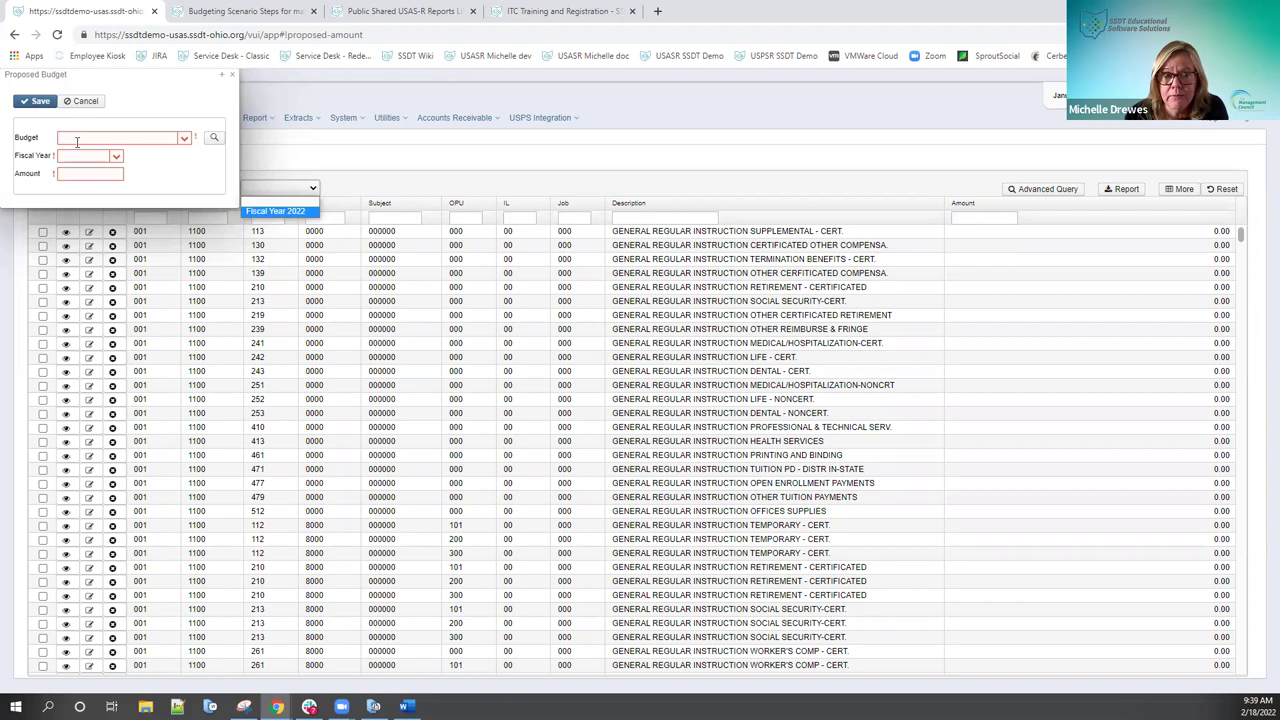
left_click(84, 101)
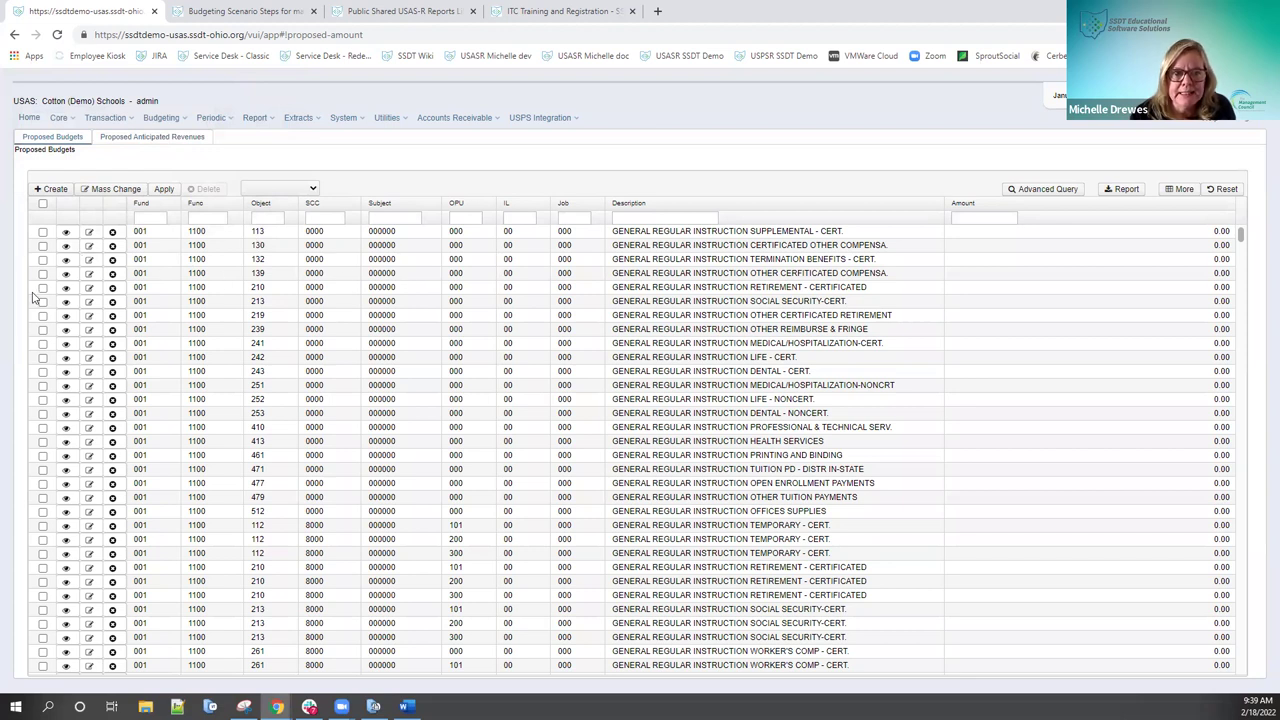
Step: Change the object 113 supplemental line's proposed amount to 100.00 and save it
left_click(89, 233)
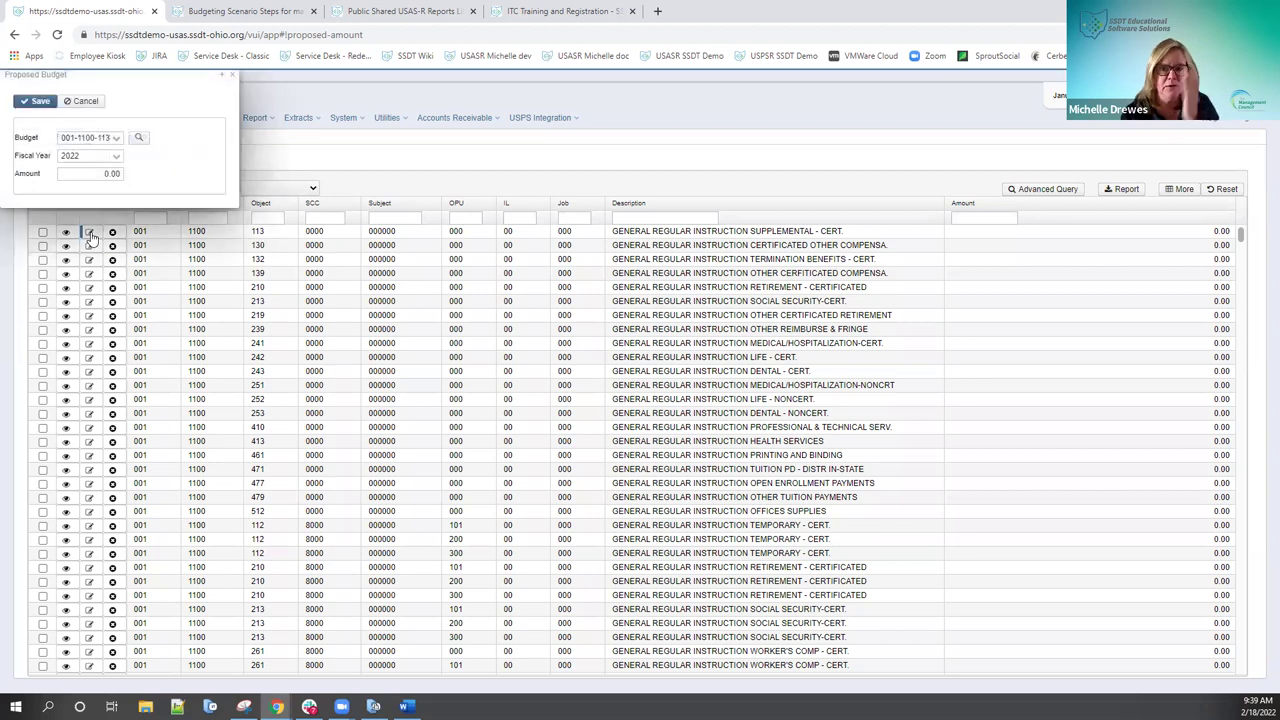
left_click(71, 174)
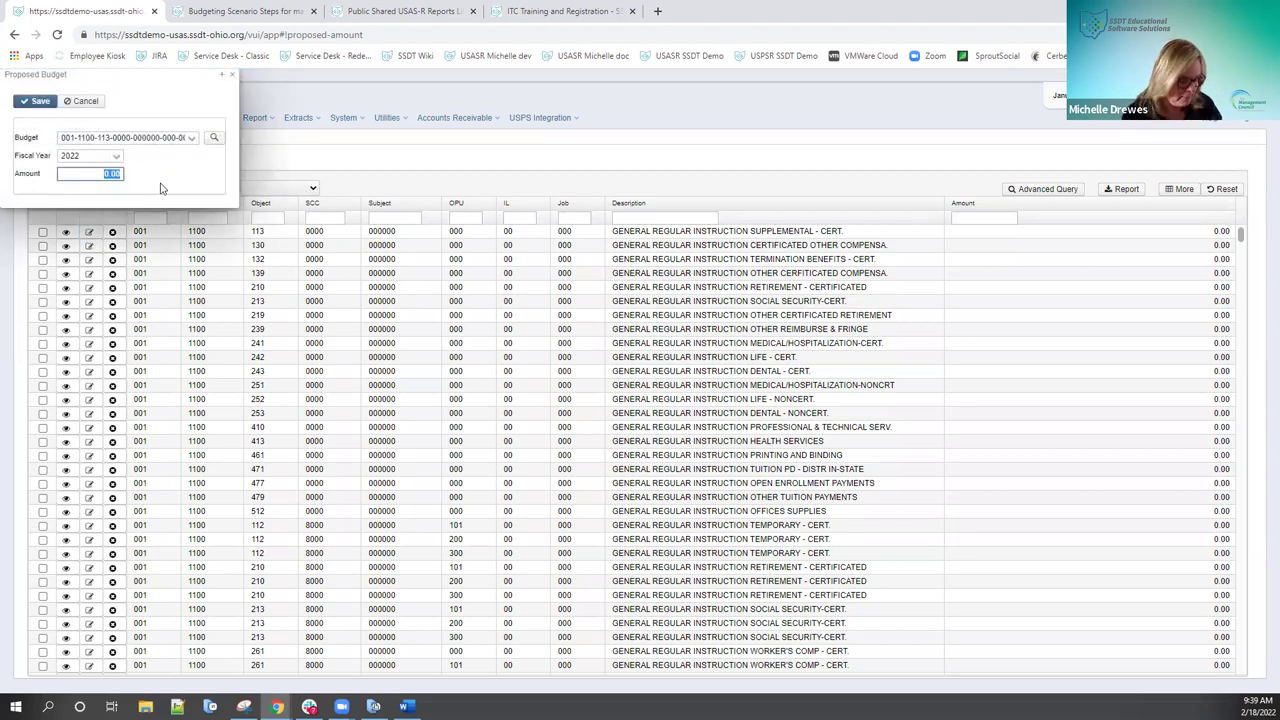
type("100")
left_click(40, 104)
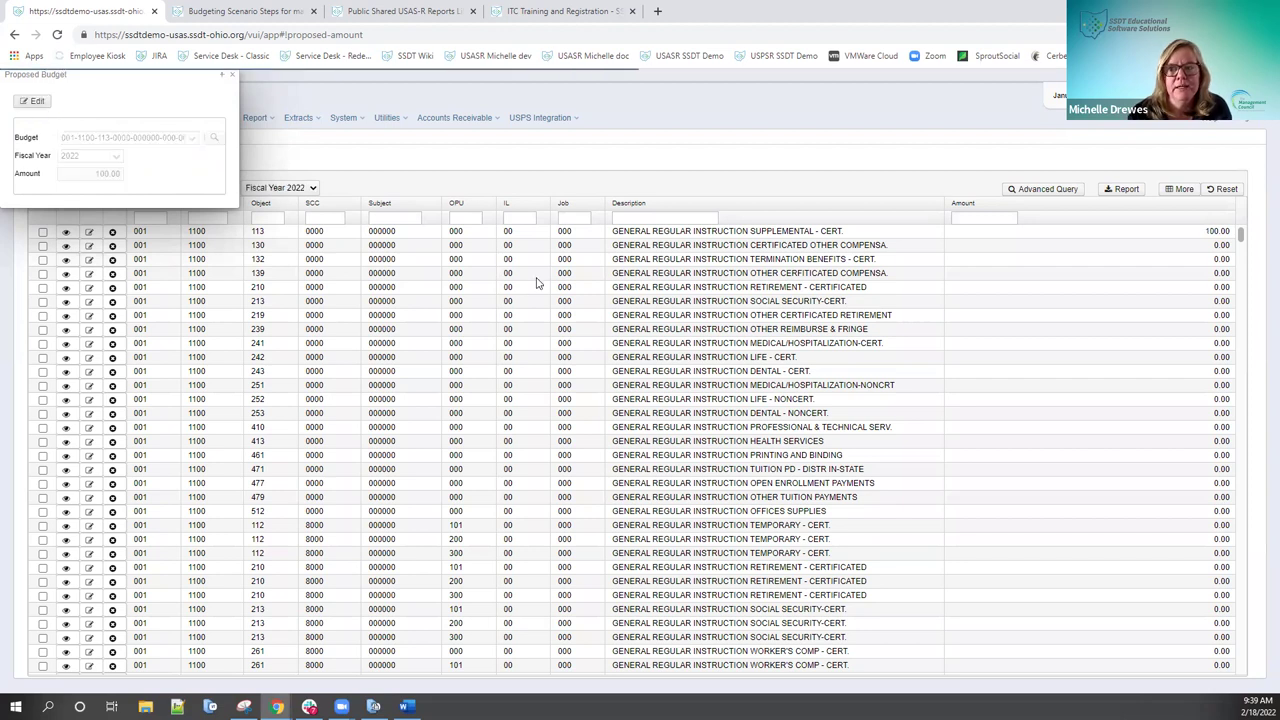
left_click(228, 76)
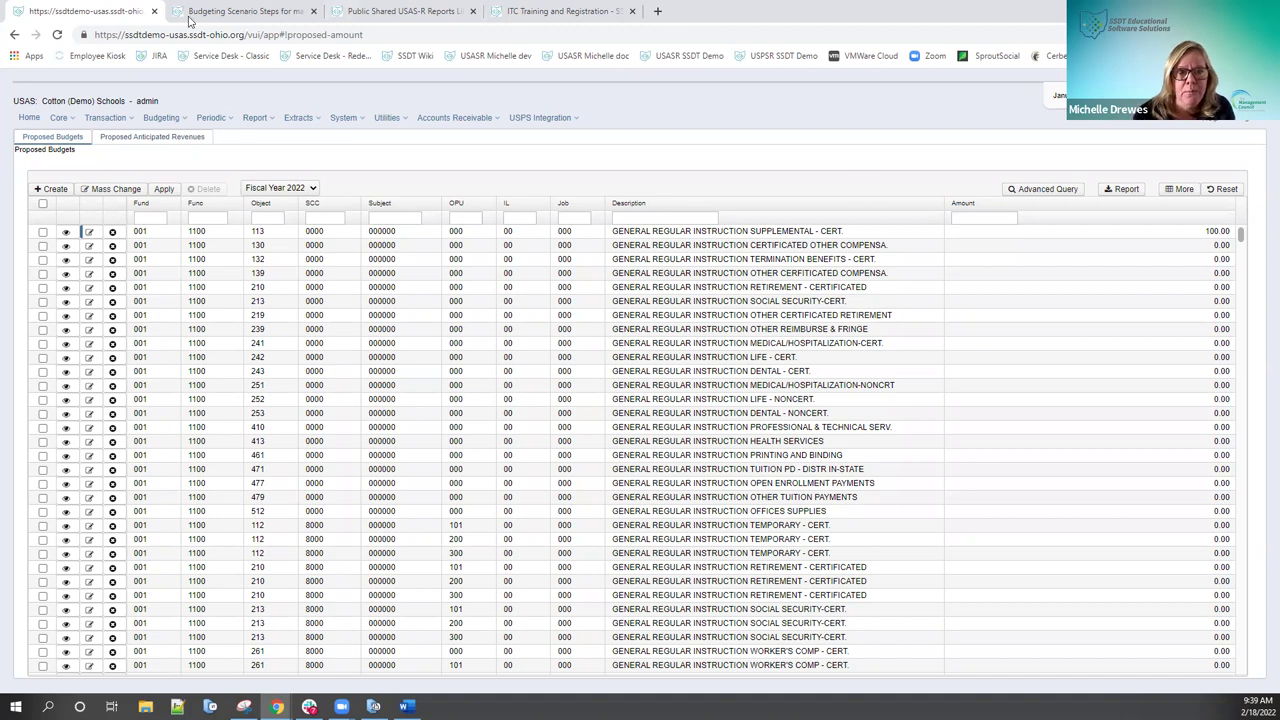
Step: Read the Budgeting Scenario Steps page down to the Applying Adjusted Amounts section
left_click(218, 12)
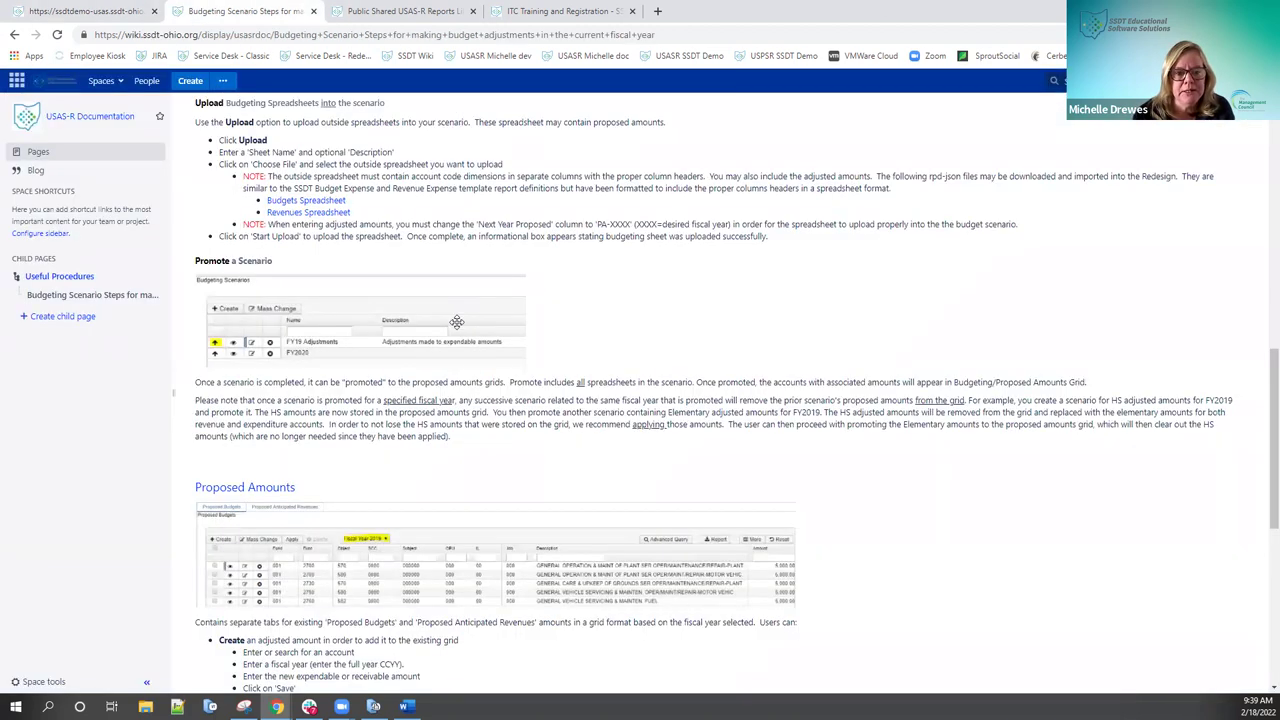
scroll(456, 321, "down", 2)
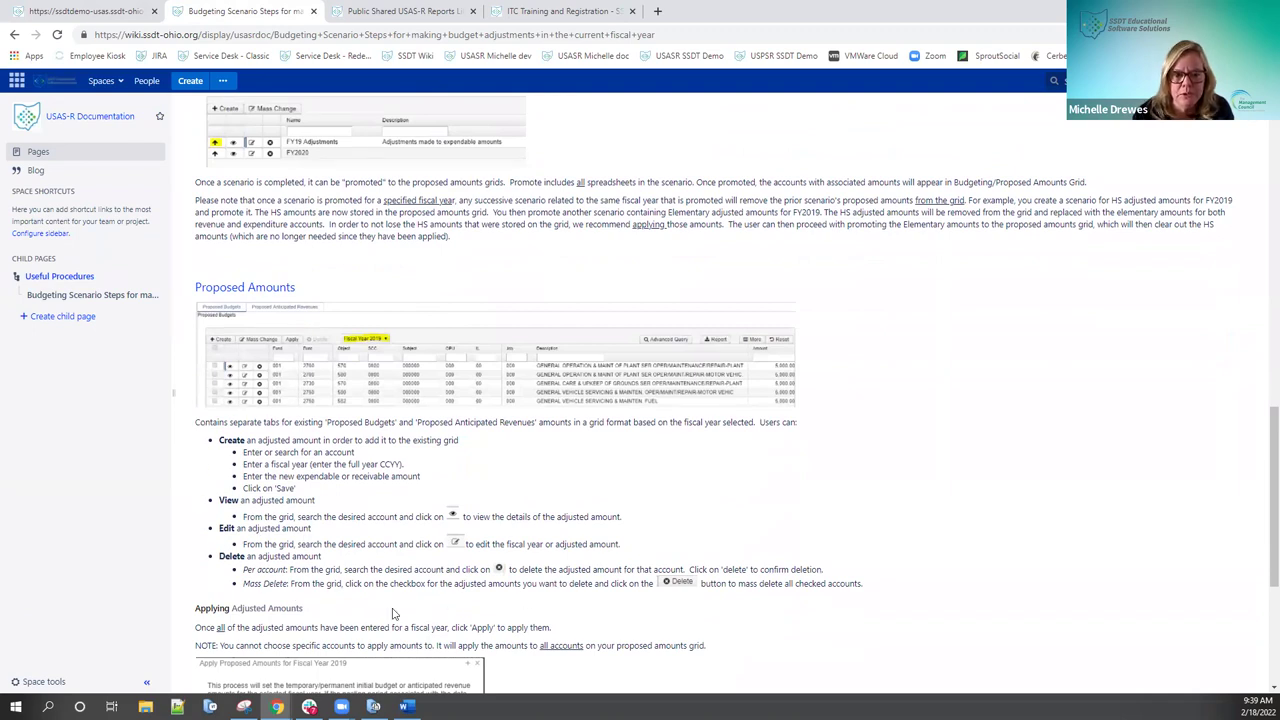
scroll(243, 438, "down", 3)
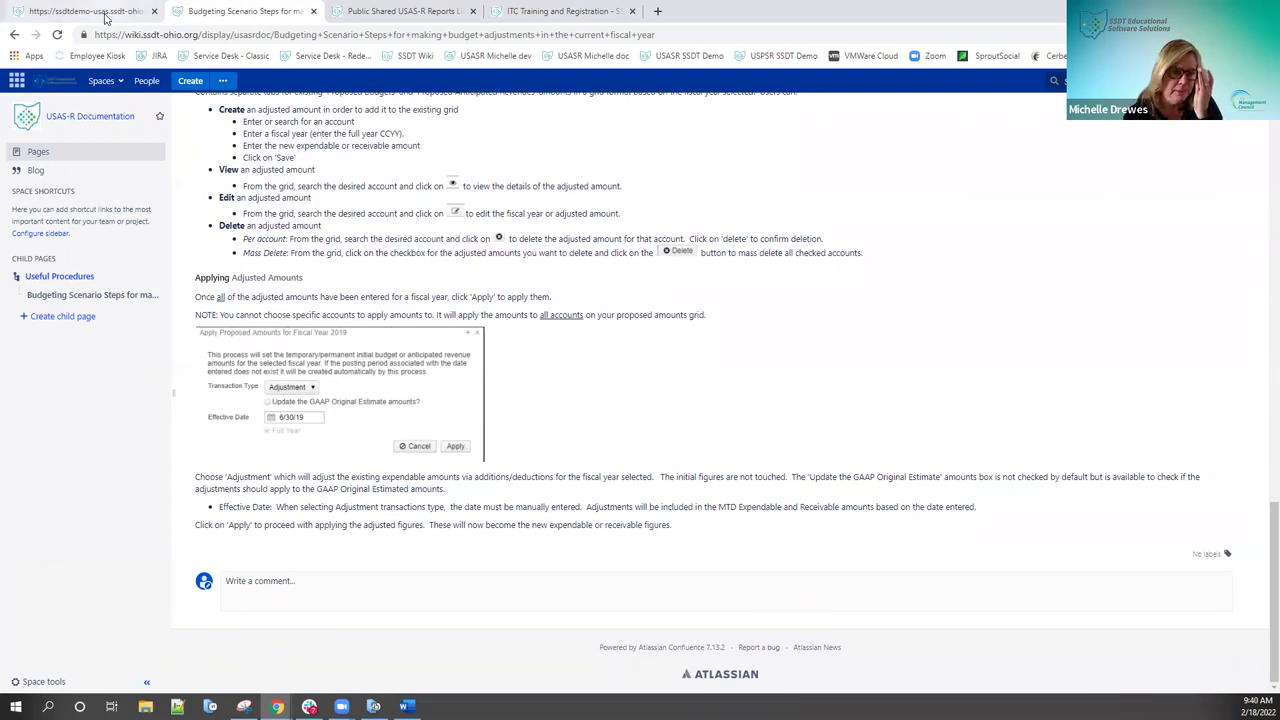
Step: Return to Proposed Budgets and open Apply Proposed Amounts for Fiscal Year 2022
left_click(85, 11)
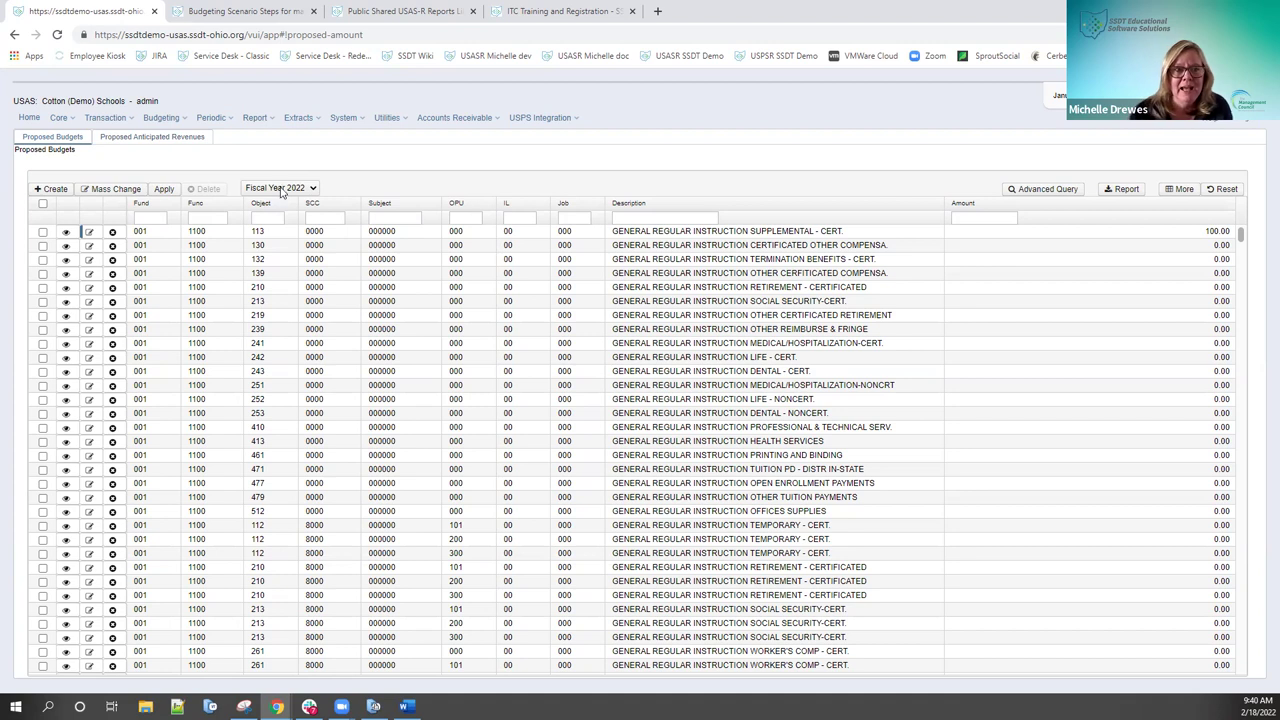
left_click(164, 189)
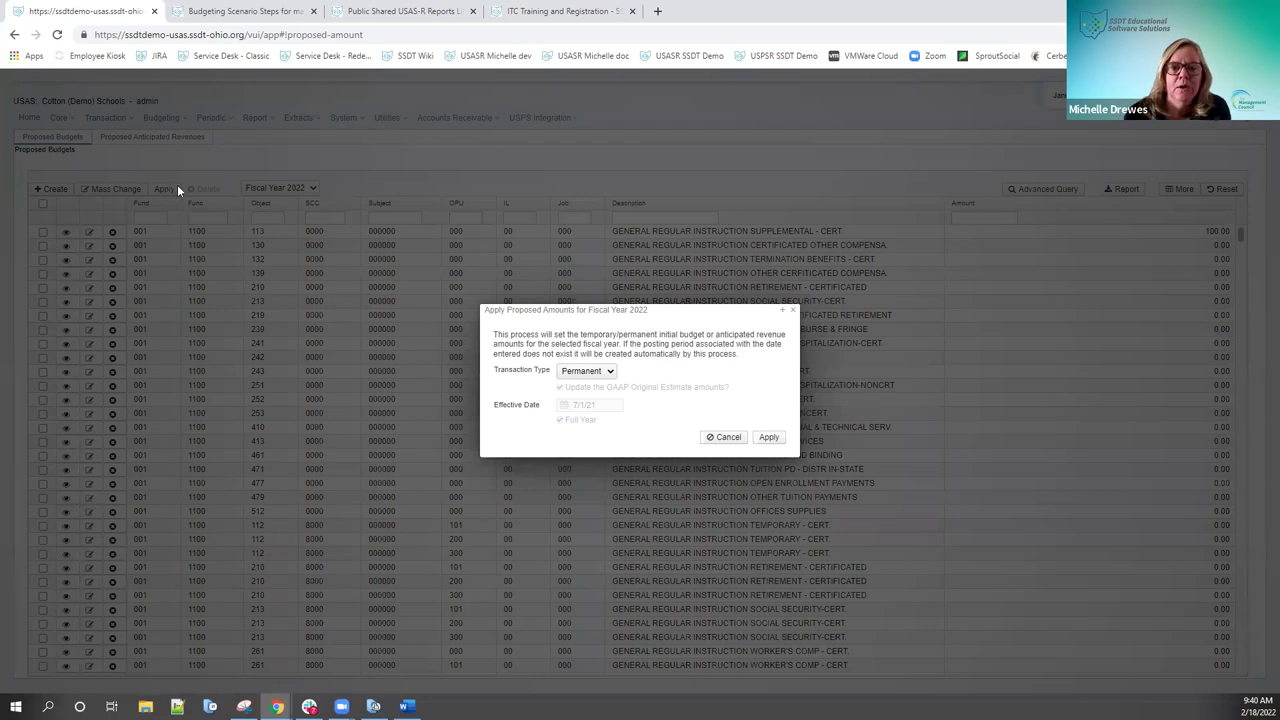
Step: Change the transaction type to Adjustment, leaving the effective date blank
left_click(607, 372)
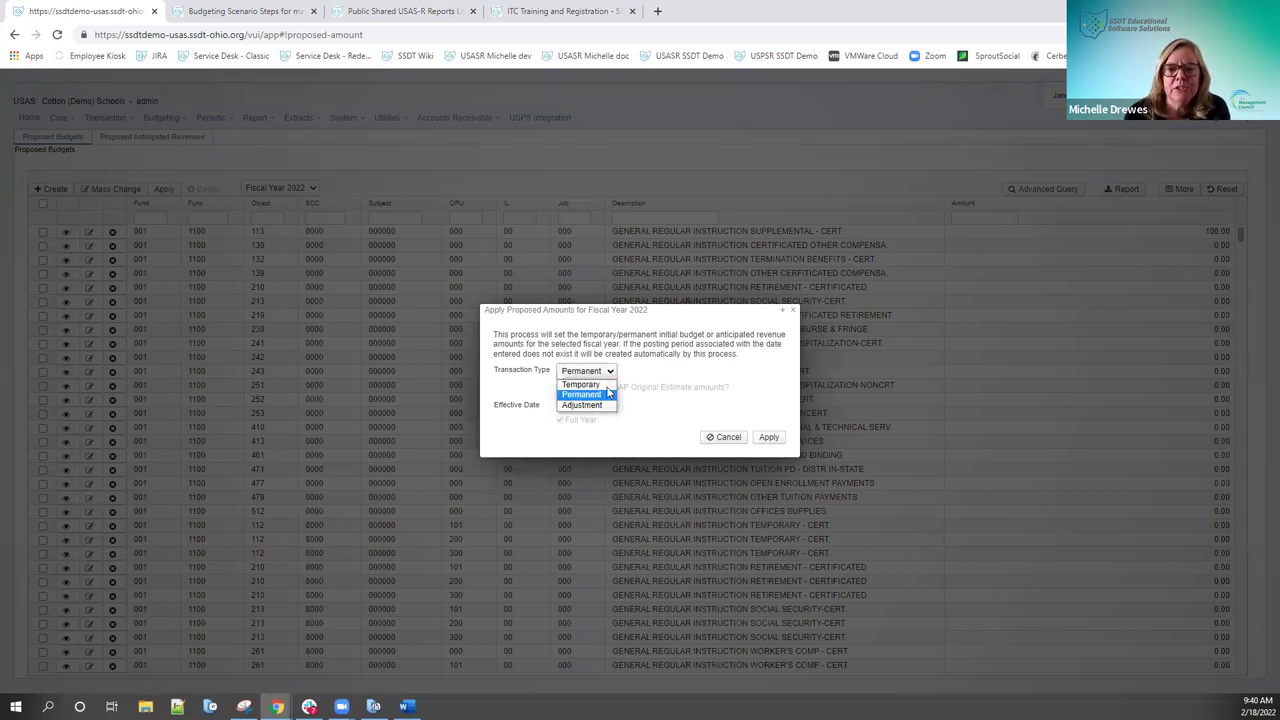
left_click(607, 404)
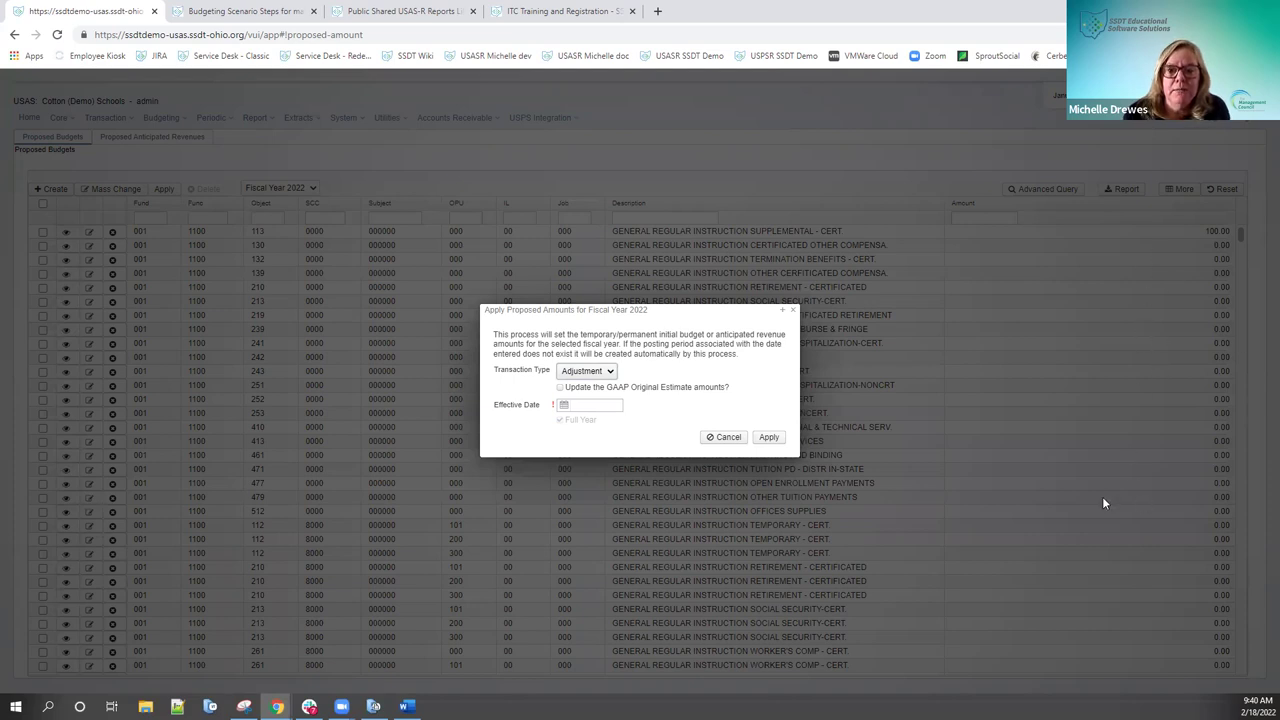
left_click(598, 372)
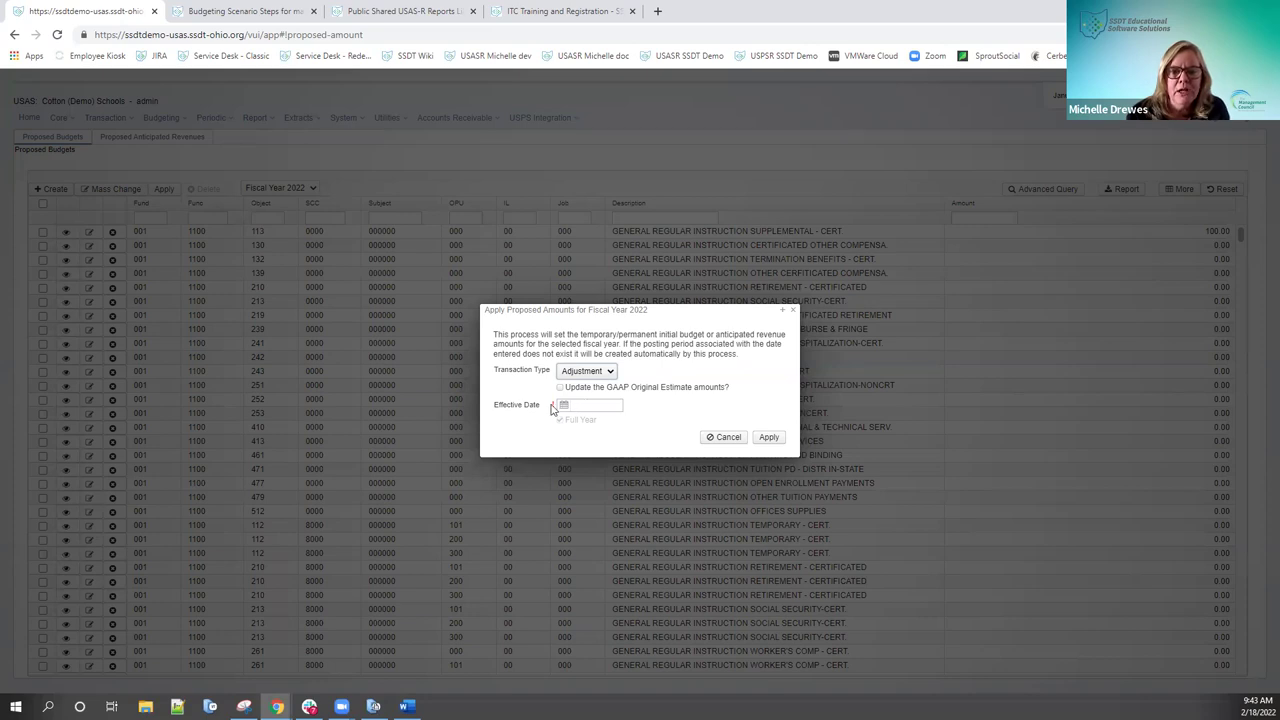
mouse_move(578, 402)
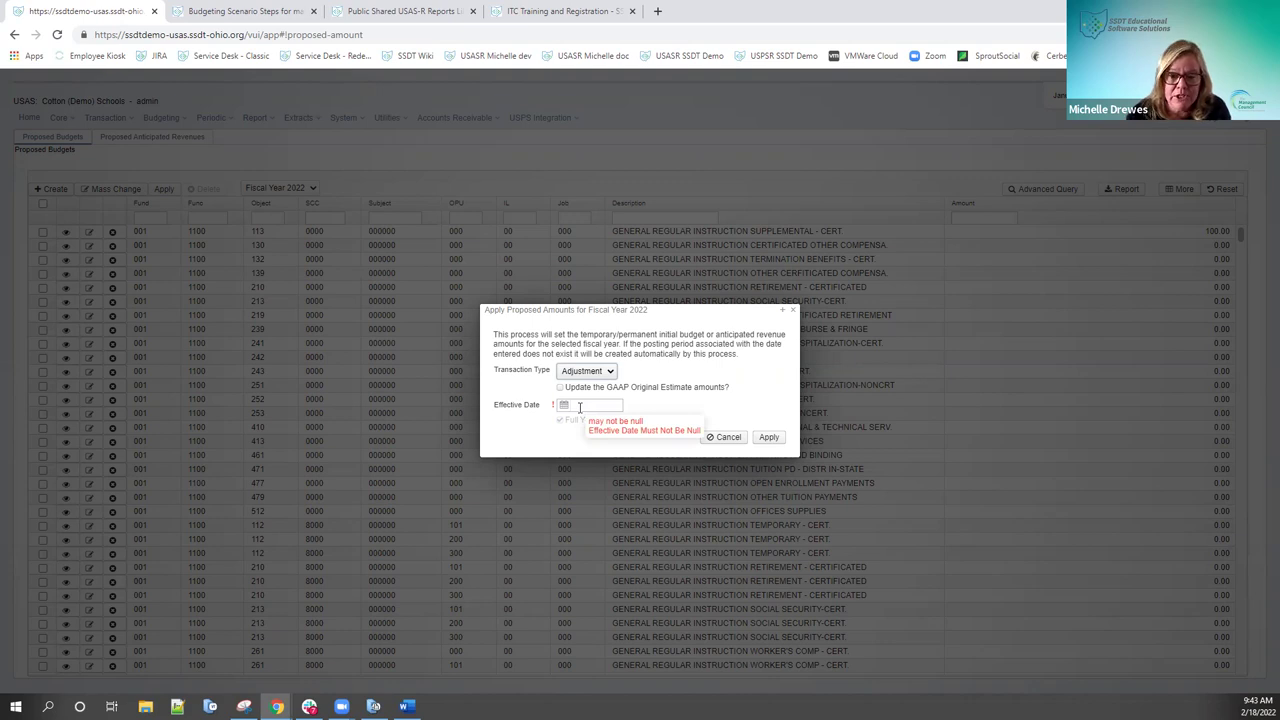
Step: Enter 07/01/2022 as the adjustment's effective date
left_click(579, 407)
type("07/01/2022")
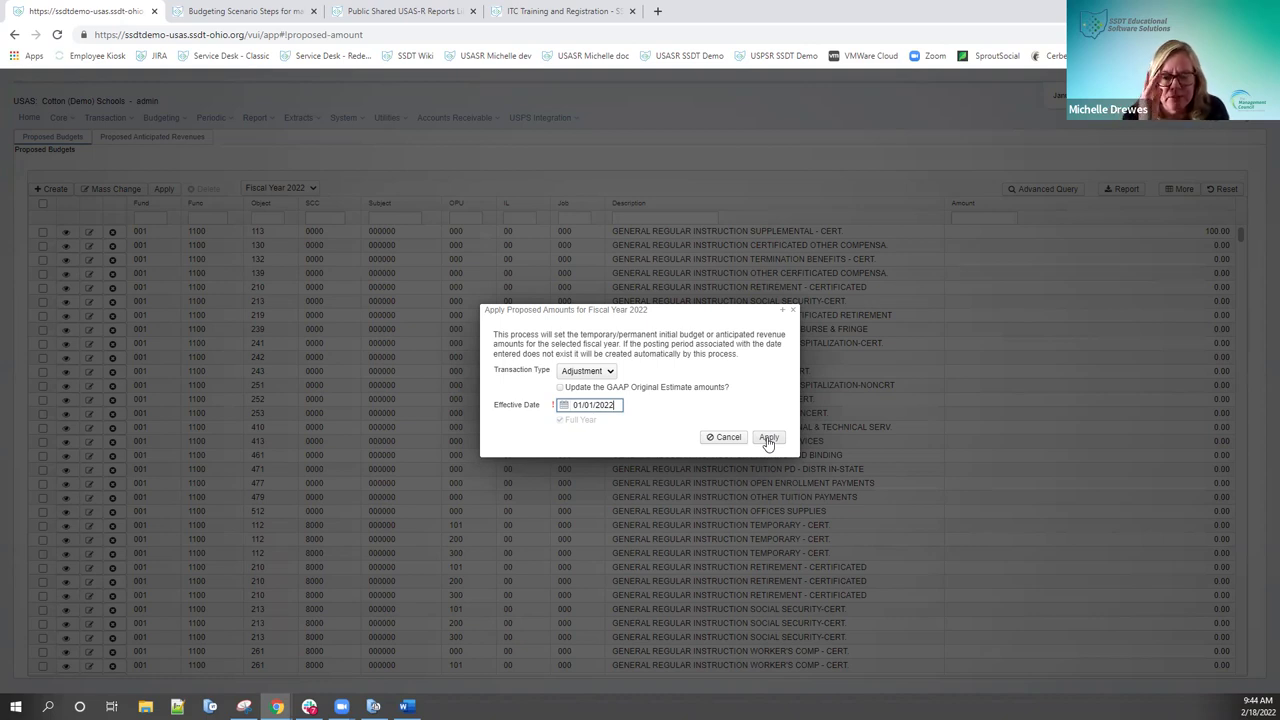
Step: Apply the proposed amounts as an adjustment, then bring up the Budgeting Scenario Steps documentation
left_click(768, 440)
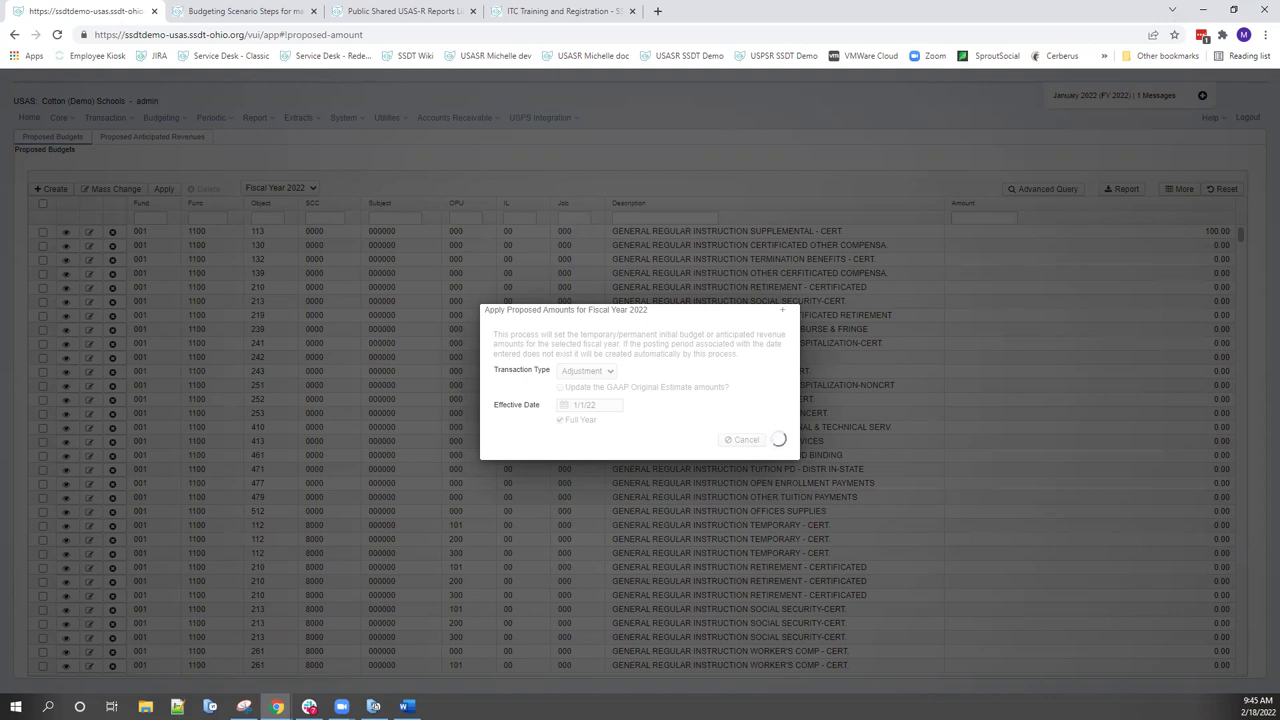
left_click(309, 706)
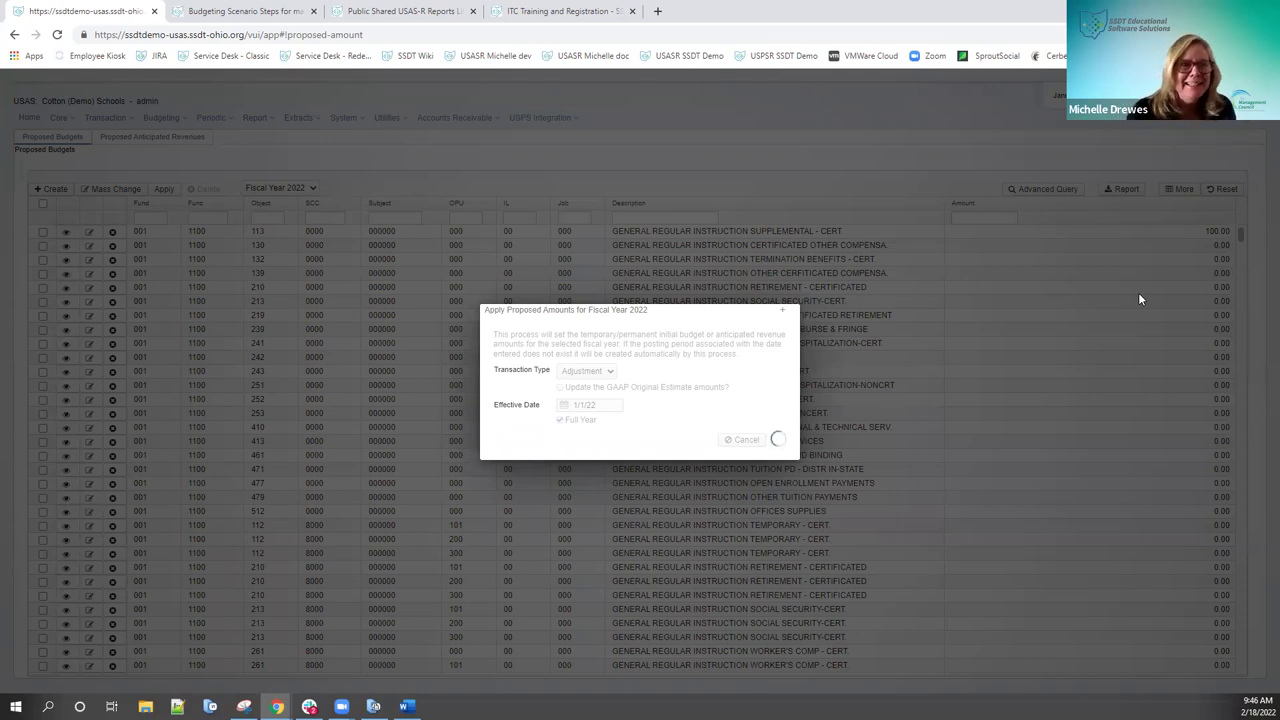
left_click(285, 12)
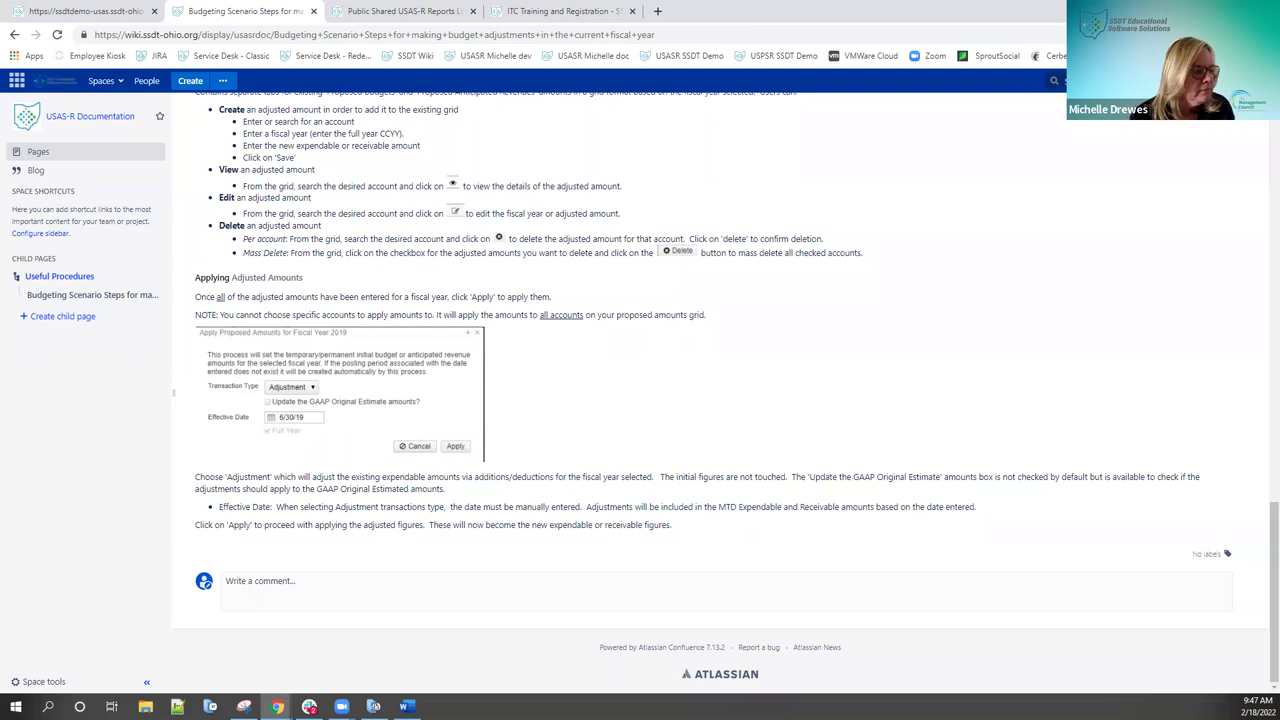
Step: Read the wiki page down to Applying Adjusted Amounts, then return to the USAS dialog
scroll(907, 522, "up", 5)
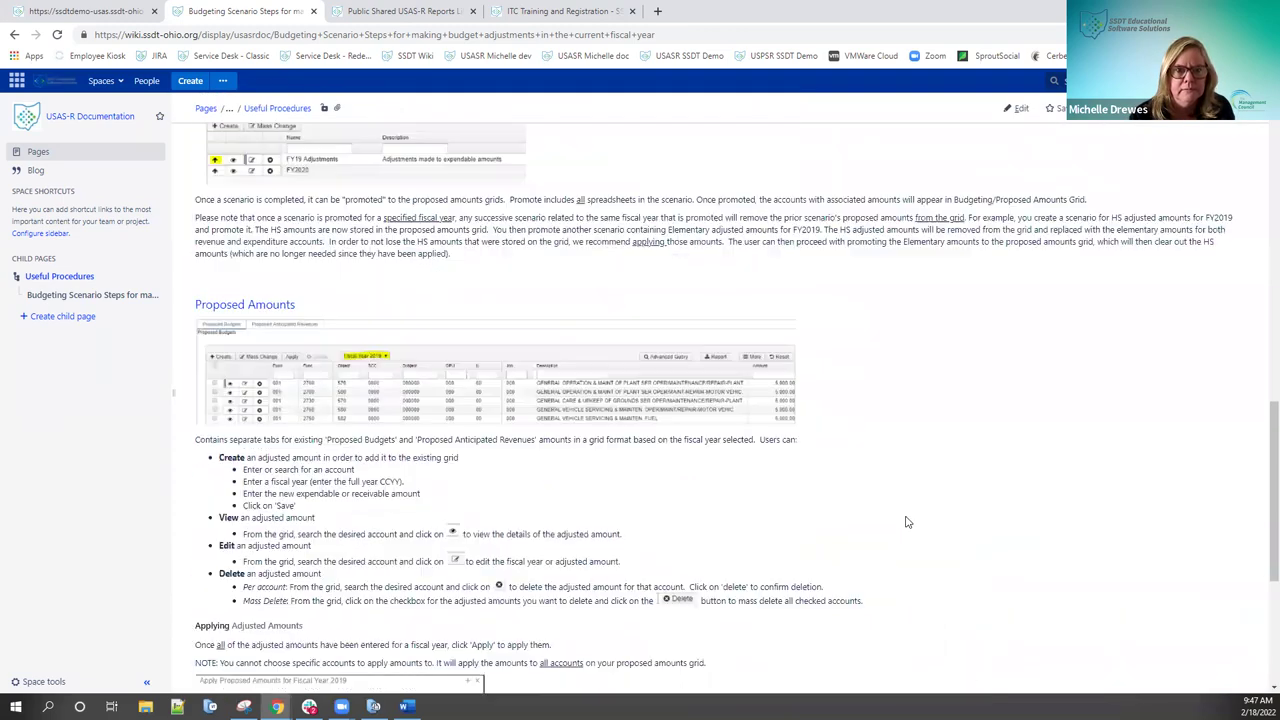
scroll(907, 522, "up", 15)
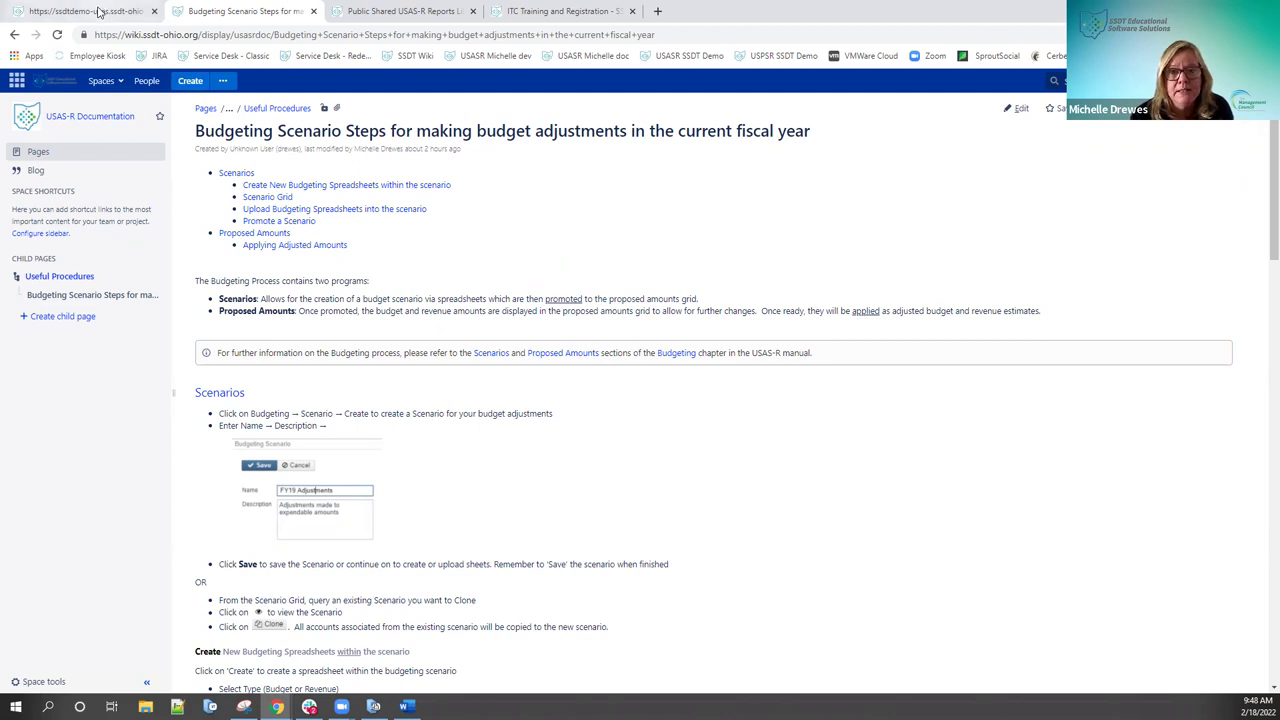
scroll(481, 256, "down", 5)
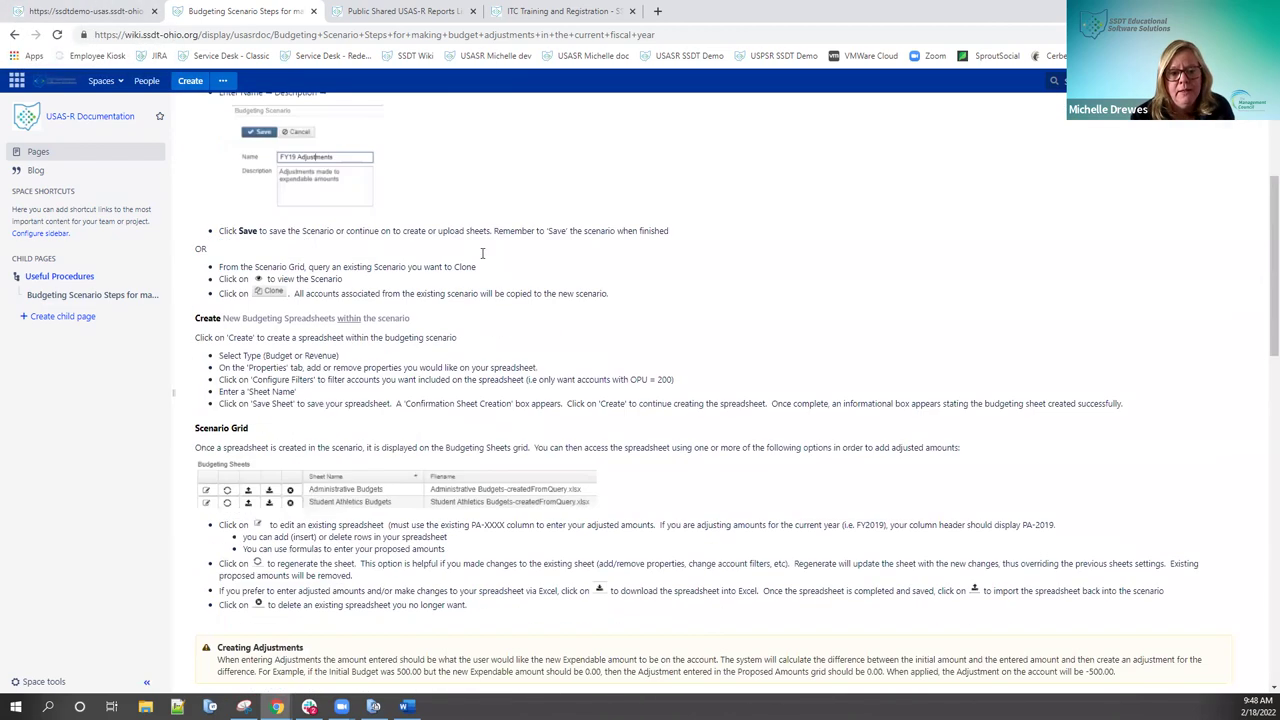
scroll(481, 253, "down", 5)
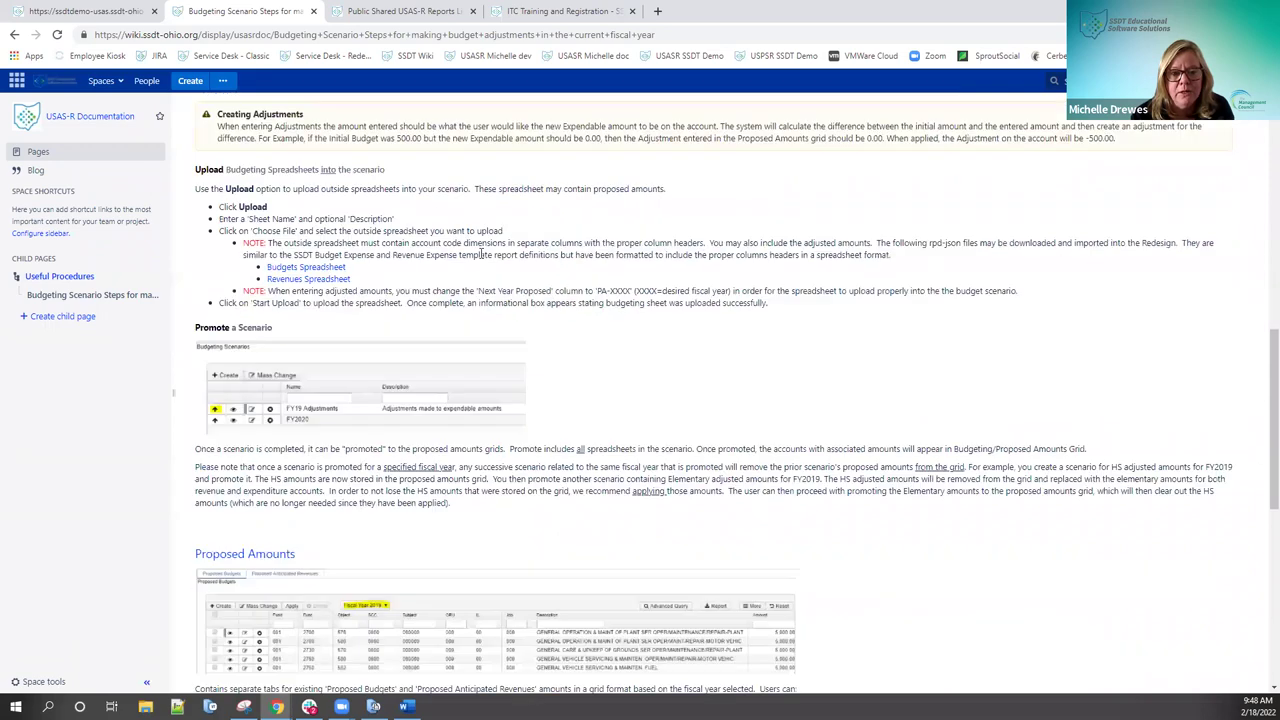
scroll(481, 253, "down", 6)
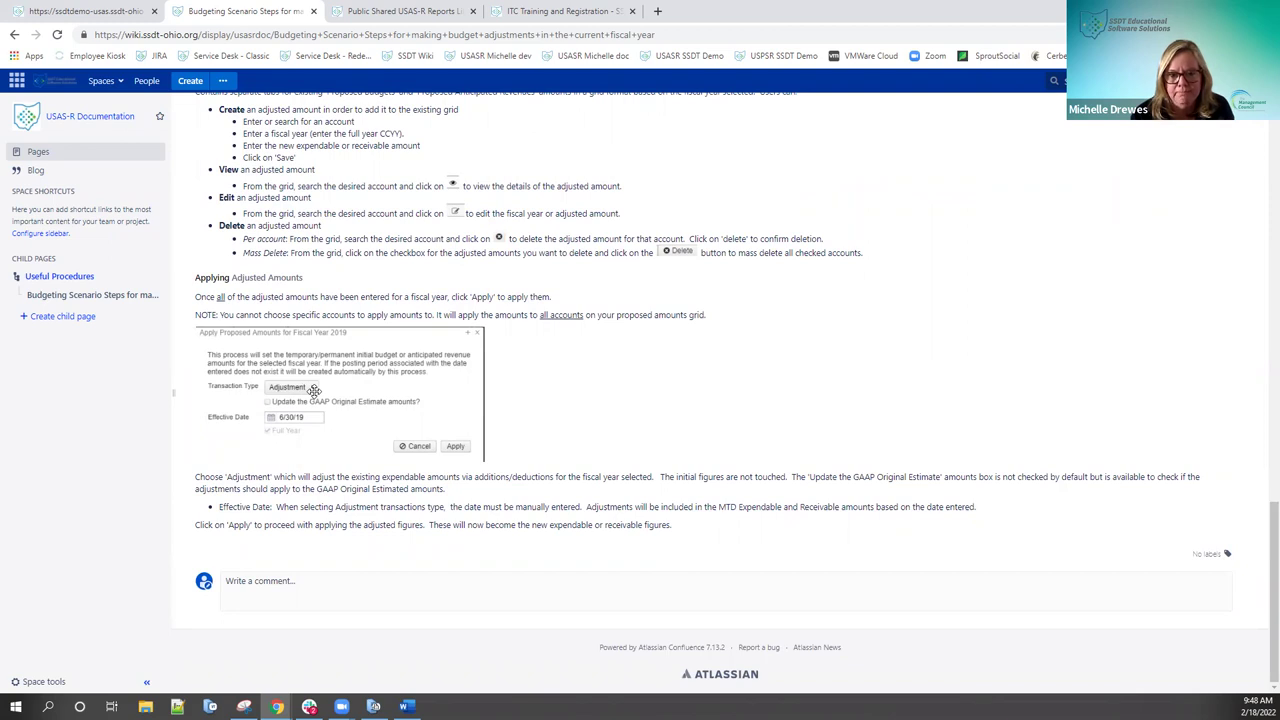
left_click(112, 14)
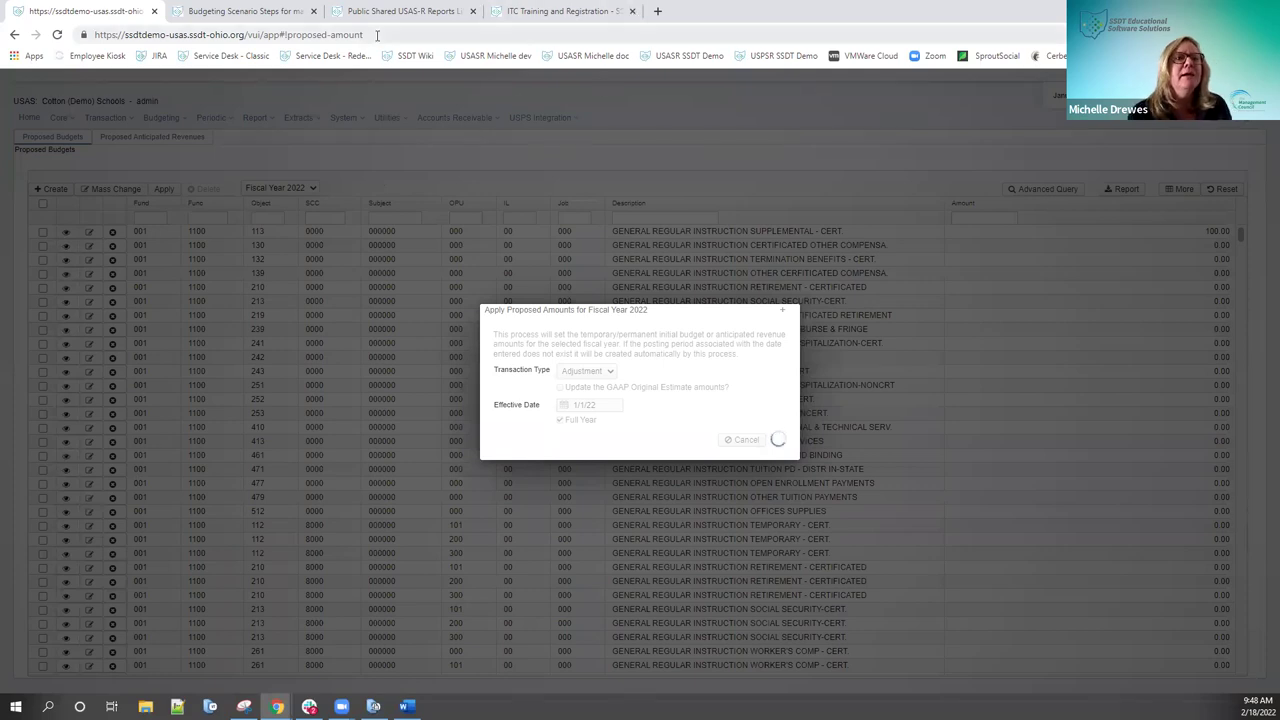
Step: Load the USAS site root in a new tab, then go back to the wiki tab
left_click(474, 37)
key("ctrl+c")
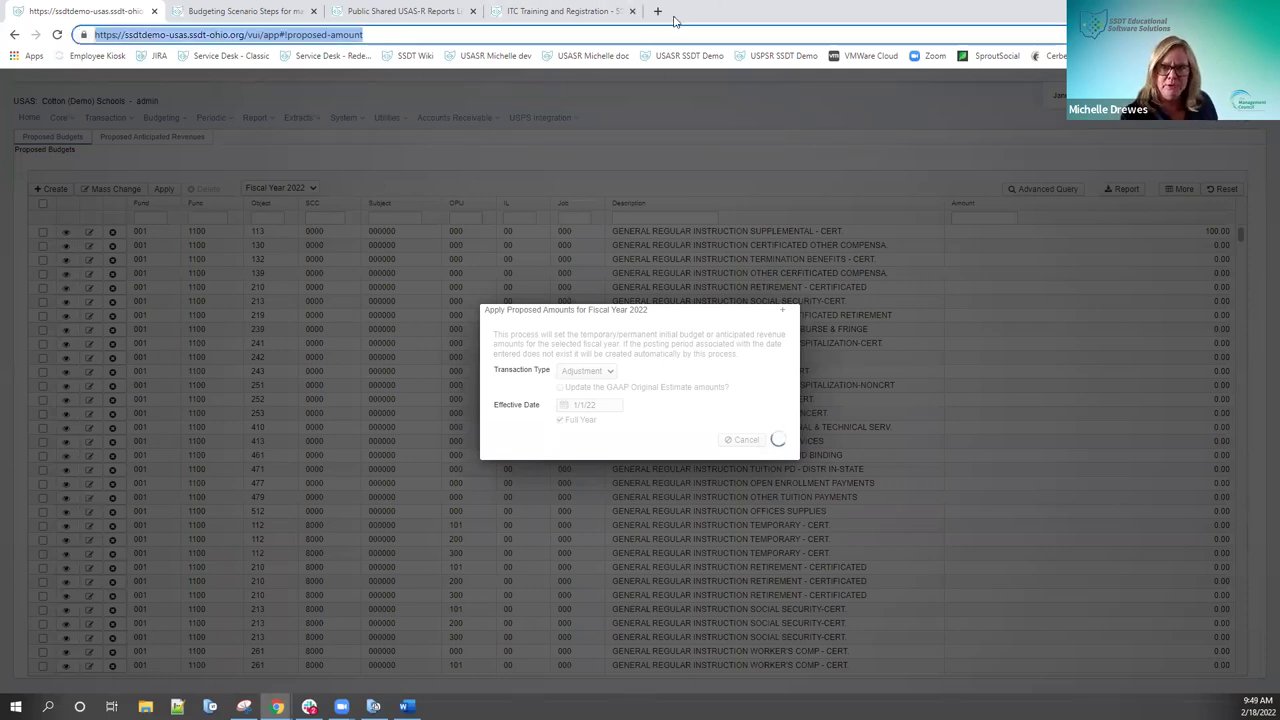
left_click(658, 12)
key("ctrl+v")
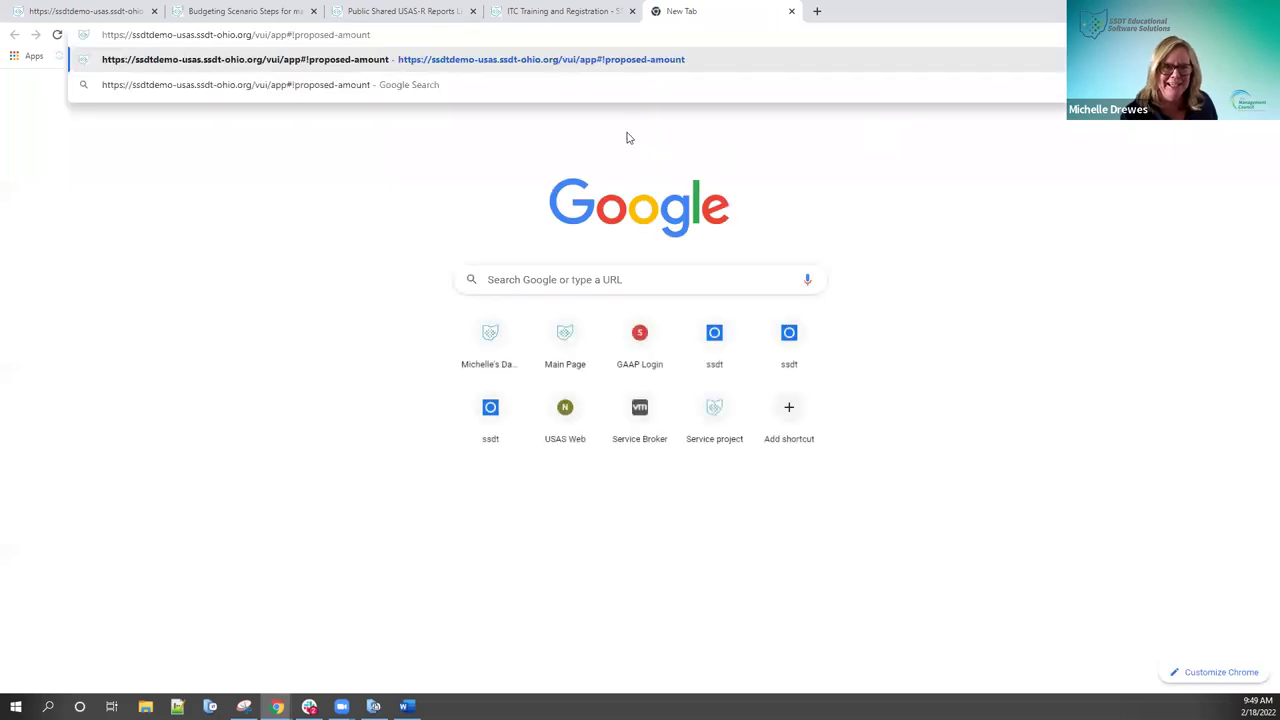
key("BackSpace")
key("BackSpace")
key("BackSpace")
key("BackSpace")
key("BackSpace")
key("BackSpace")
key("BackSpace")
key("BackSpace")
key("BackSpace")
key("BackSpace")
key("BackSpace")
key("BackSpace")
key("BackSpace")
key("BackSpace")
key("BackSpace")
key("BackSpace")
key("BackSpace")
key("BackSpace")
key("BackSpace")
key("BackSpace")
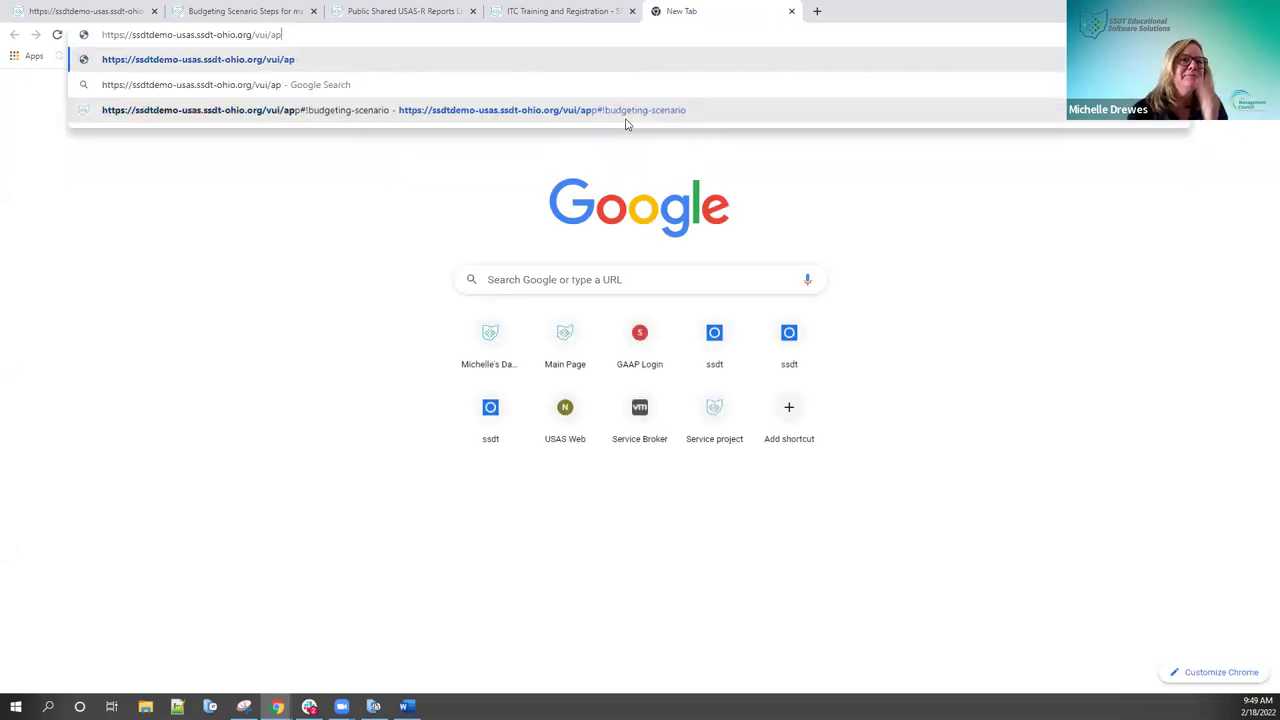
key("BackSpace")
key("BackSpace")
key("BackSpace")
key("BackSpace")
key("Return")
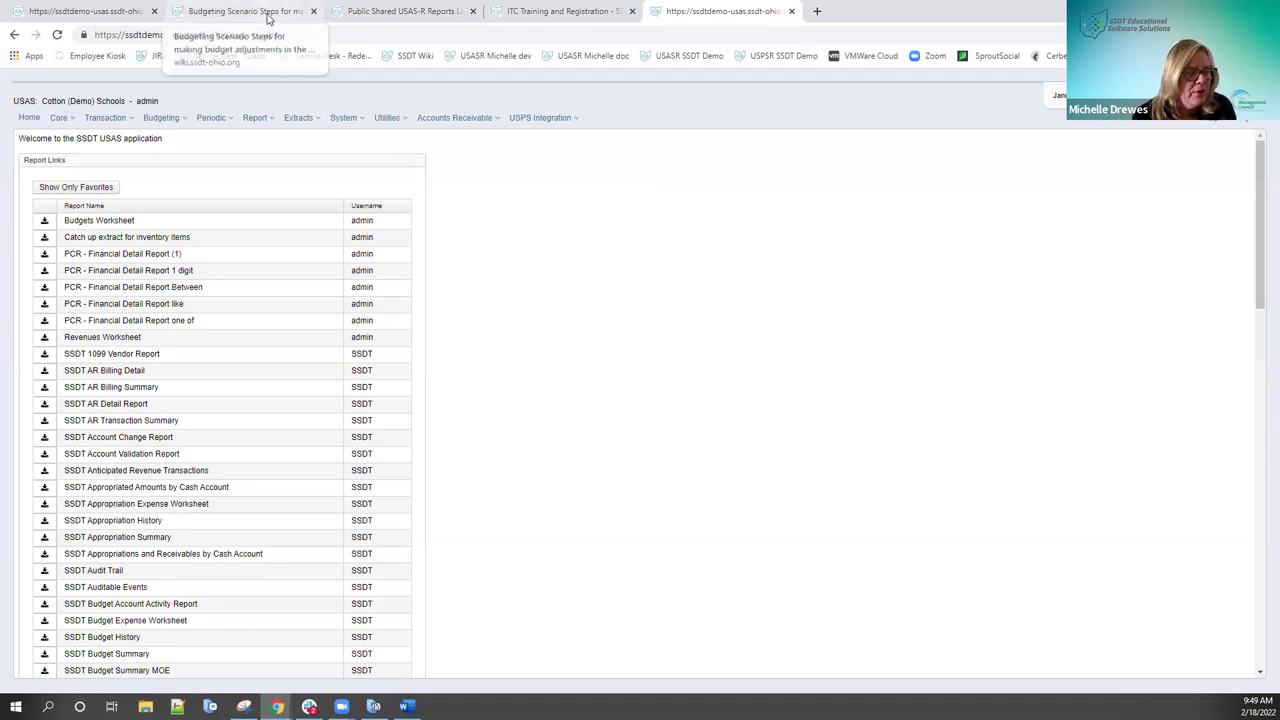
left_click(268, 18)
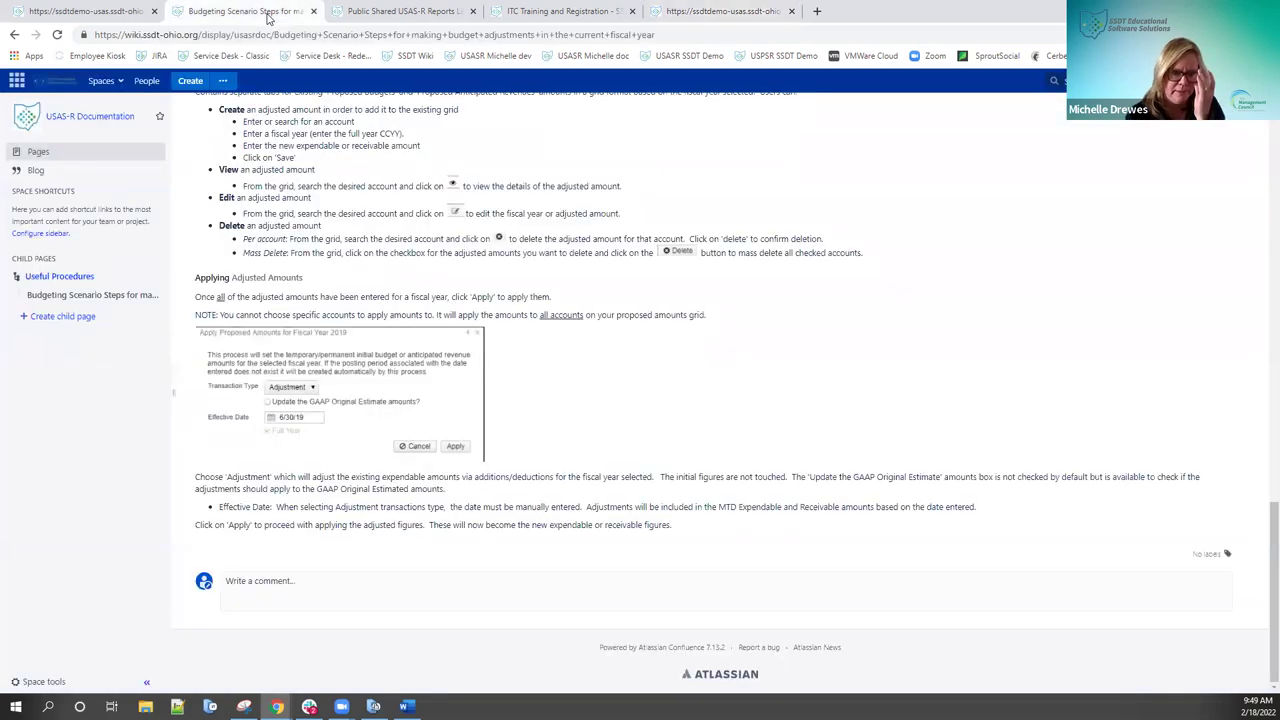
Step: Open the wiki's steps for next year's proposed amounts, then switch back to the USAS demo
left_click(14, 36)
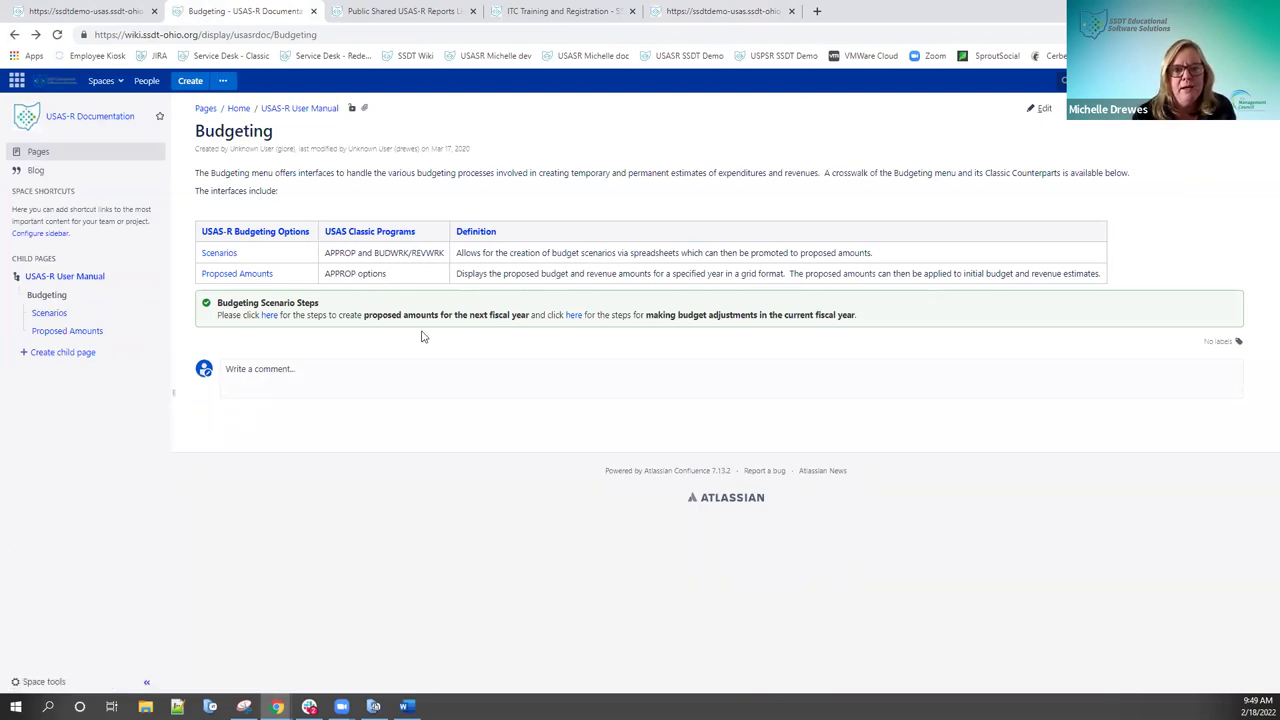
left_click(272, 318)
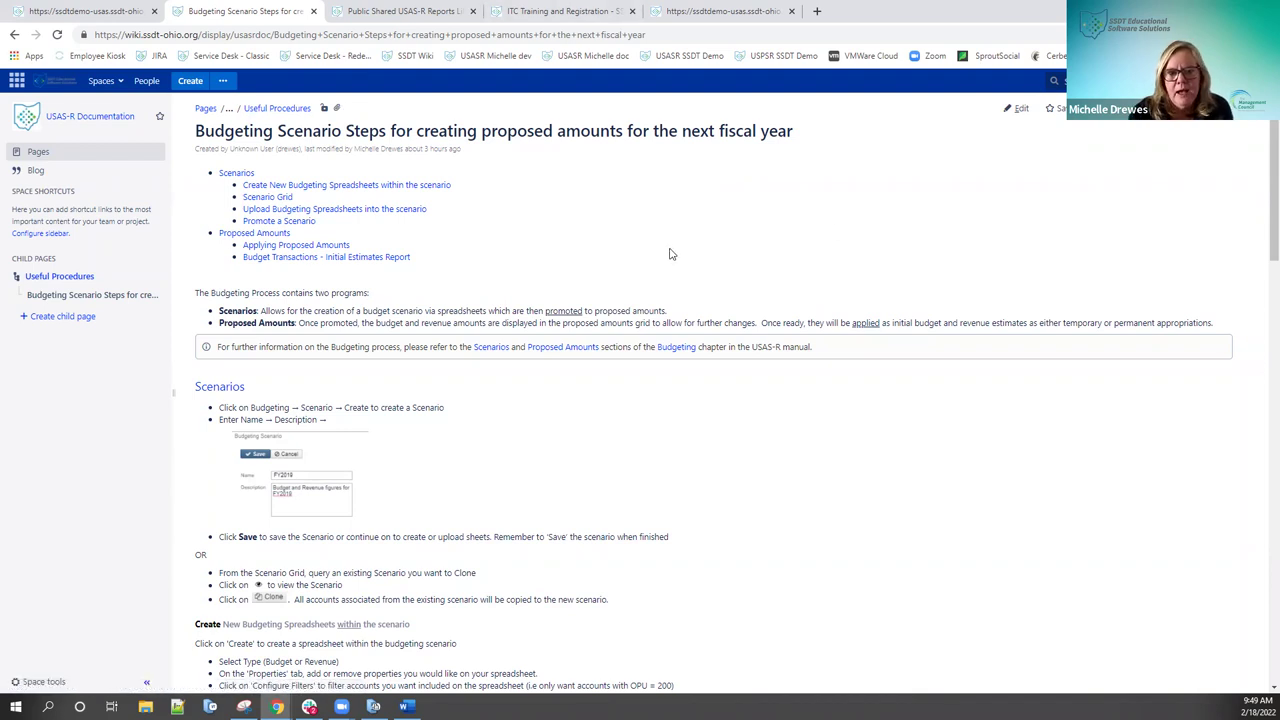
scroll(670, 254, "down", 2)
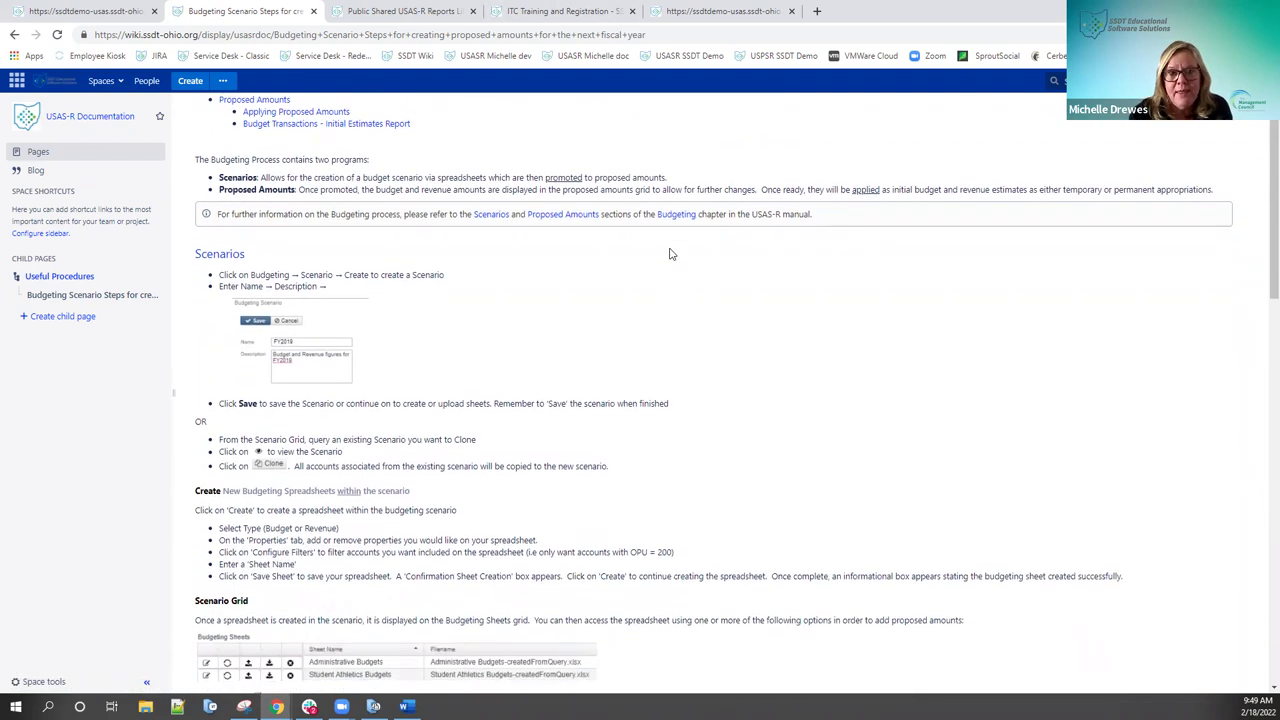
left_click(683, 16)
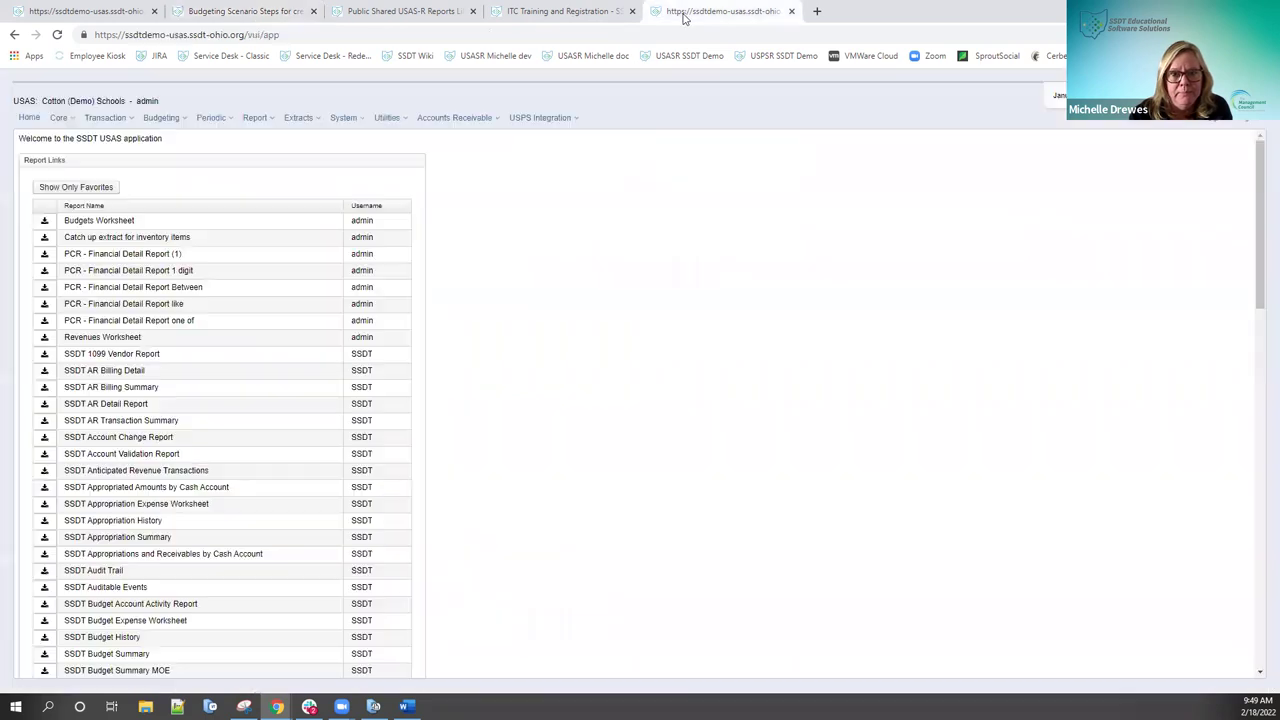
Step: From Budgeting > Scenarios, view the Budget 2022 scenario and clone it
left_click(172, 118)
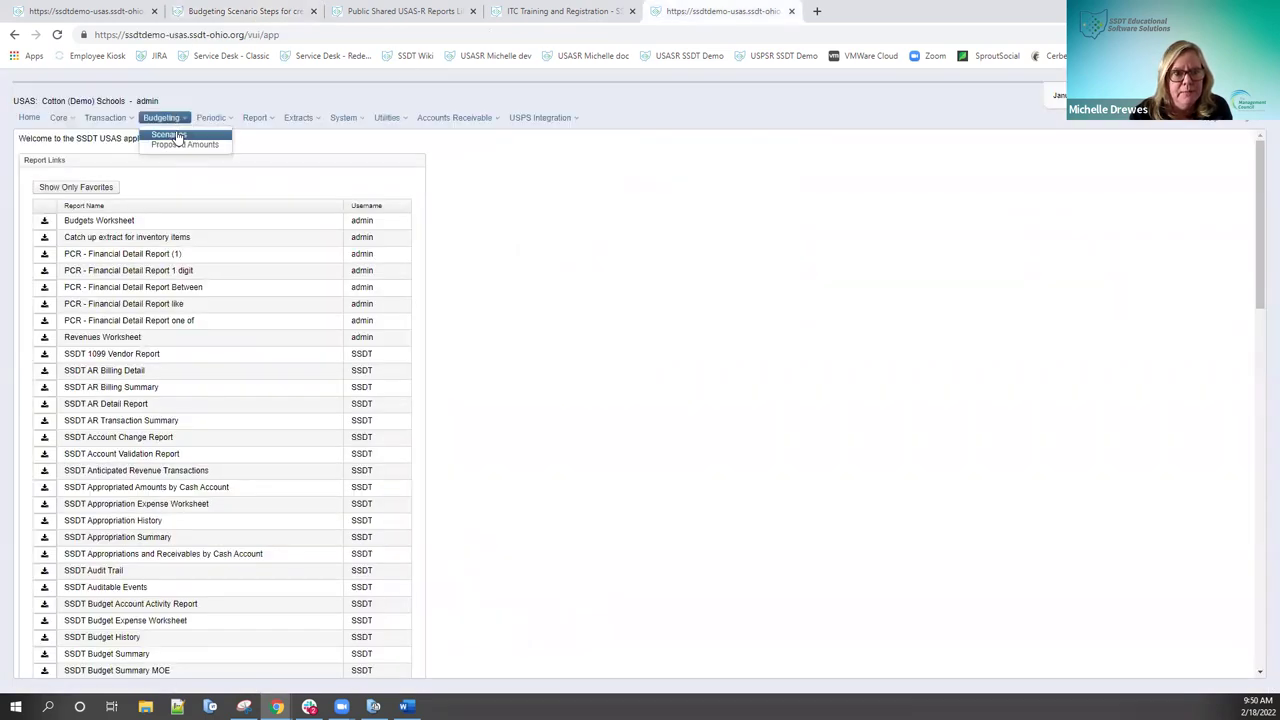
left_click(168, 135)
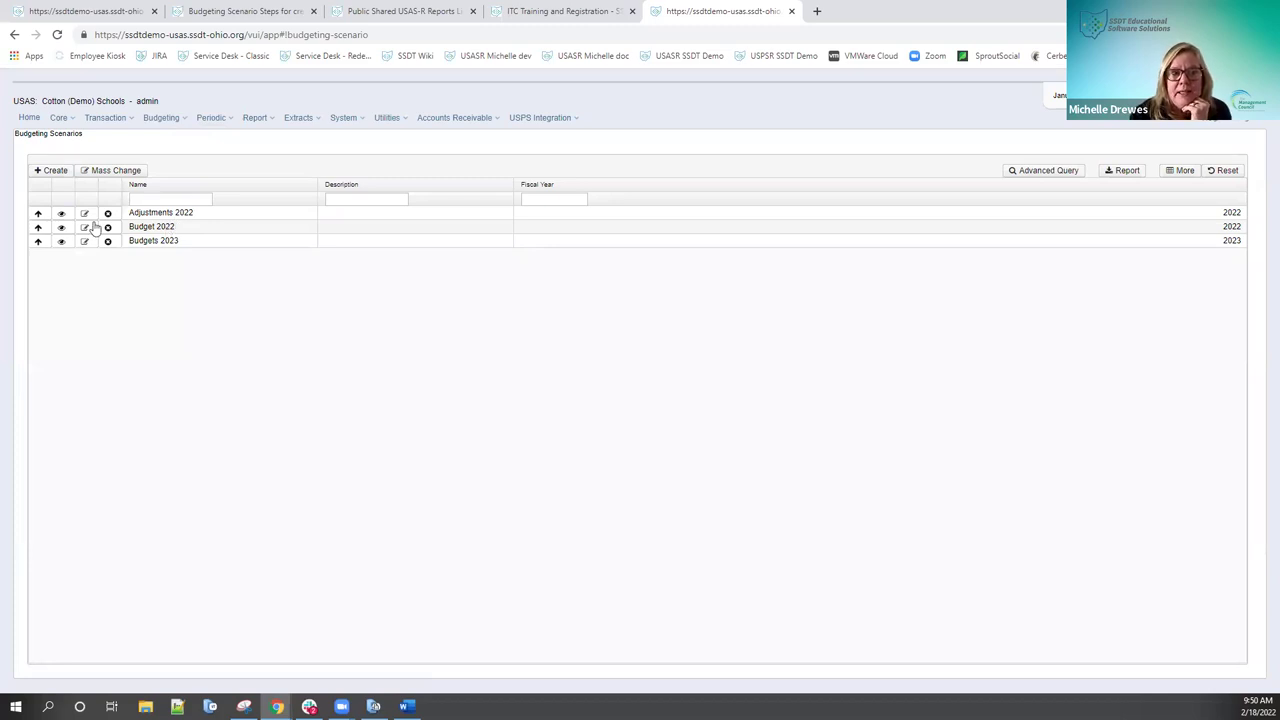
left_click(62, 228)
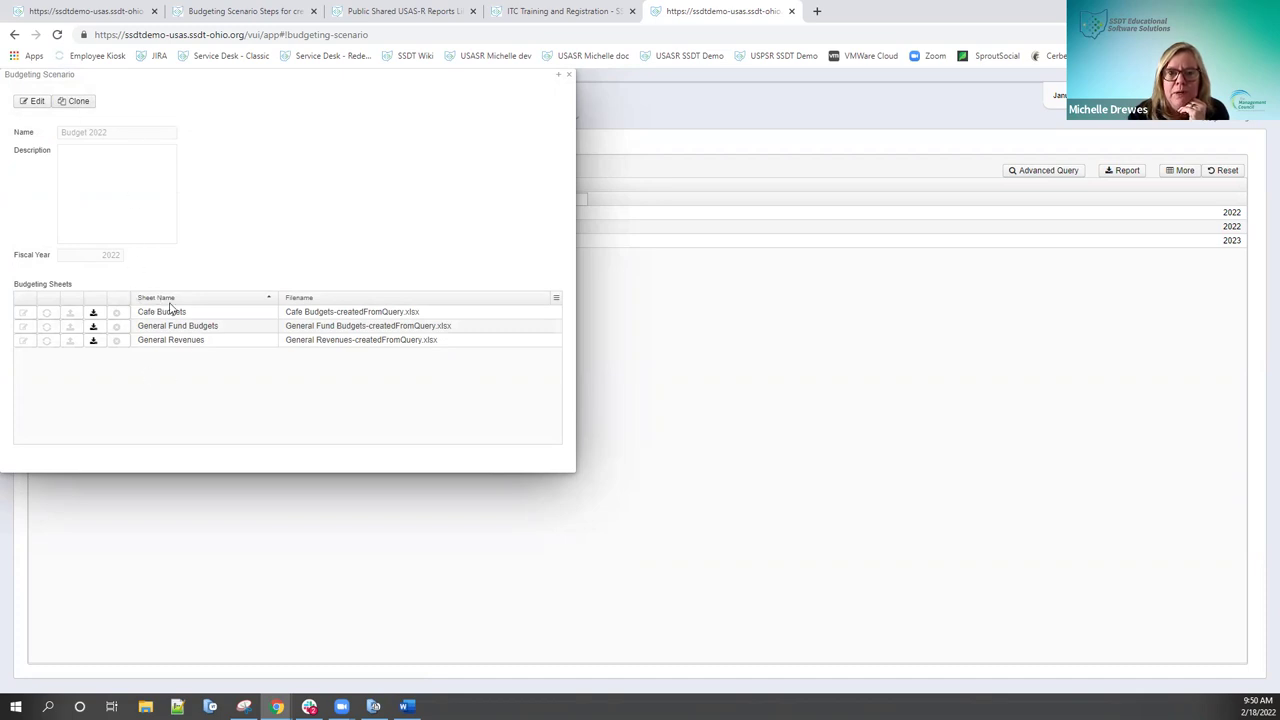
left_click(85, 103)
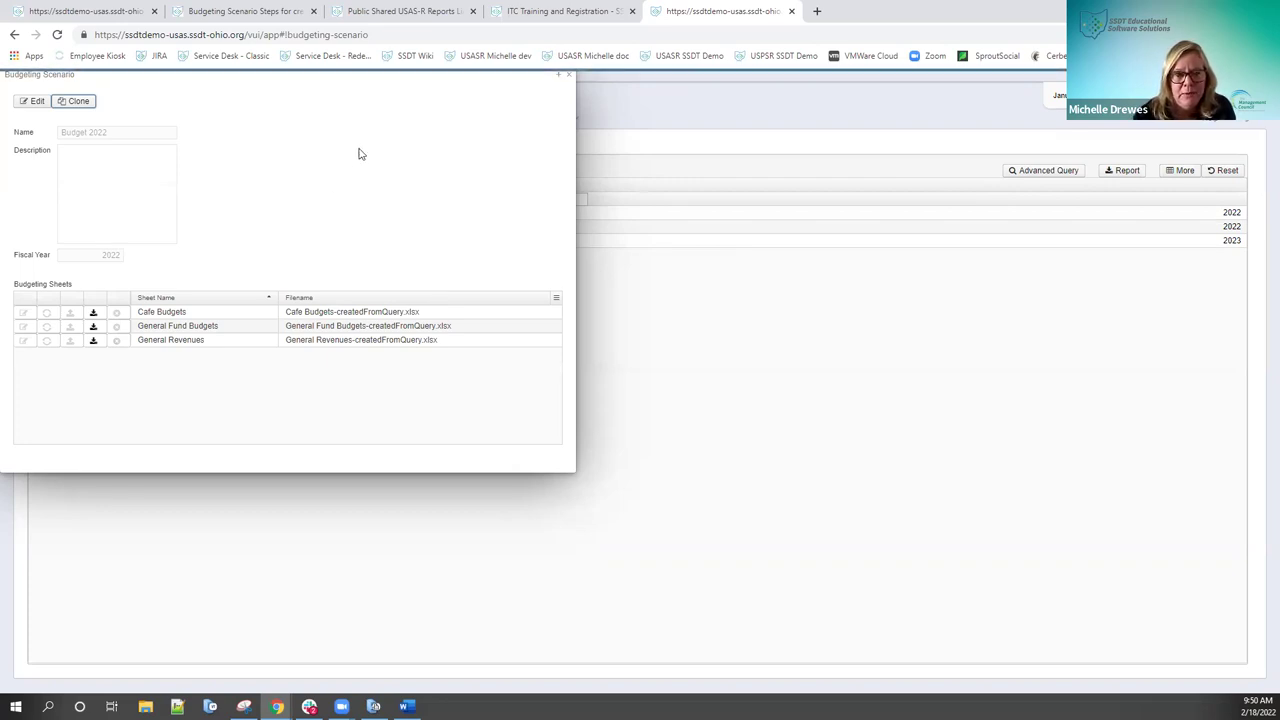
Step: Check the Proposed Amounts page, then return to the Budget 2022 scenario view
left_click(82, 12)
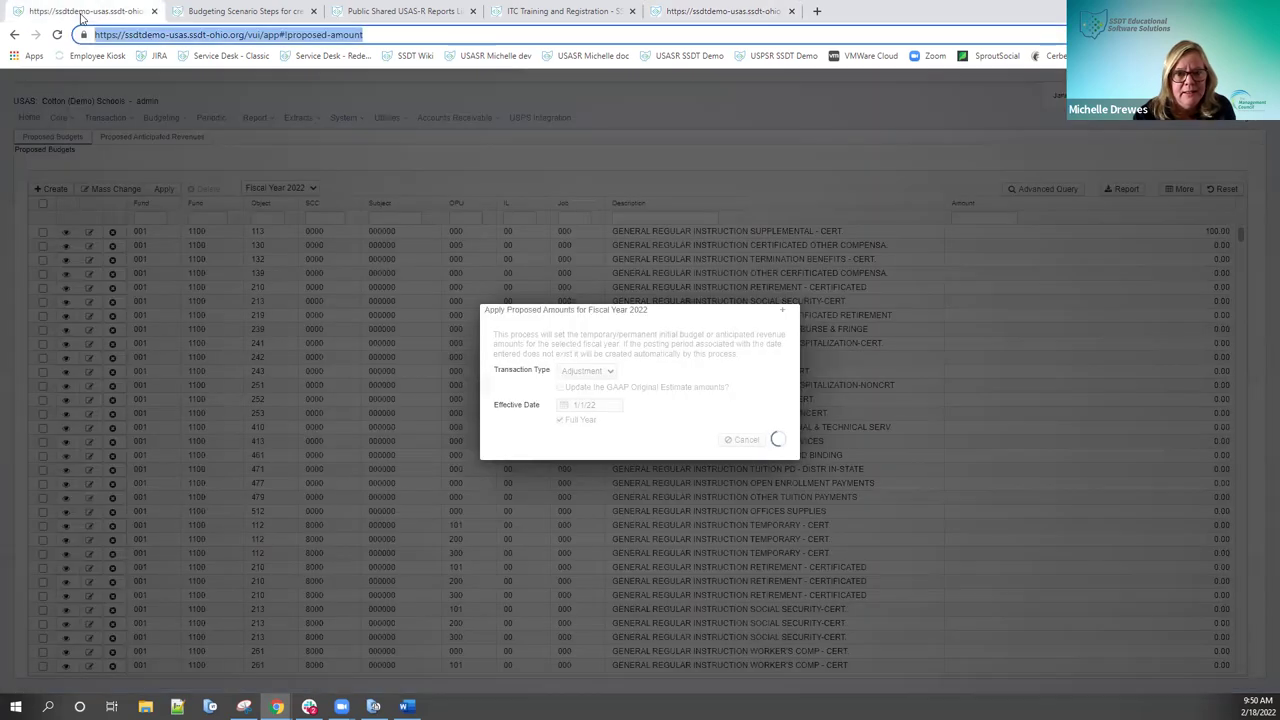
left_click(740, 12)
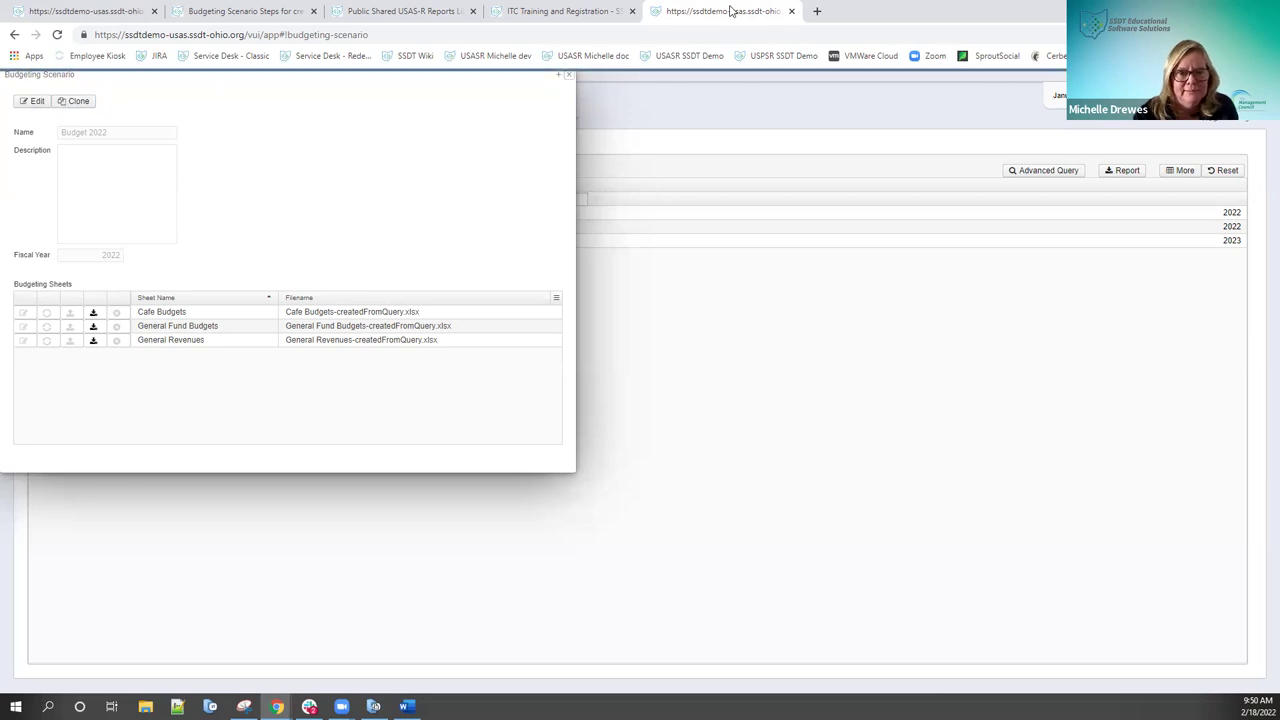
left_click(100, 12)
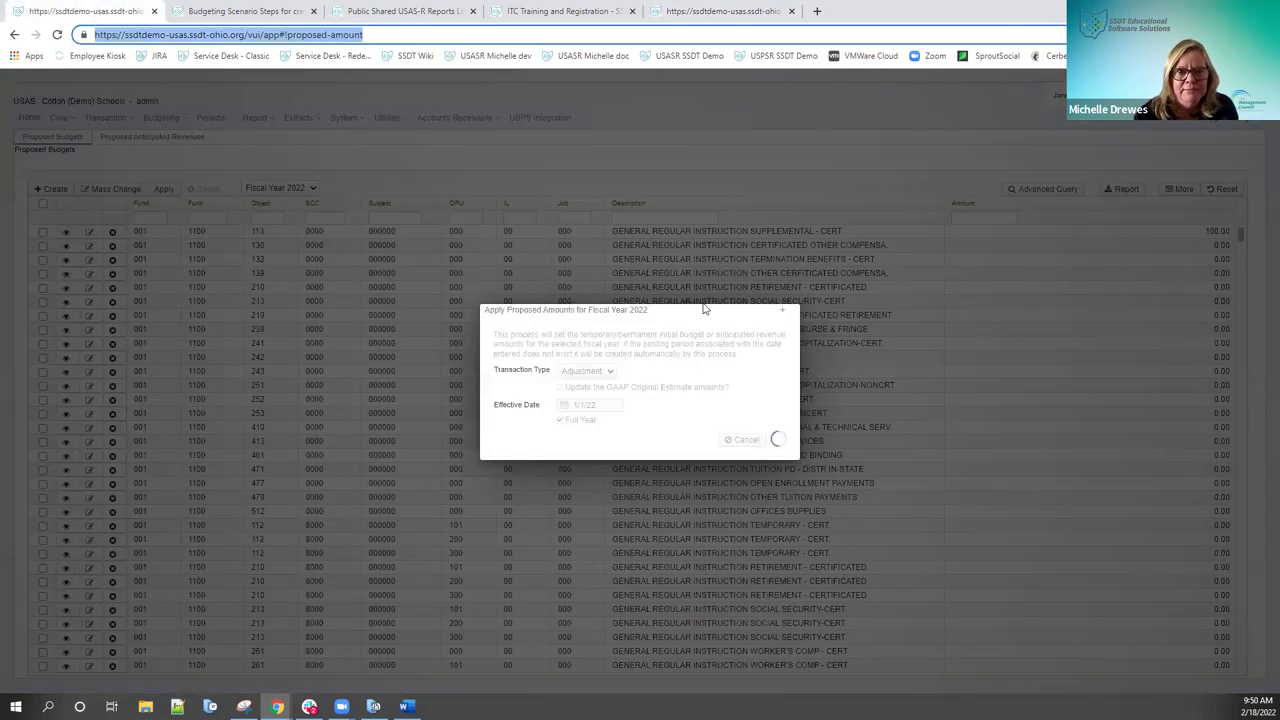
left_click(694, 12)
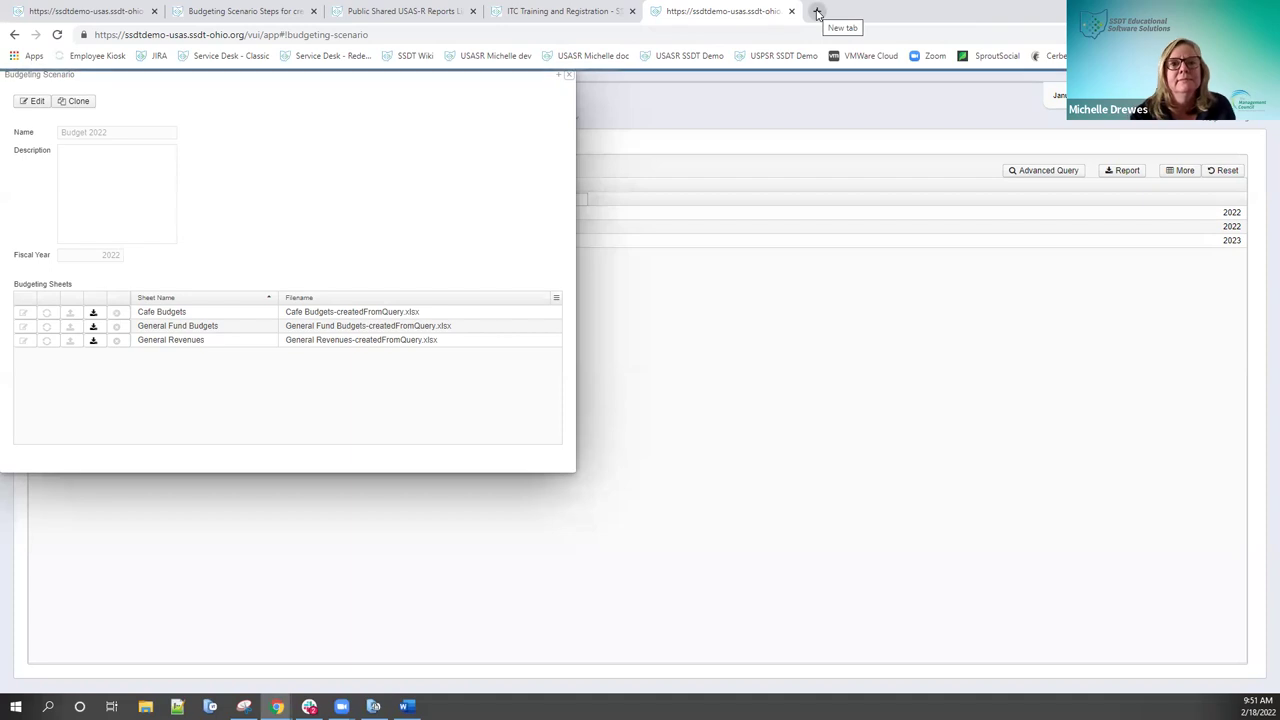
Step: Open the michelledoc USAS site in a new tab and enter the login username
left_click(817, 12)
left_click(593, 57)
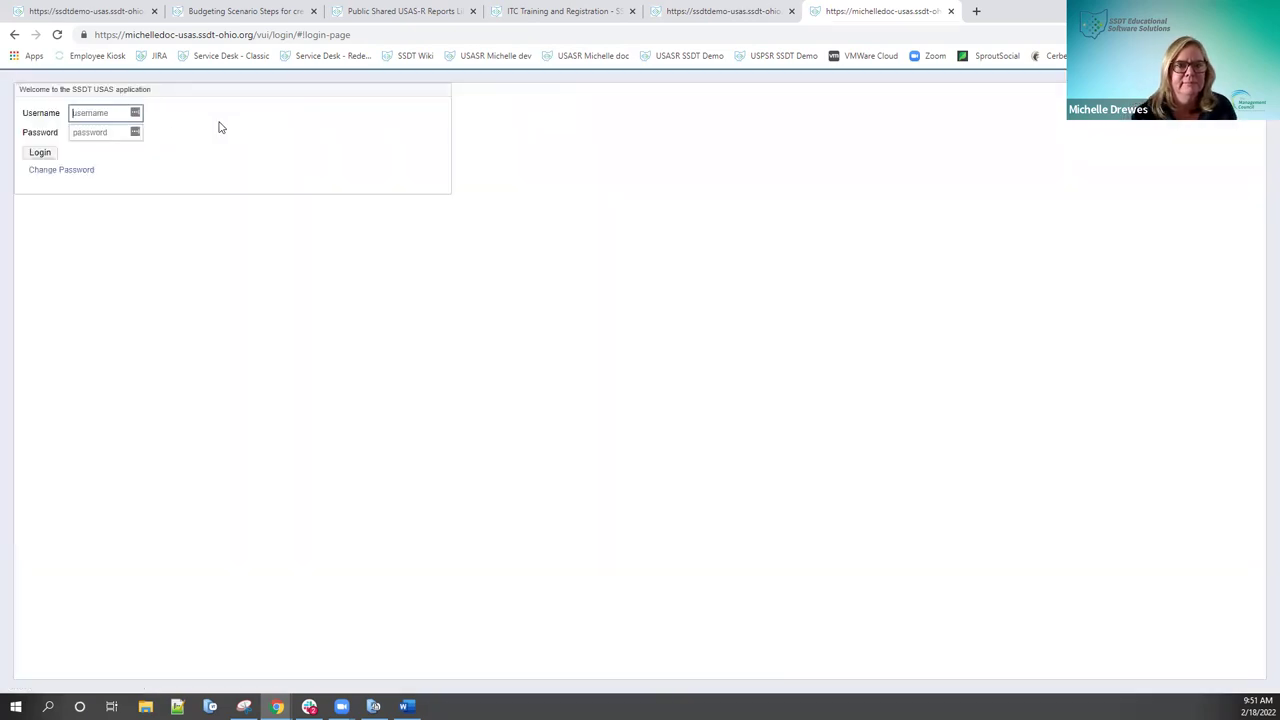
left_click(109, 113)
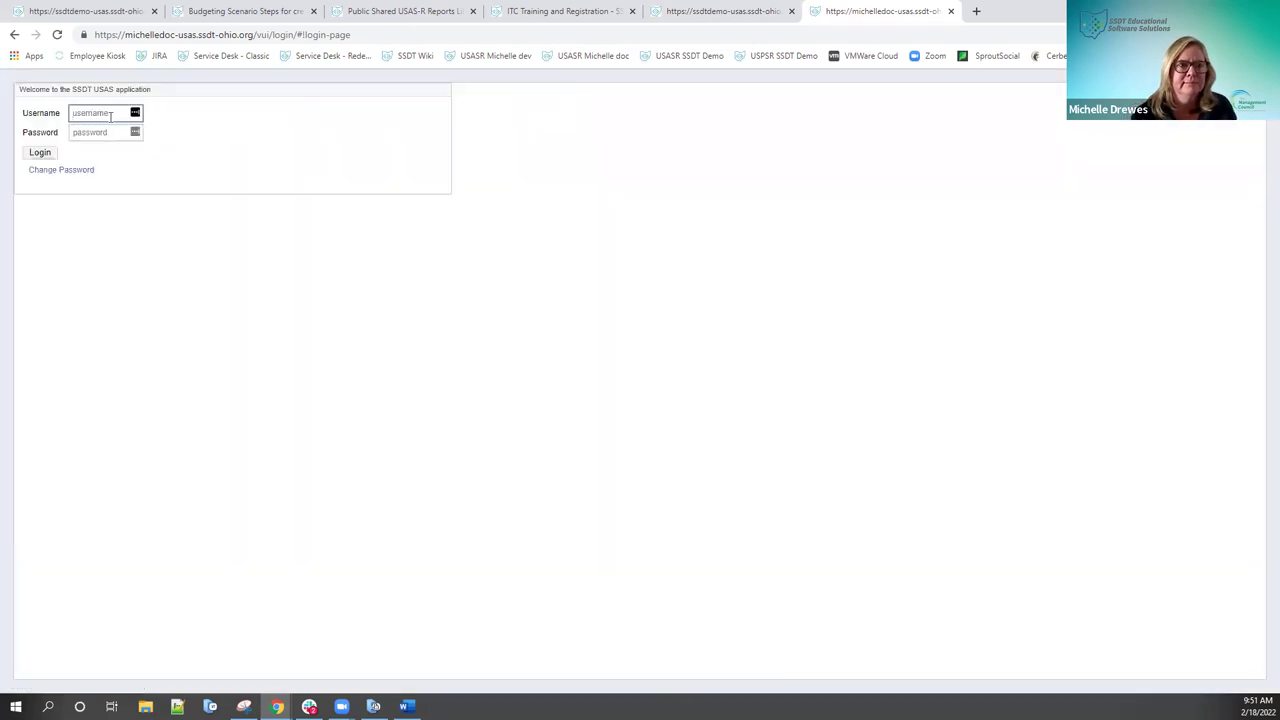
type("admin")
key("Tab")
Step: Enter the password and log in, decline saving it, and open Budgeting > Scenarios
type("****")
key("Return")
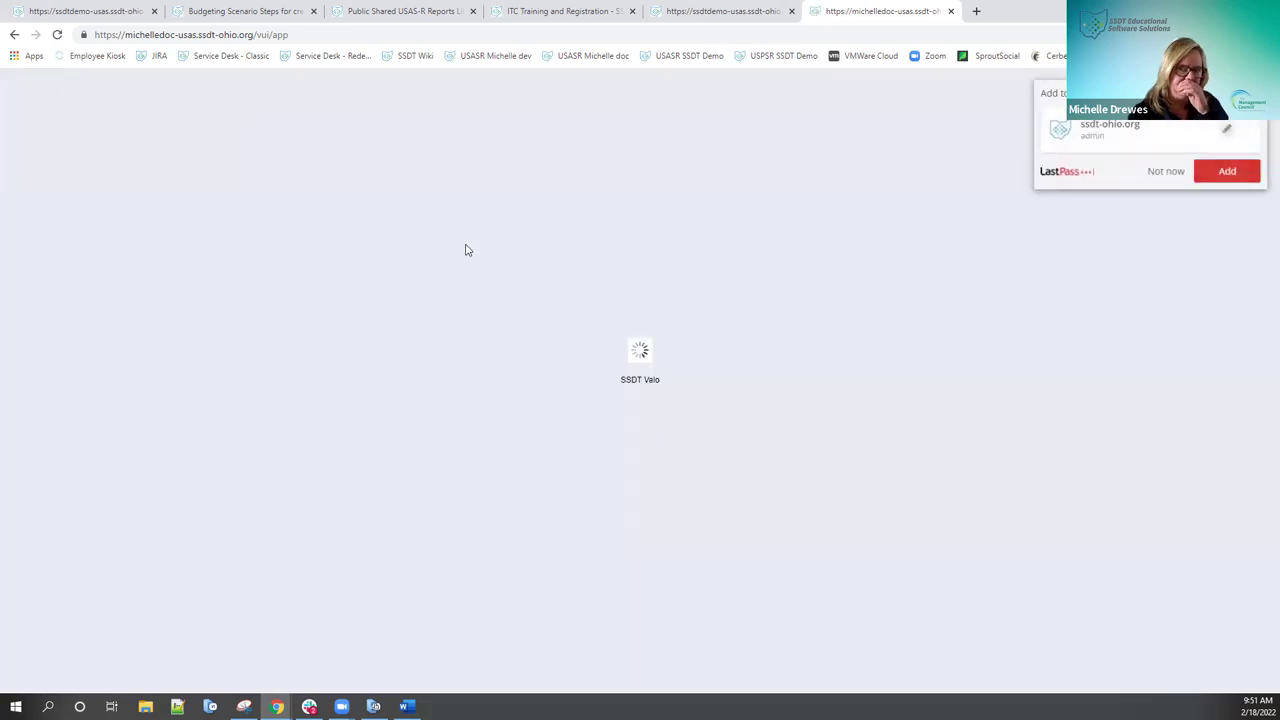
left_click(1164, 172)
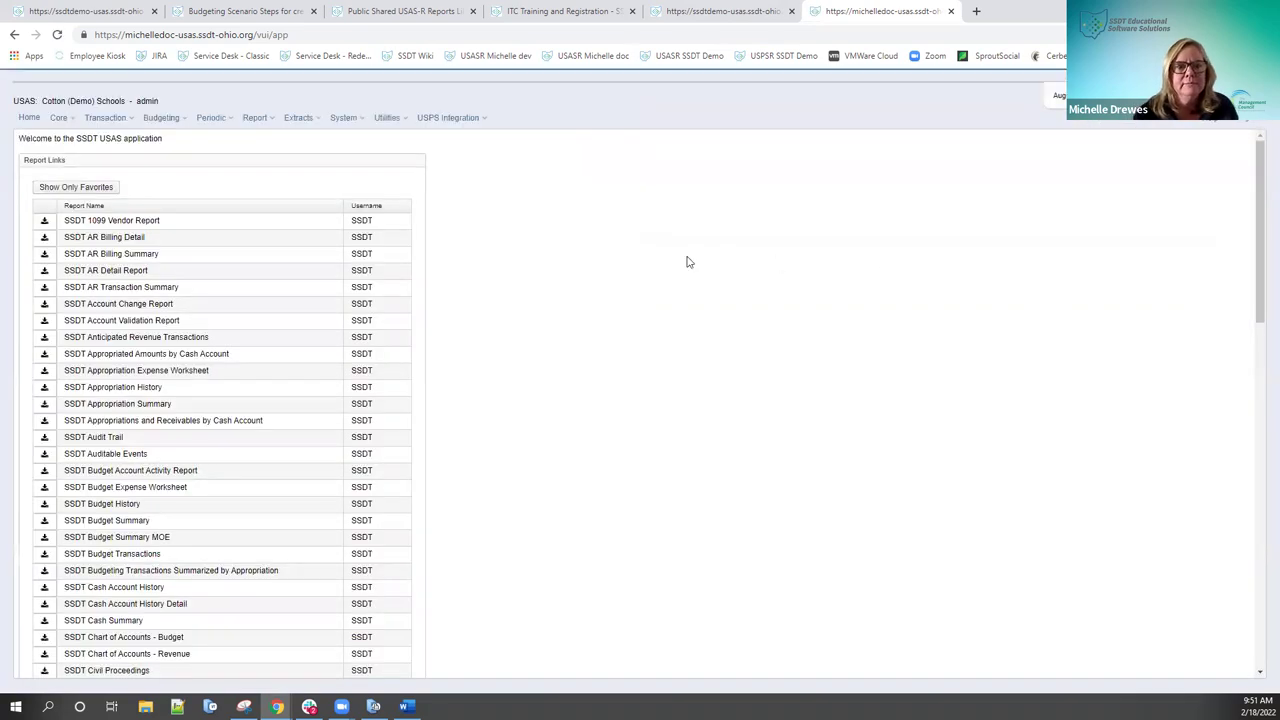
left_click(158, 119)
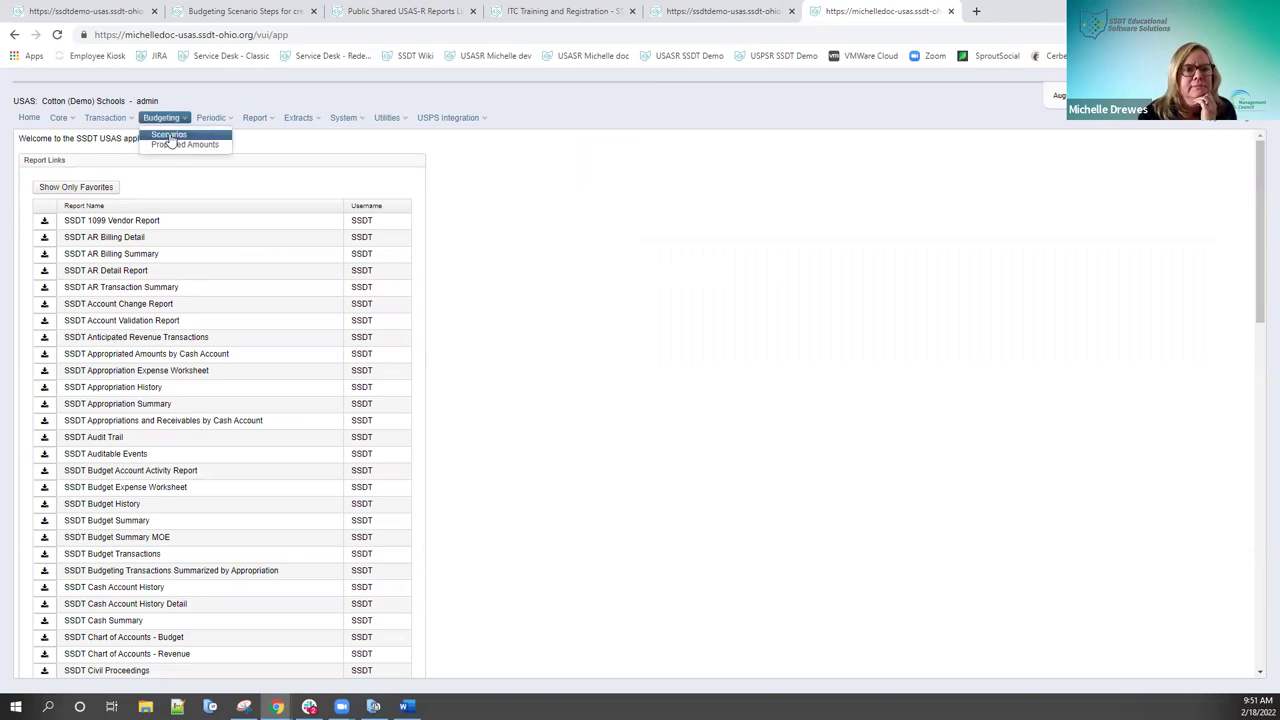
left_click(169, 135)
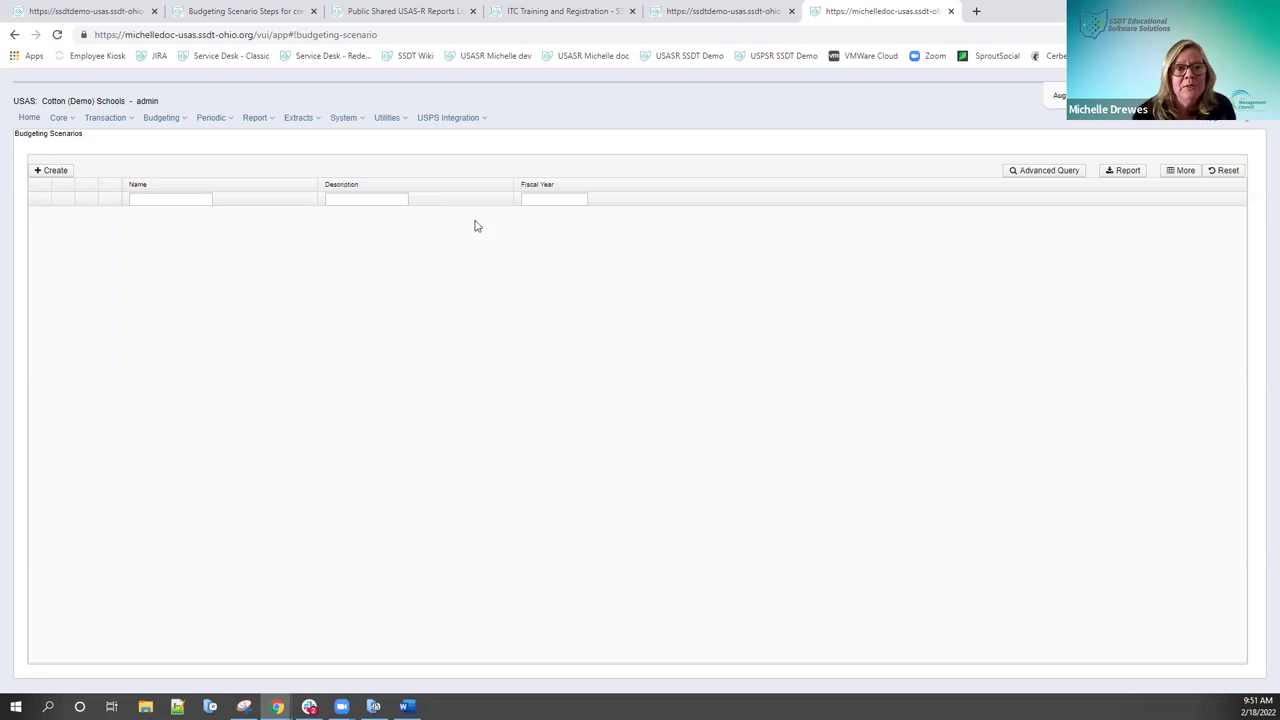
Step: Switch back to the ssdtdemo tab's new Budgeting Scenario form
left_click(700, 18)
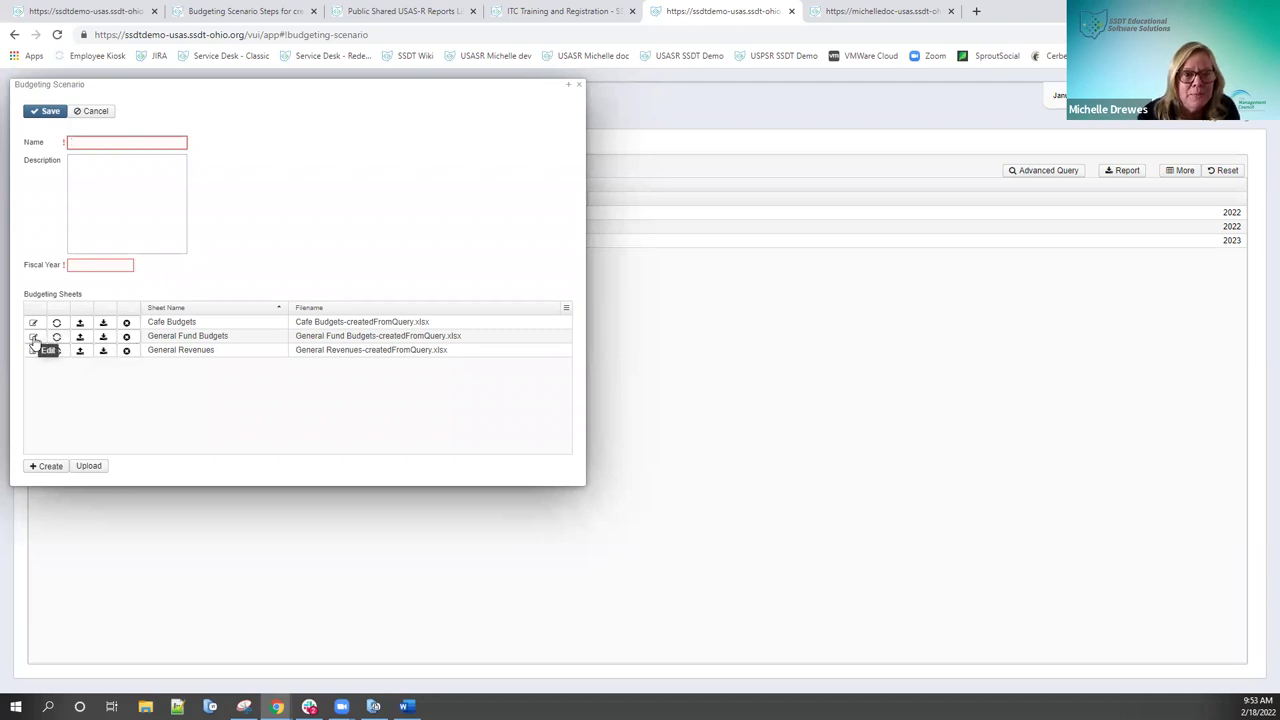
Step: After the General Fund Budgets regenerate error, discard the unsaved scenario and edit Budgets 2023
left_click(57, 337)
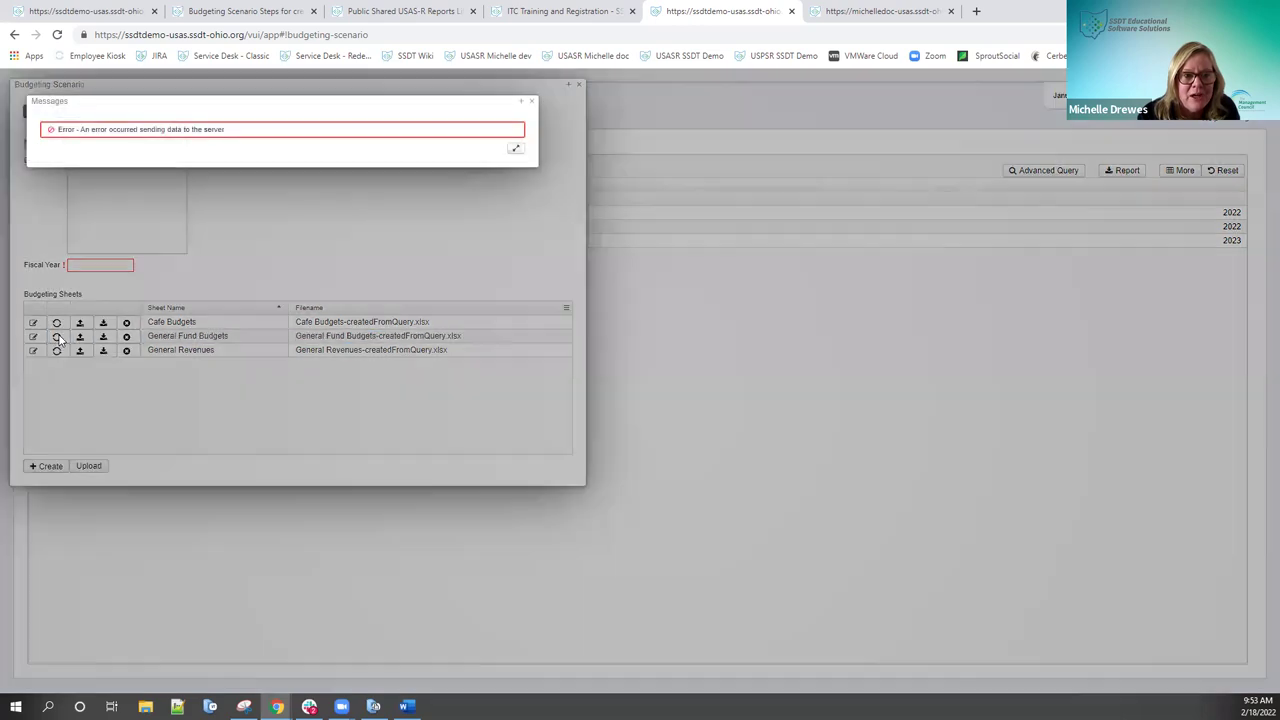
left_click(532, 103)
left_click(106, 141)
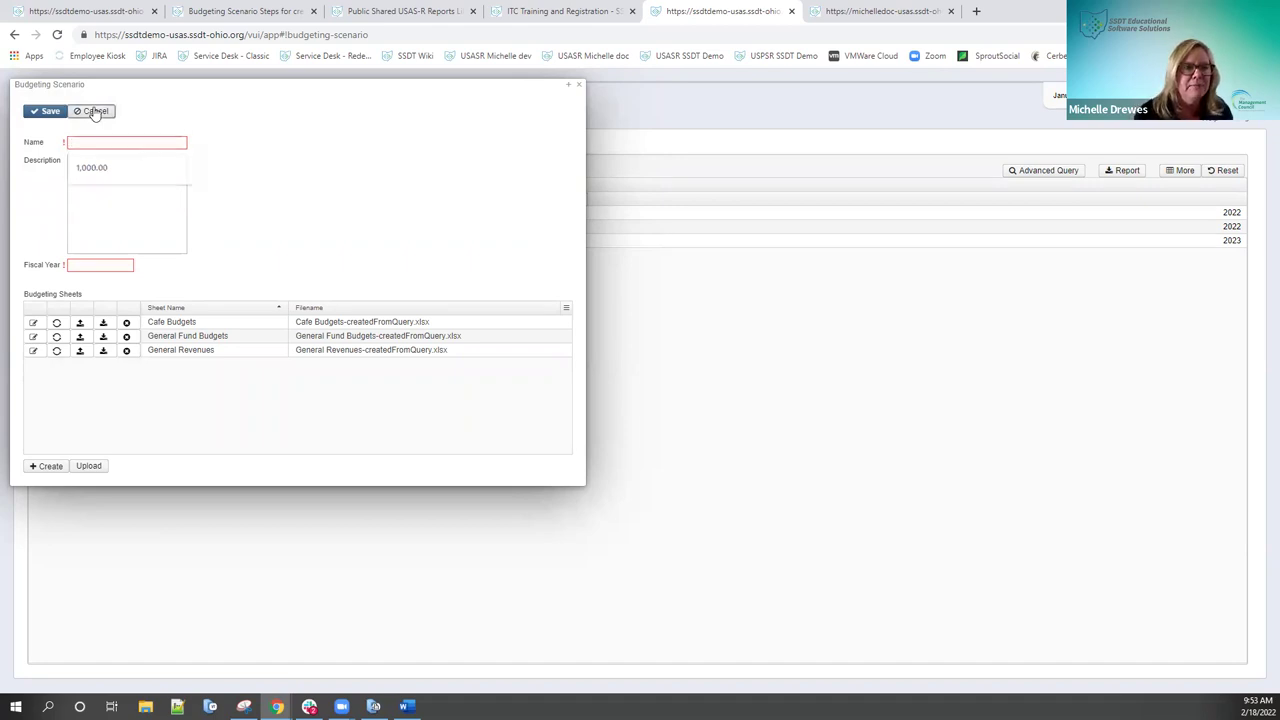
left_click(93, 111)
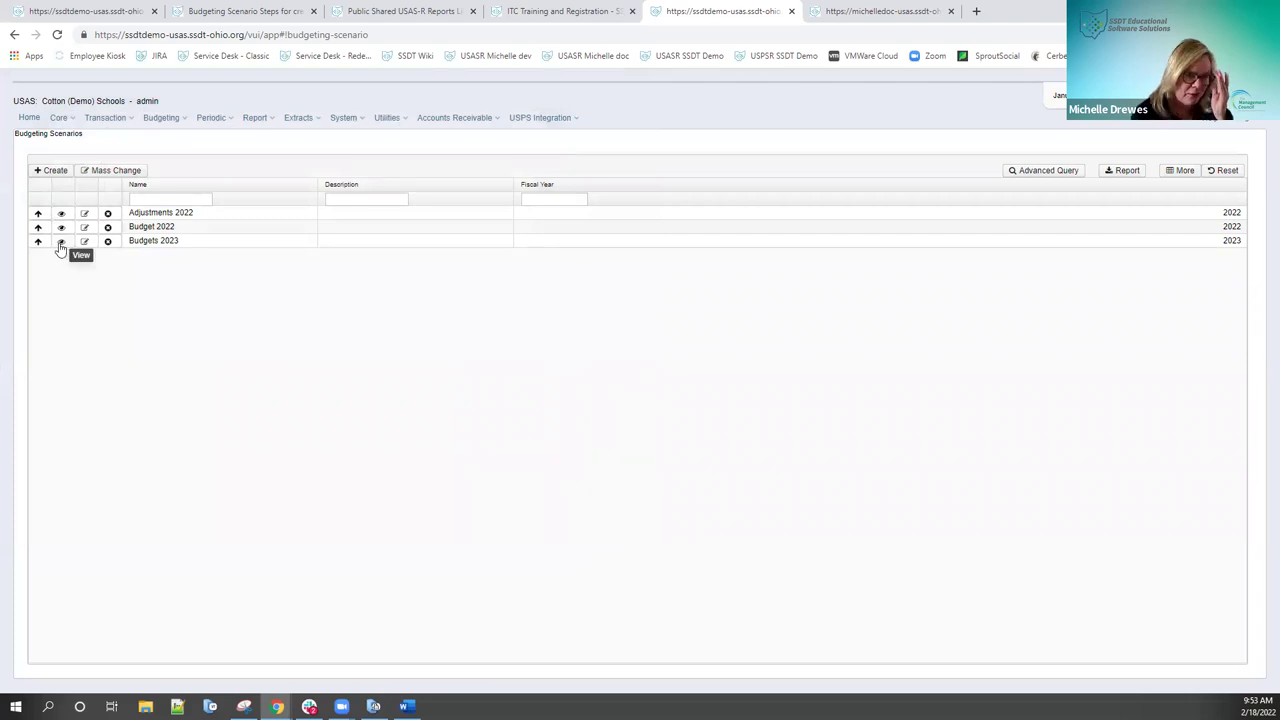
left_click(83, 241)
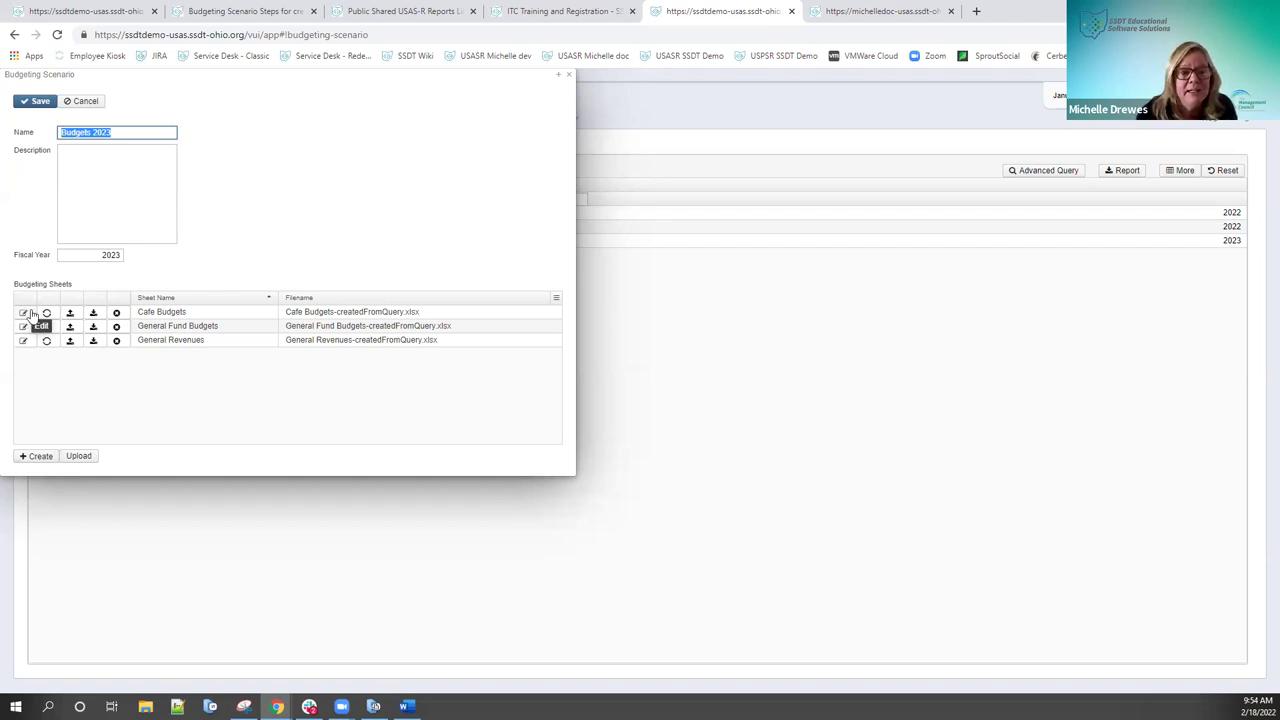
Step: Add an Active Equals true filter to the Cafe Budgets sheet, then save and recreate it
left_click(47, 314)
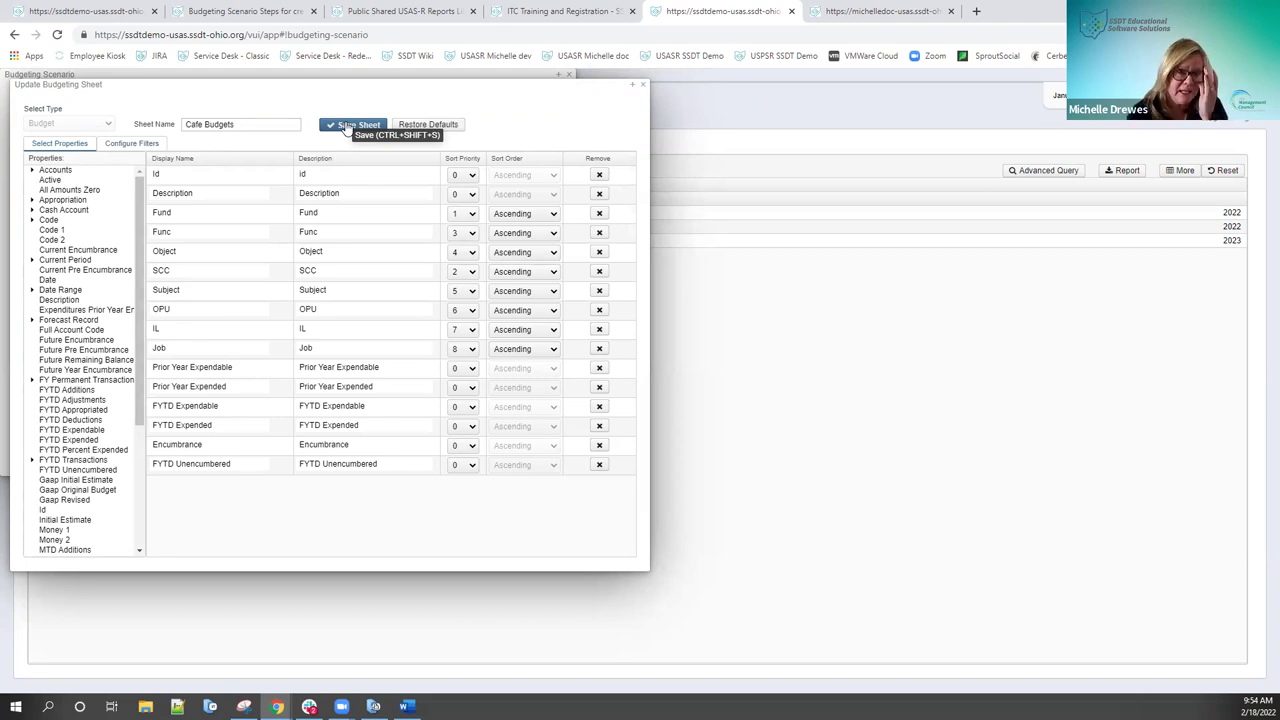
left_click(148, 146)
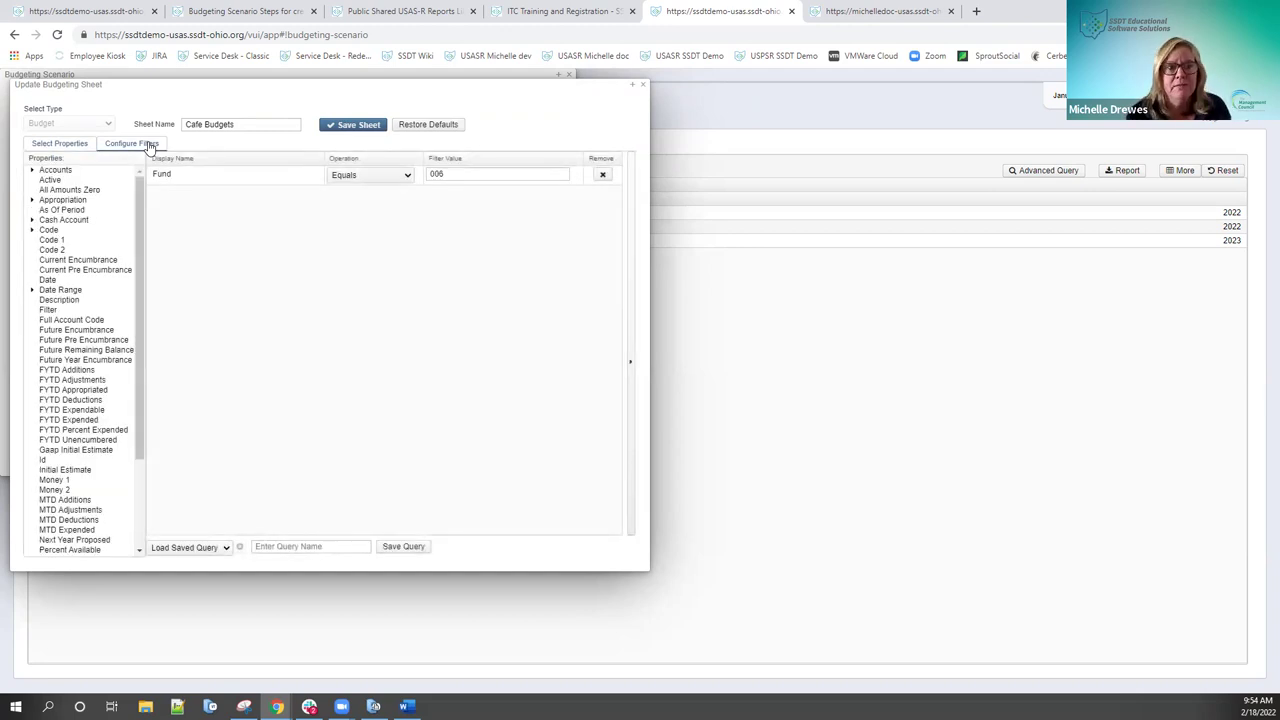
left_click_drag(48, 181, 234, 206)
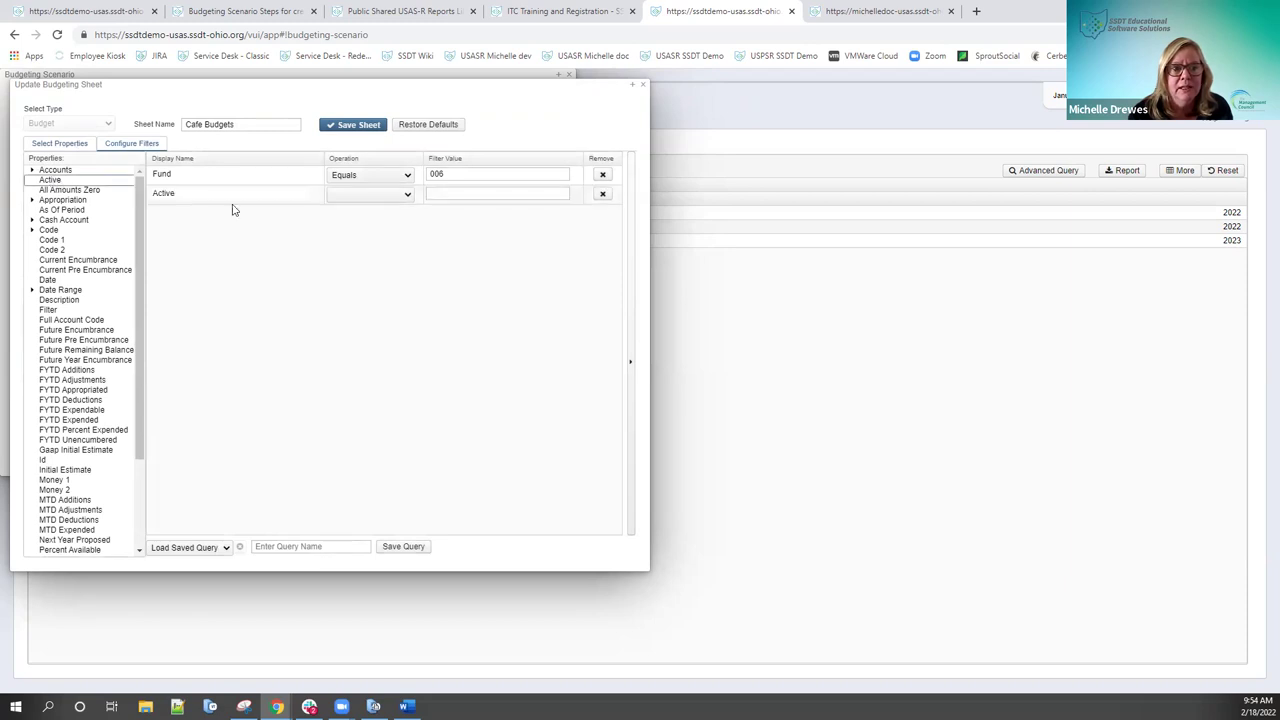
left_click(382, 195)
left_click(368, 219)
left_click(463, 194)
type("true")
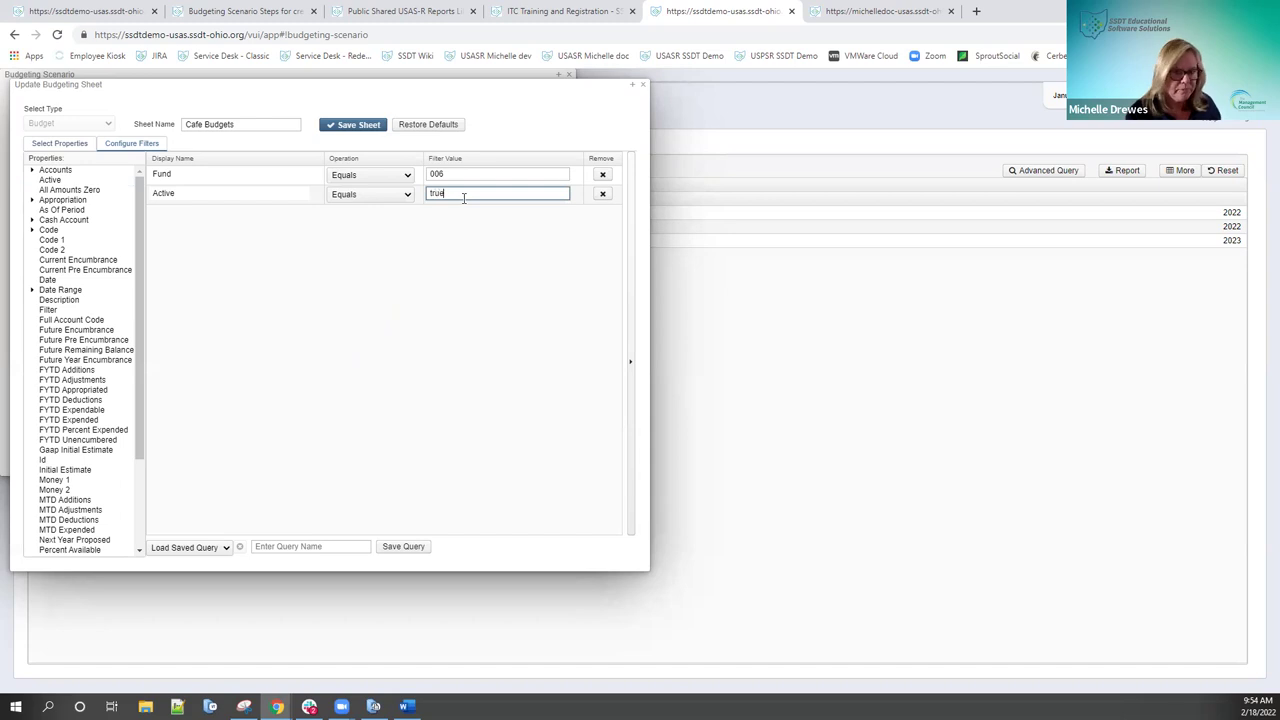
left_click(352, 125)
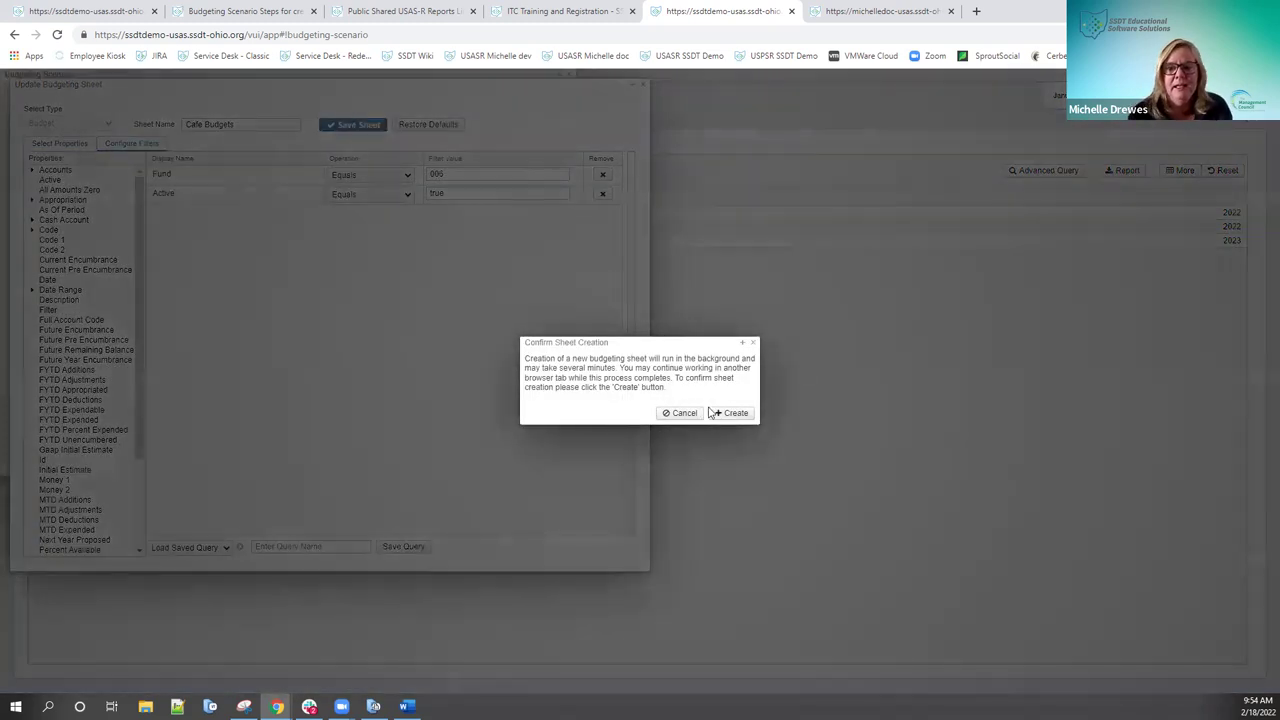
left_click(732, 413)
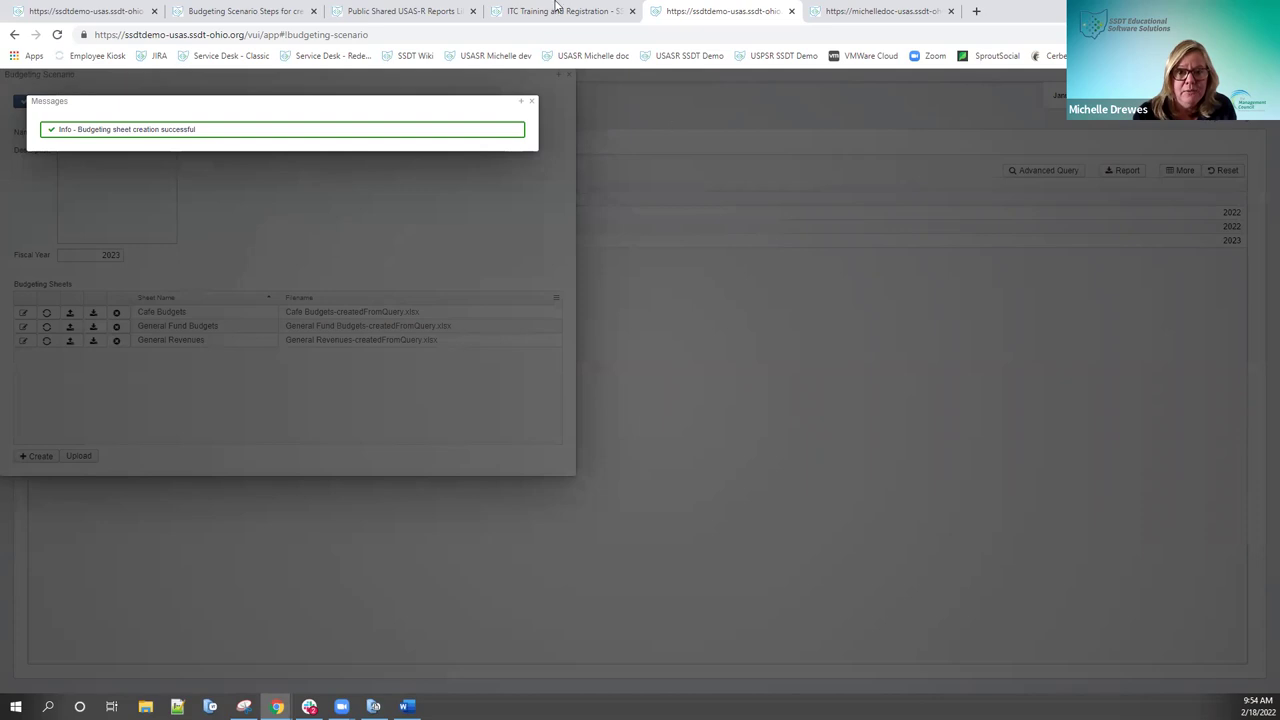
left_click(531, 101)
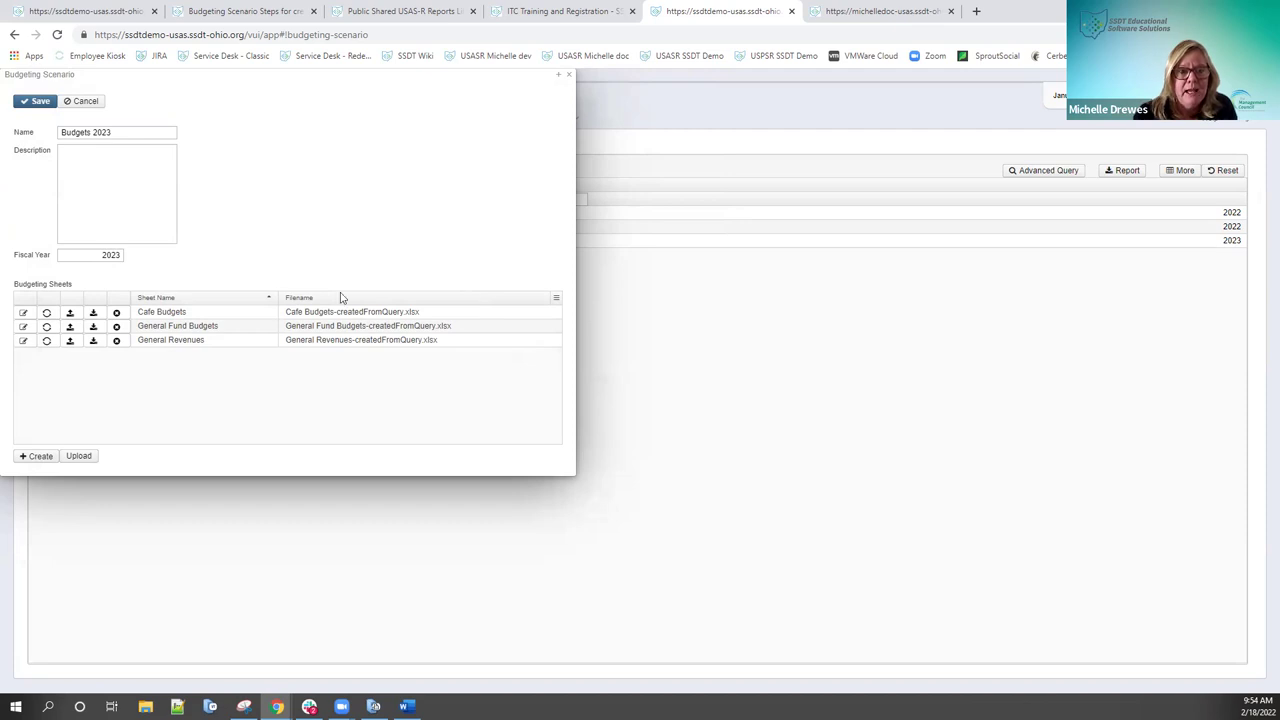
left_click(24, 313)
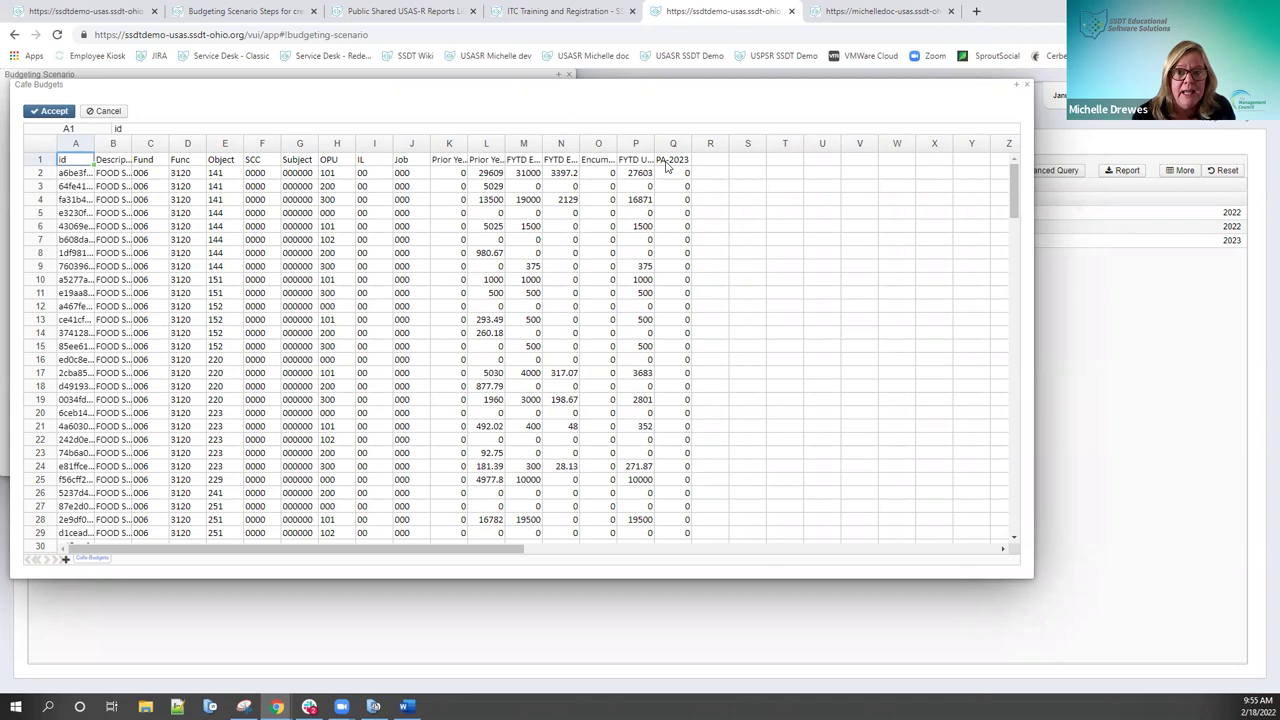
left_click(106, 111)
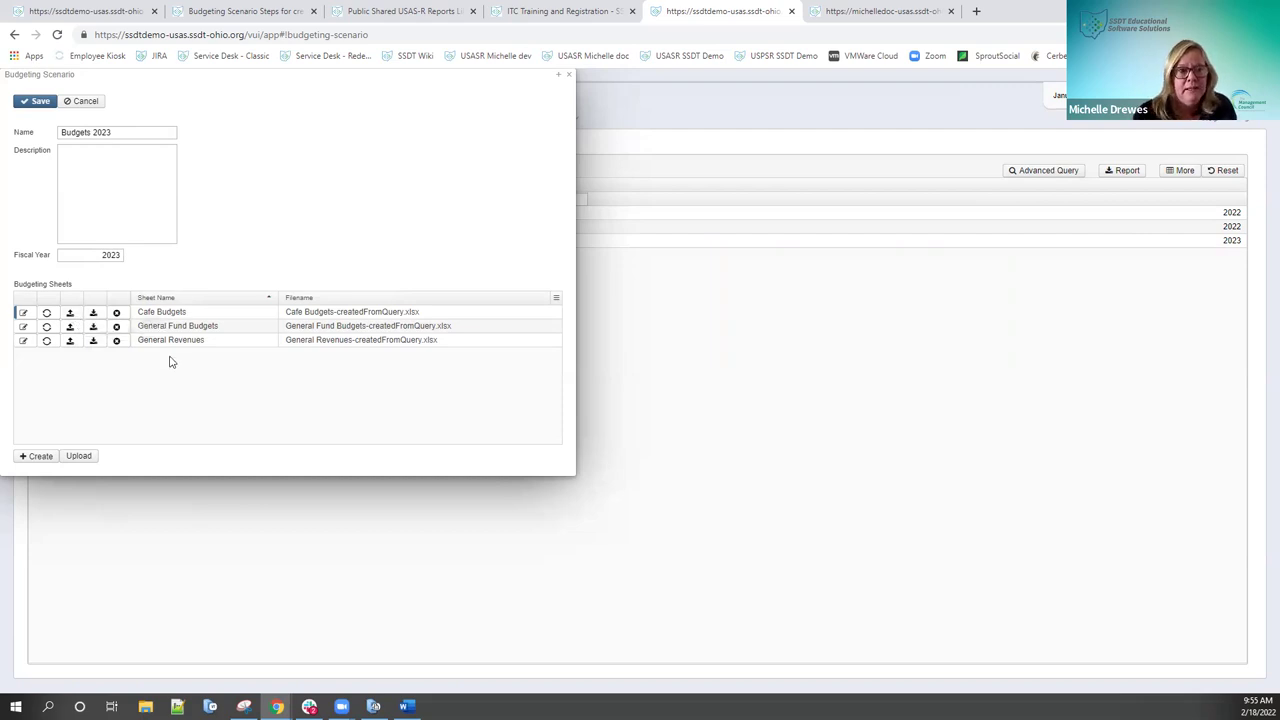
Step: Delete the General Fund Budgets sheet and review the General Revenues data without changes
left_click(116, 330)
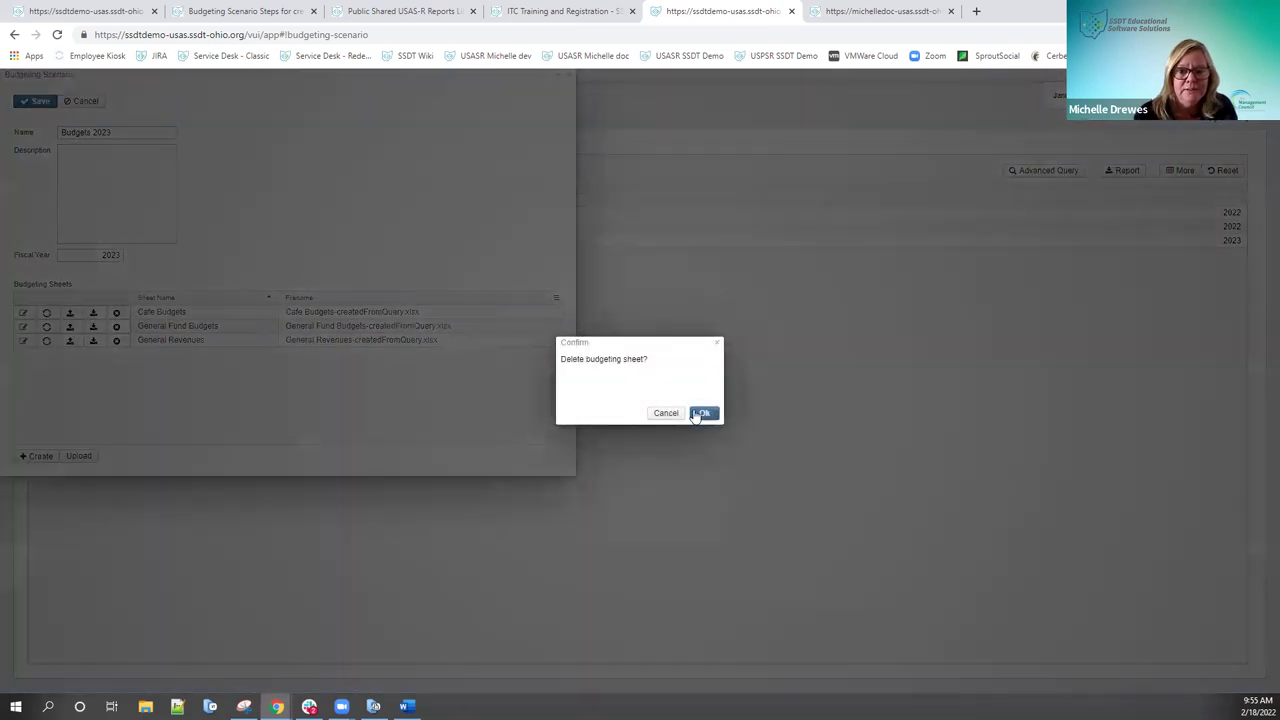
left_click(700, 414)
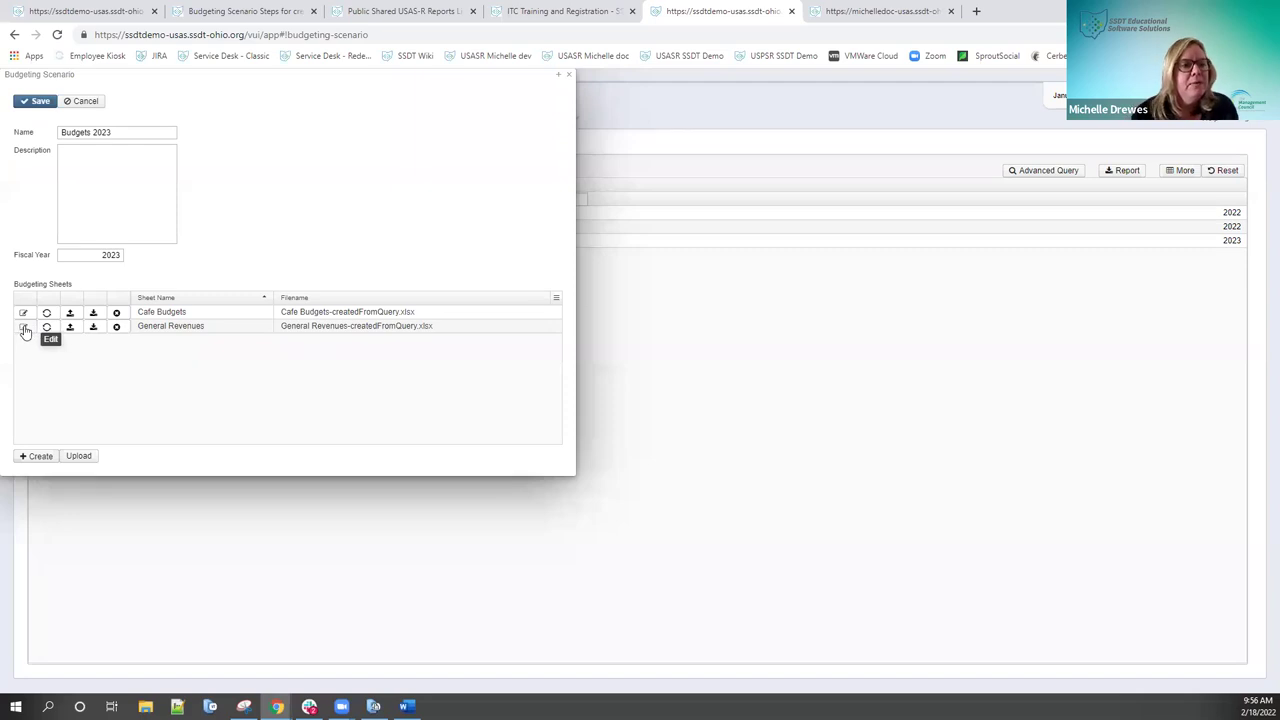
left_click(24, 328)
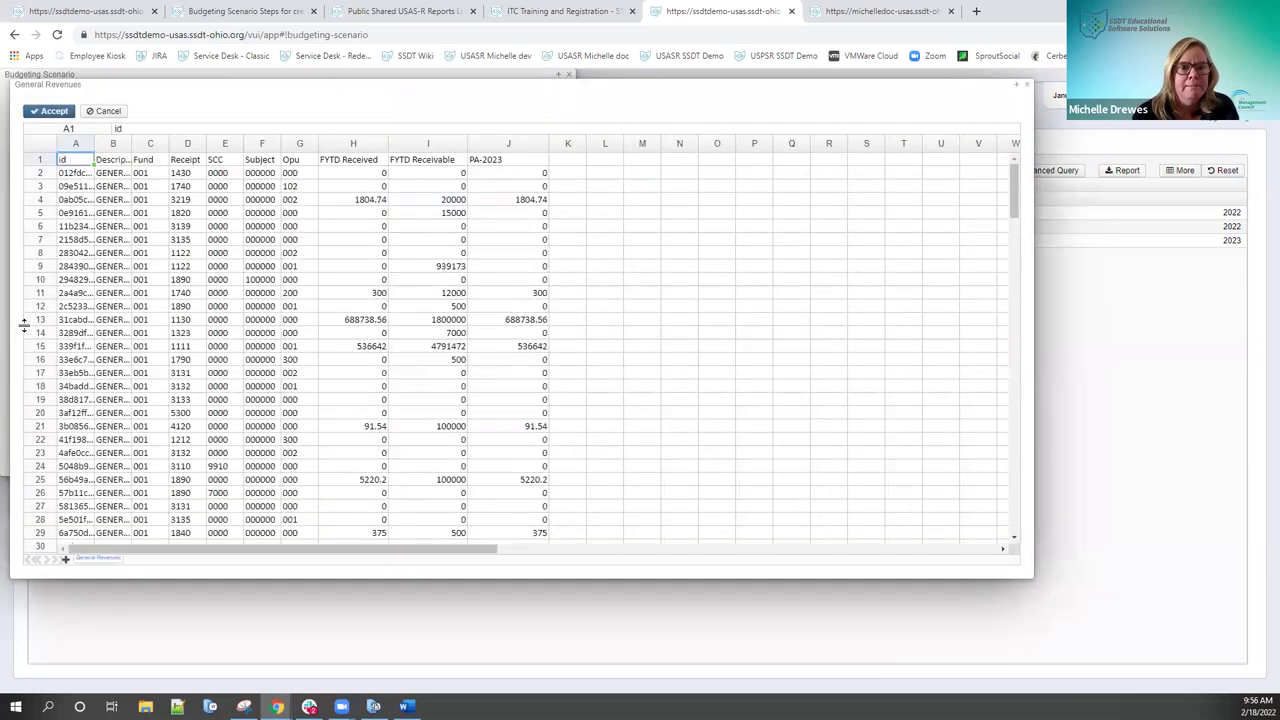
scroll(268, 400, "down", 8)
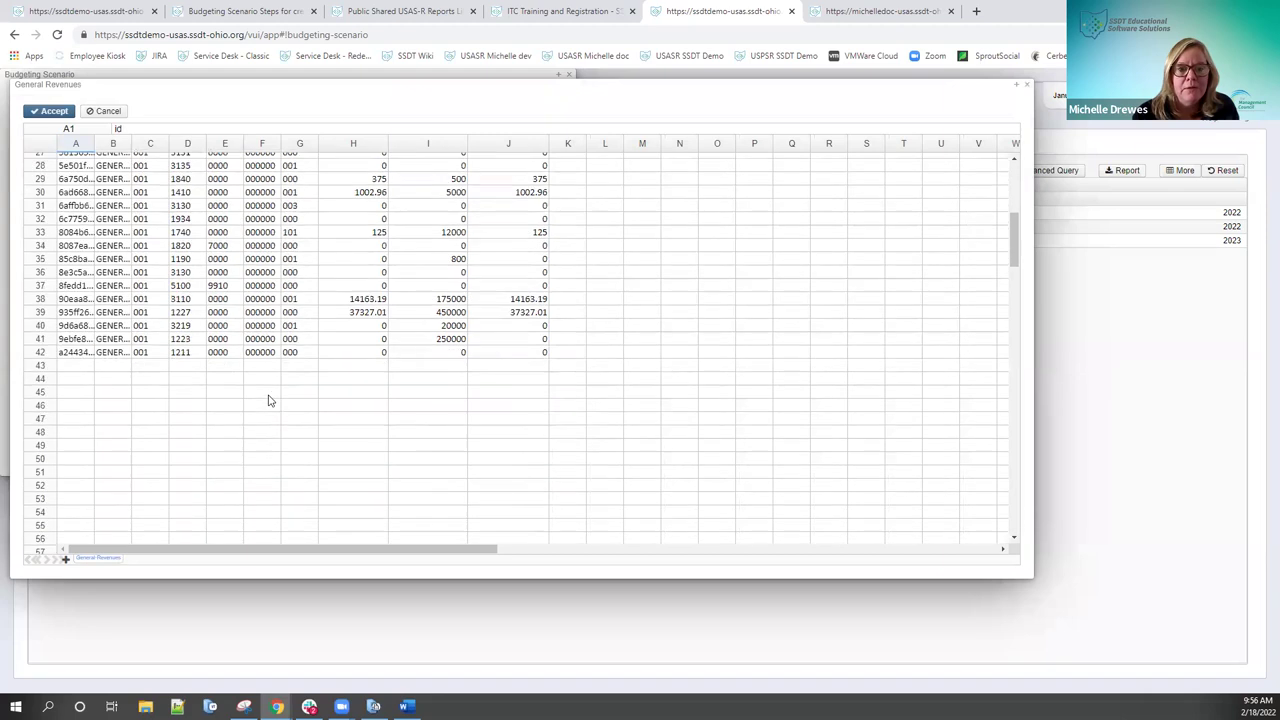
scroll(268, 400, "down", 3)
scroll(268, 400, "up", 12)
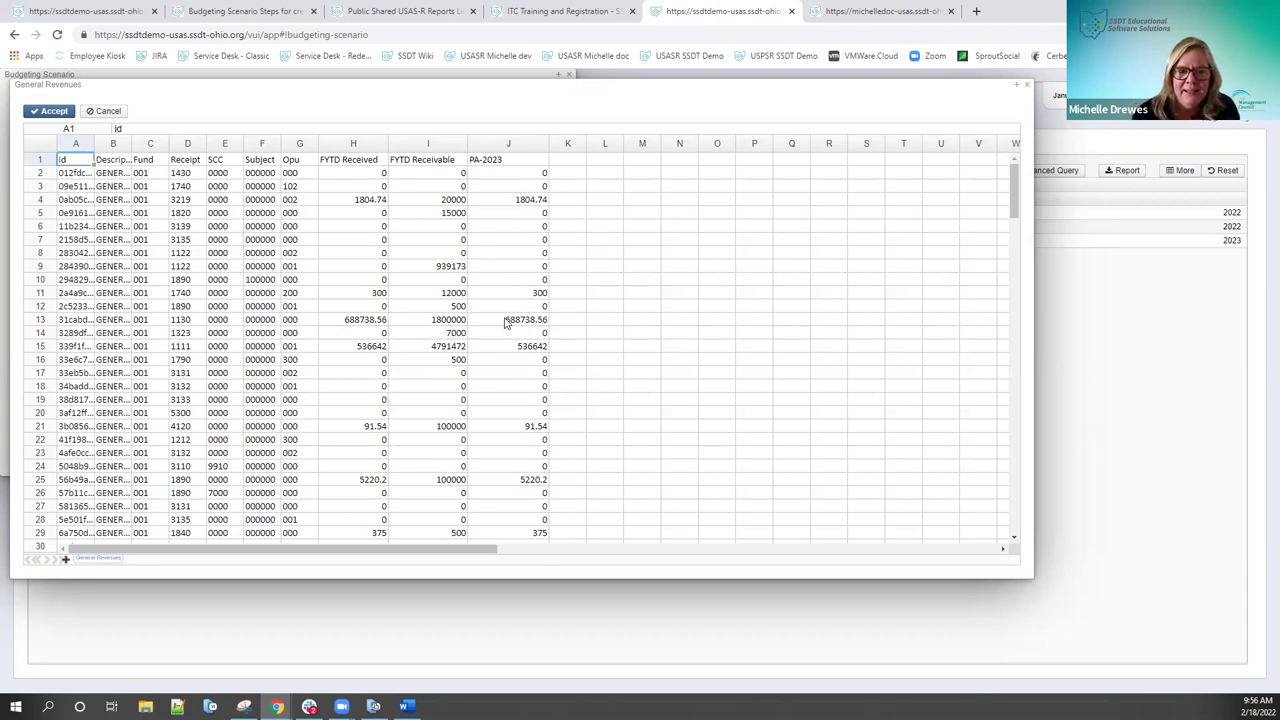
left_click(113, 112)
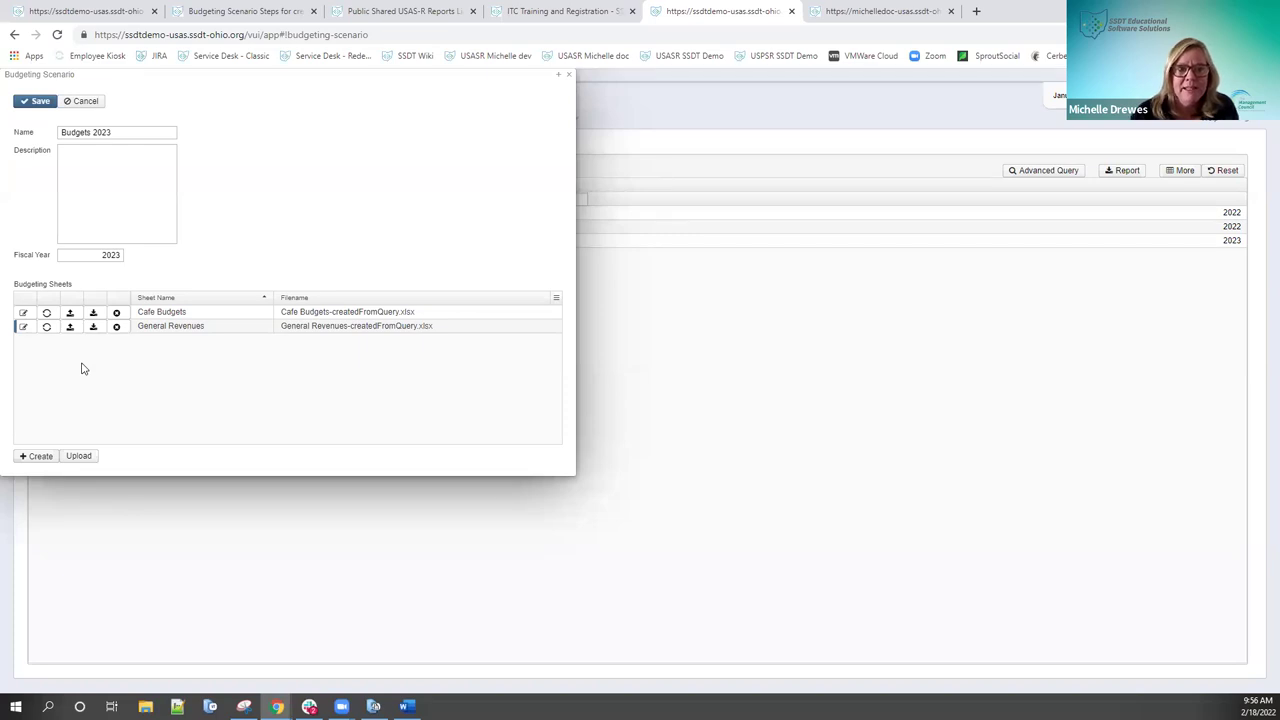
Step: Fill the Cafe Budgets PA-2023 column with 500, clear stray cells Q63 and Q64, and accept
left_click(24, 313)
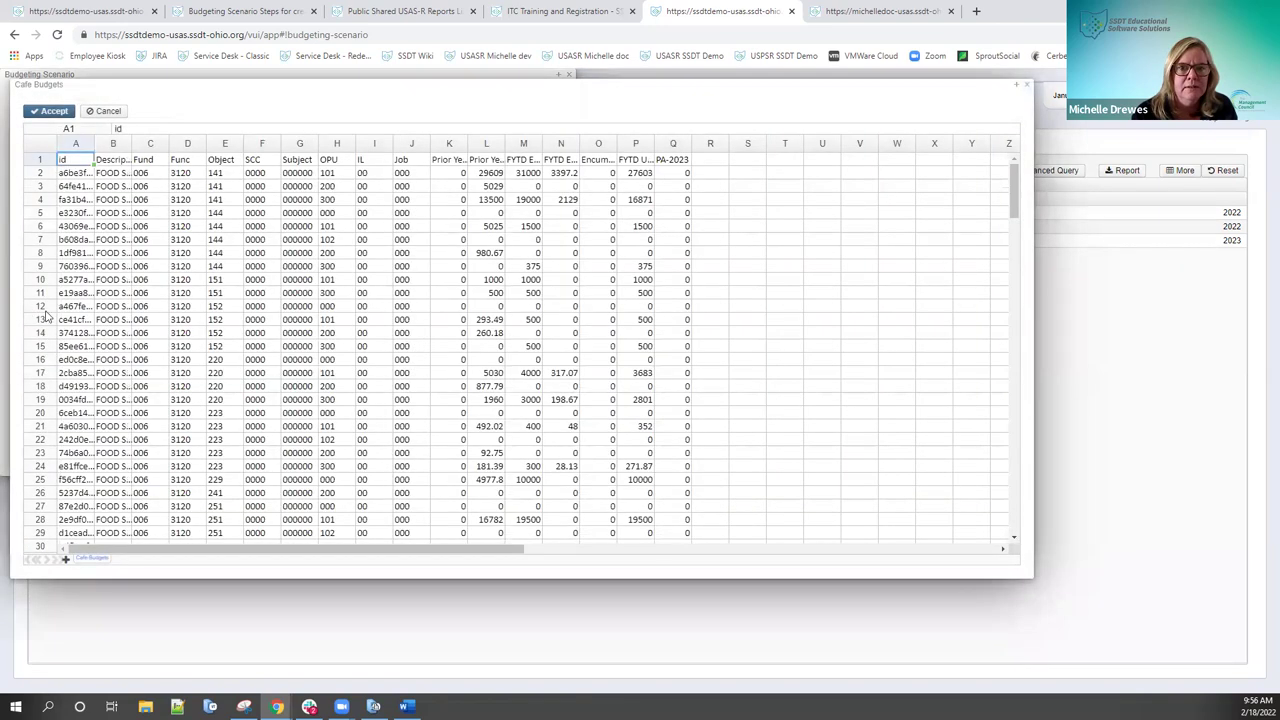
left_click(678, 176)
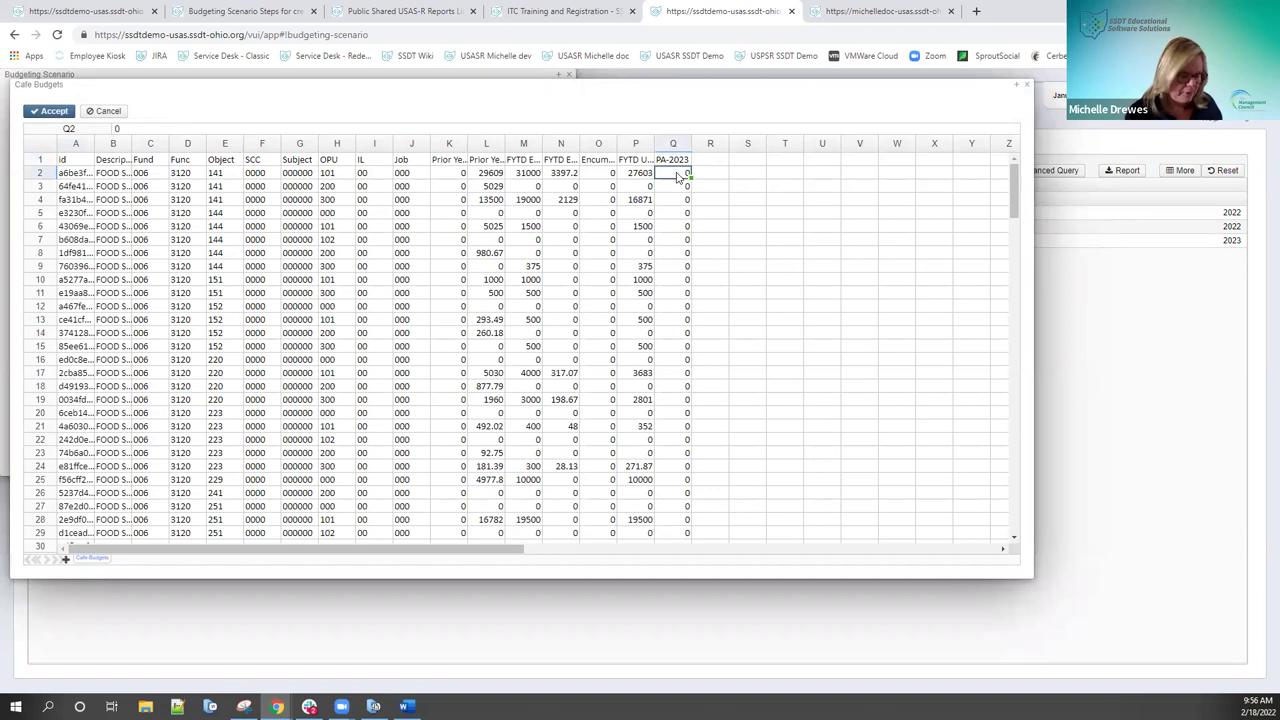
type("500")
key("Return")
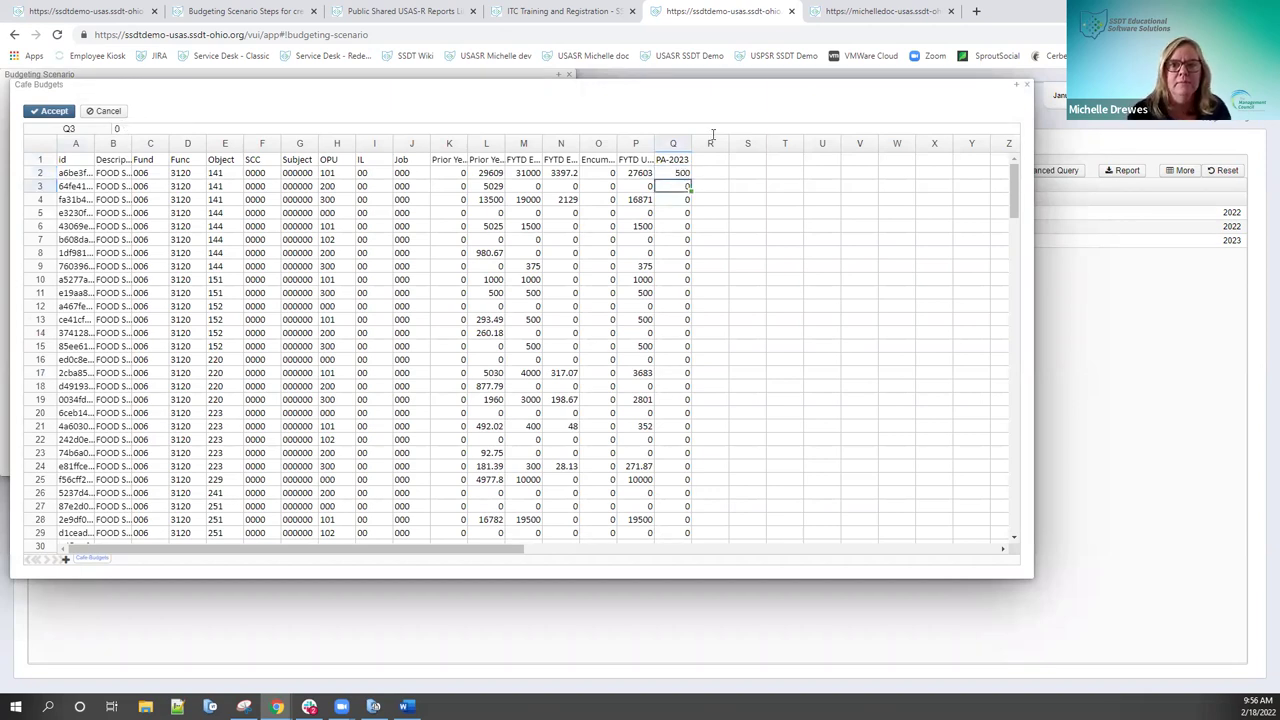
left_click(680, 174)
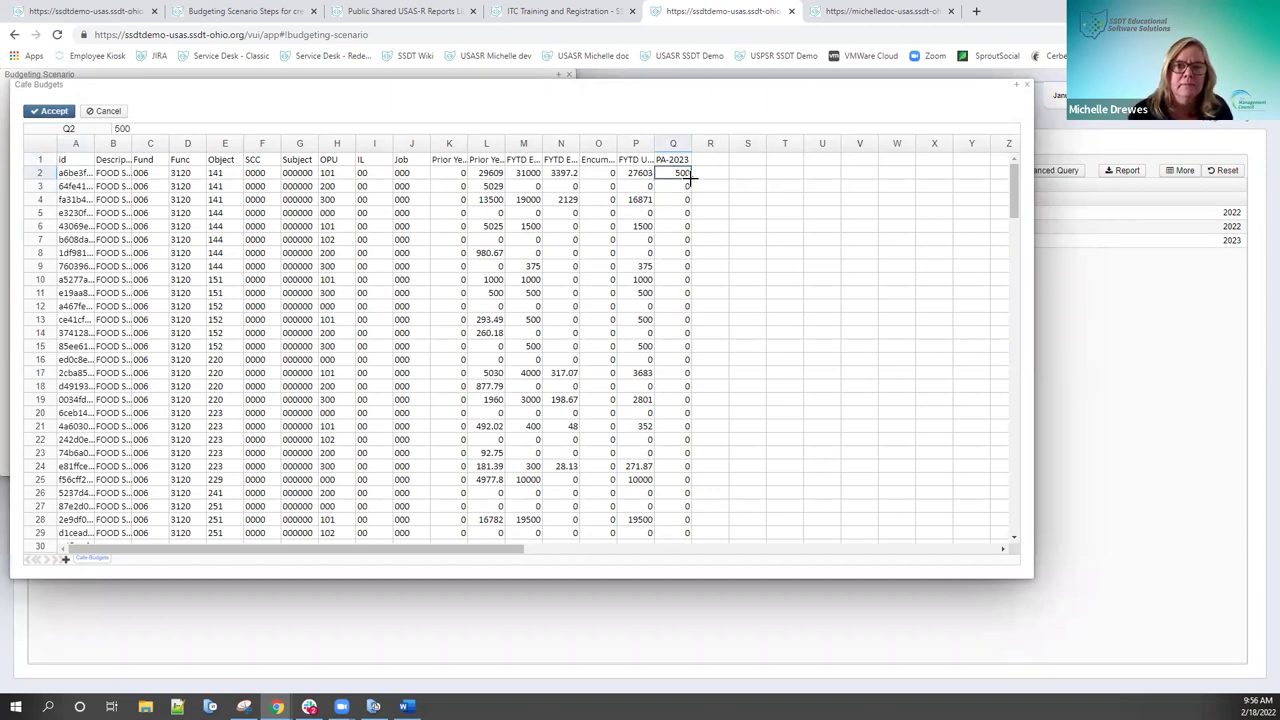
left_click_drag(692, 279, 700, 357)
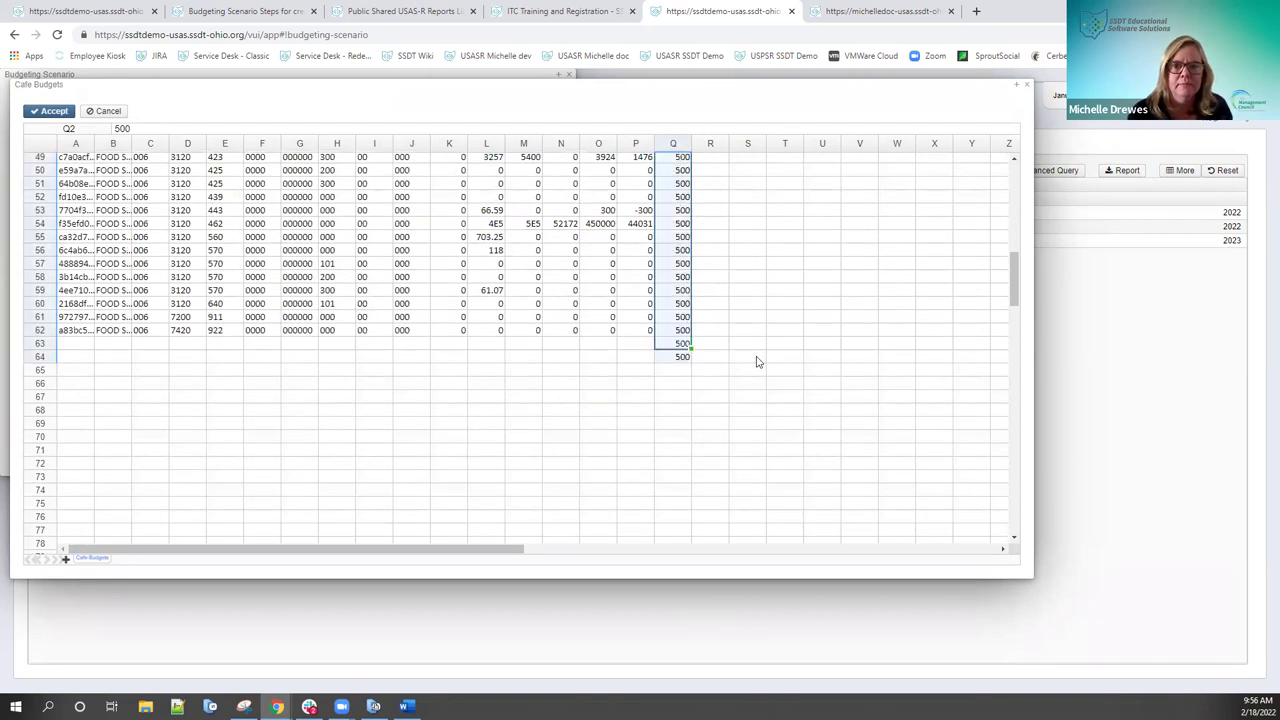
left_click(682, 344)
key("Delete")
left_click(676, 360)
key("Delete")
scroll(797, 380, "up", 12)
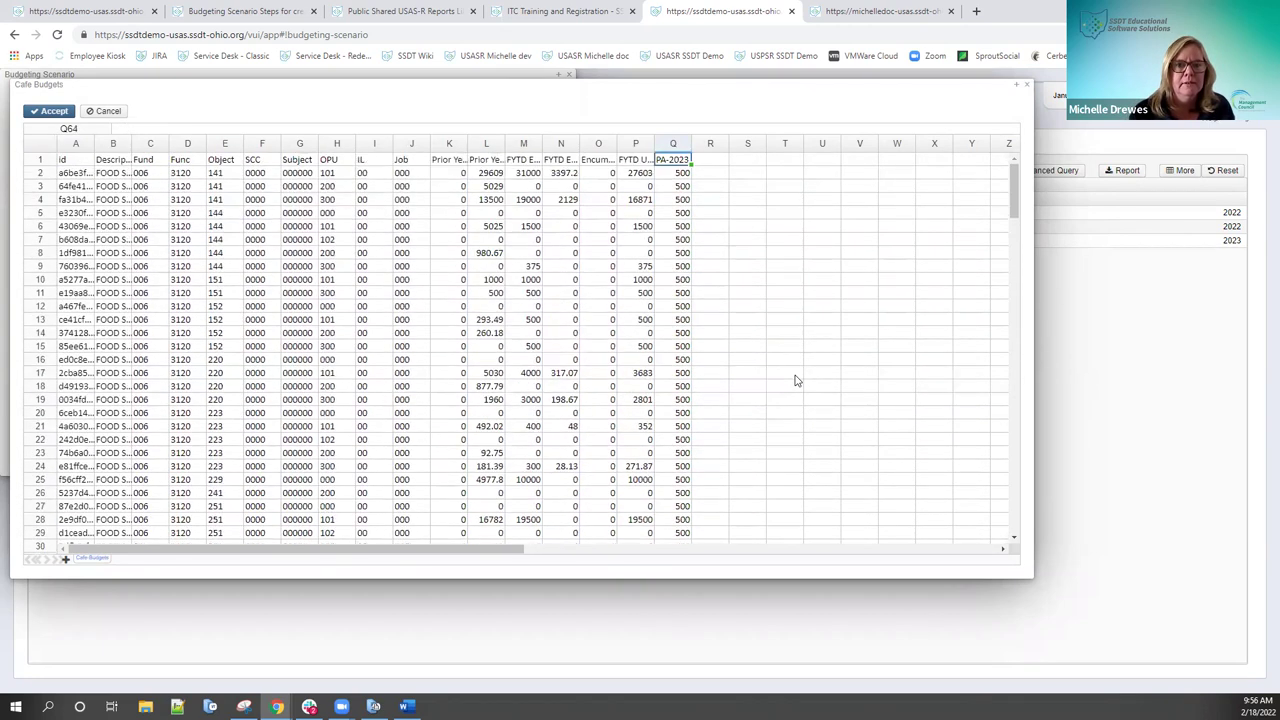
left_click(48, 113)
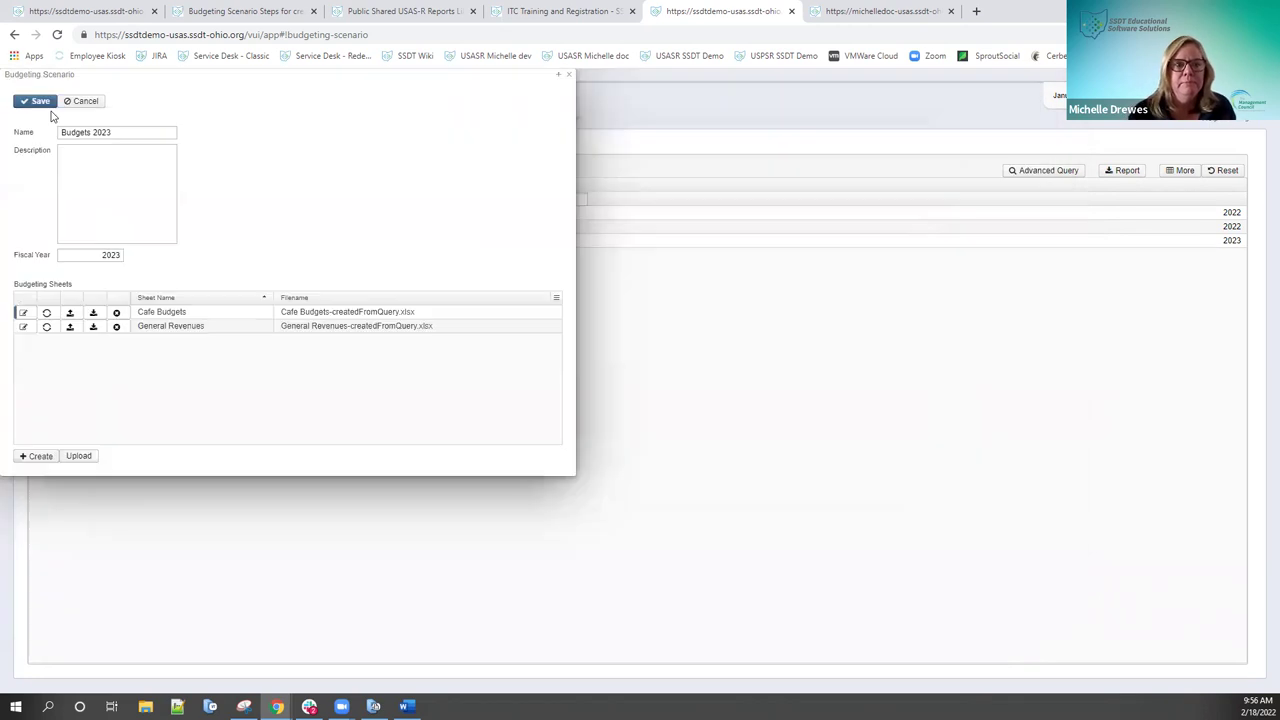
Step: Review the General Revenues data and settings, then save the Budgets 2023 scenario
left_click(22, 327)
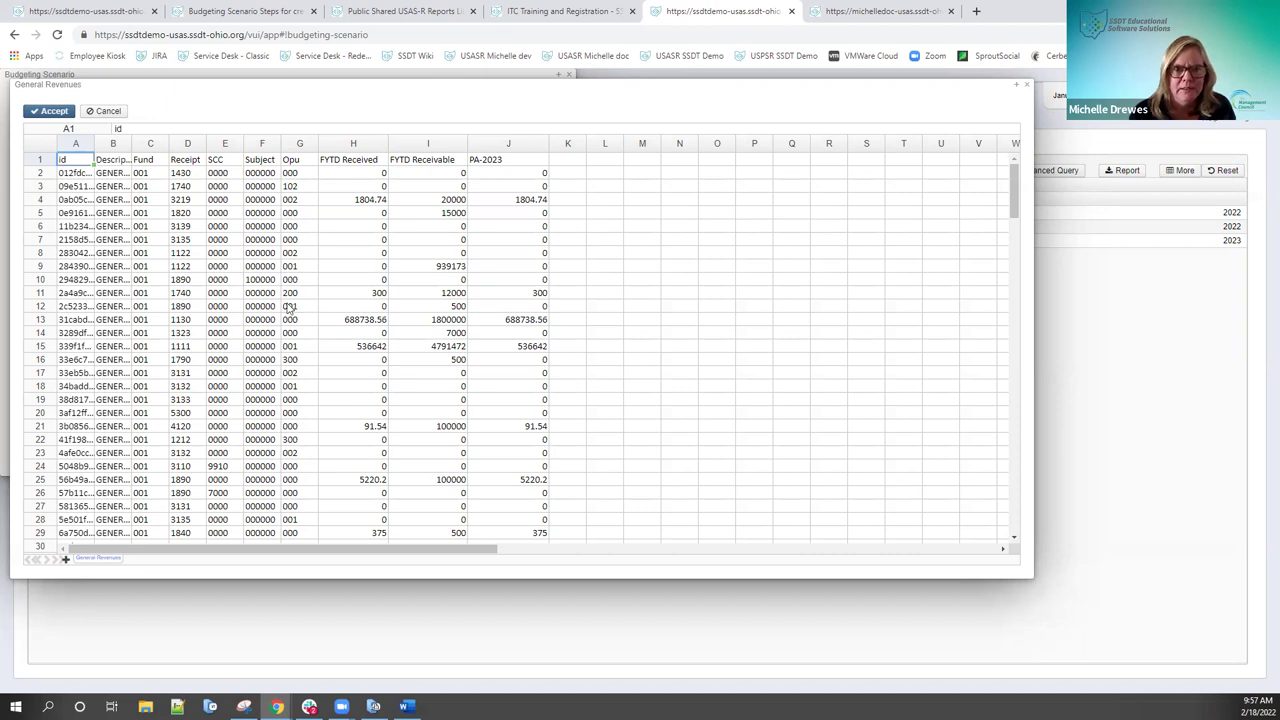
left_click(53, 112)
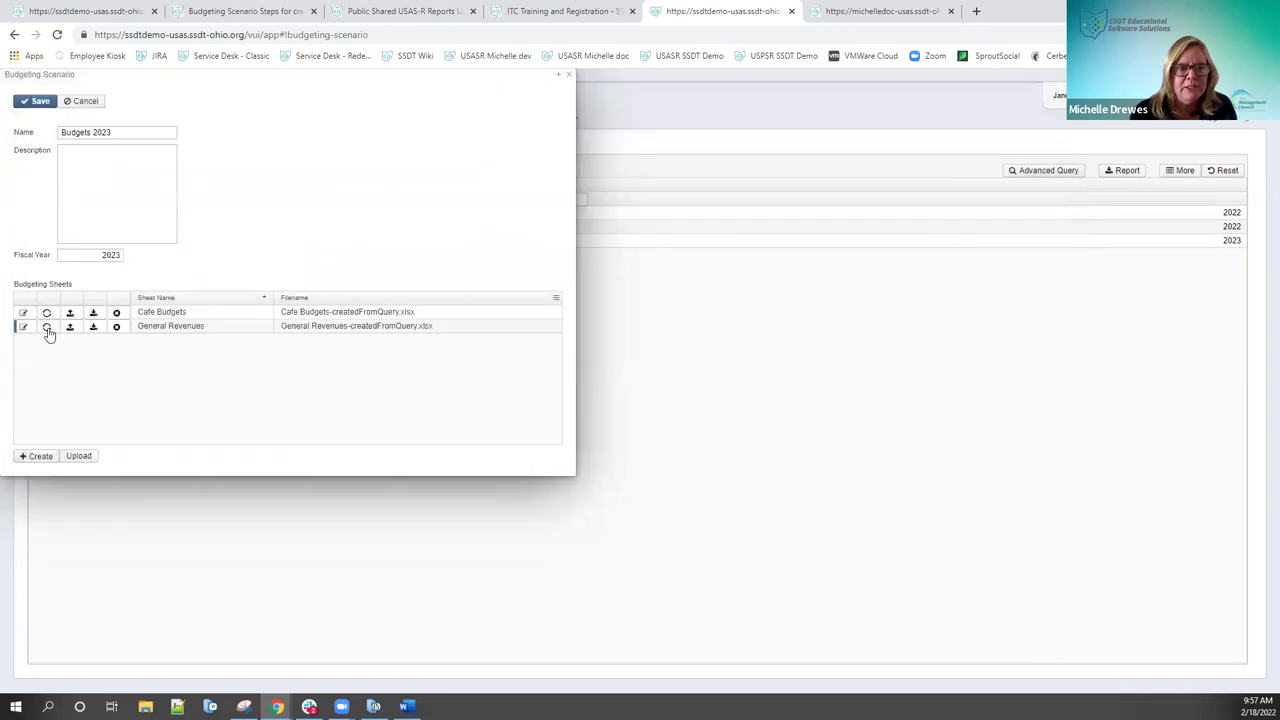
left_click(47, 329)
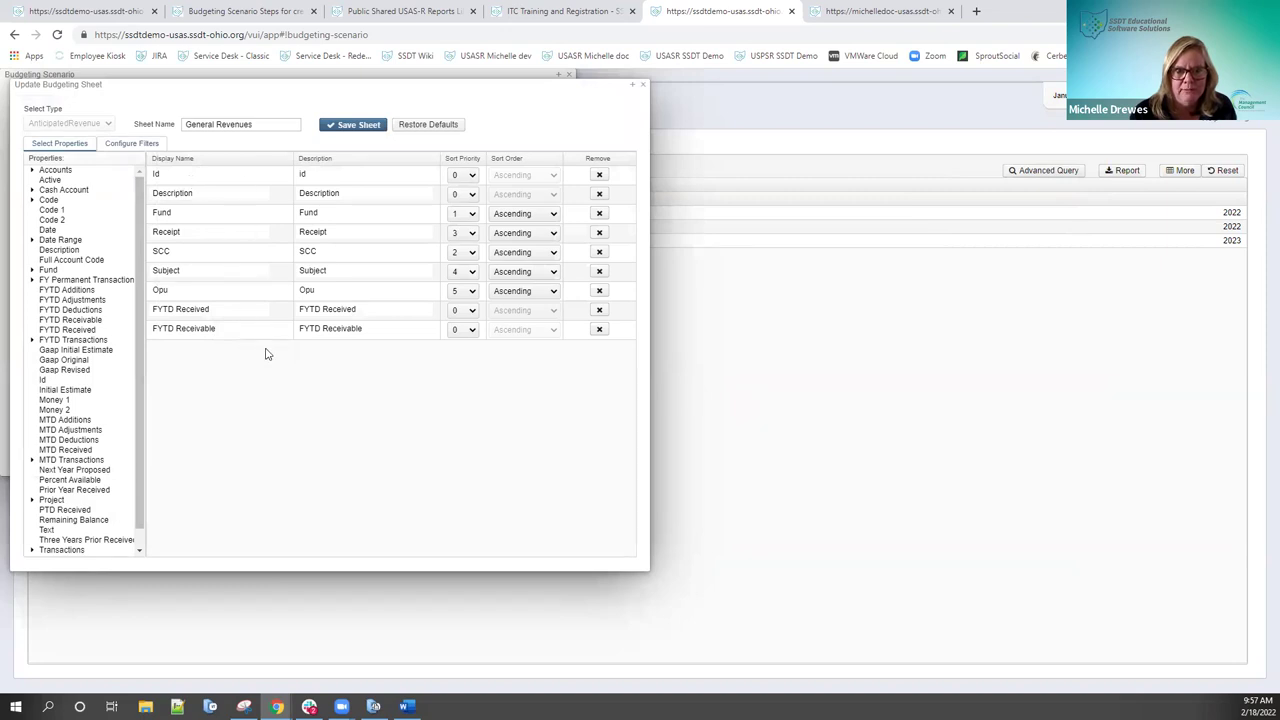
left_click(644, 88)
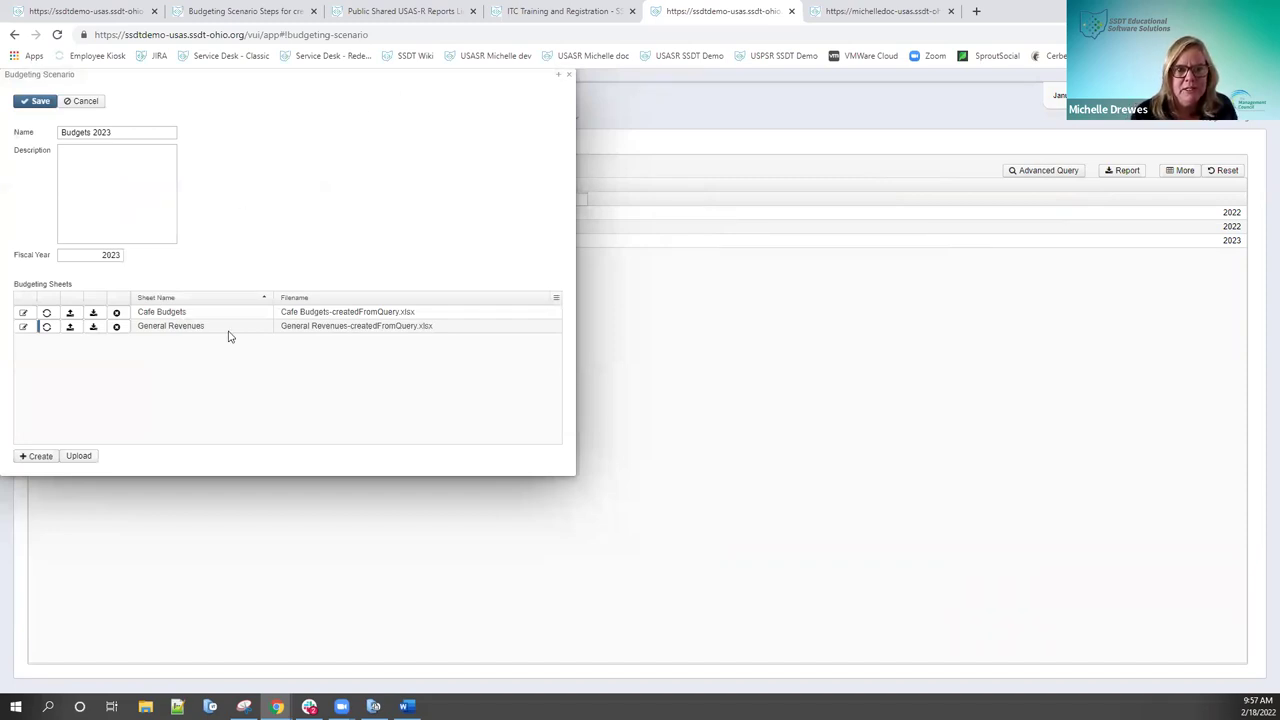
left_click(38, 102)
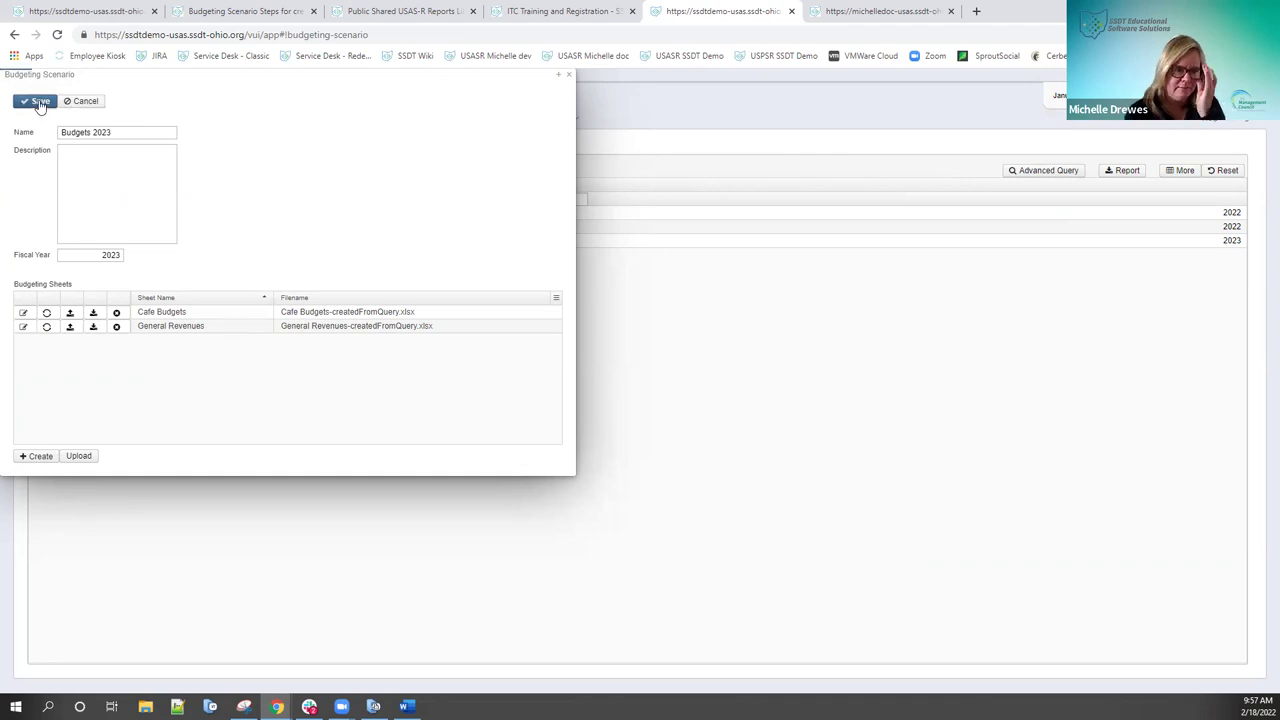
Step: Promote the Budgets 2023 scenario's entries to proposed amounts and dismiss the success message
left_click(564, 76)
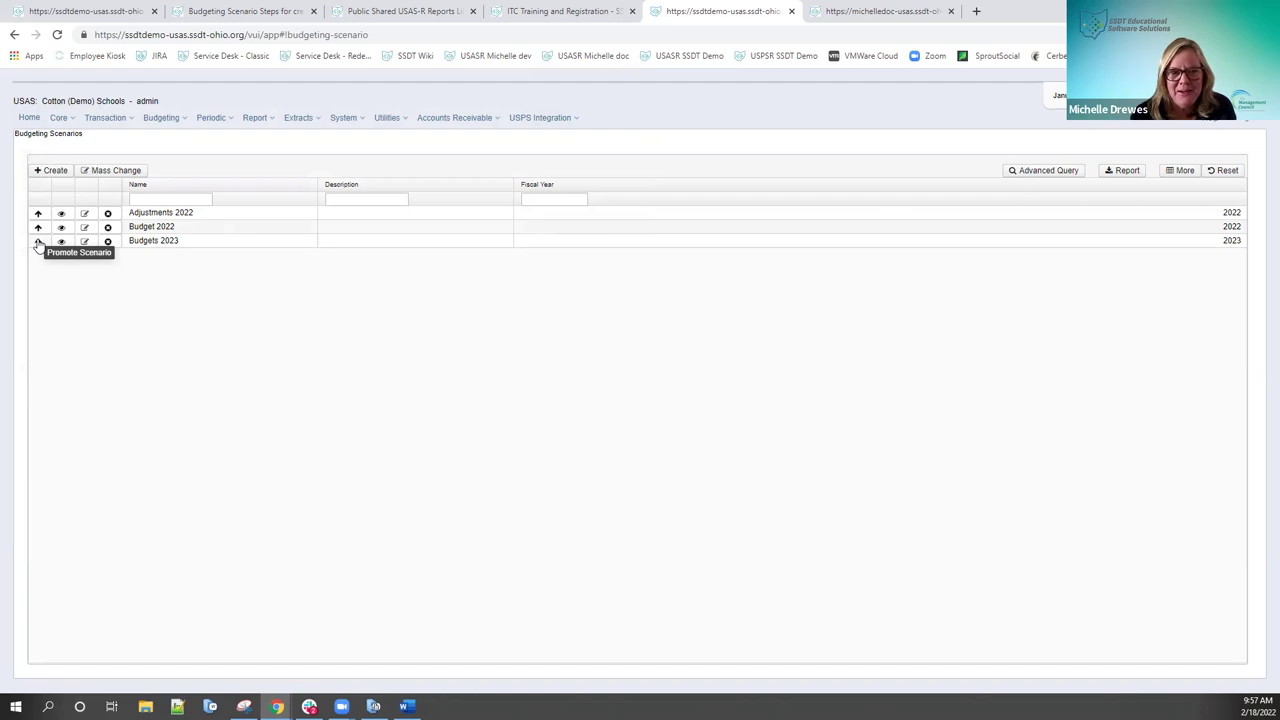
left_click(38, 241)
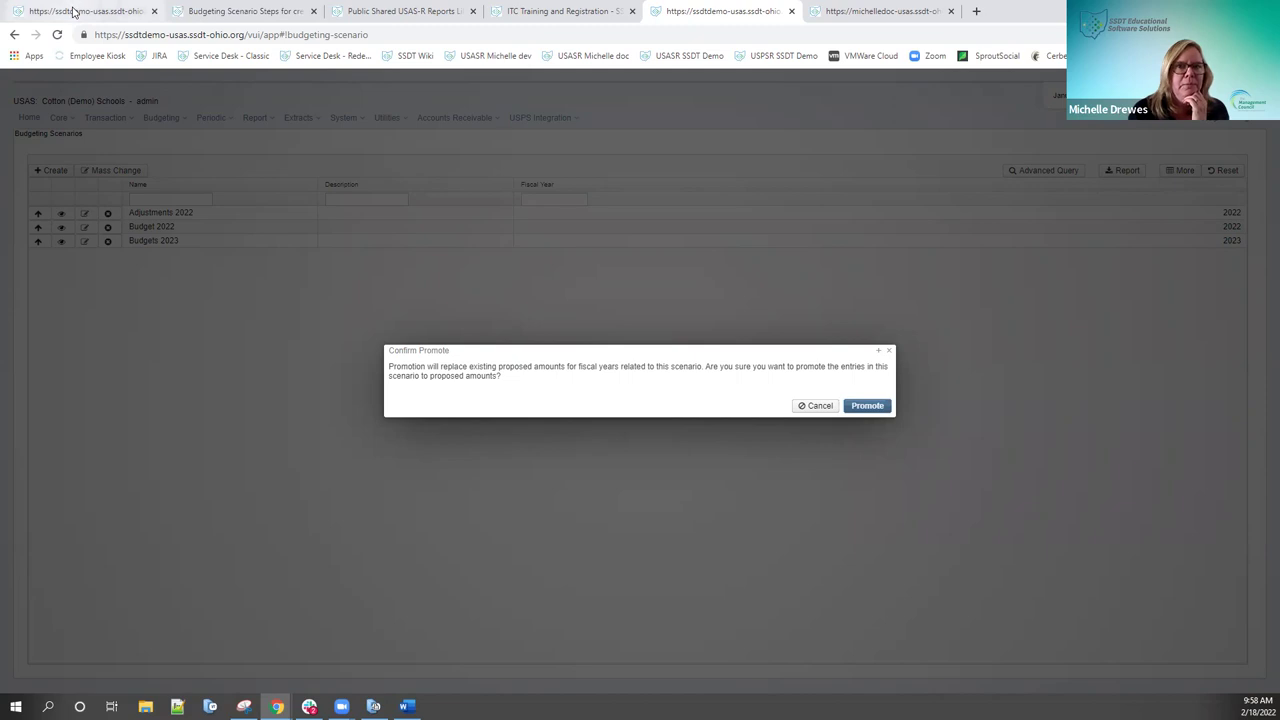
left_click(869, 408)
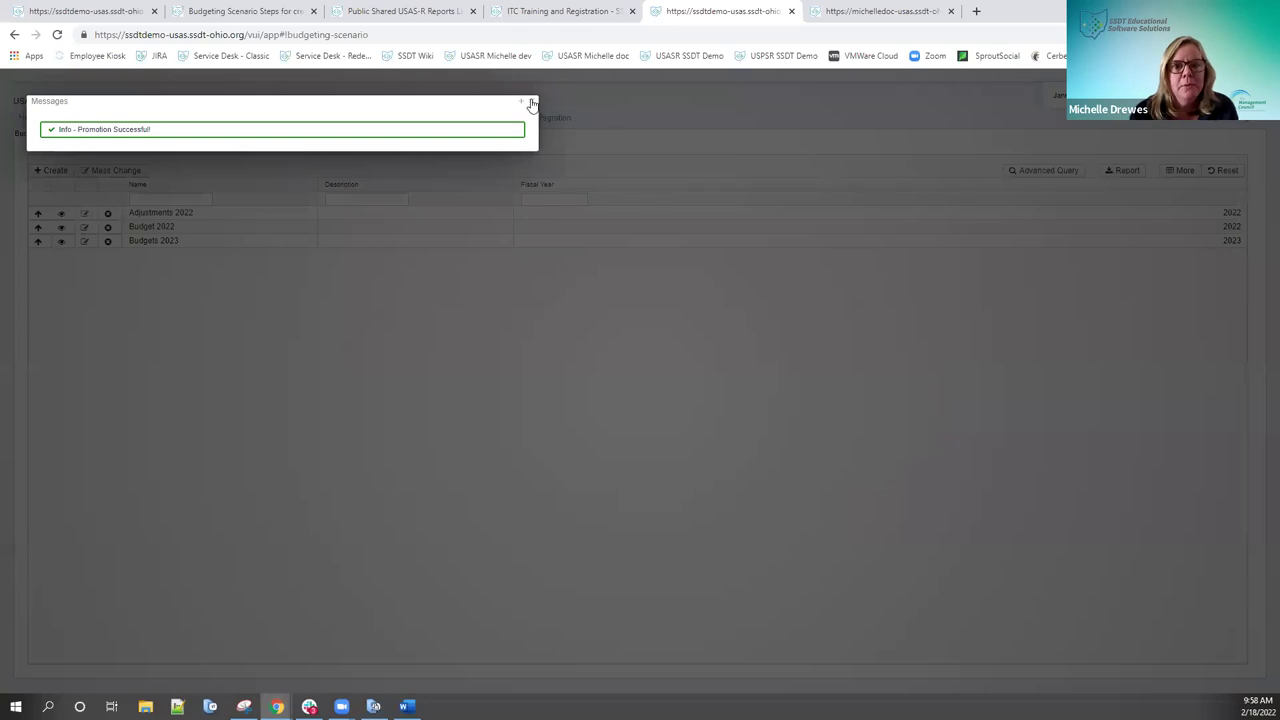
left_click(533, 103)
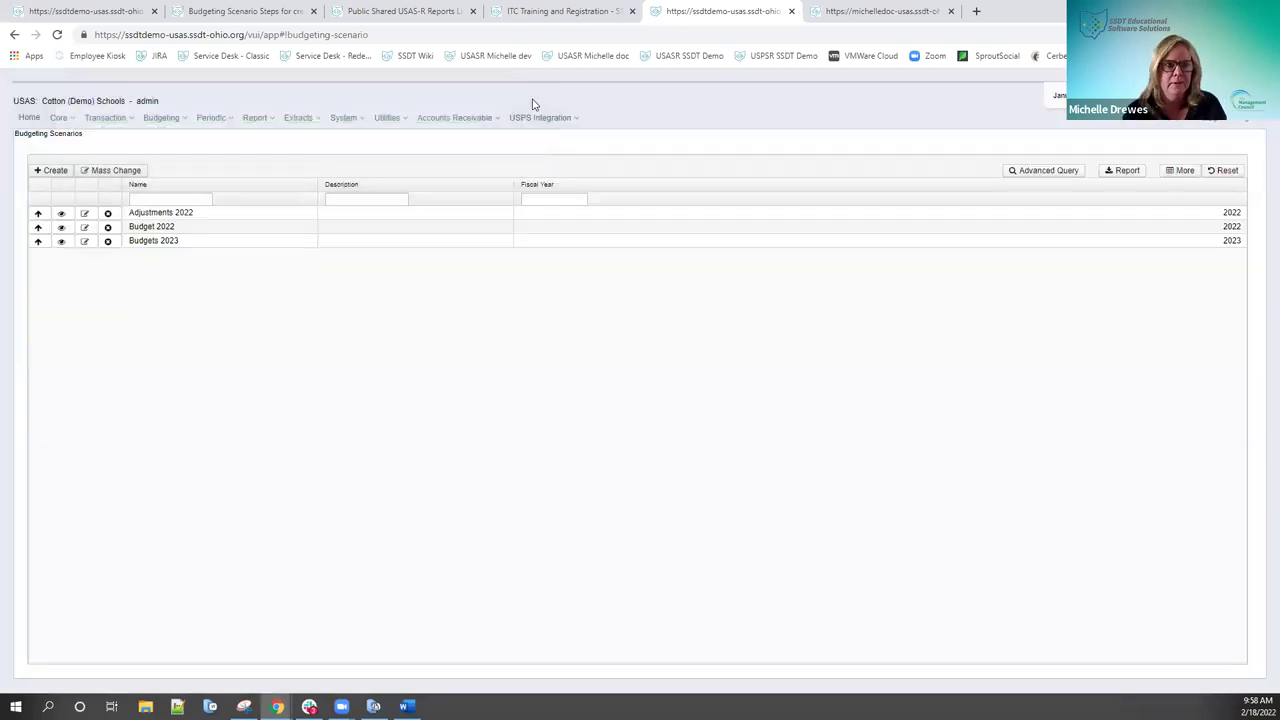
Step: Show Budgeting > Proposed Amounts for Fiscal Year 2023 and scan the 500.00 food service lines
left_click(176, 125)
left_click(185, 145)
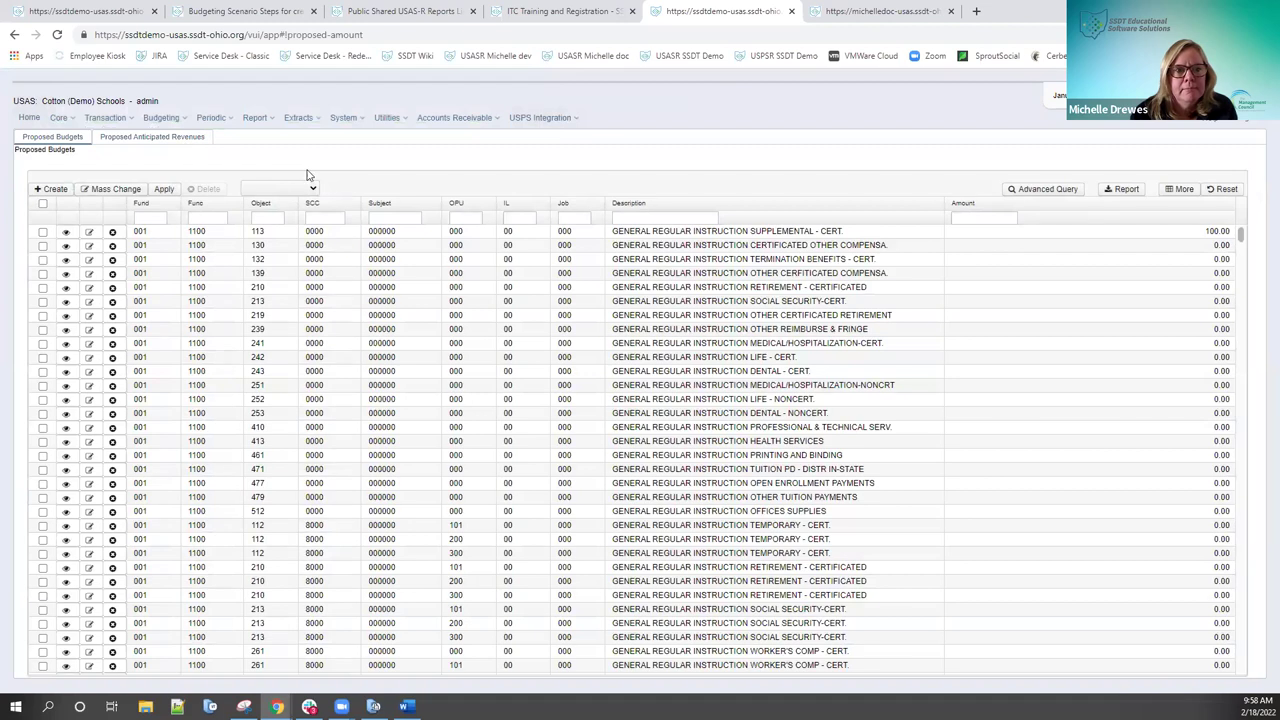
left_click(313, 190)
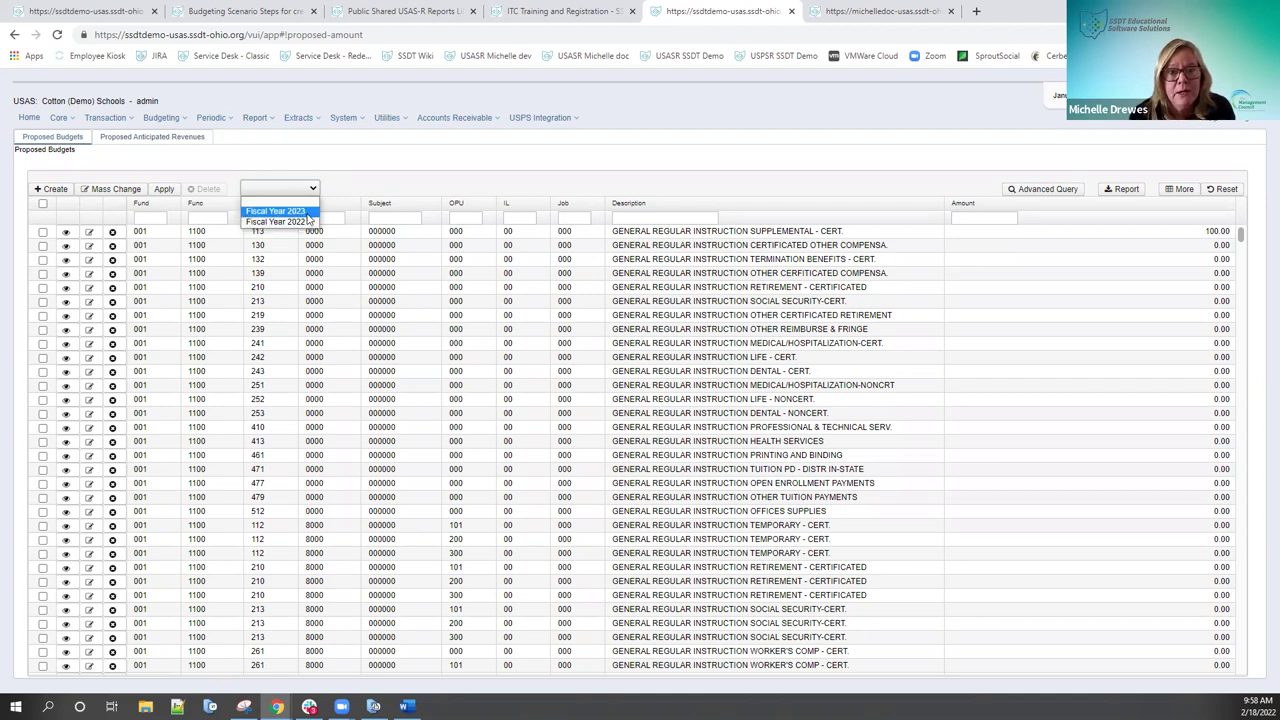
left_click(308, 211)
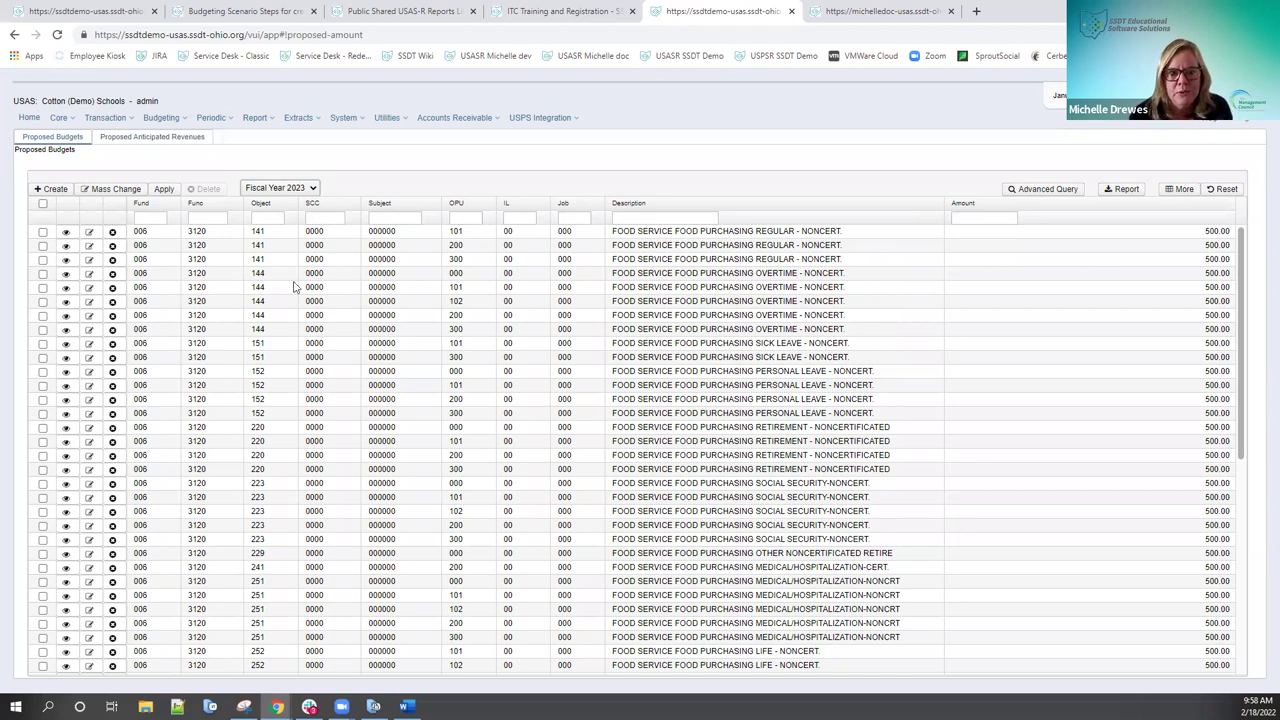
scroll(295, 287, "down", 5)
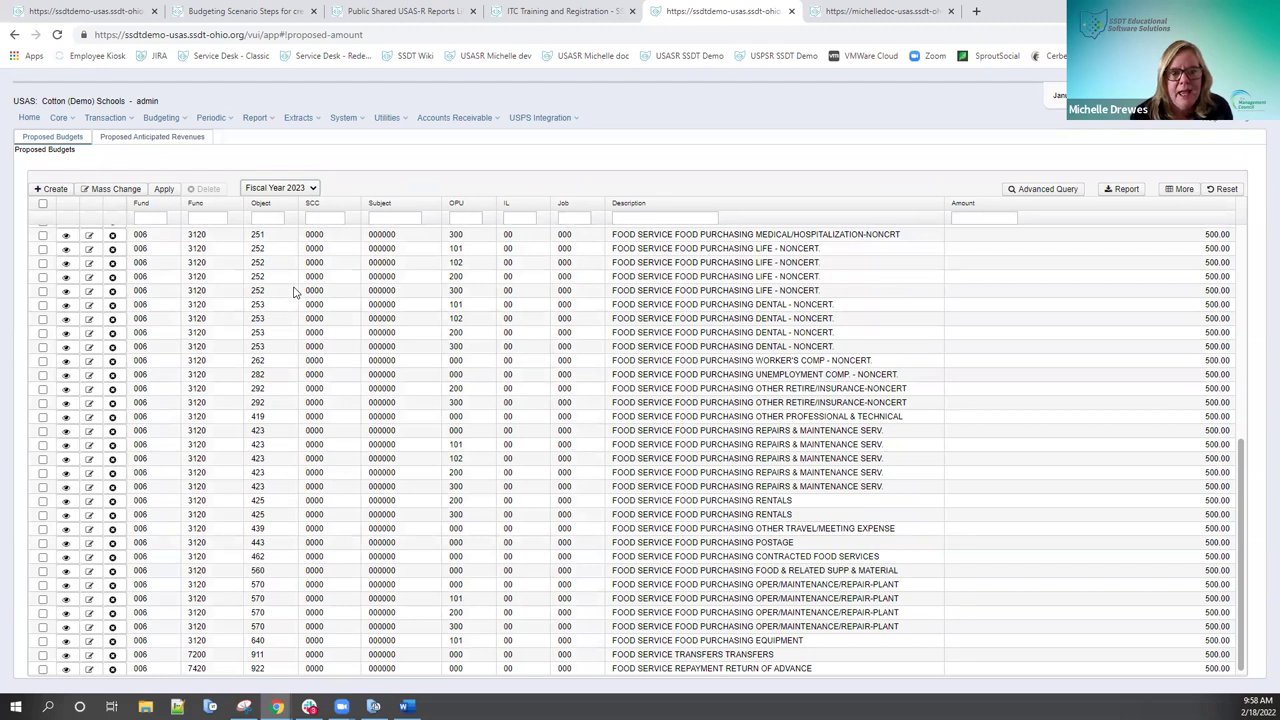
scroll(295, 289, "up", 4)
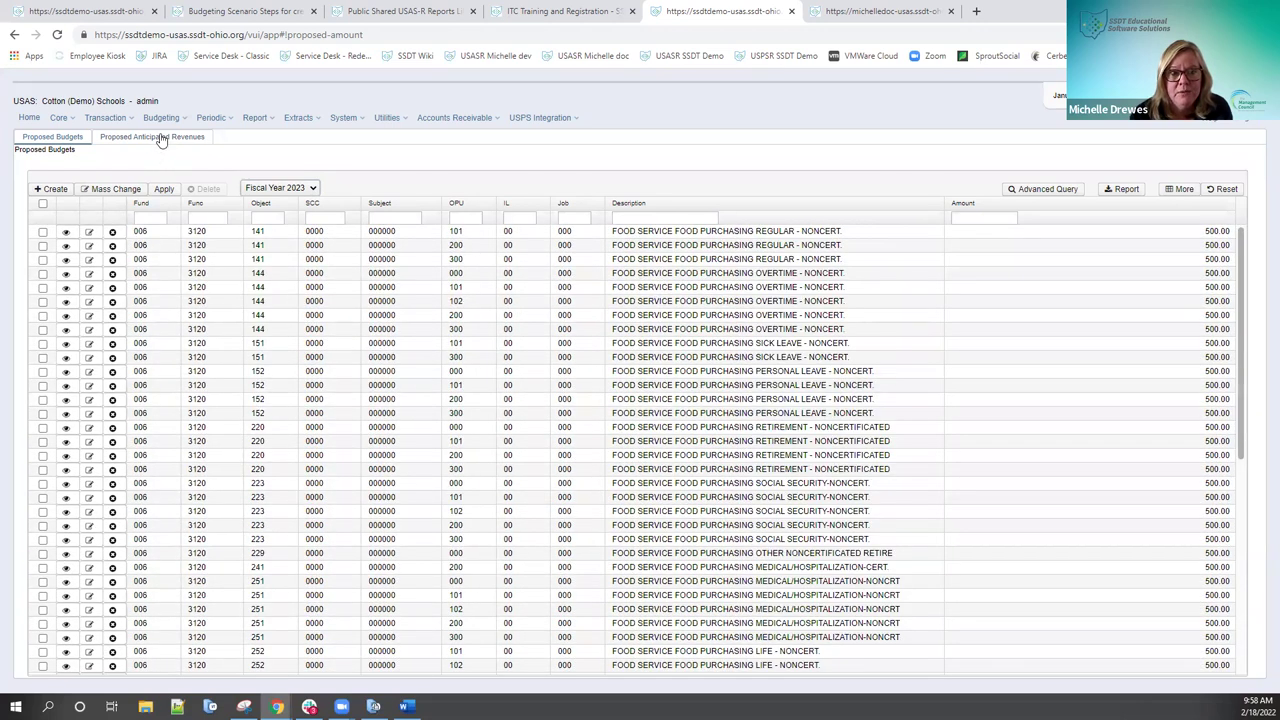
left_click(160, 138)
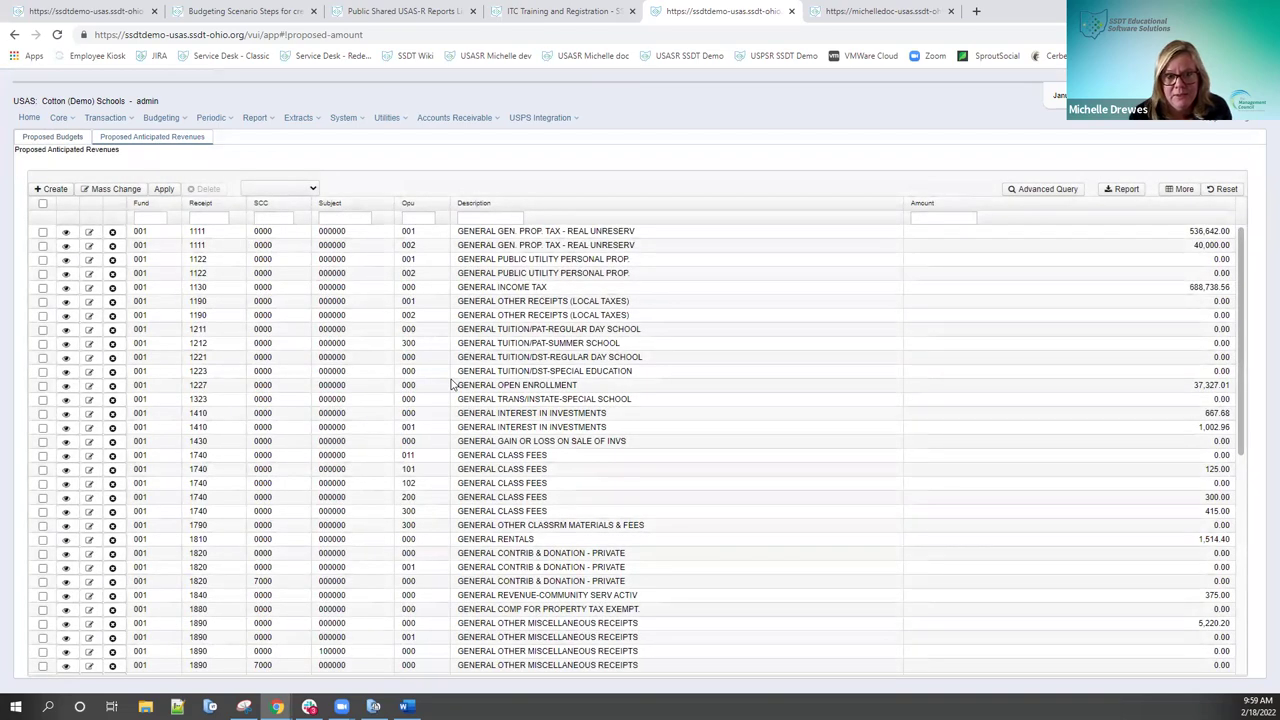
scroll(452, 383, "down", 3)
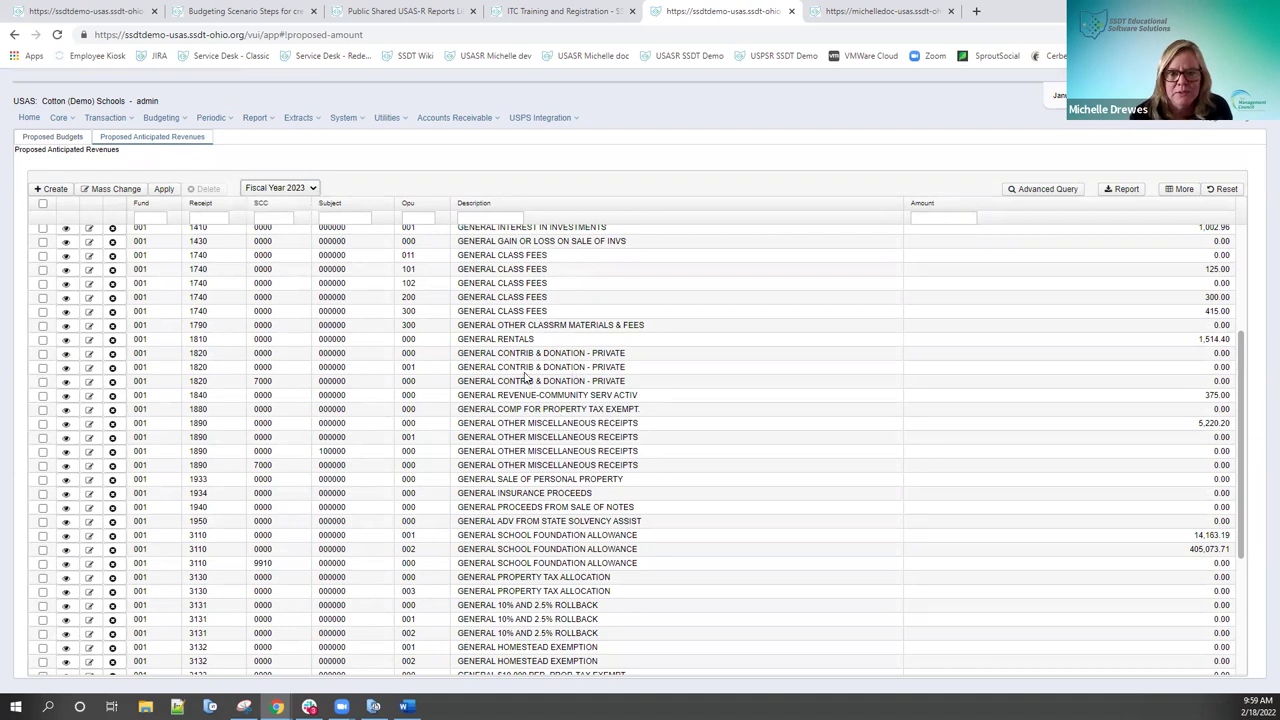
scroll(527, 376, "up", 3)
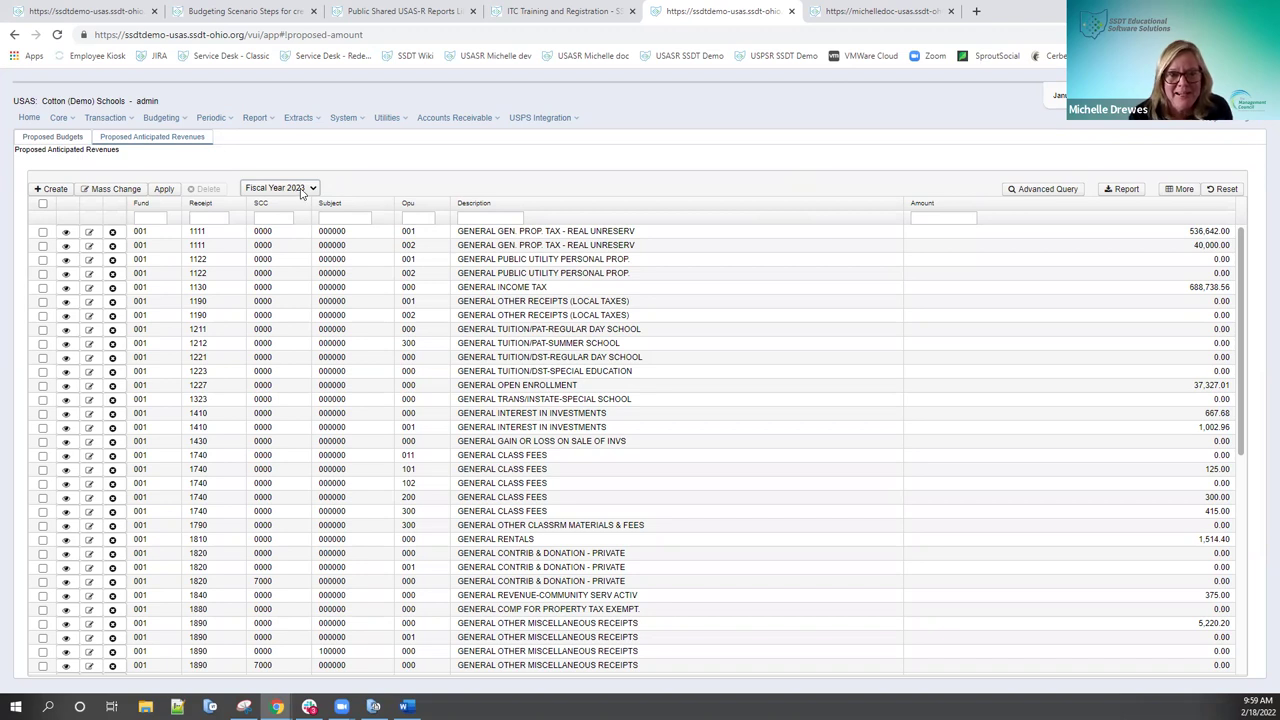
left_click(62, 137)
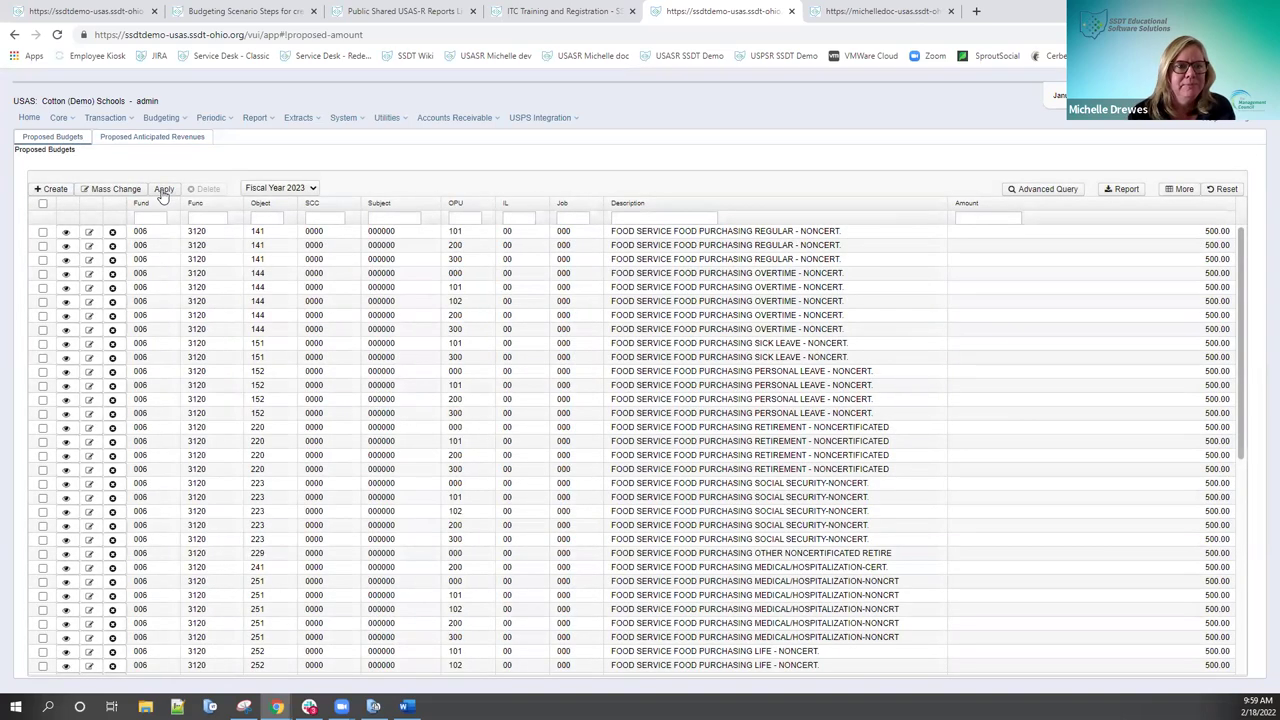
Step: Start applying the Fiscal Year 2023 proposed amounts with Temporary as the transaction type
left_click(163, 190)
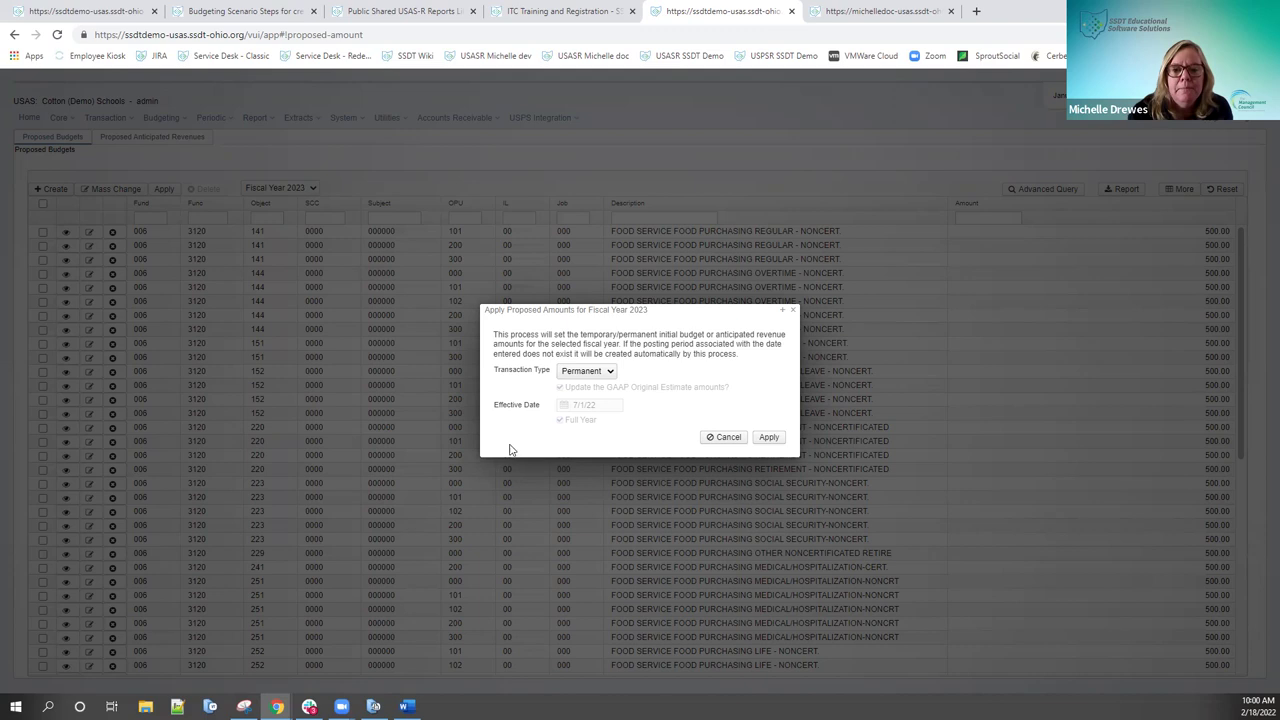
left_click(607, 372)
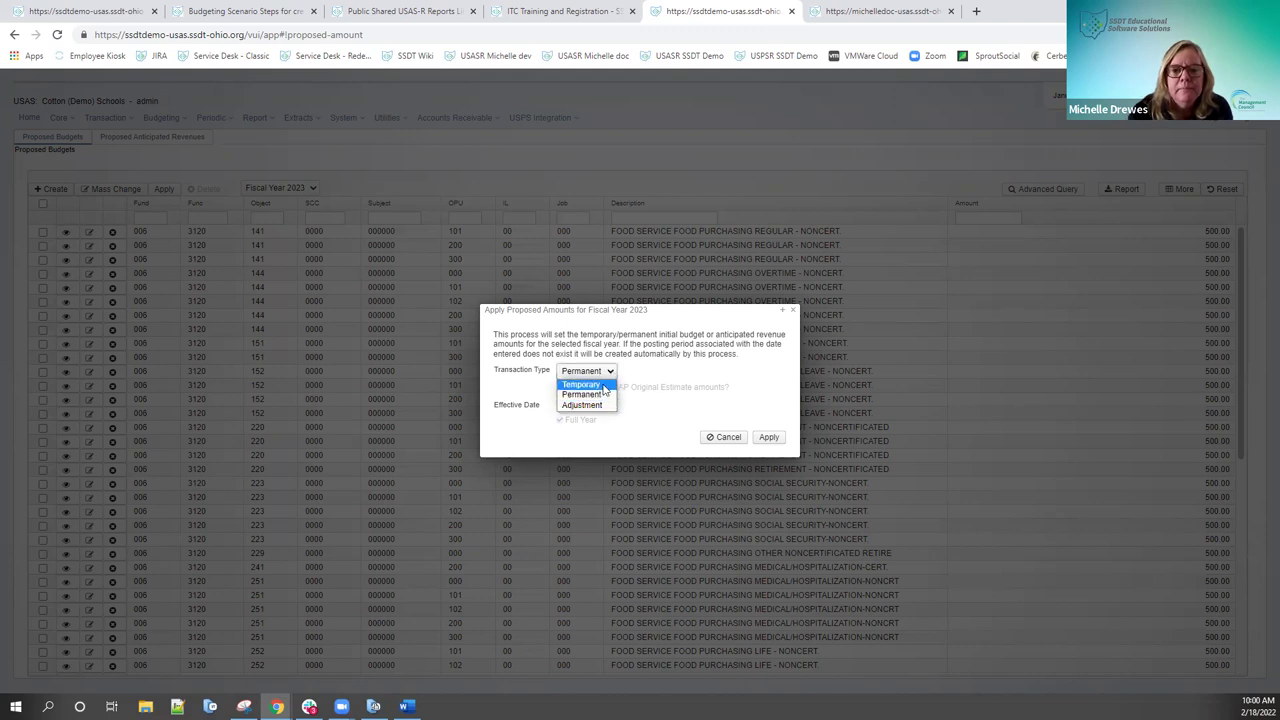
left_click(604, 388)
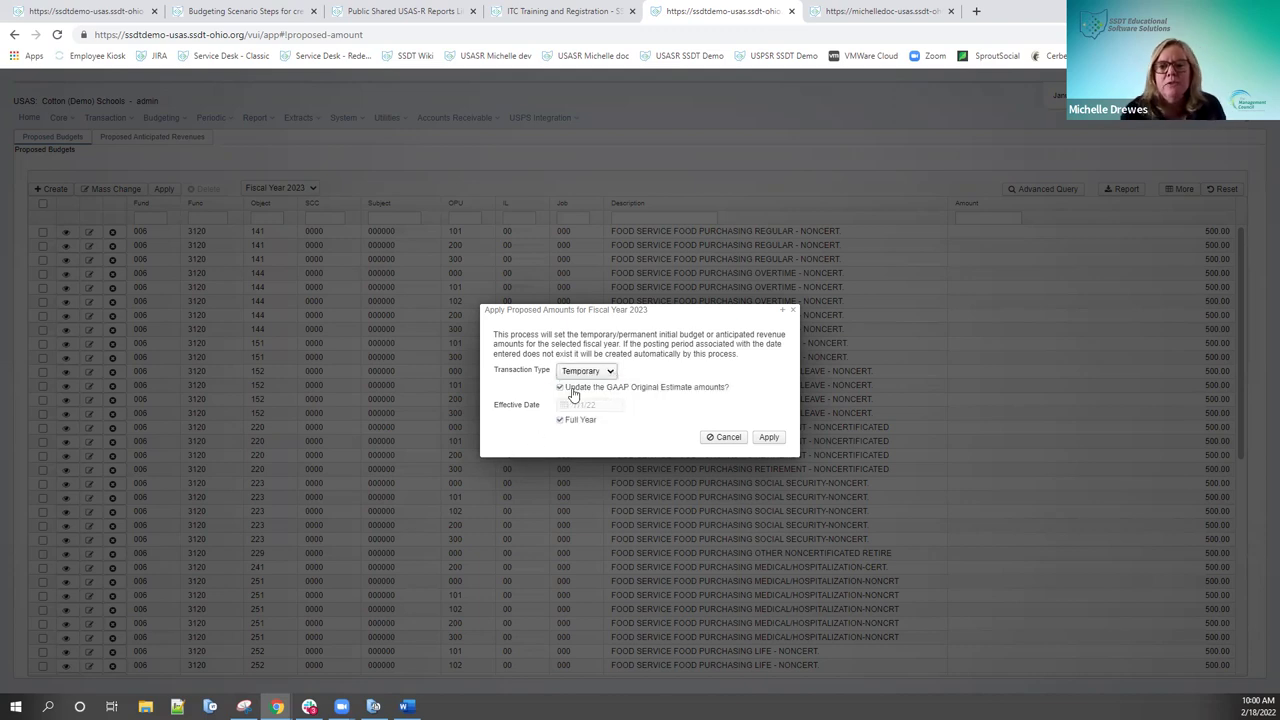
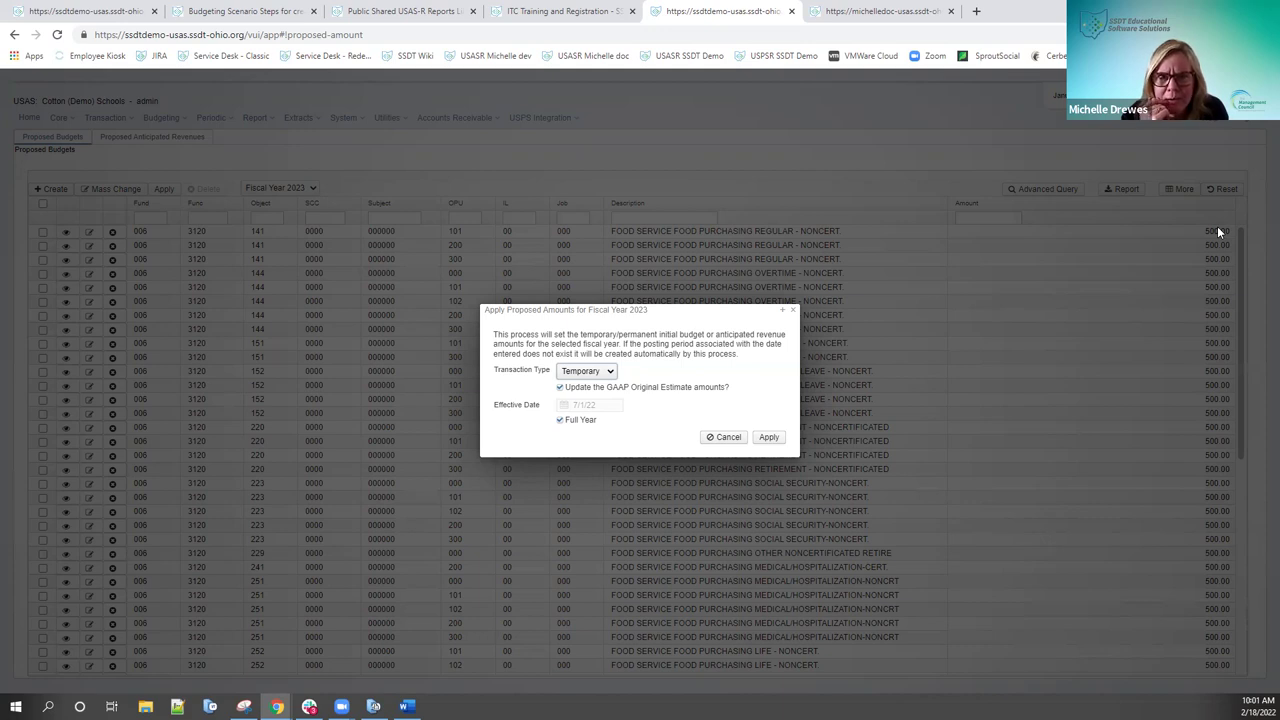
Step: Preview the Budget Transactions – Initial Estimates example PDF with TempInitial and GAAPInitial entries for fund 004-9101
left_click(384, 12)
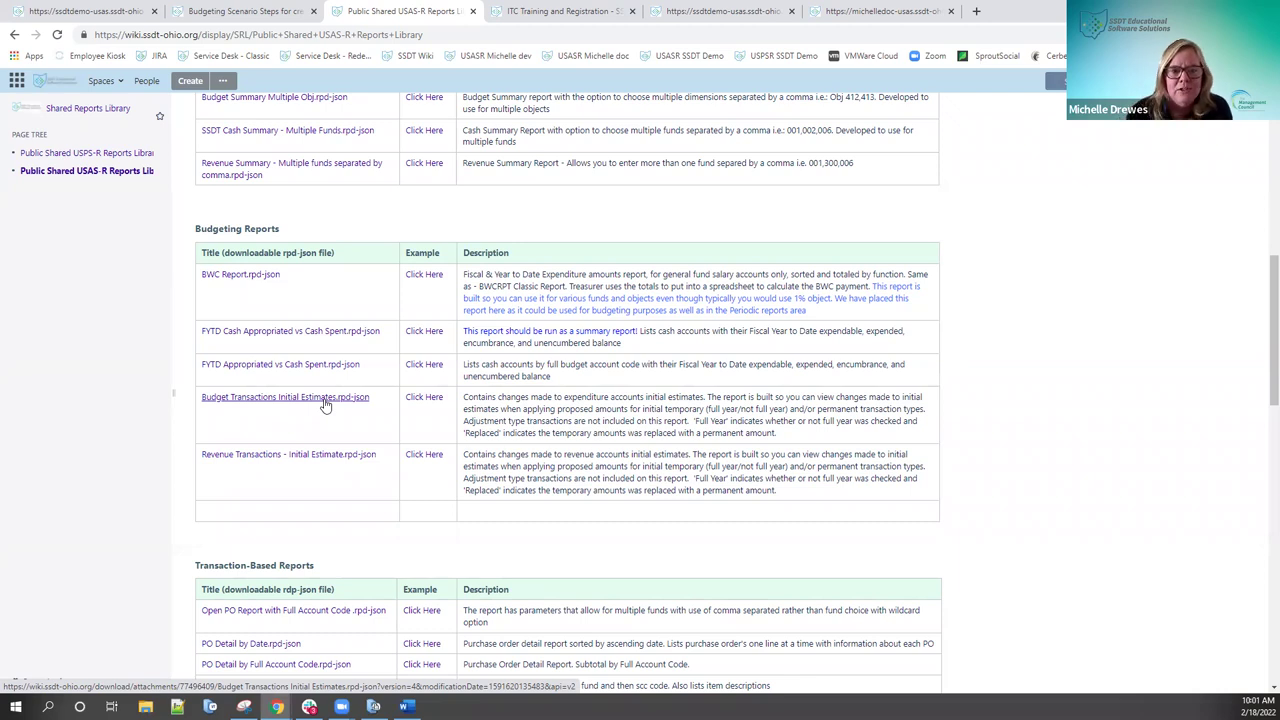
left_click(431, 403)
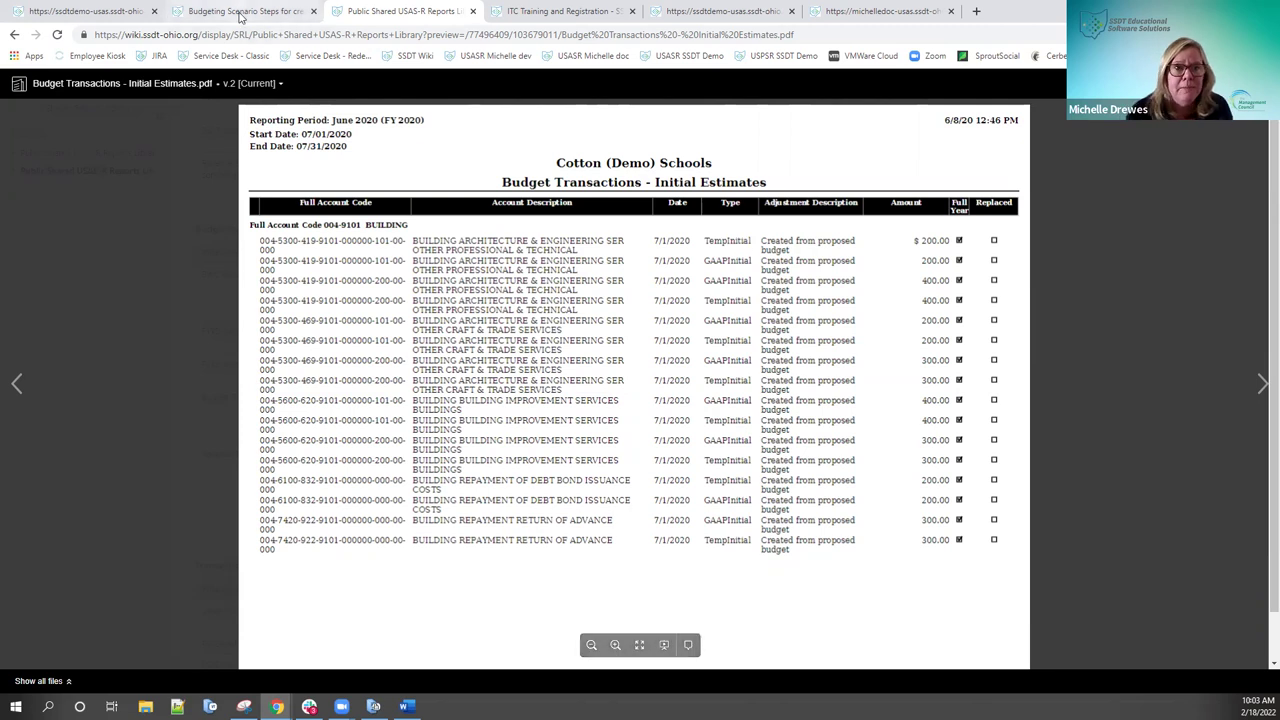
Step: Check the Proposed Budgets and Budgeting Scenarios pages, then set the FY2023 Apply Proposed Amounts transaction type to Permanent
left_click(140, 11)
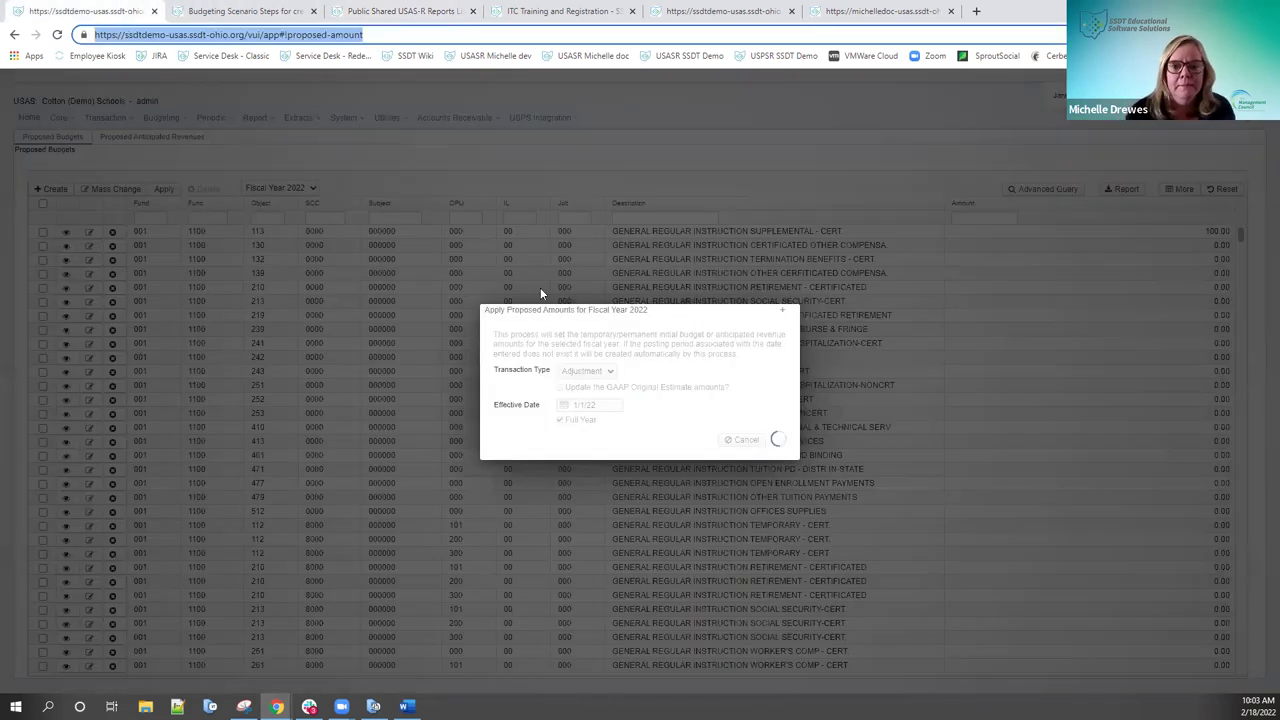
left_click(878, 11)
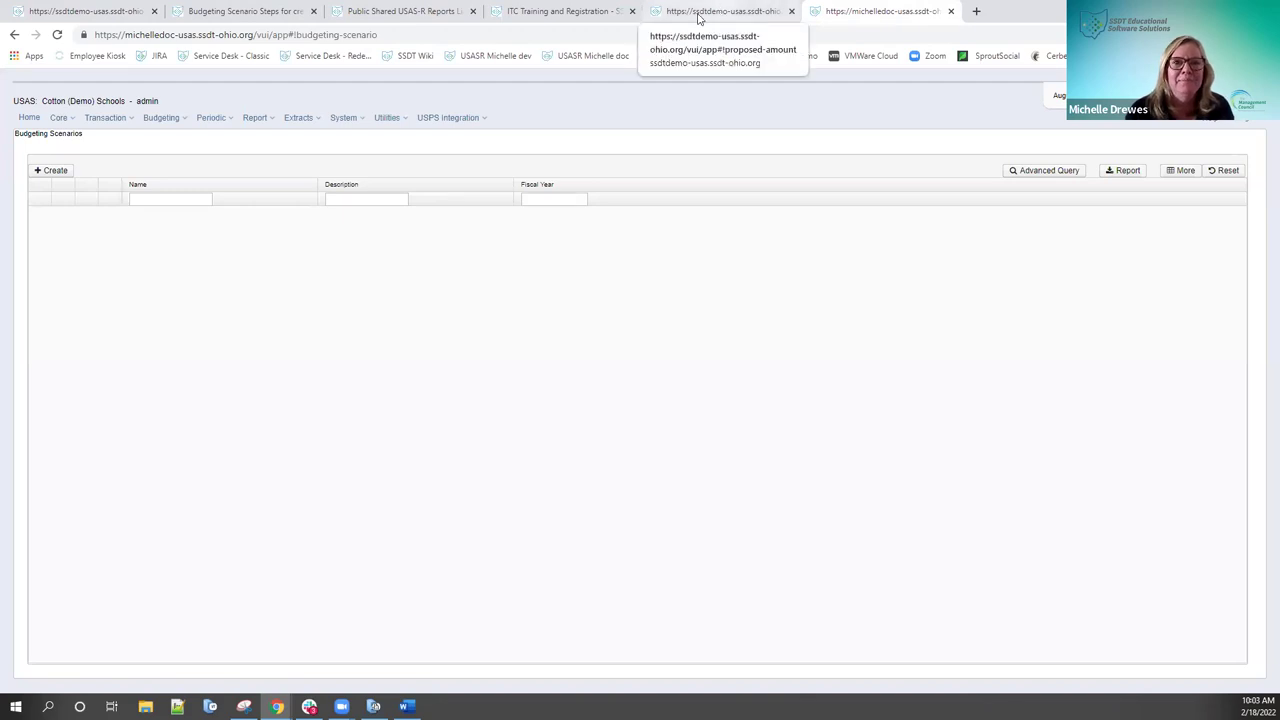
left_click(107, 14)
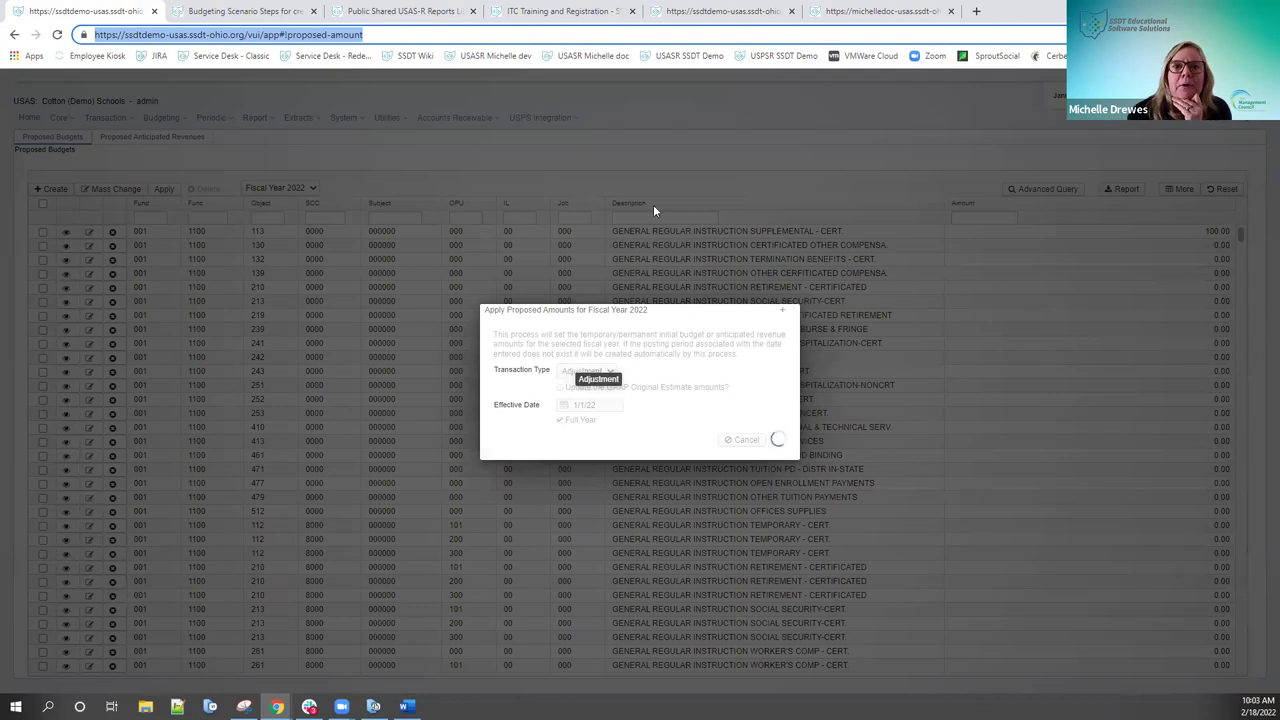
left_click(697, 14)
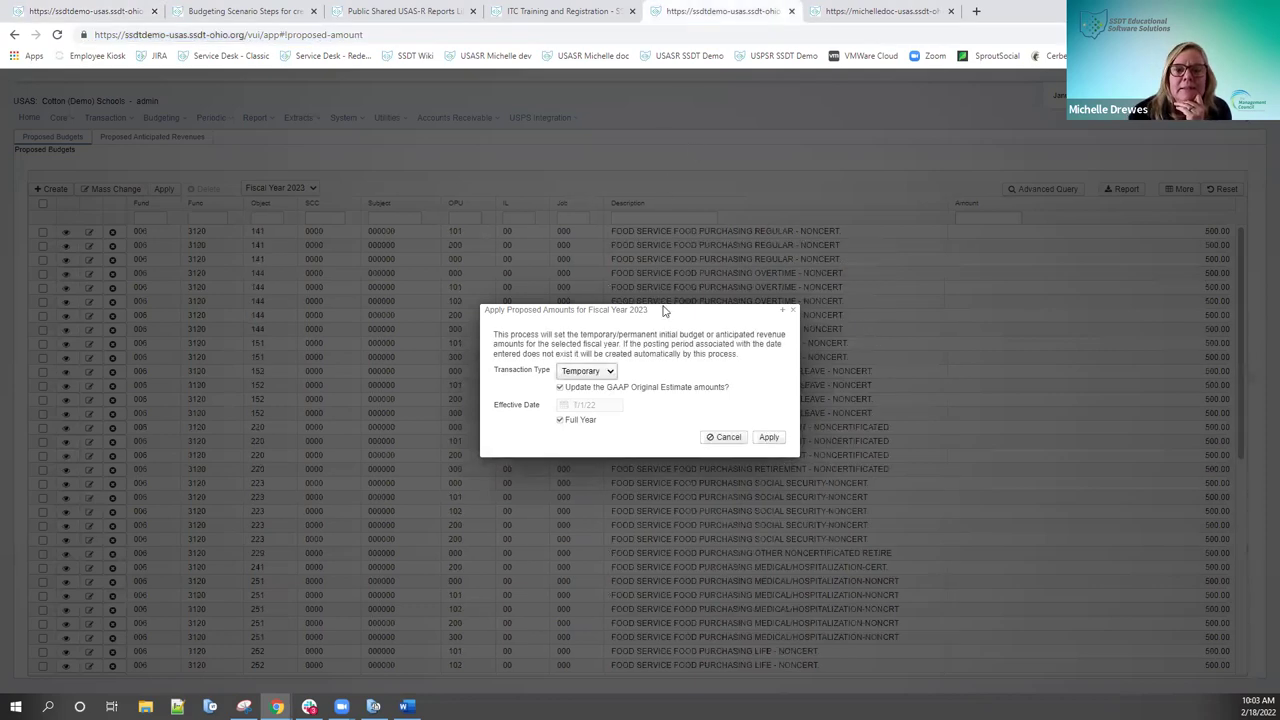
left_click(610, 371)
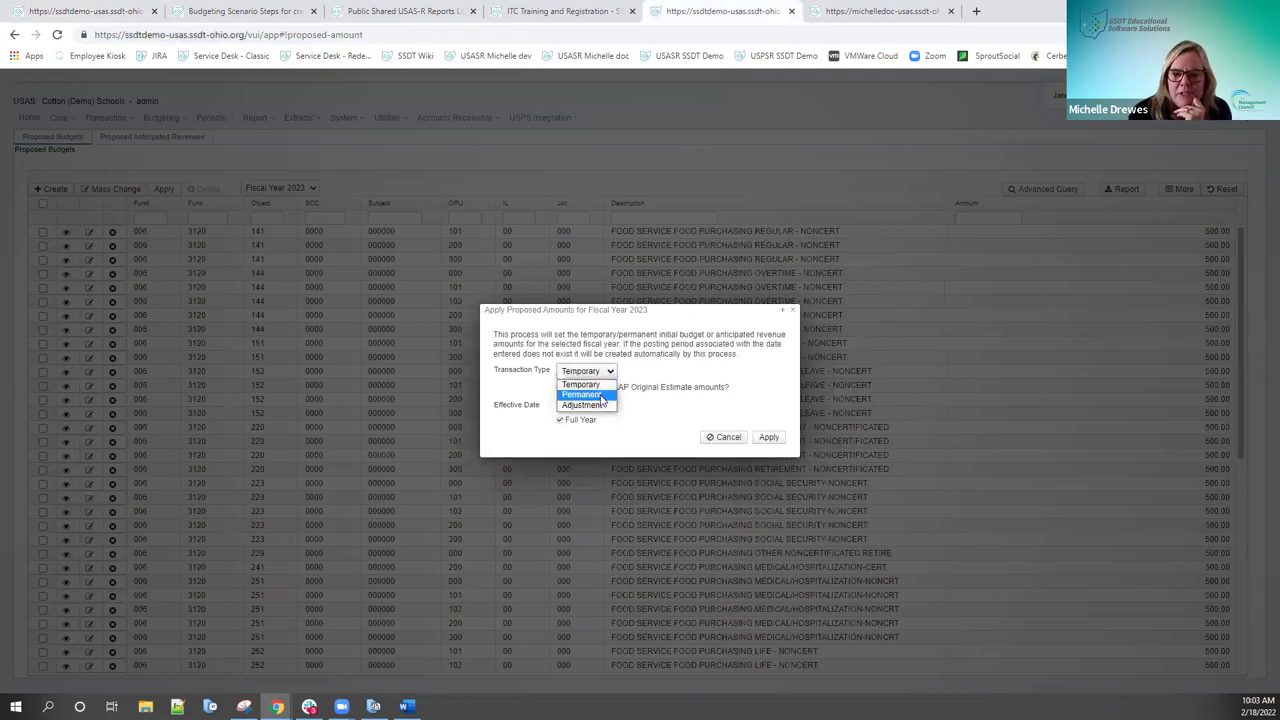
left_click(601, 396)
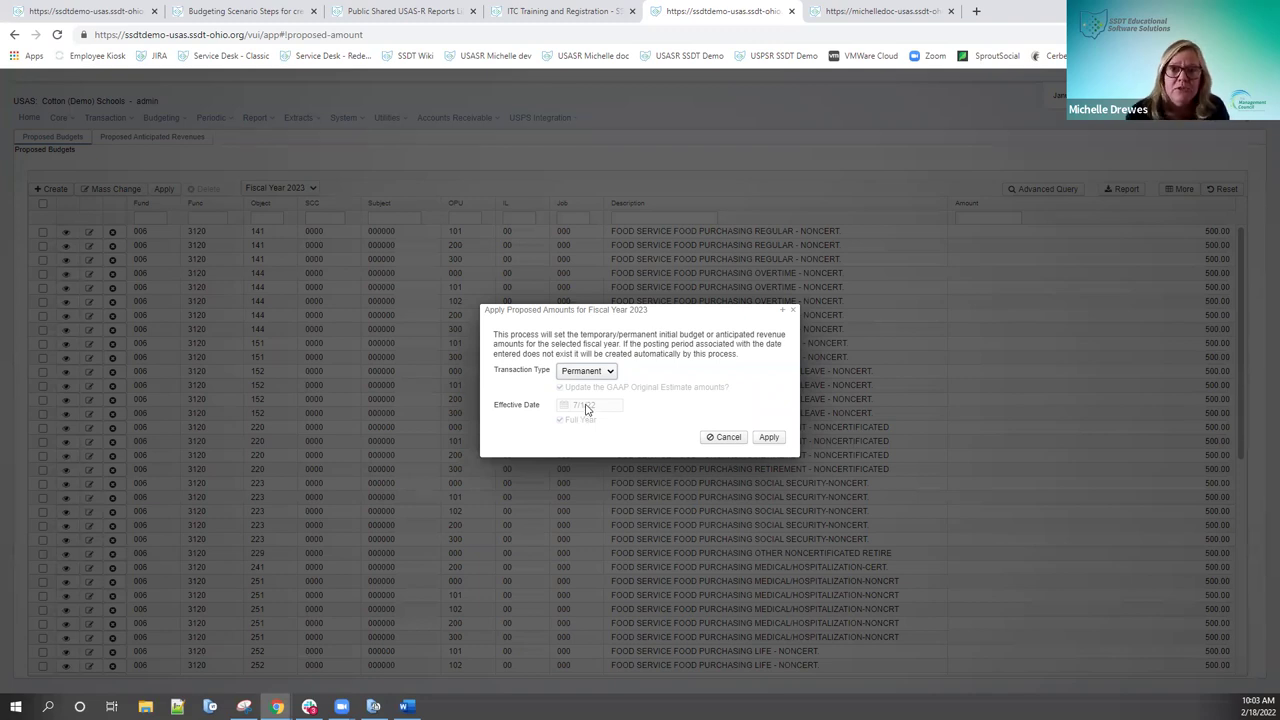
Step: Return to the Initial Estimates PDF showing TempInitial and GAAPInitial entries dated 7/1/2020
left_click(386, 12)
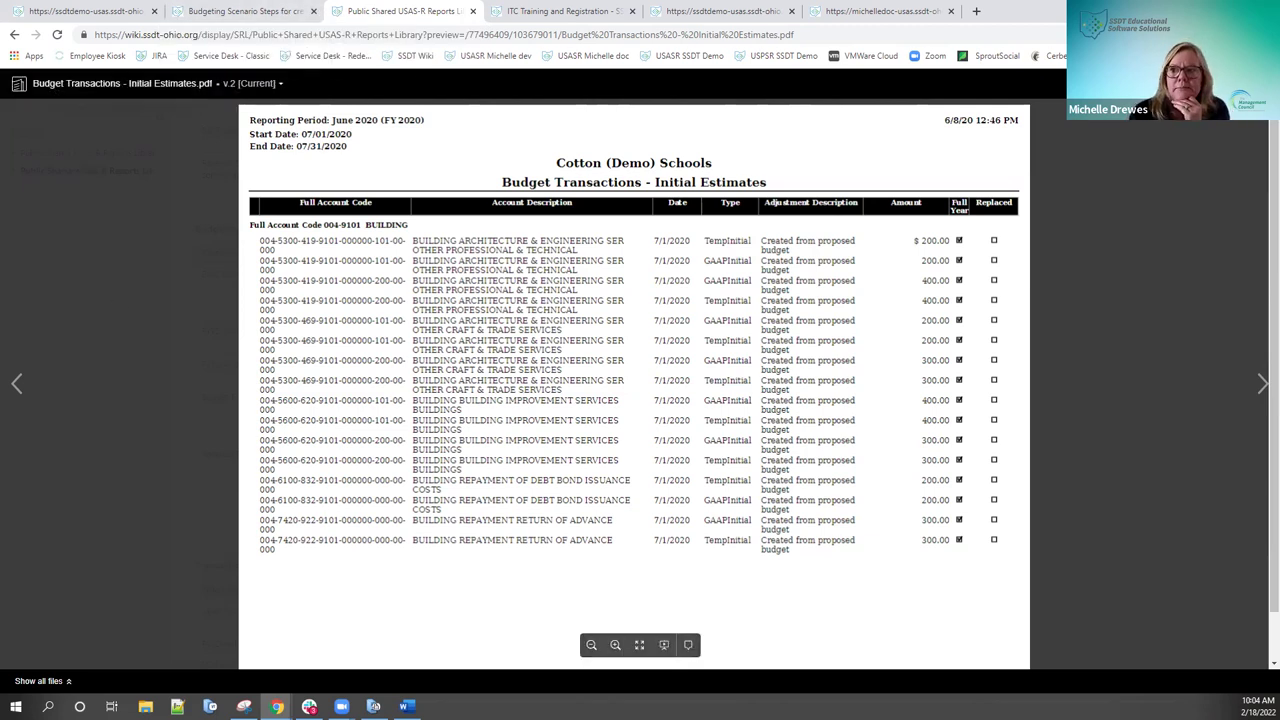
Step: Close the PDF preview and highlight 'Adjustment type' in the Budget Transactions report description
key("Escape")
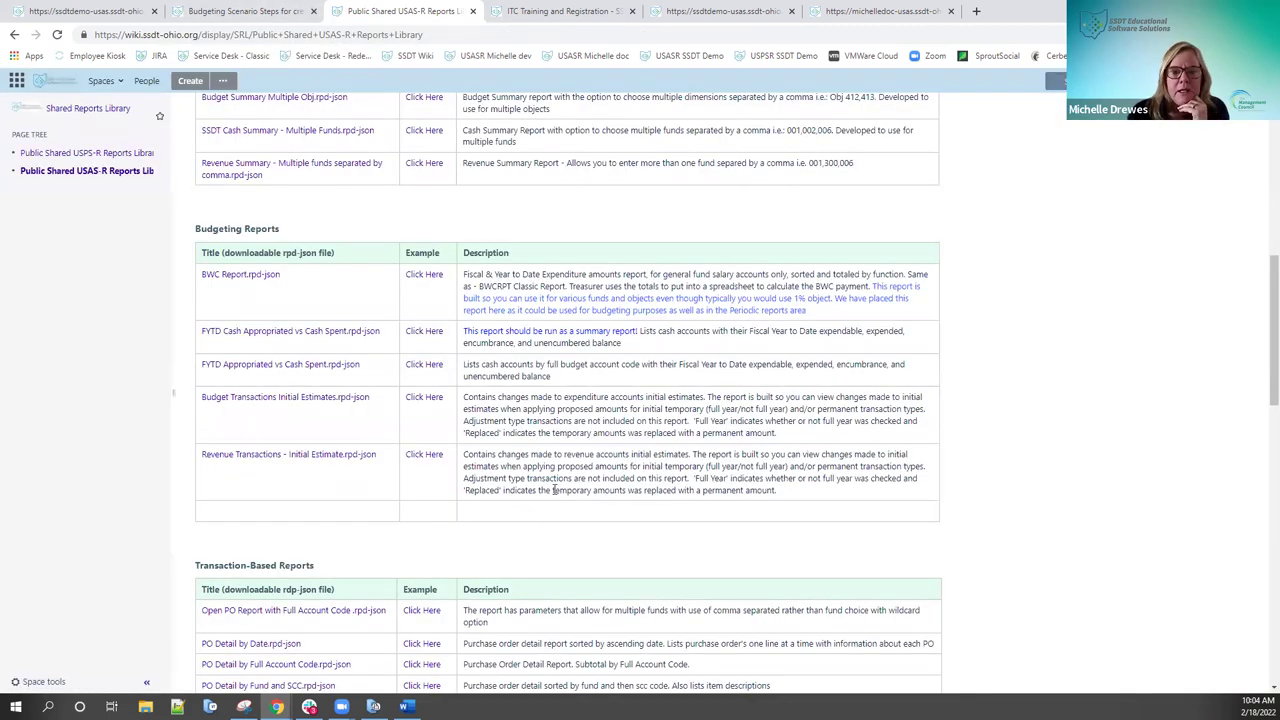
left_click_drag(463, 479, 574, 479)
left_click(466, 422)
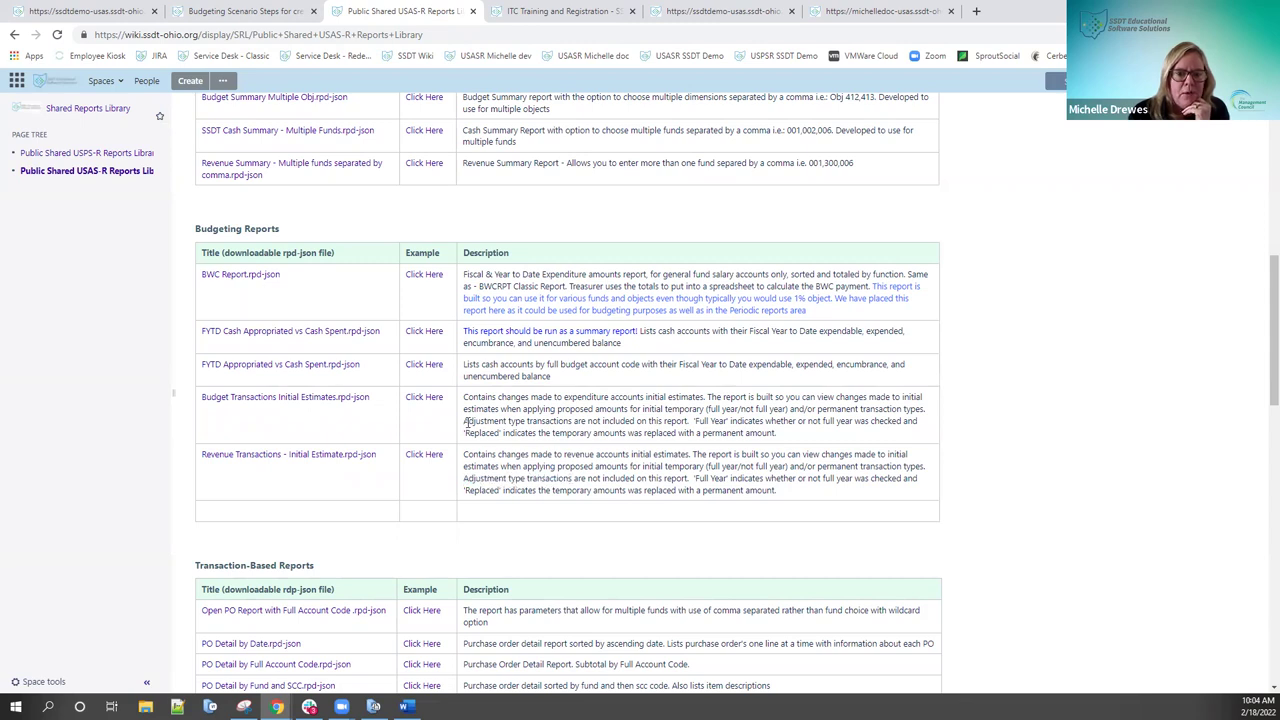
left_click_drag(466, 422, 522, 422)
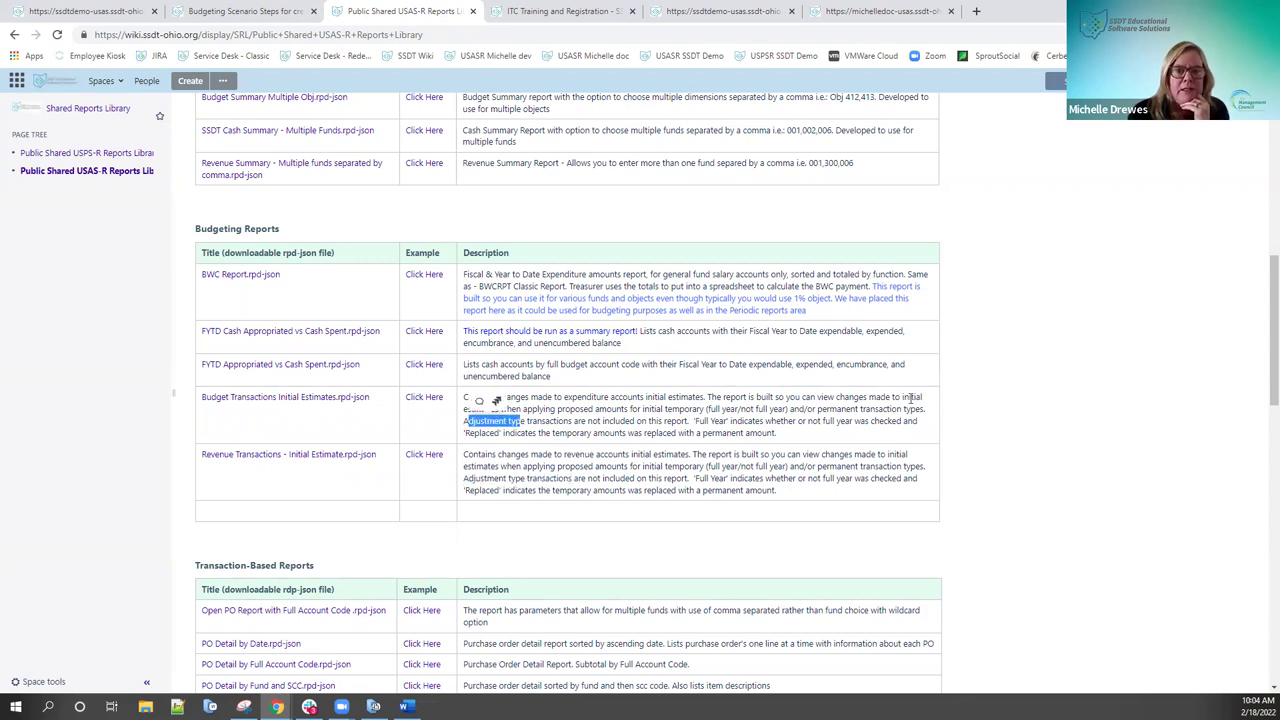
left_click(592, 418)
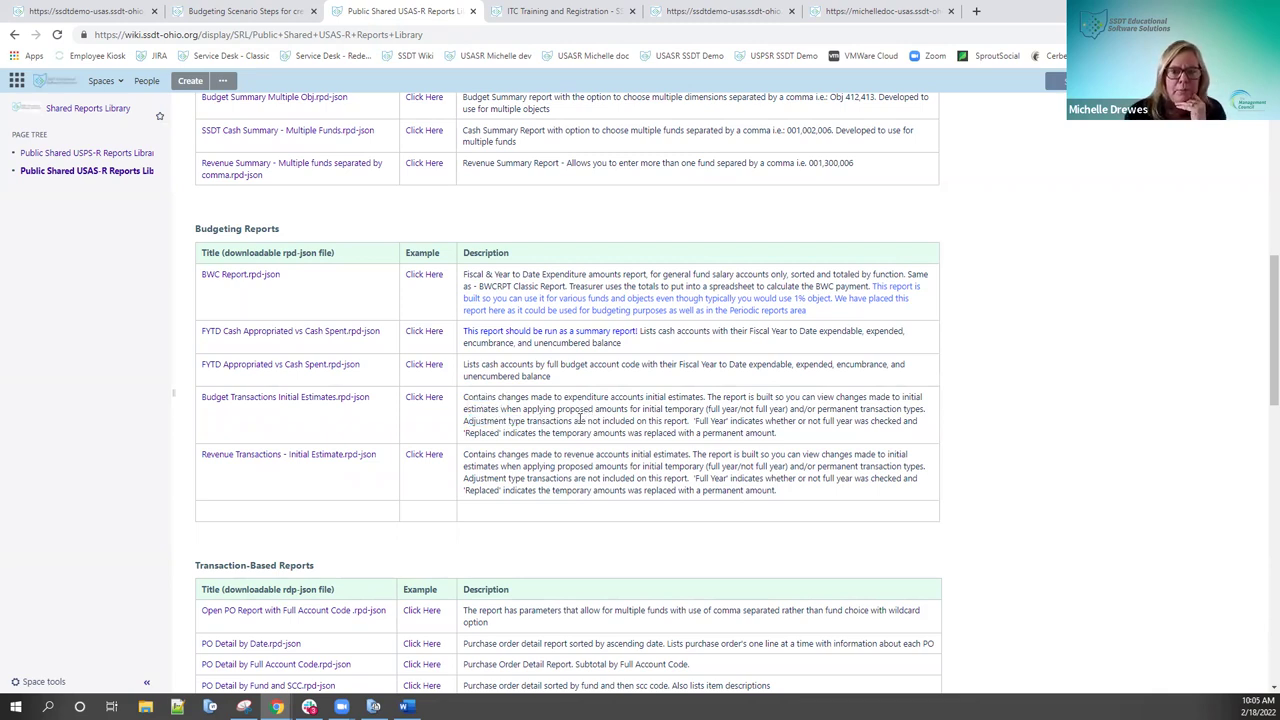
Step: Compare transaction types in the FY2023 Apply Proposed Amounts dialog, switching to Temporary and back to Permanent
left_click(703, 13)
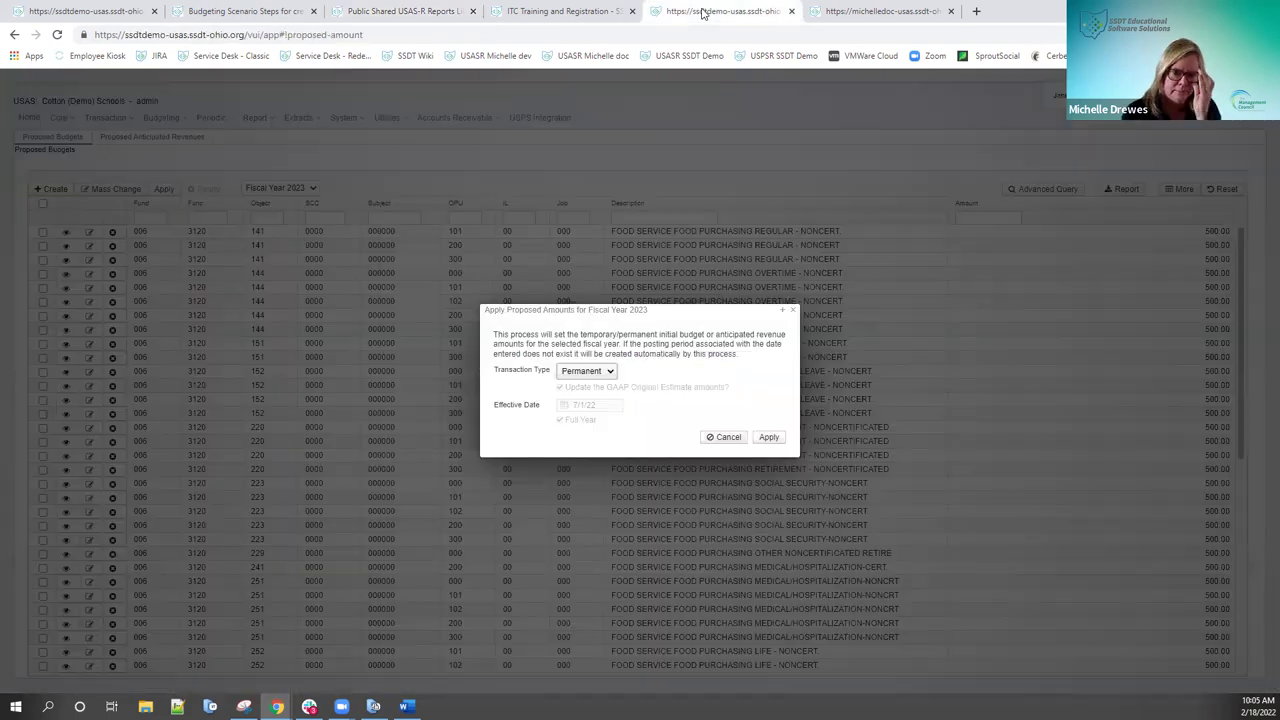
left_click(611, 372)
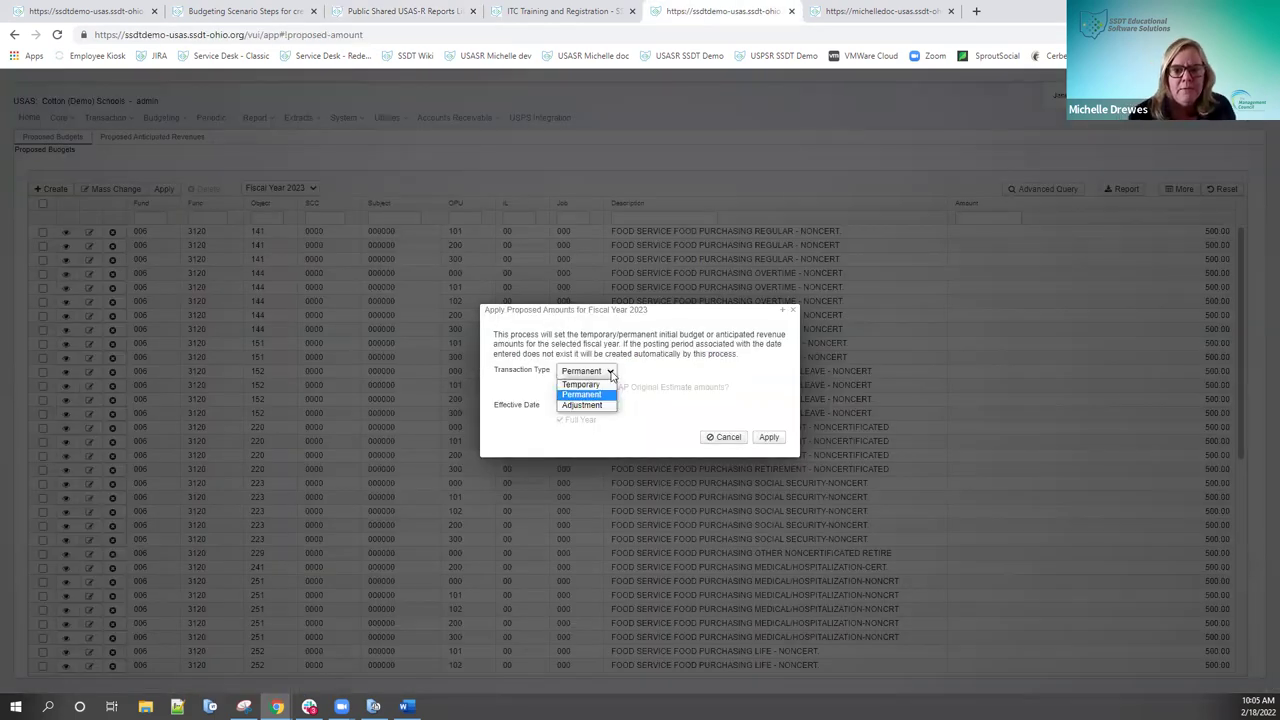
left_click(600, 387)
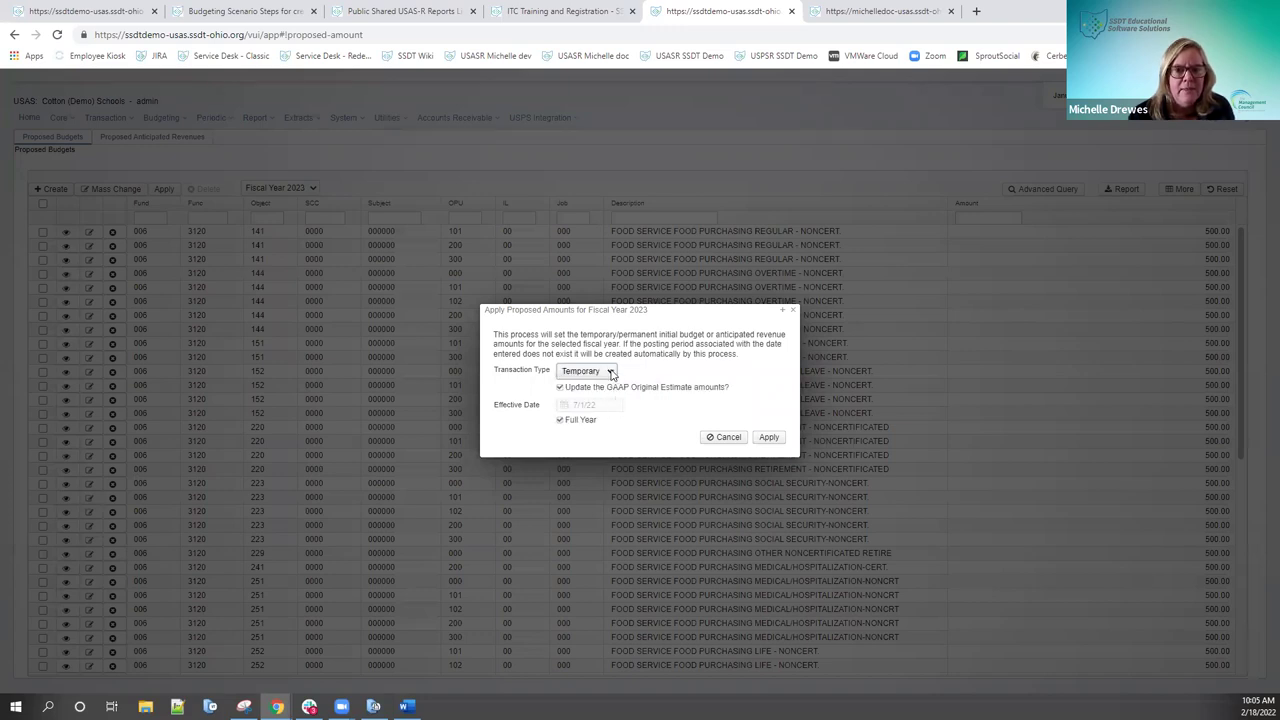
left_click(609, 371)
left_click(590, 395)
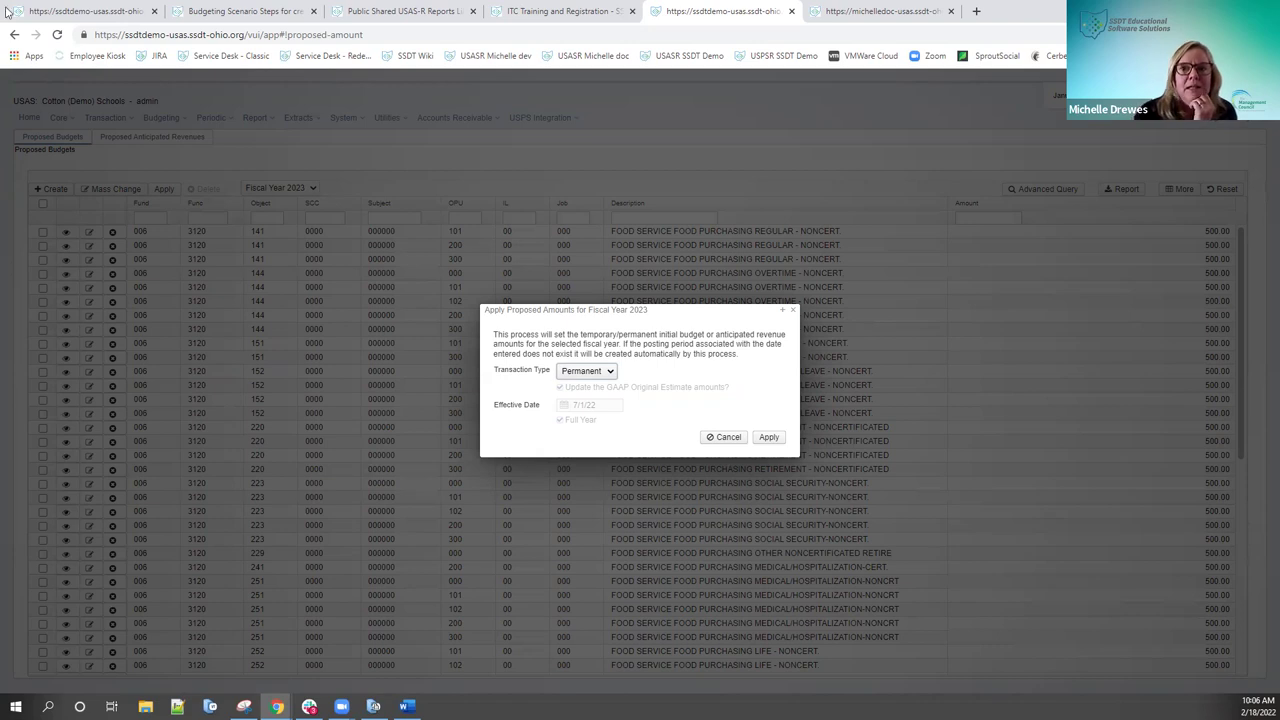
Step: Show the ITC Training and Registration wiki page listing the 18 Feb 2022 USAS Budgeting Session
left_click(530, 14)
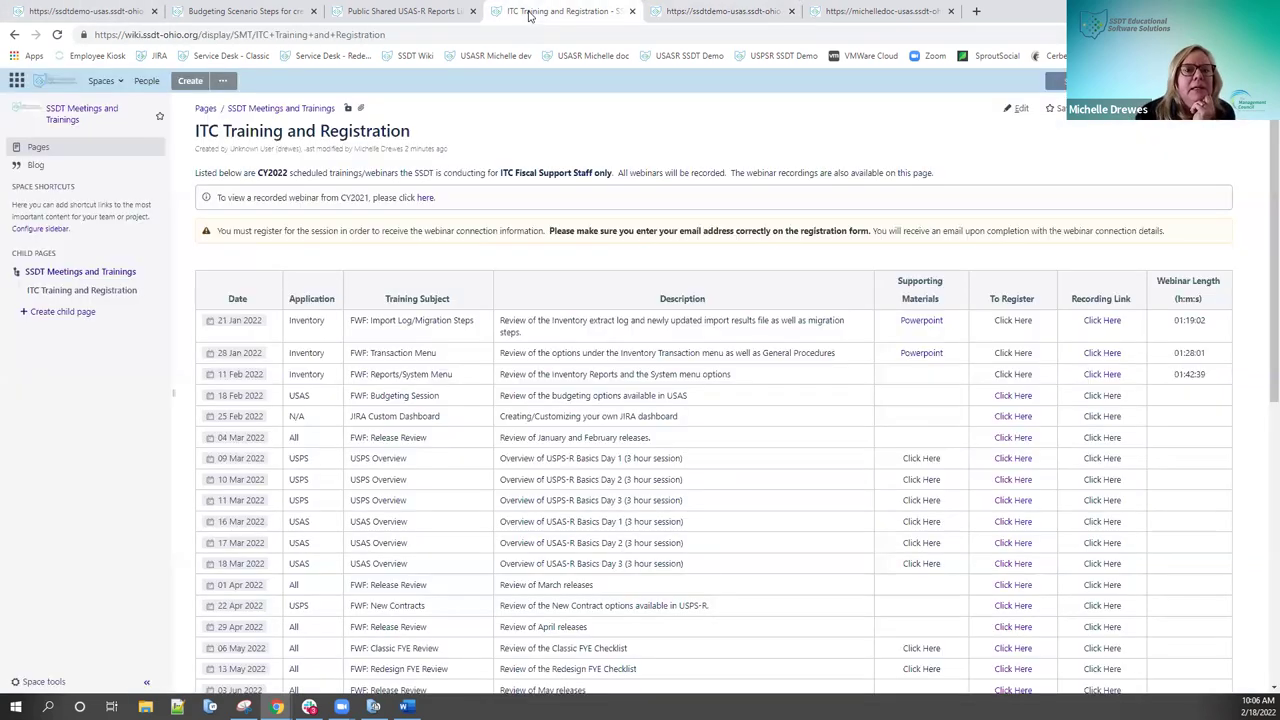
Step: In a new tab, go from the SSDT Public Wiki main page to Newsletters, listing issues through Volume 5 Issue 7
left_click(976, 11)
left_click(409, 56)
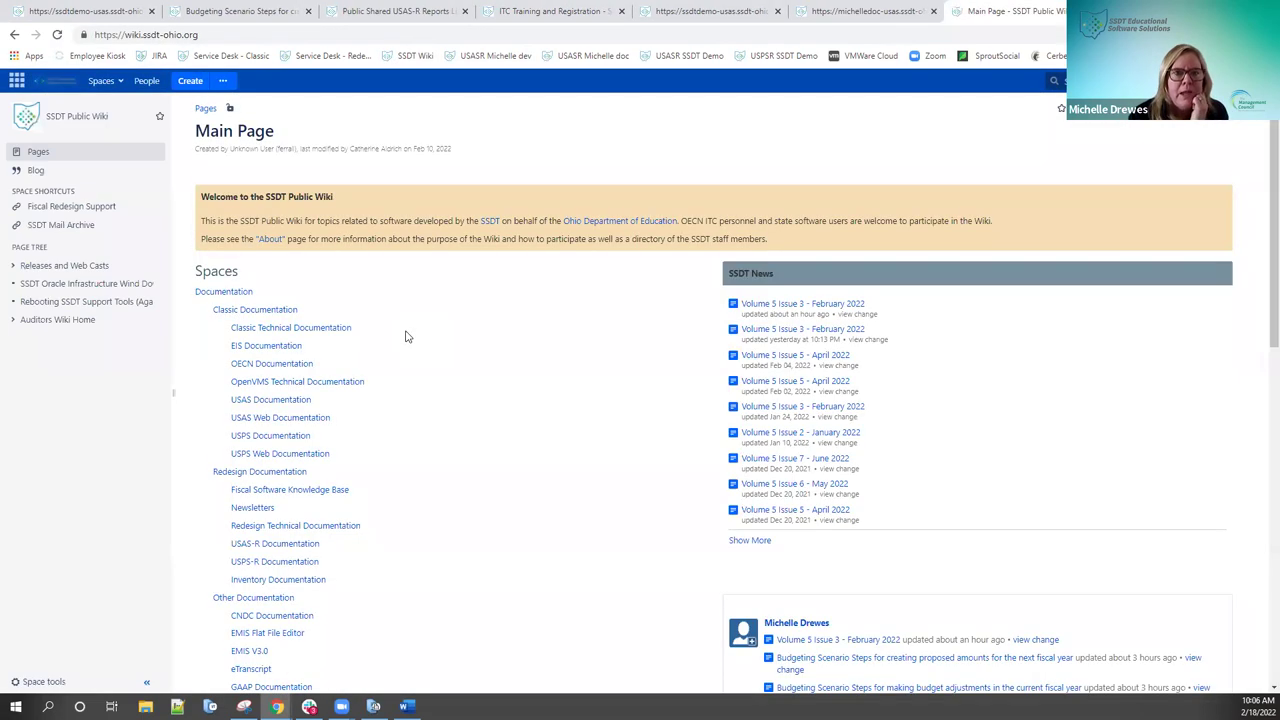
scroll(405, 336, "down", 2)
scroll(405, 336, "down", 2)
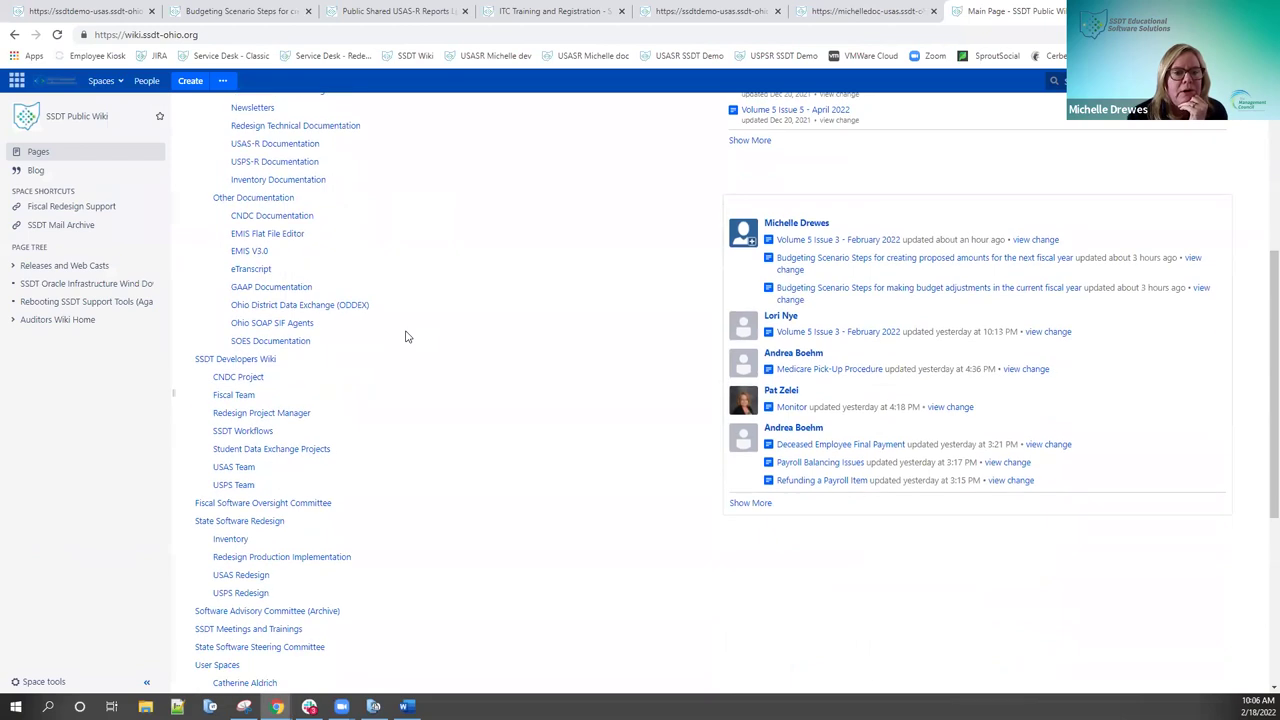
scroll(402, 332, "up", 4)
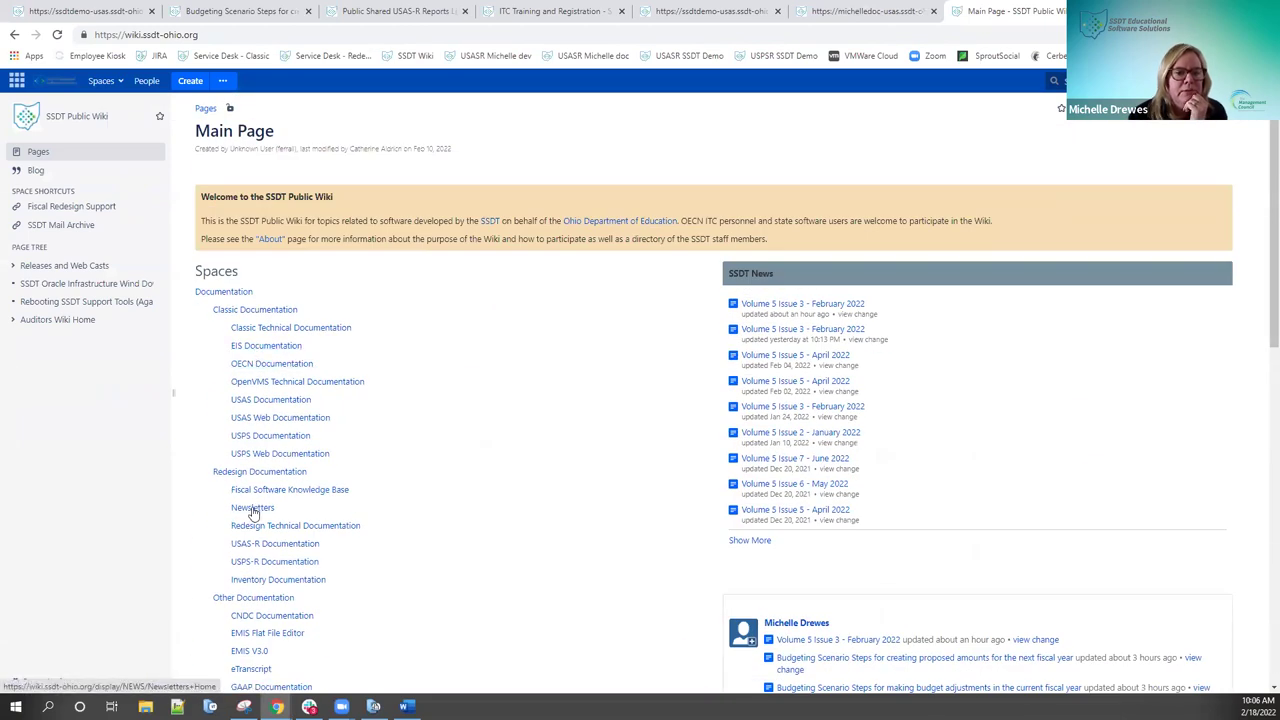
left_click(252, 509)
scroll(381, 381, "down", 5)
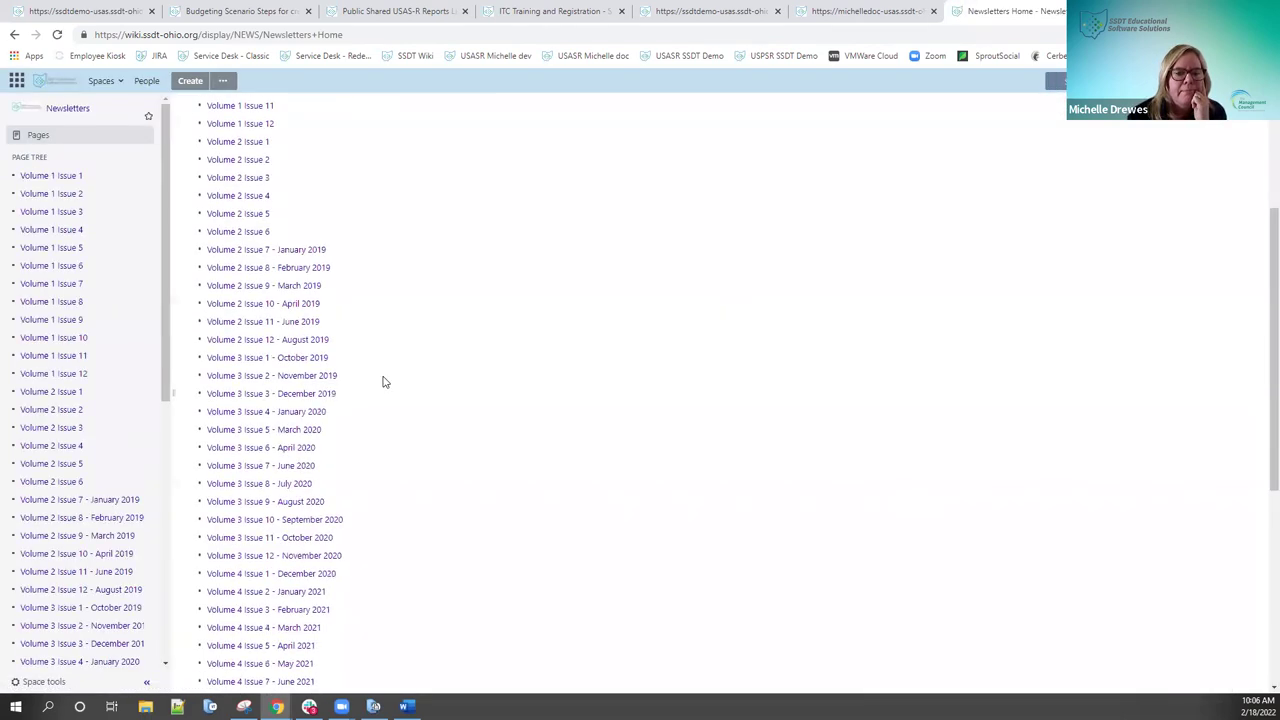
scroll(381, 383, "down", 2)
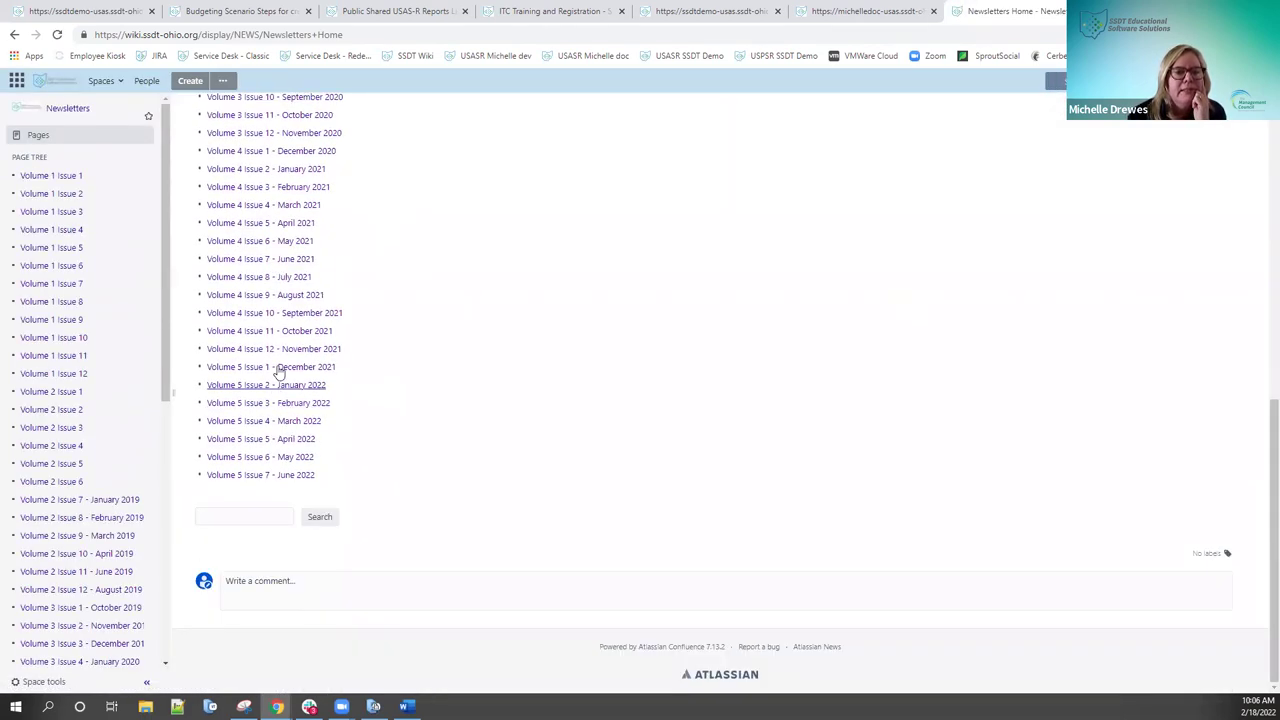
Step: Read the Volume 4 Issue 10 – September 2021 newsletter on temporary vs permanent budgets, then return to USAS-R
left_click(288, 314)
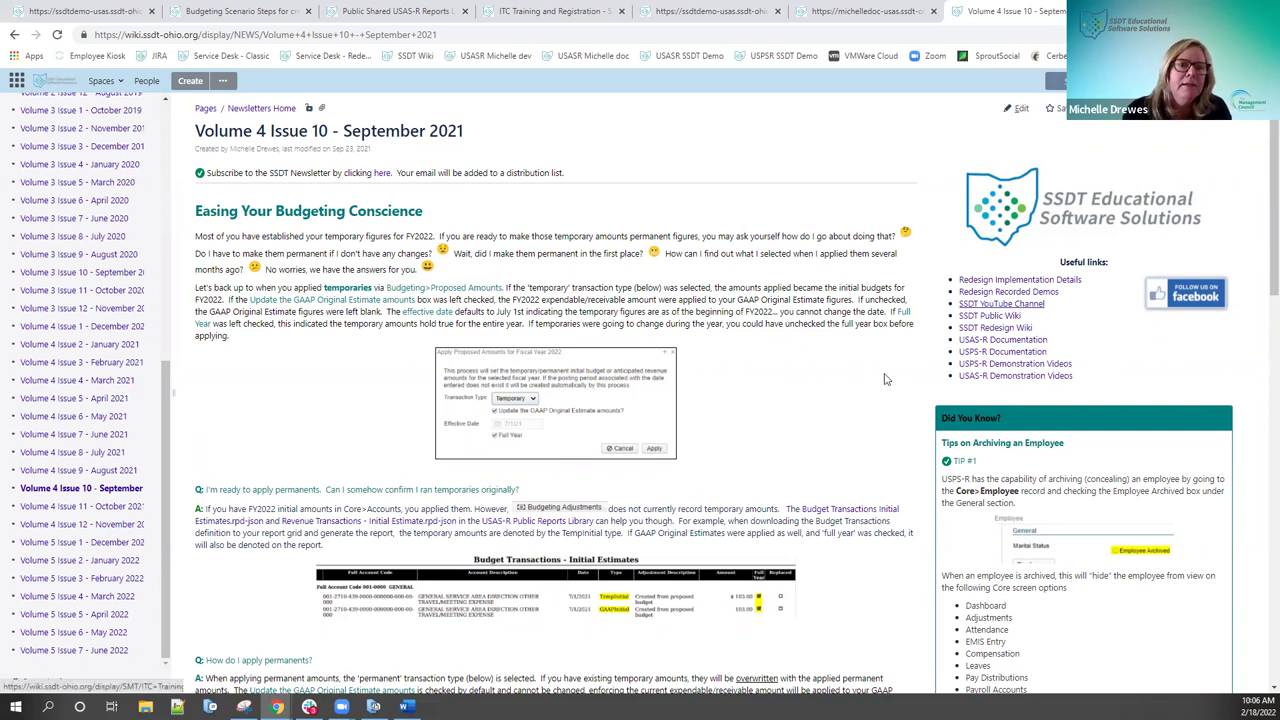
scroll(416, 314, "down", 2)
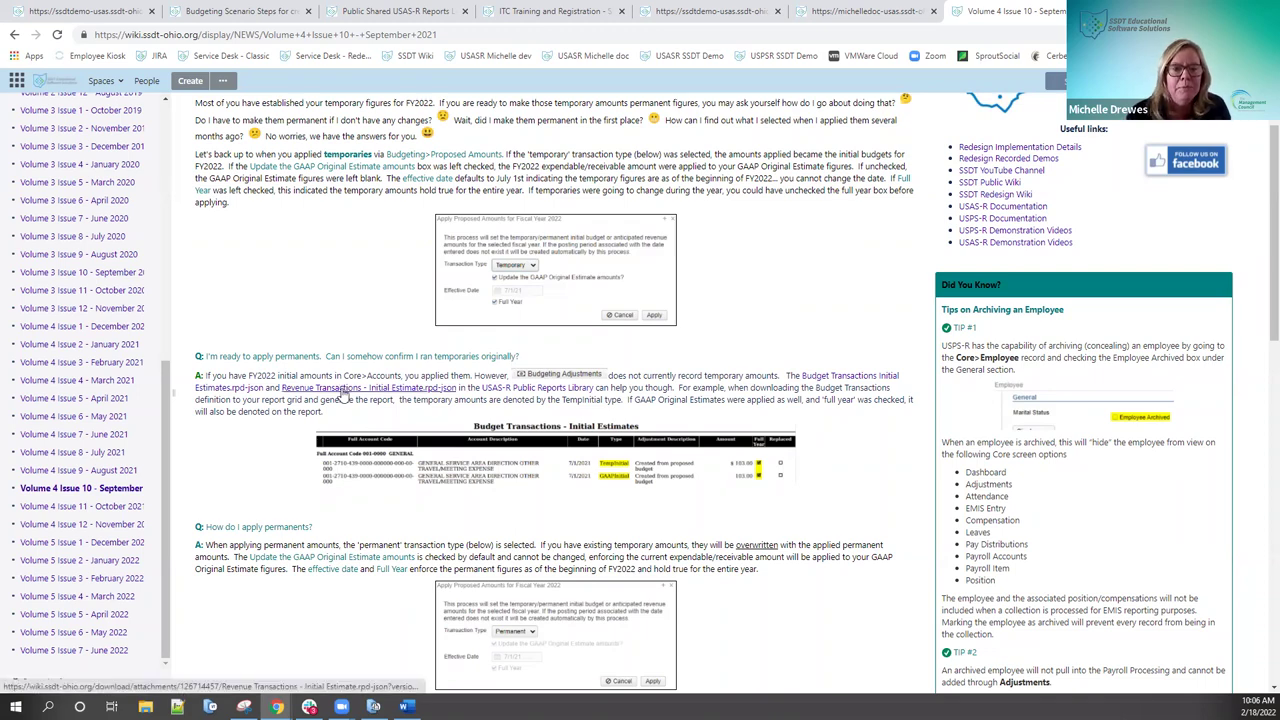
scroll(404, 431, "down", 1)
scroll(404, 431, "down", 1)
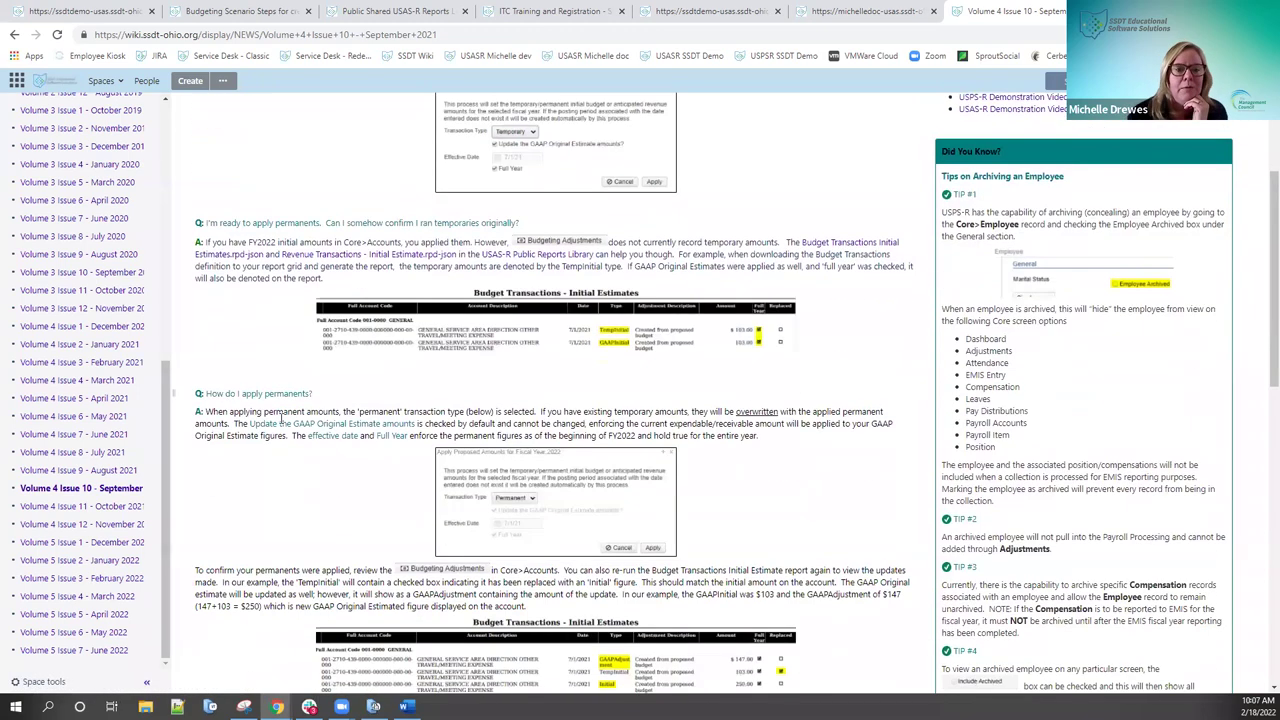
scroll(327, 509, "down", 2)
scroll(324, 507, "down", 3)
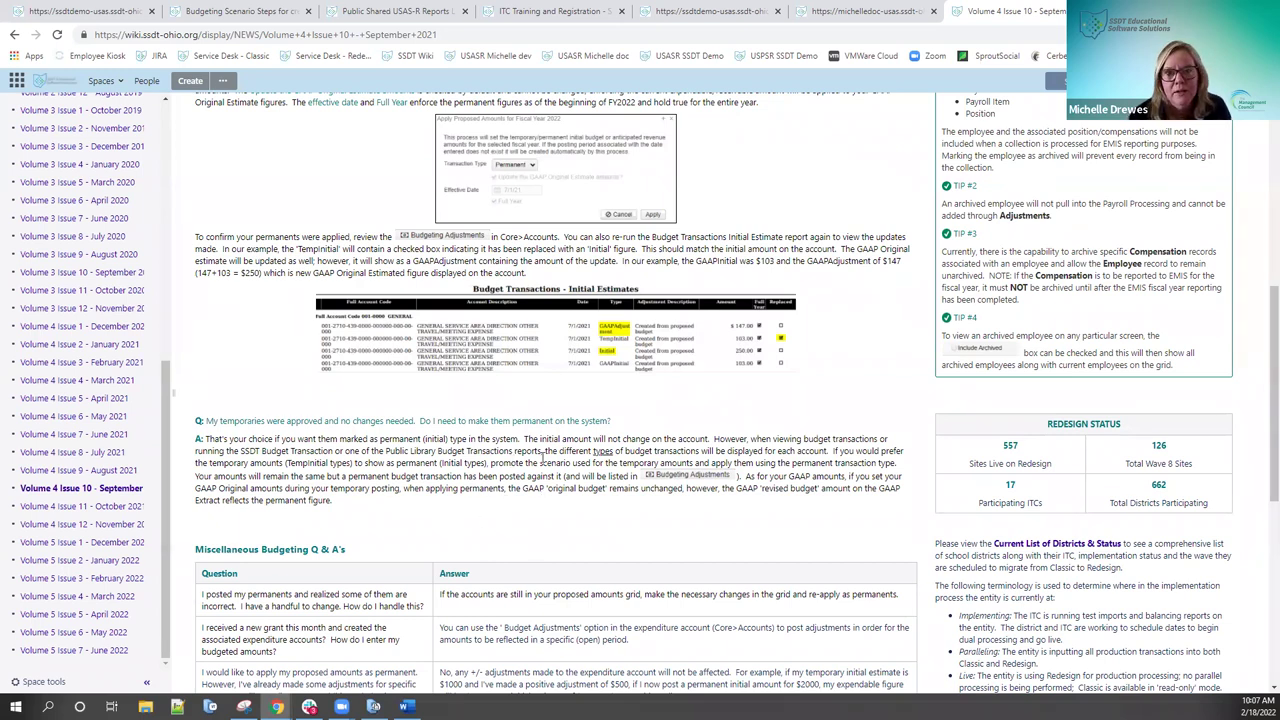
scroll(543, 457, "down", 2)
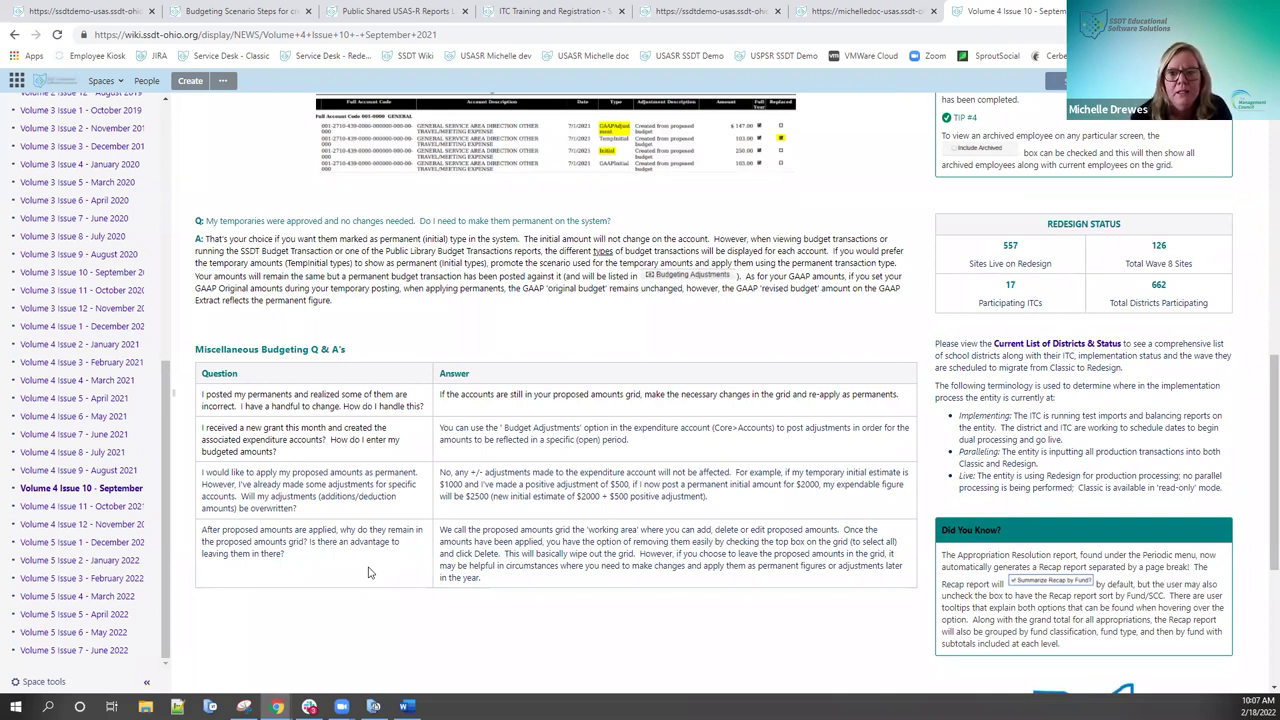
scroll(529, 530, "up", 2)
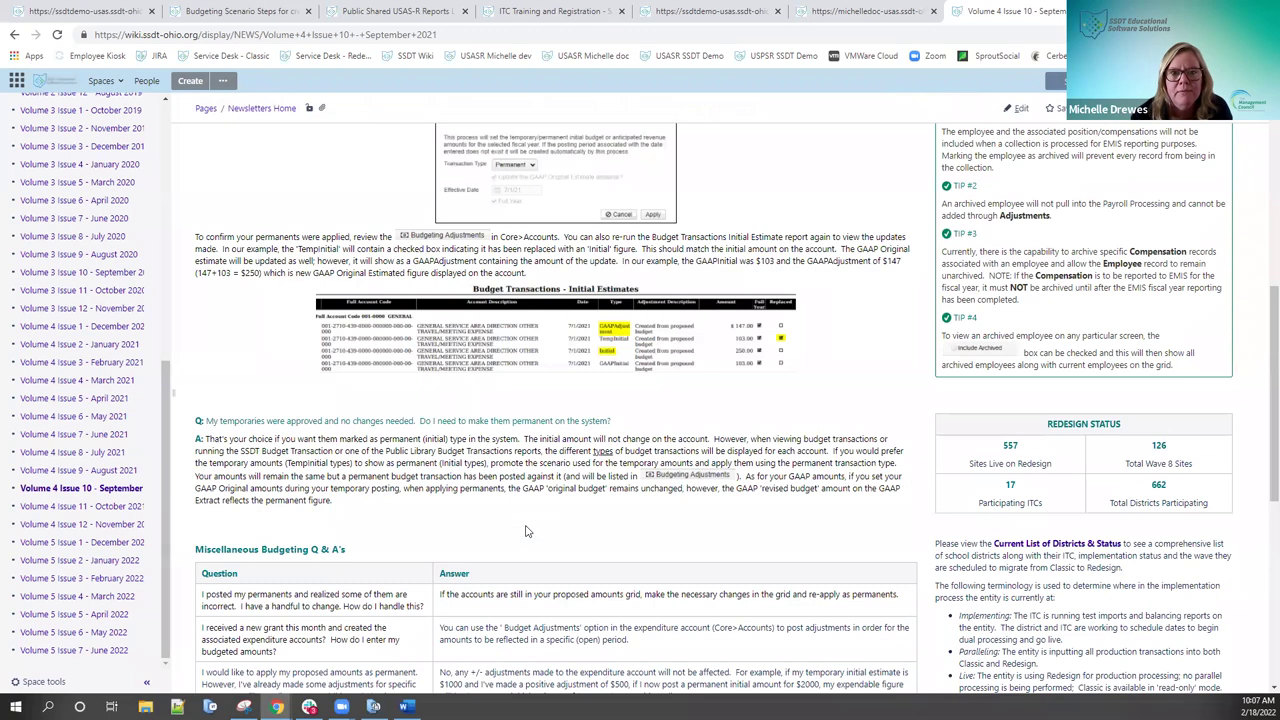
scroll(529, 530, "up", 5)
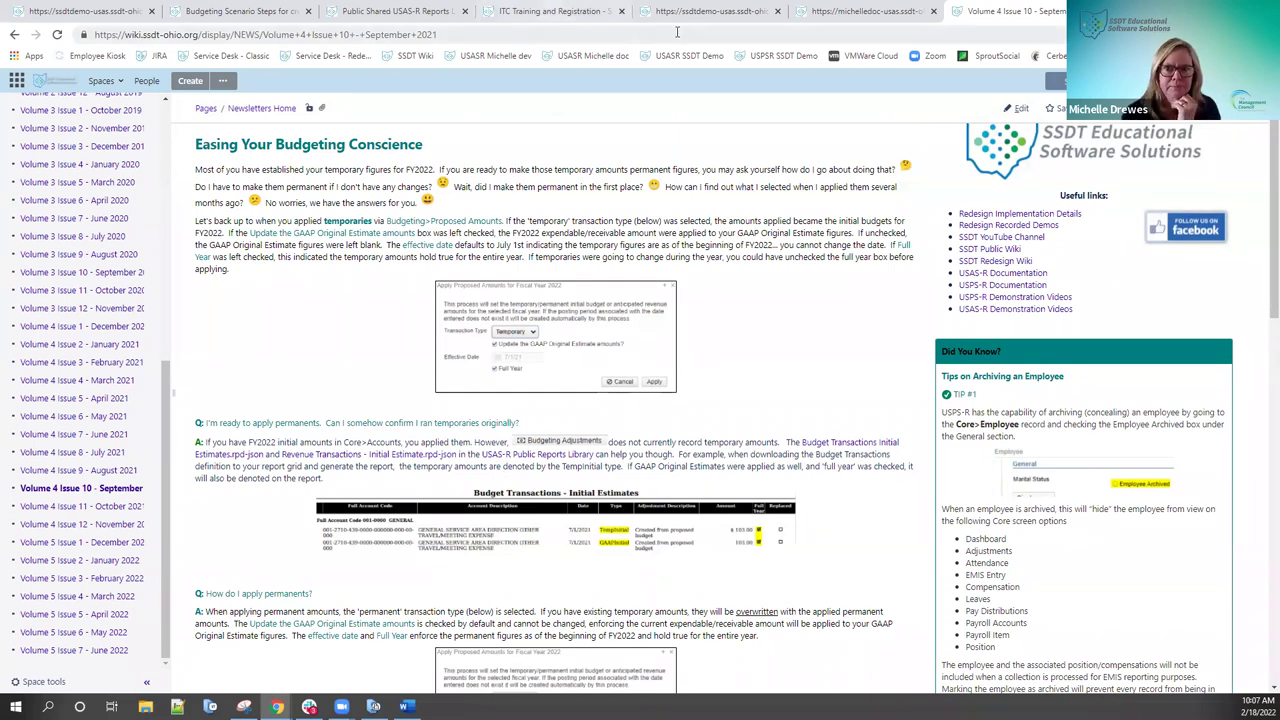
left_click(815, 12)
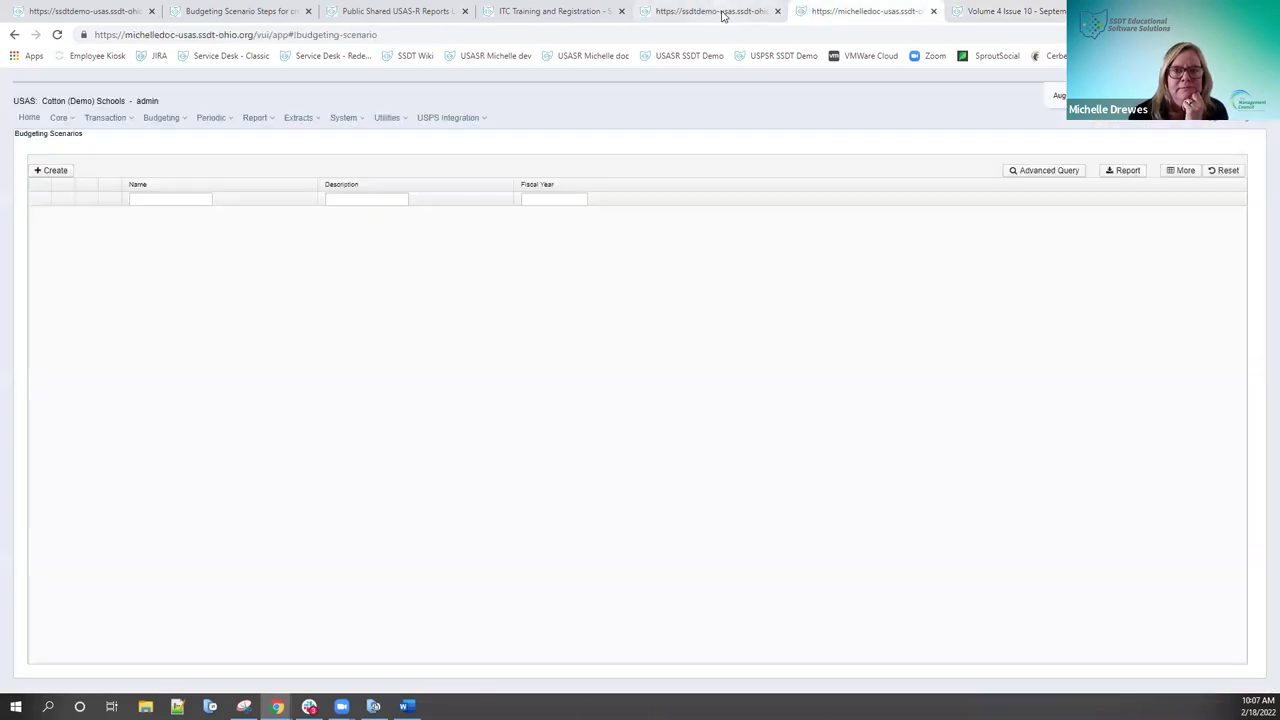
left_click(720, 12)
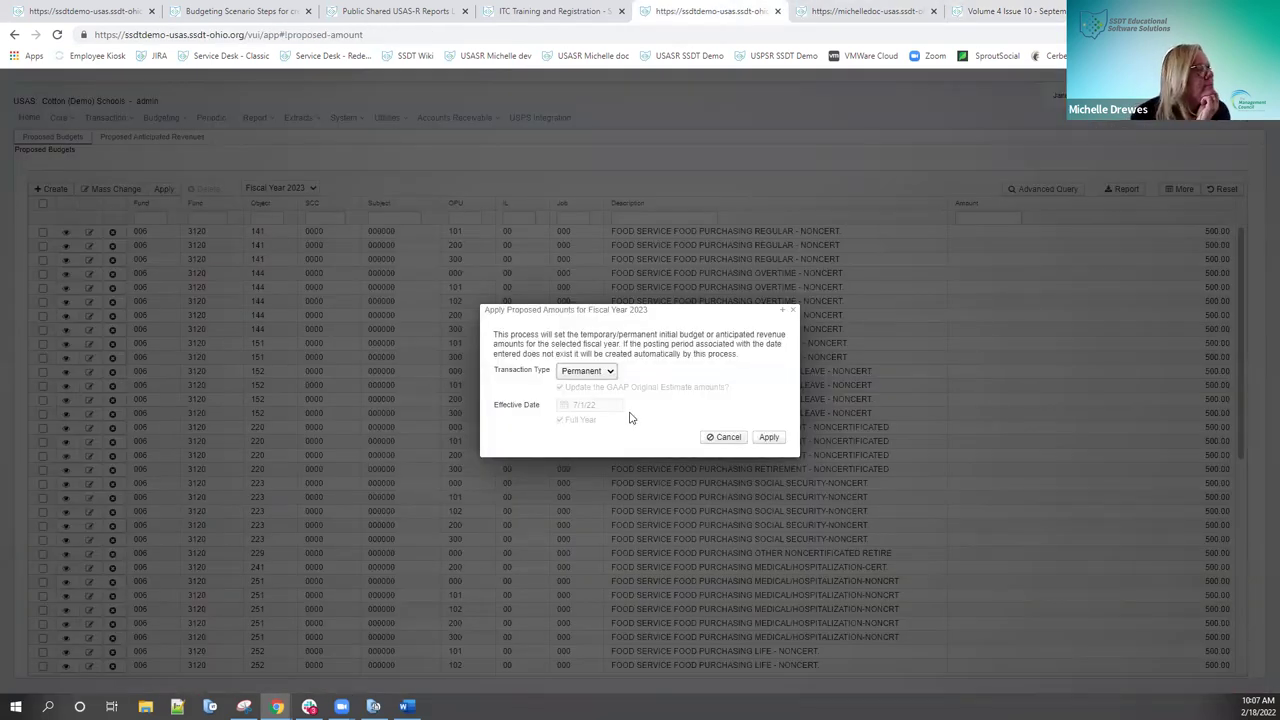